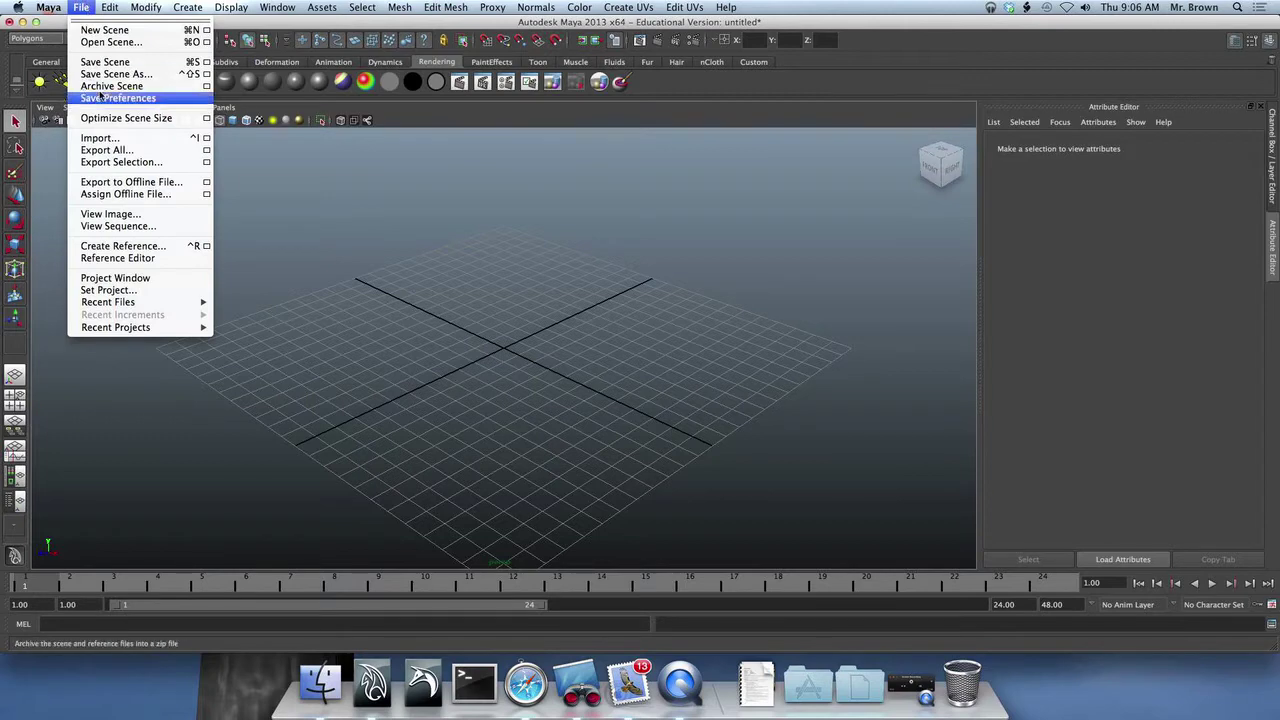
Create a new project on the Desktop, named with the owner's last and first name followed by "SoundMatch".
{"action": "left_click", "coordinate": [165, 280]}
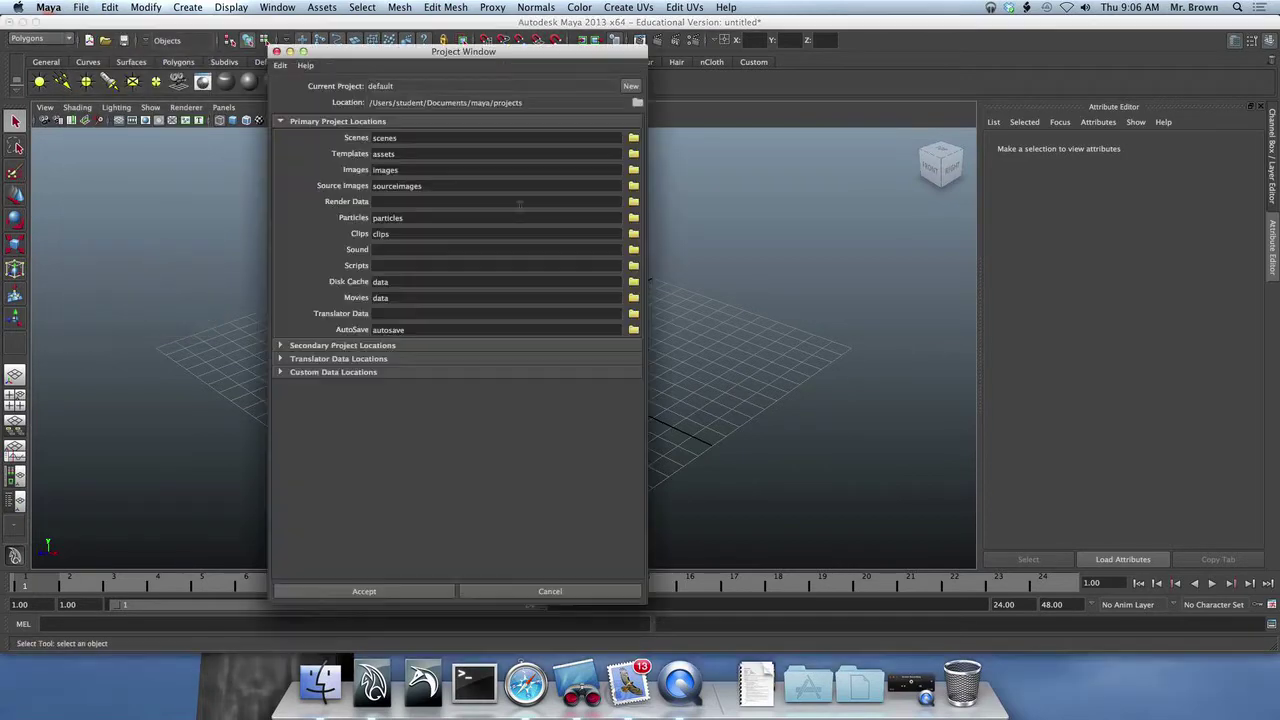
{"action": "left_click", "coordinate": [631, 88]}
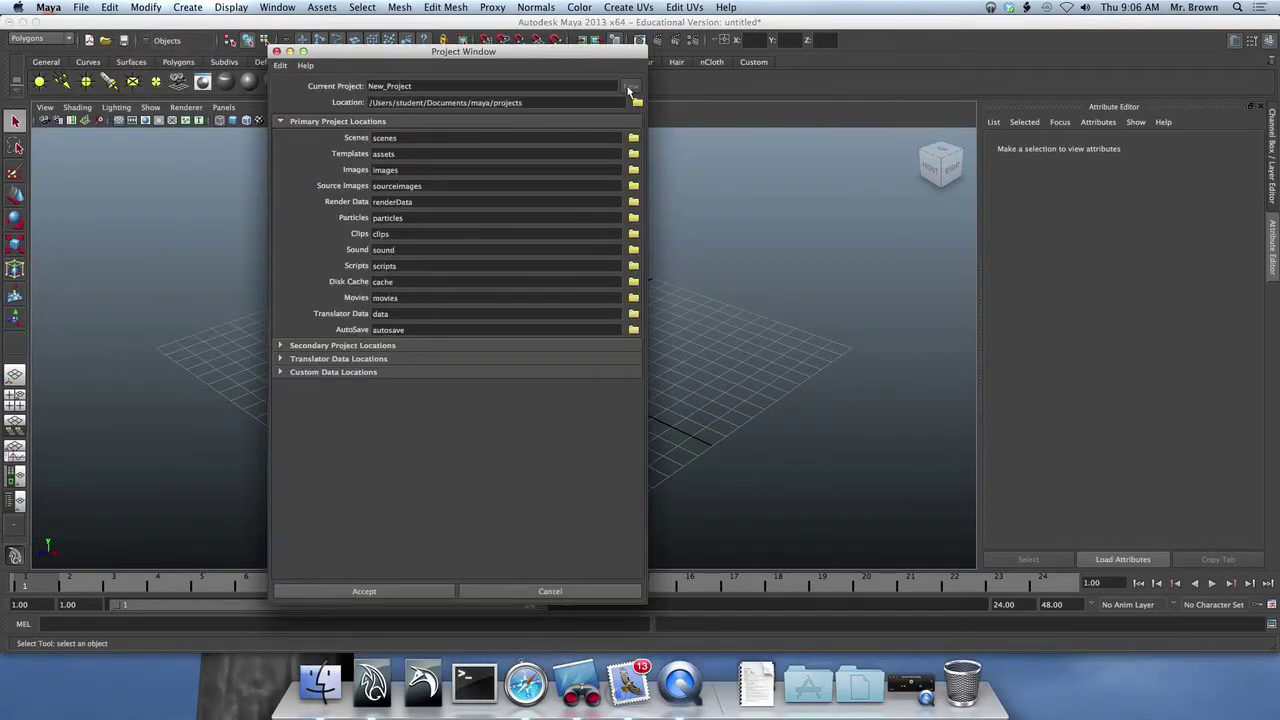
{"action": "left_click", "coordinate": [430, 86]}
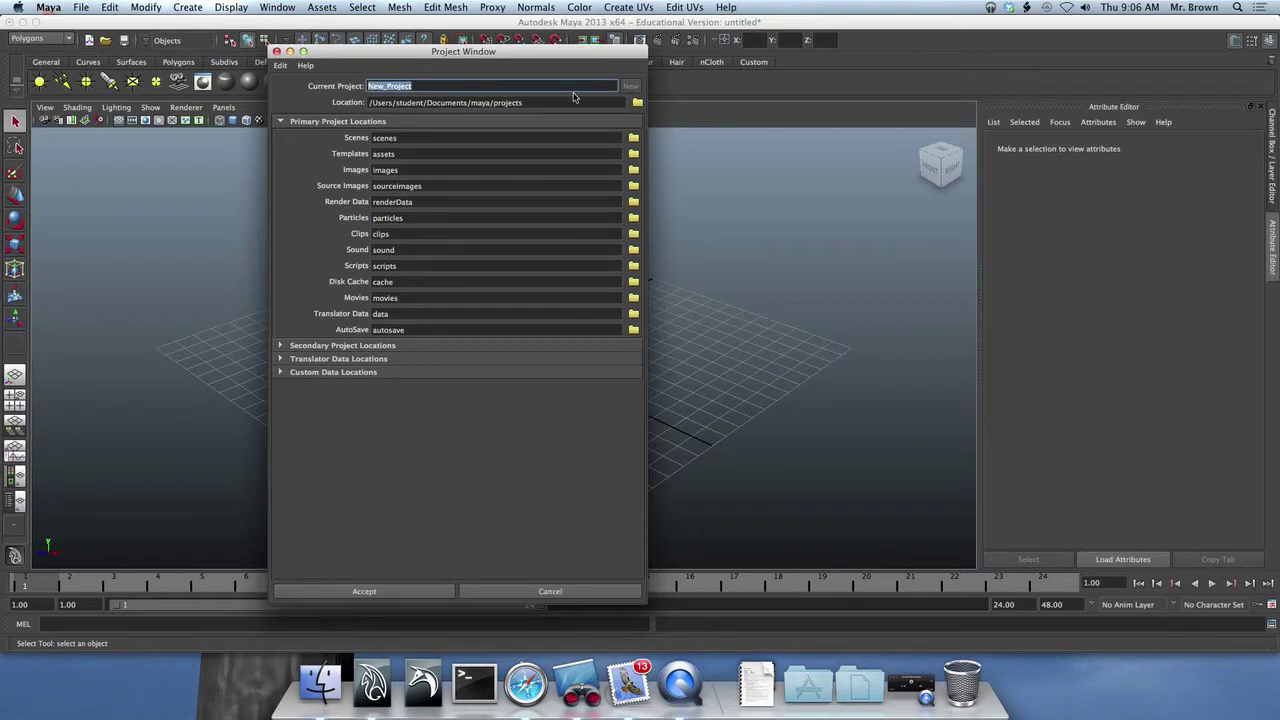
{"action": "type", "text": "RodgerSoundMatch"}
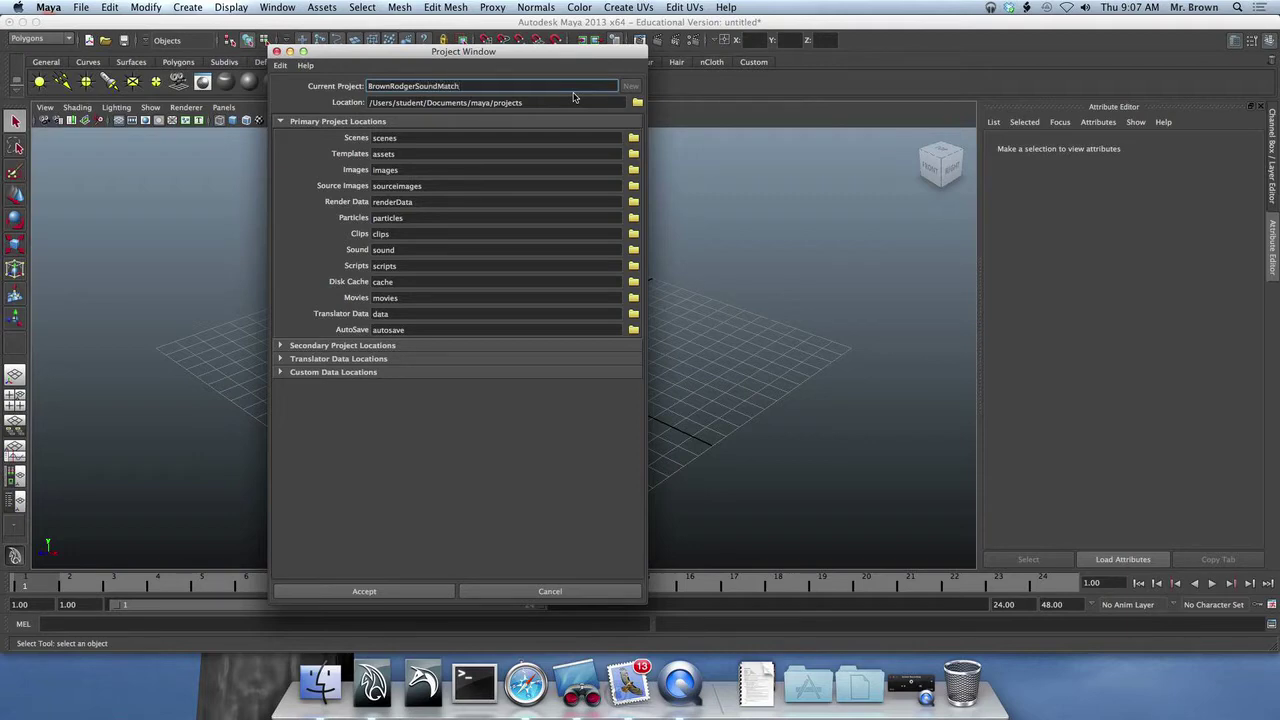
{"action": "left_click", "coordinate": [635, 103]}
{"action": "left_click", "coordinate": [33, 126]}
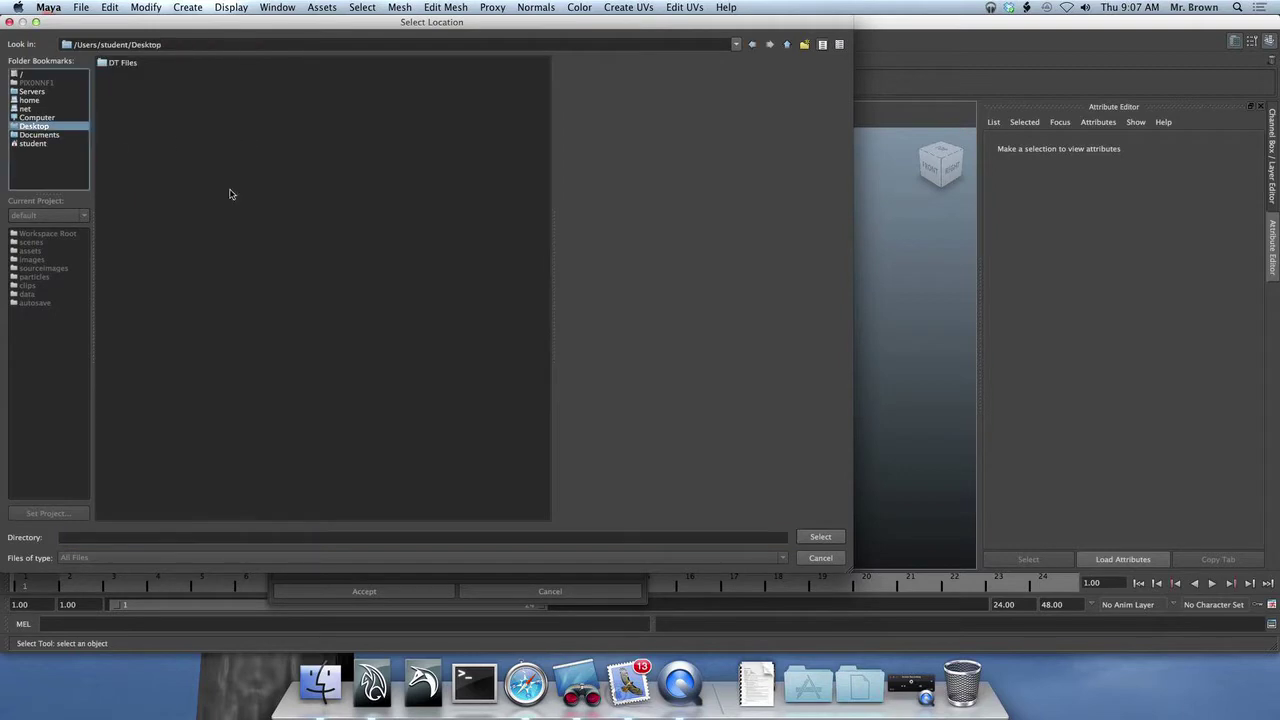
{"action": "left_click", "coordinate": [815, 537]}
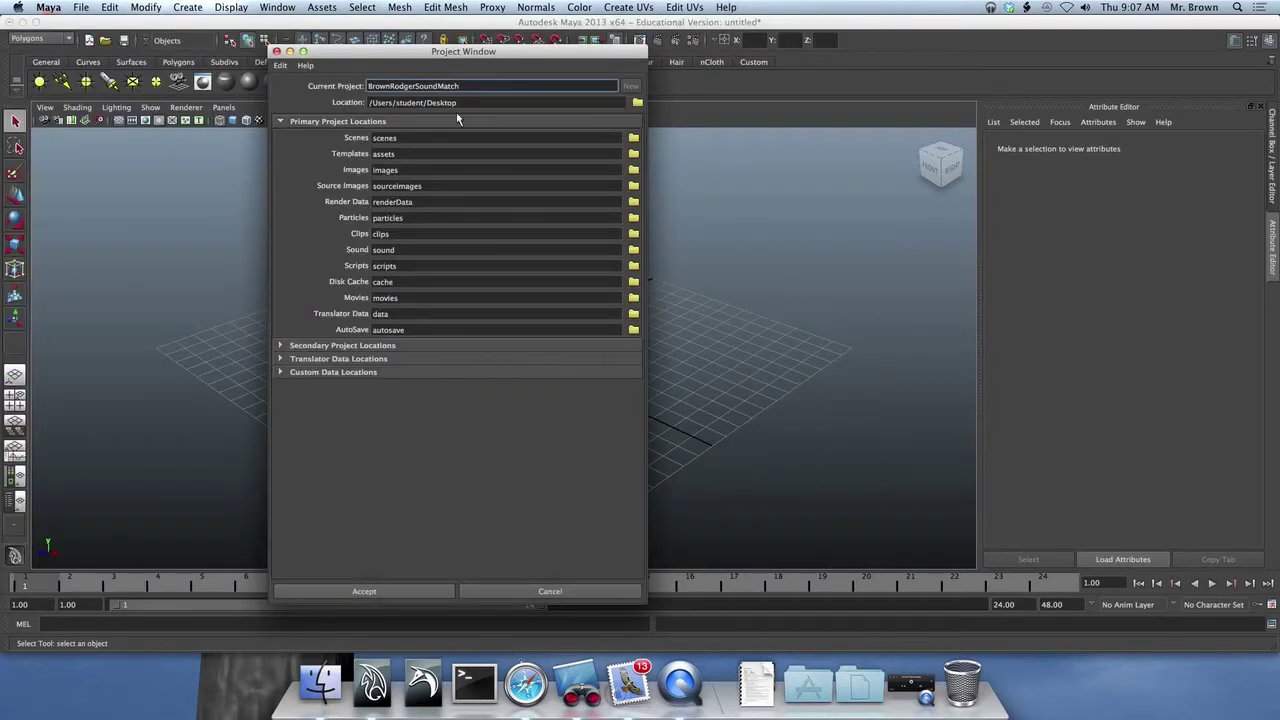
{"action": "left_click", "coordinate": [403, 590]}
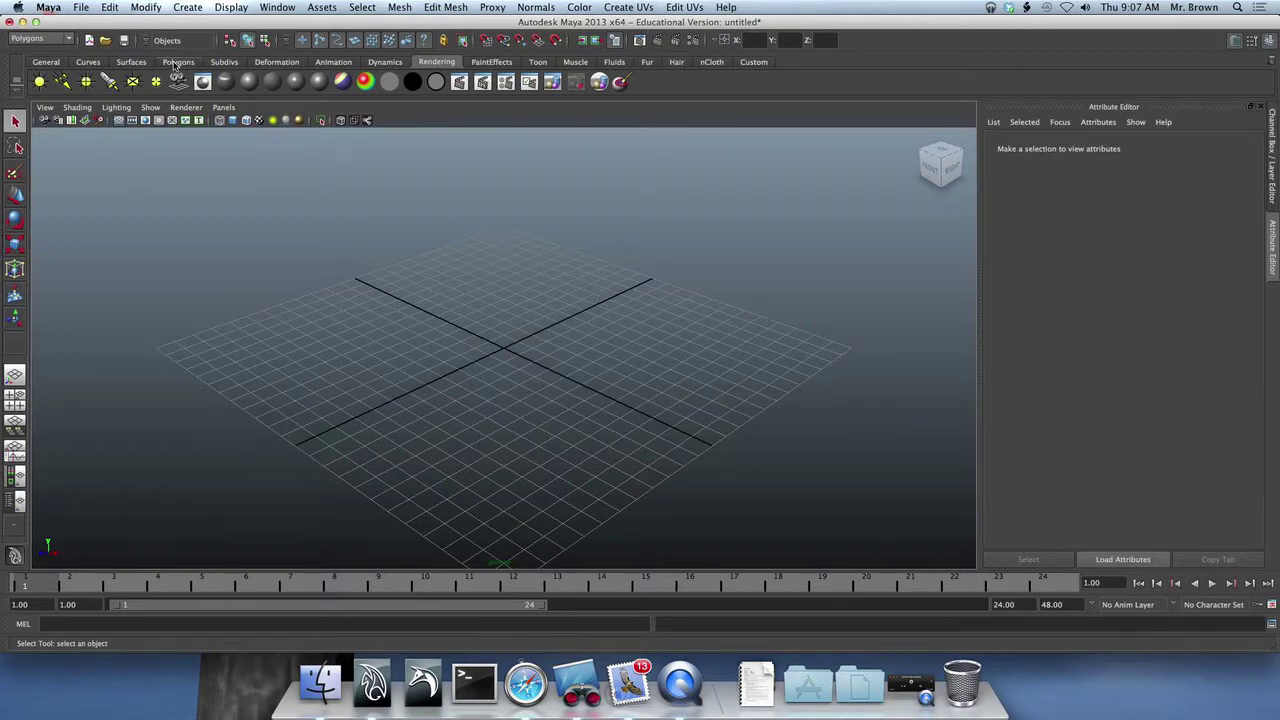
Set the SoundMatch project folder on the Desktop as the current project.
{"action": "left_click", "coordinate": [81, 7]}
{"action": "left_click", "coordinate": [159, 290]}
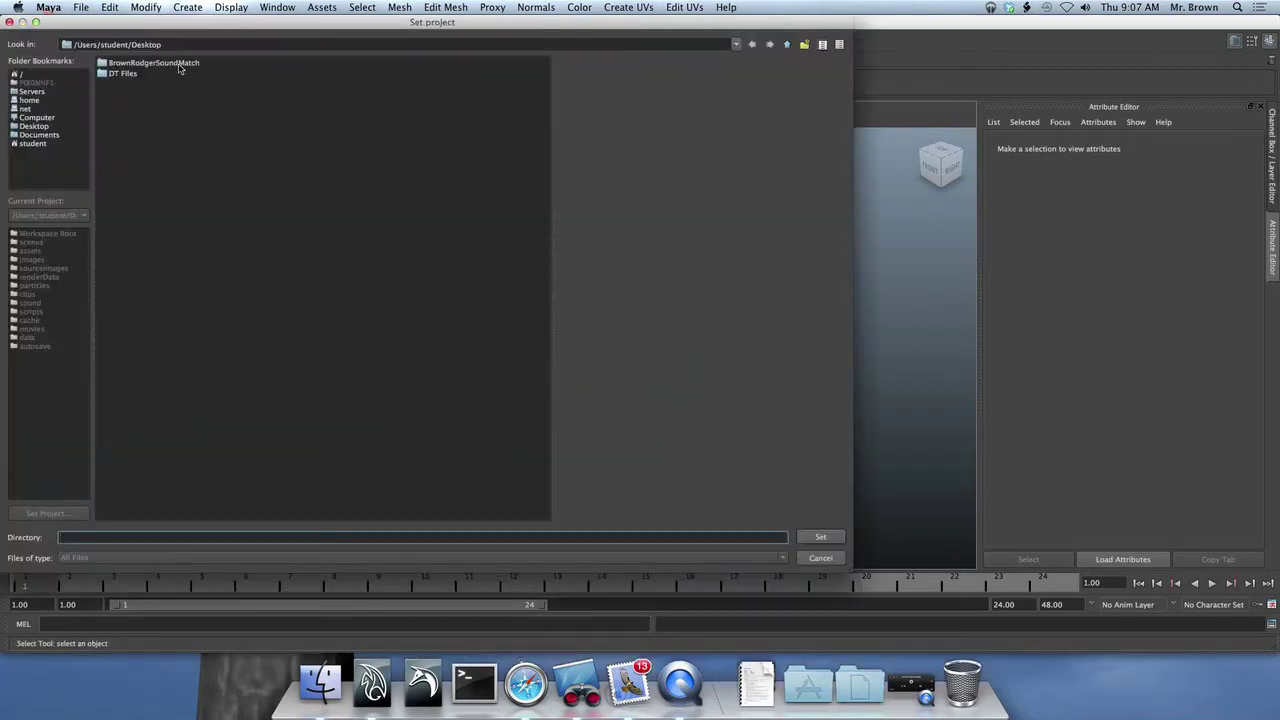
{"action": "left_click", "coordinate": [153, 62]}
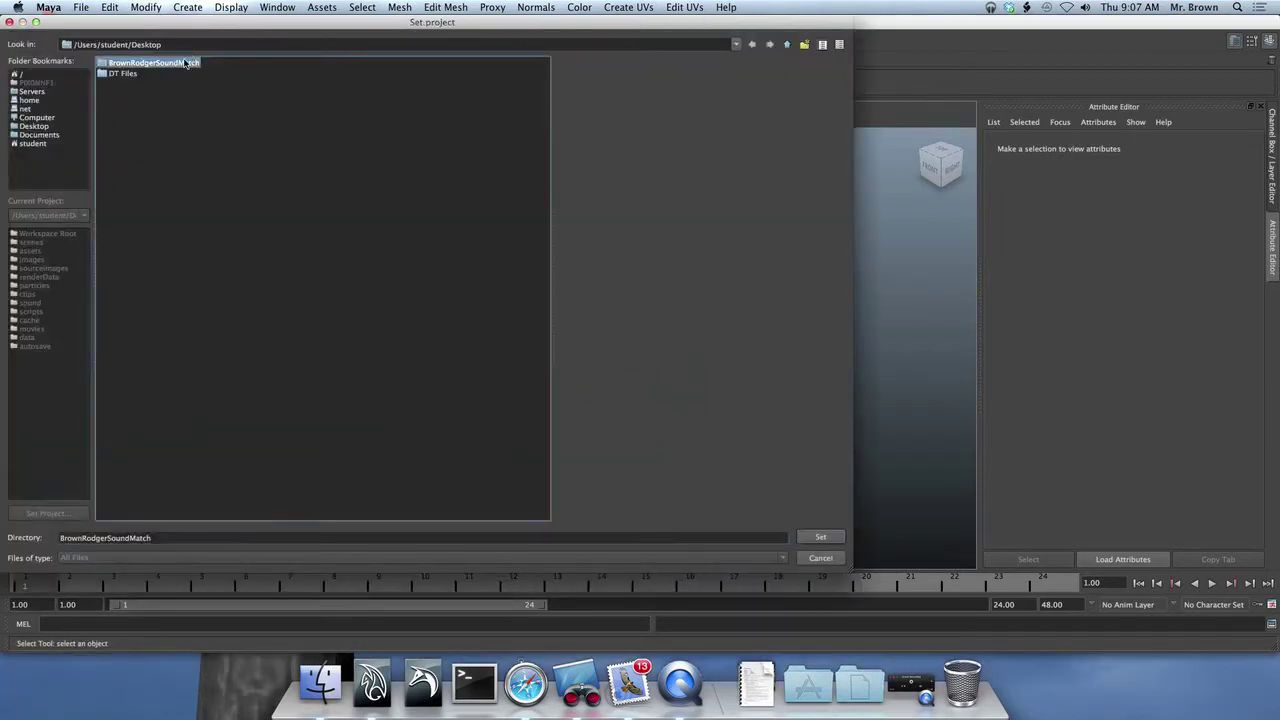
{"action": "left_click", "coordinate": [820, 537]}
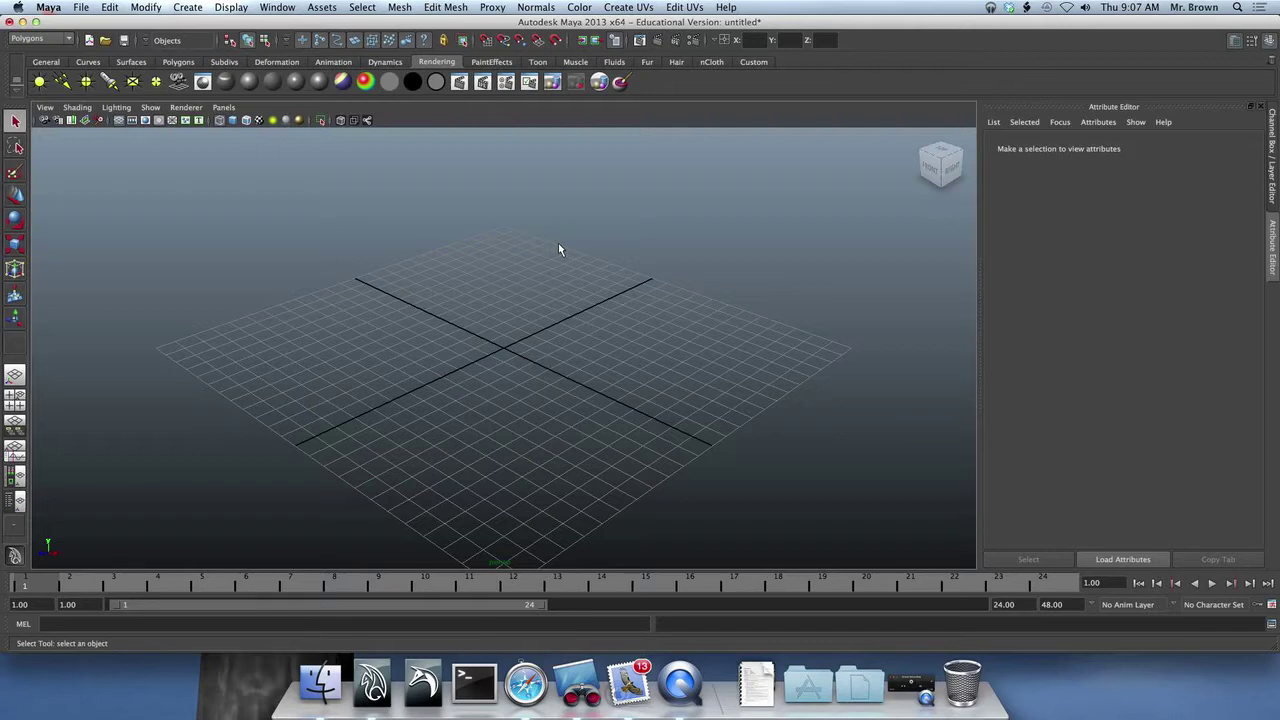
Switch to Finder, open a second window, and arrange both Finder windows side by side.
{"action": "left_click", "coordinate": [321, 683]}
{"action": "left_click_drag", "start_coordinate": [327, 22], "coordinate": [678, 45]}
{"action": "left_click", "coordinate": [86, 7]}
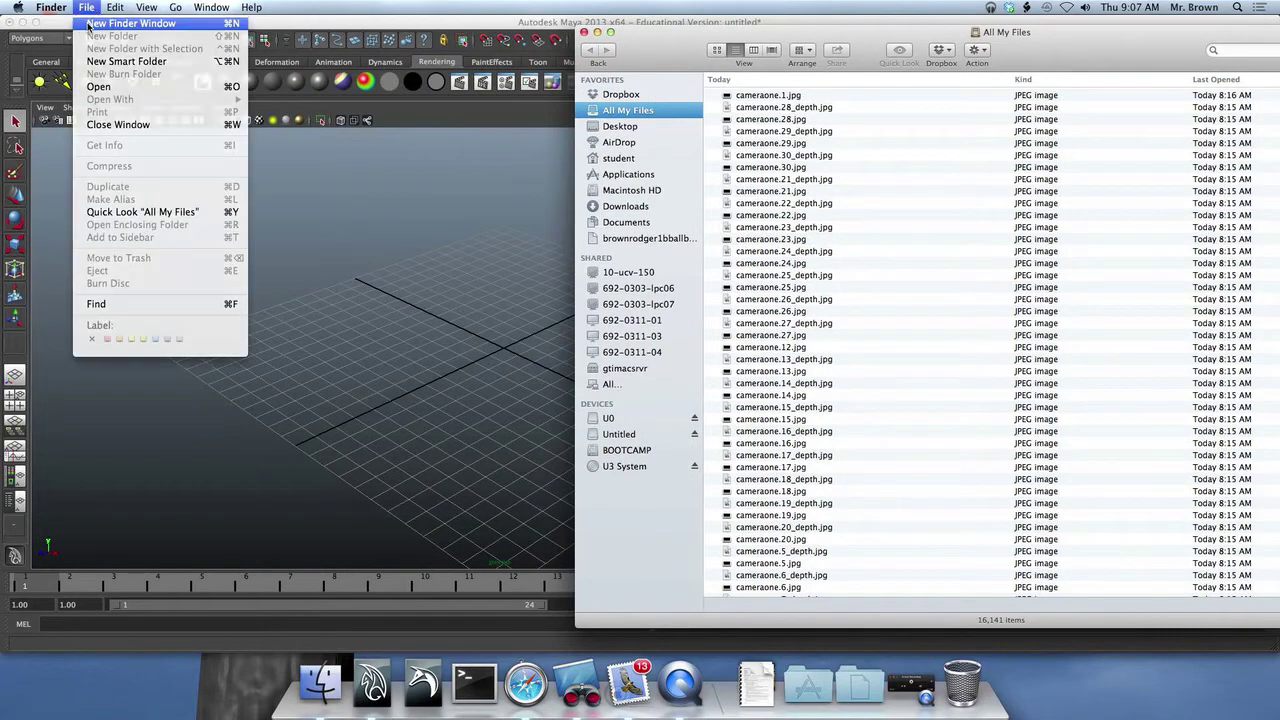
{"action": "left_click", "coordinate": [90, 22]}
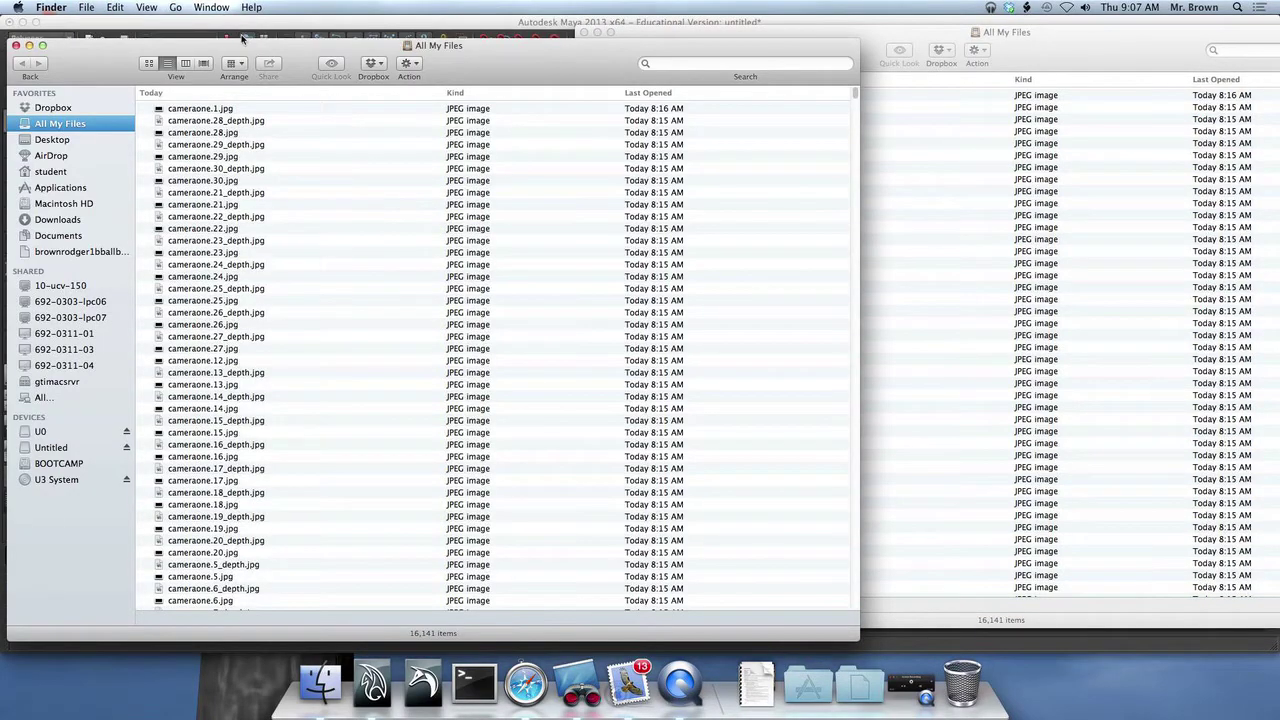
{"action": "mouse_move", "coordinate": [476, 63]}
{"action": "left_mouse_down"}
{"action": "mouse_move", "coordinate": [483, 46]}
{"action": "mouse_move", "coordinate": [471, 40]}
{"action": "left_mouse_up"}
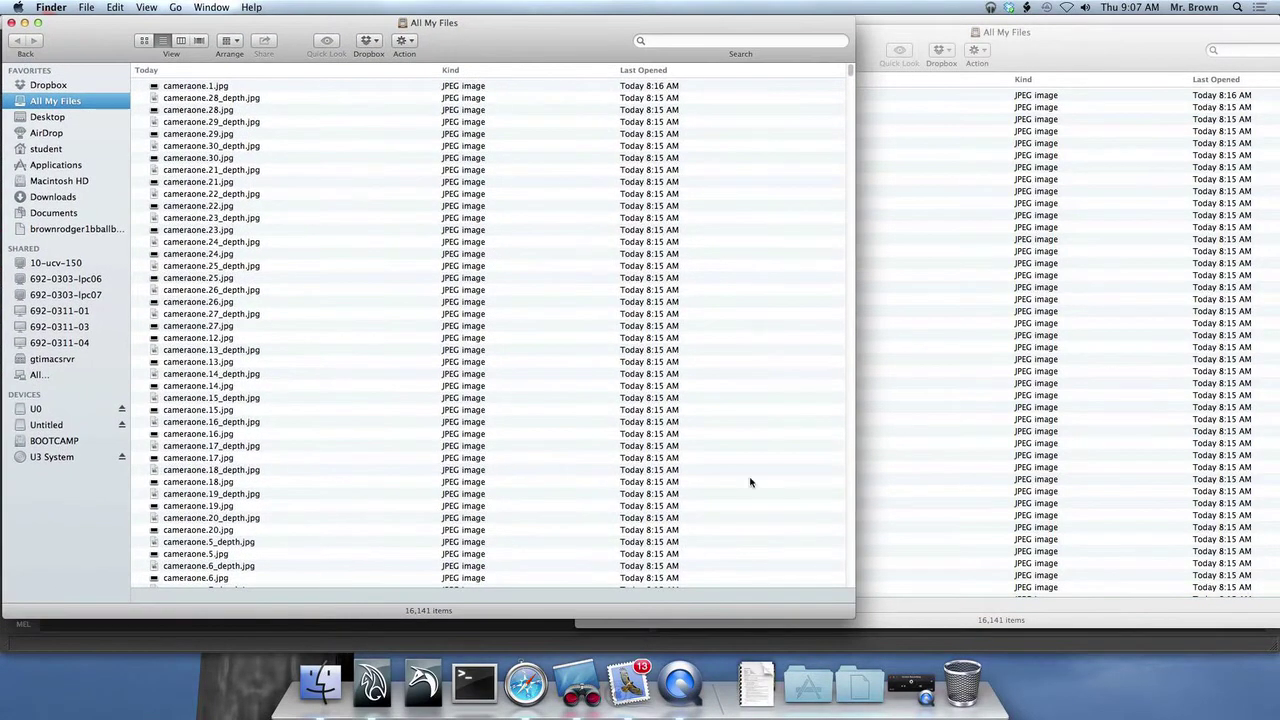
{"action": "left_click_drag", "start_coordinate": [854, 617], "coordinate": [626, 628]}
{"action": "left_click", "coordinate": [713, 622]}
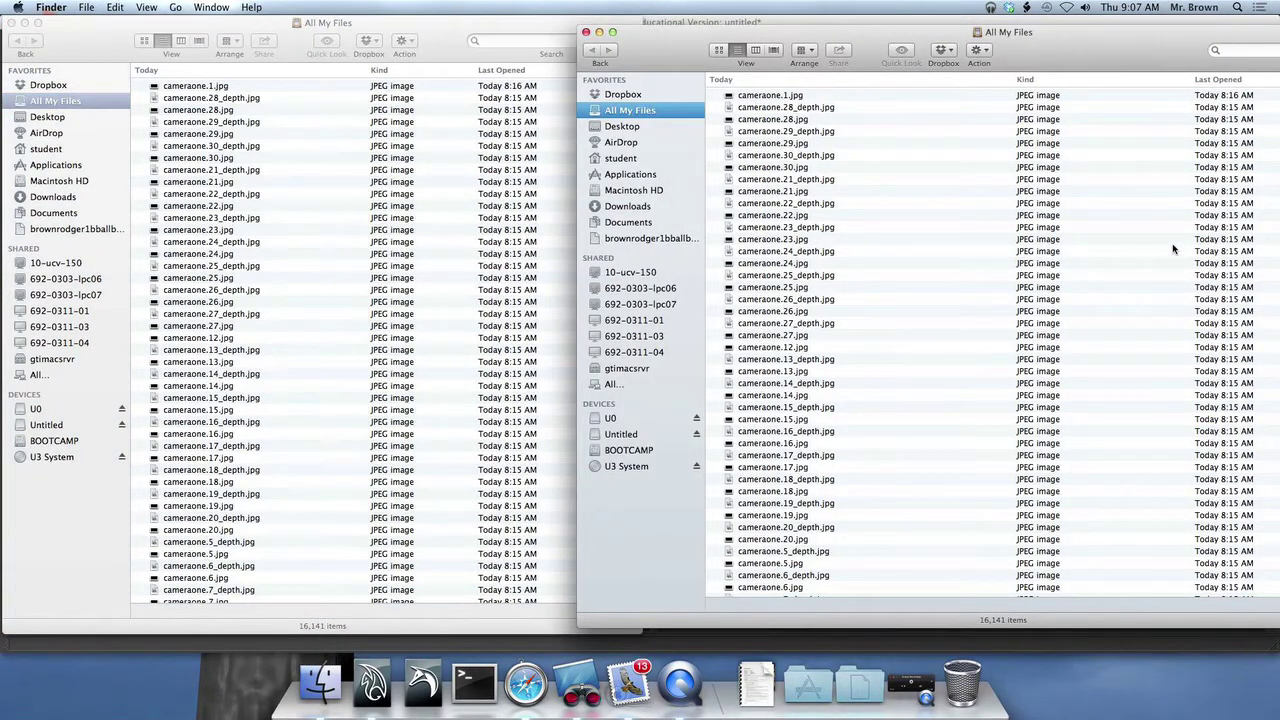
{"action": "left_click_drag", "start_coordinate": [1132, 44], "coordinate": [1034, 34]}
{"action": "left_click_drag", "start_coordinate": [1157, 34], "coordinate": [1008, 32]}
{"action": "left_click_drag", "start_coordinate": [1184, 612], "coordinate": [960, 648]}
{"action": "left_click_drag", "start_coordinate": [620, 25], "coordinate": [937, 25]}
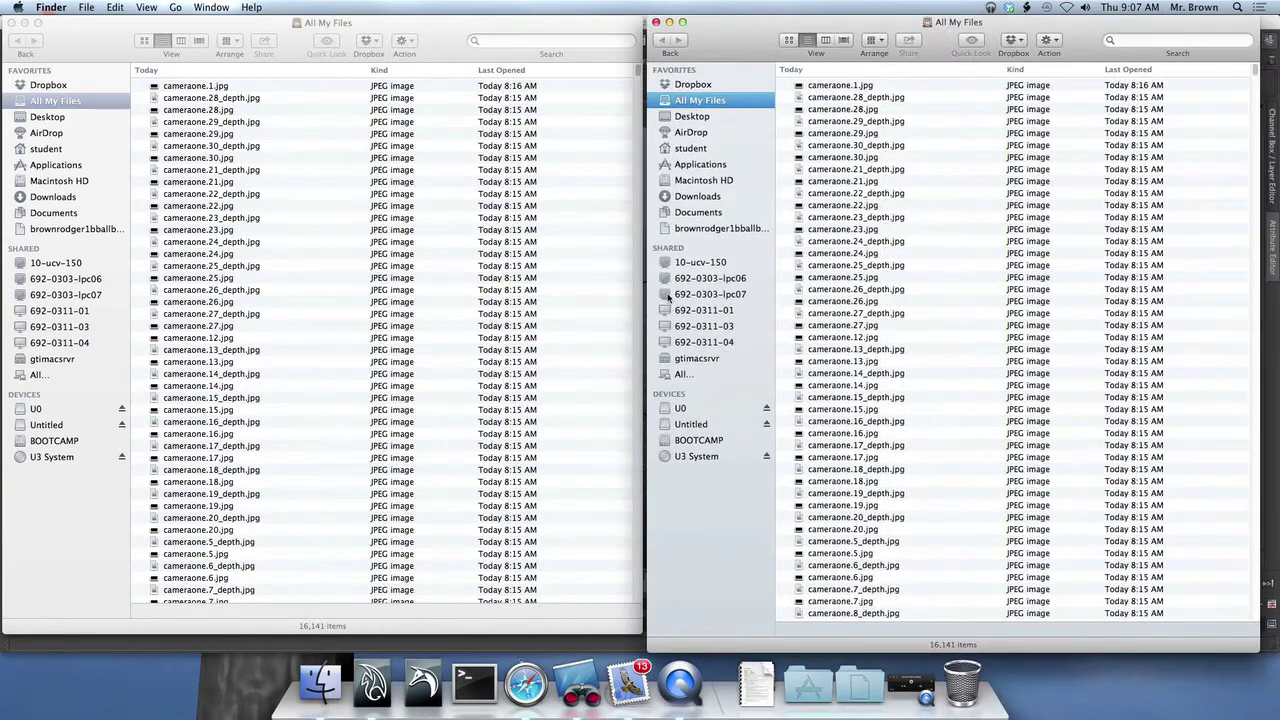
Show the gtimacsrvr server's Admin's Public Folder in one window and the SoundMatch project's scenes folder in the other.
{"action": "left_click", "coordinate": [702, 360]}
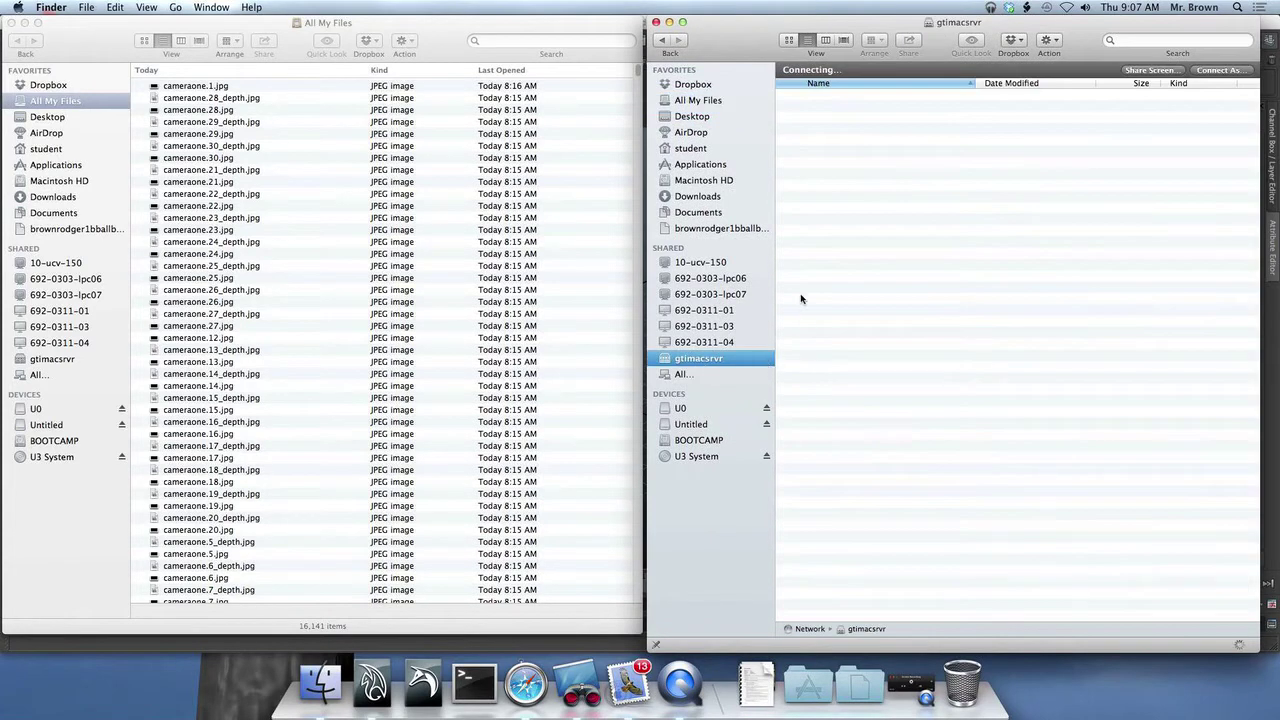
{"action": "double_click", "coordinate": [850, 96]}
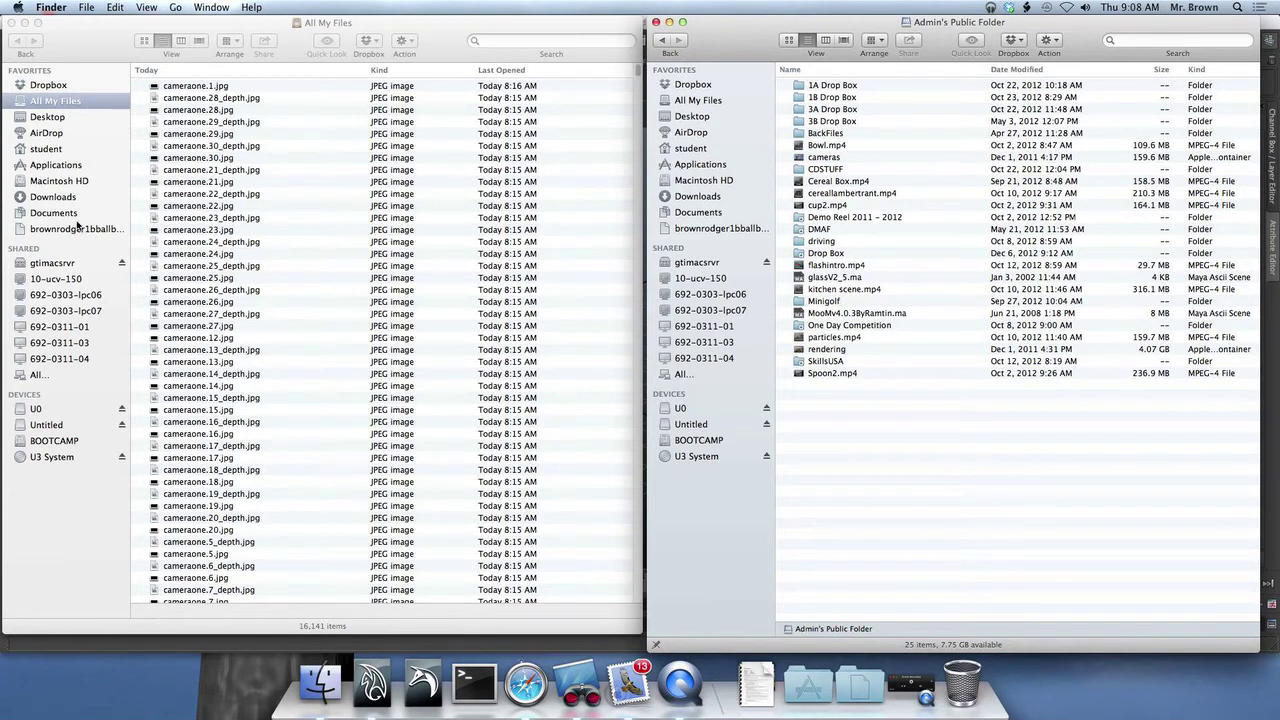
{"action": "left_click", "coordinate": [44, 116]}
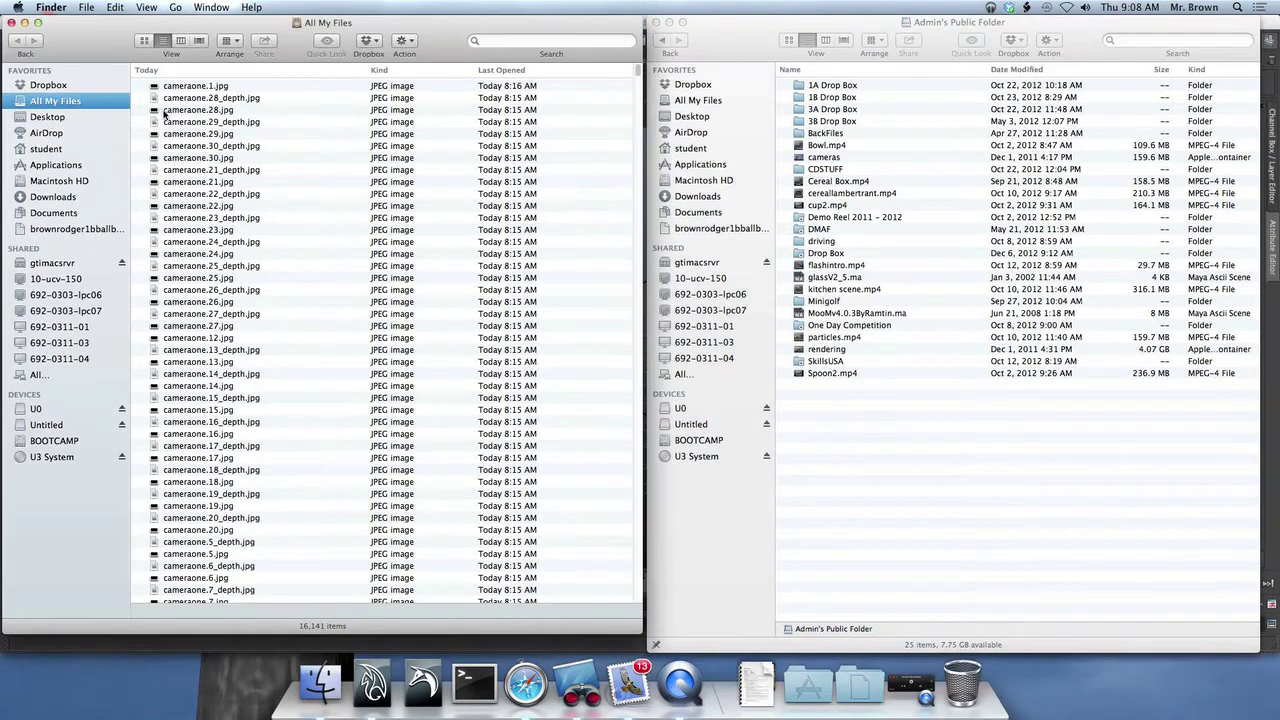
{"action": "left_click", "coordinate": [48, 118]}
{"action": "double_click", "coordinate": [197, 80]}
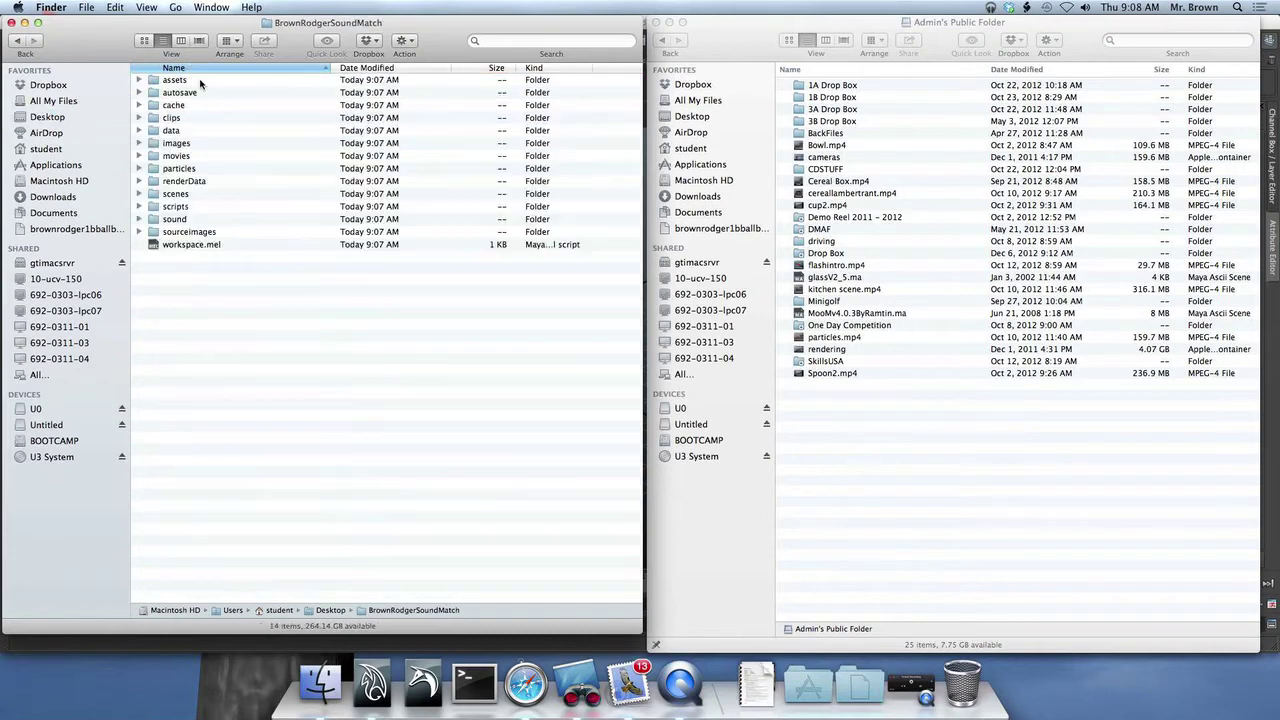
{"action": "double_click", "coordinate": [186, 197]}
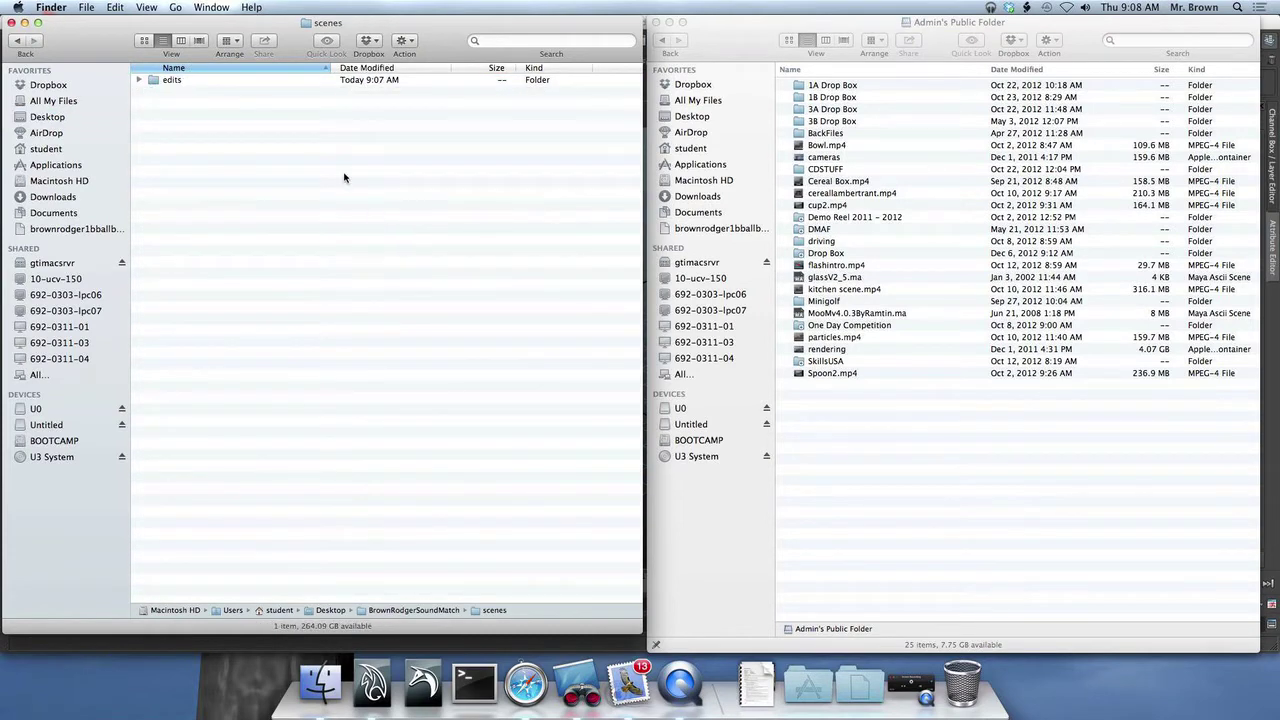
Copy the MooMv4.0.3 Maya scene file from Admin's Public Folder into the project's scenes folder.
{"action": "left_click", "coordinate": [836, 314]}
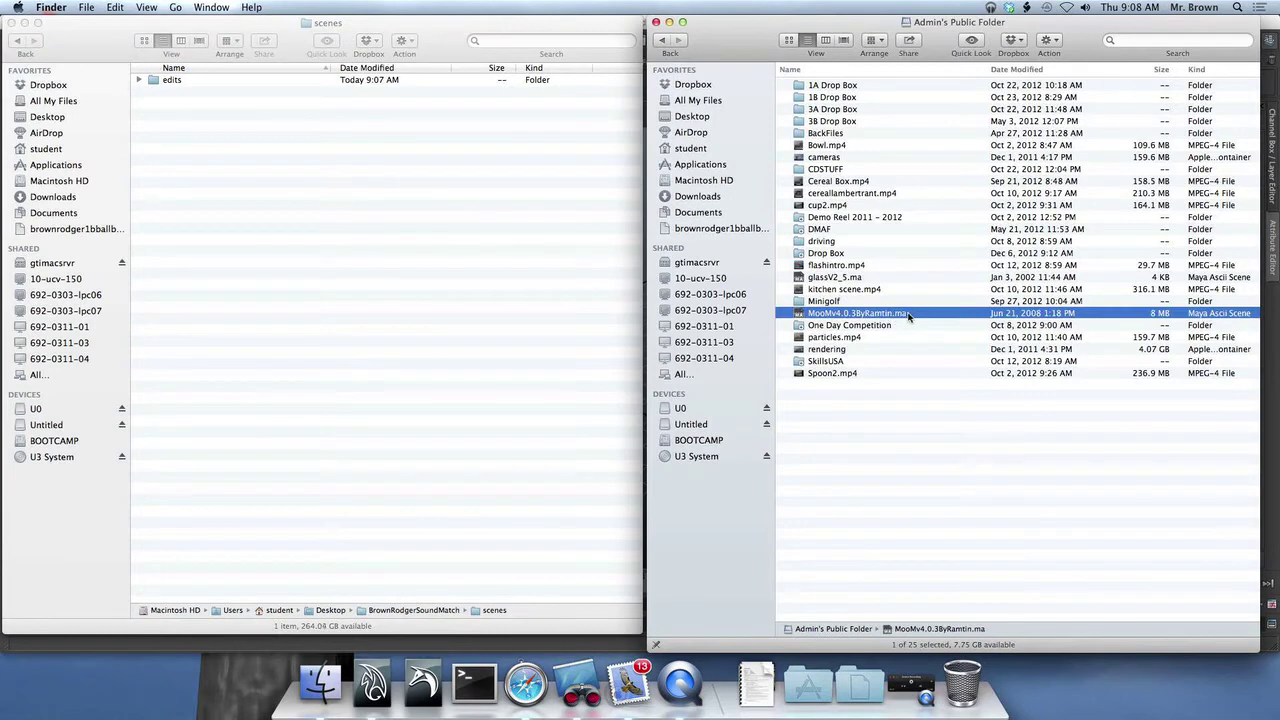
{"action": "left_click", "coordinate": [908, 315]}
{"action": "left_click_drag", "start_coordinate": [908, 315], "coordinate": [475, 250]}
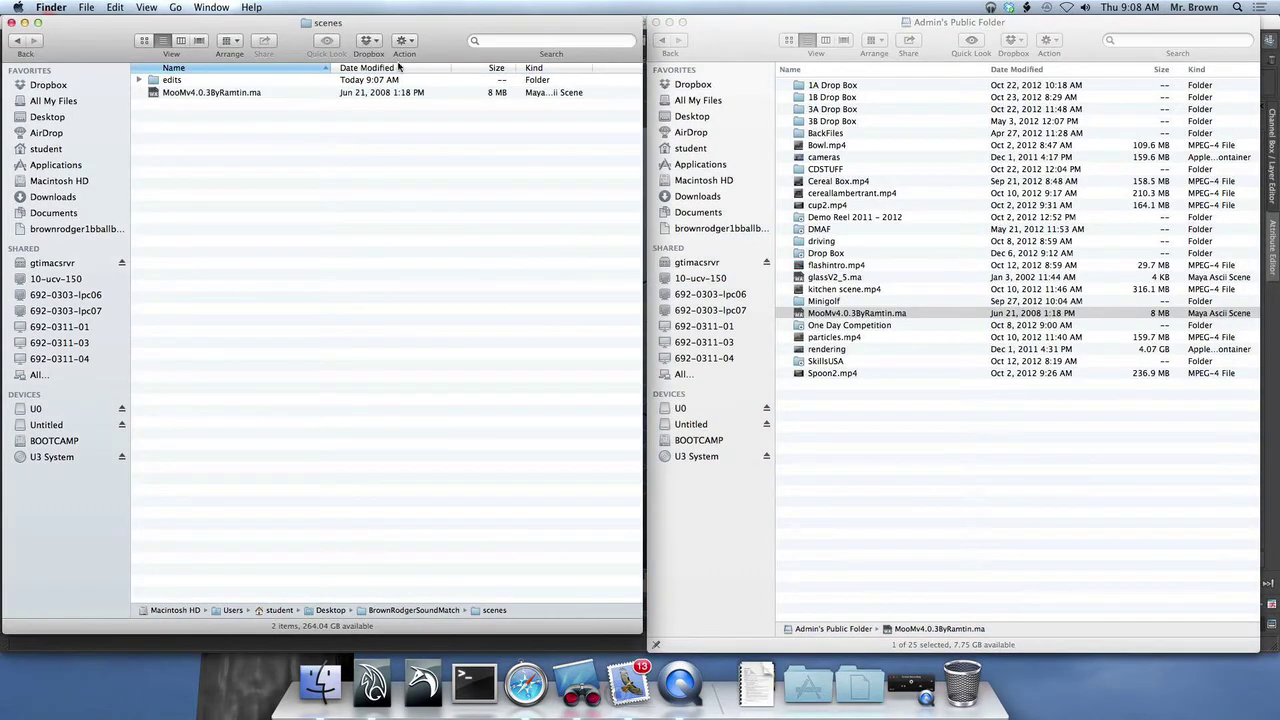
{"action": "left_click", "coordinate": [368, 94]}
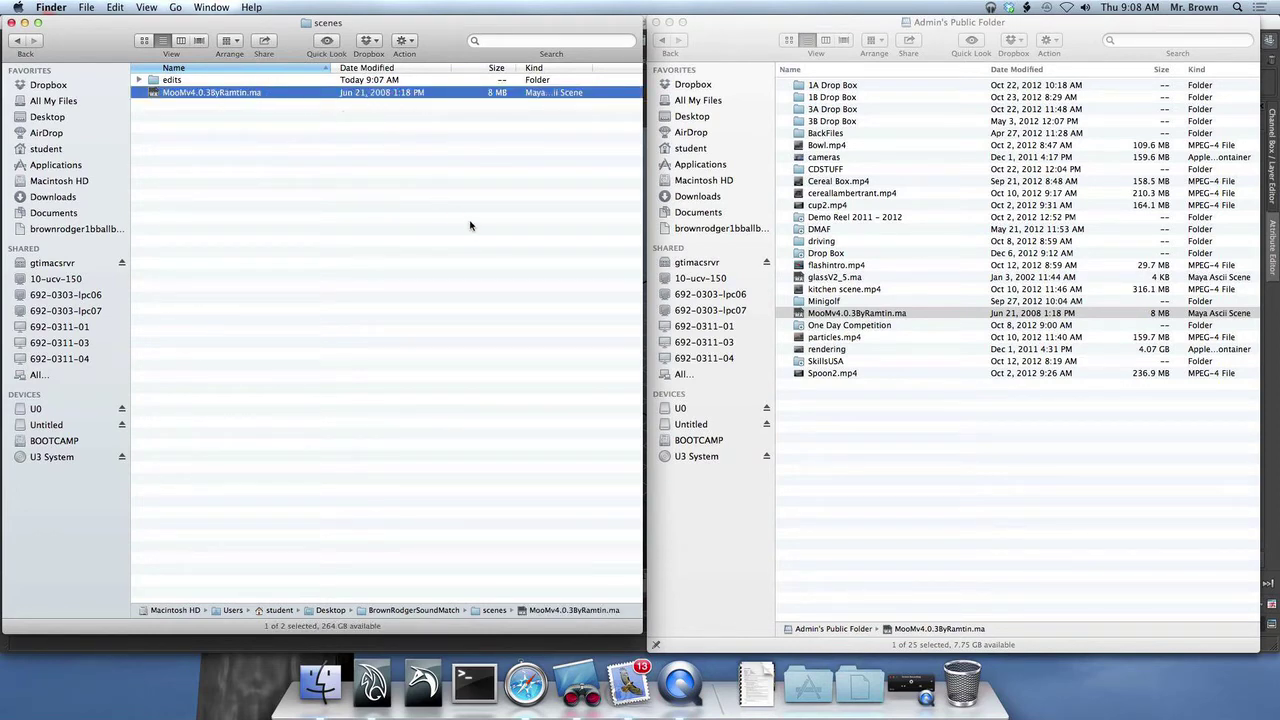
Switch back to Maya, minimize the Finder window, and open the MooMv4.0.3 scene from the project's scenes folder.
{"action": "left_click", "coordinate": [422, 683]}
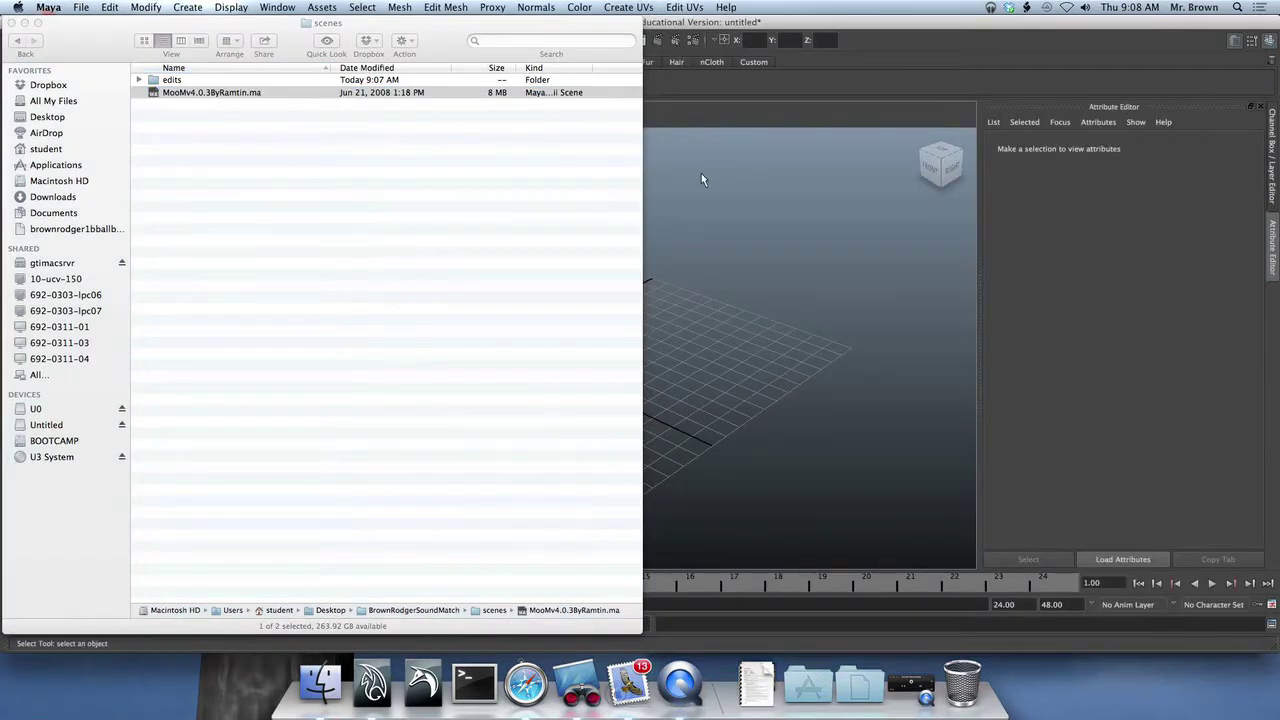
{"action": "left_click", "coordinate": [24, 22]}
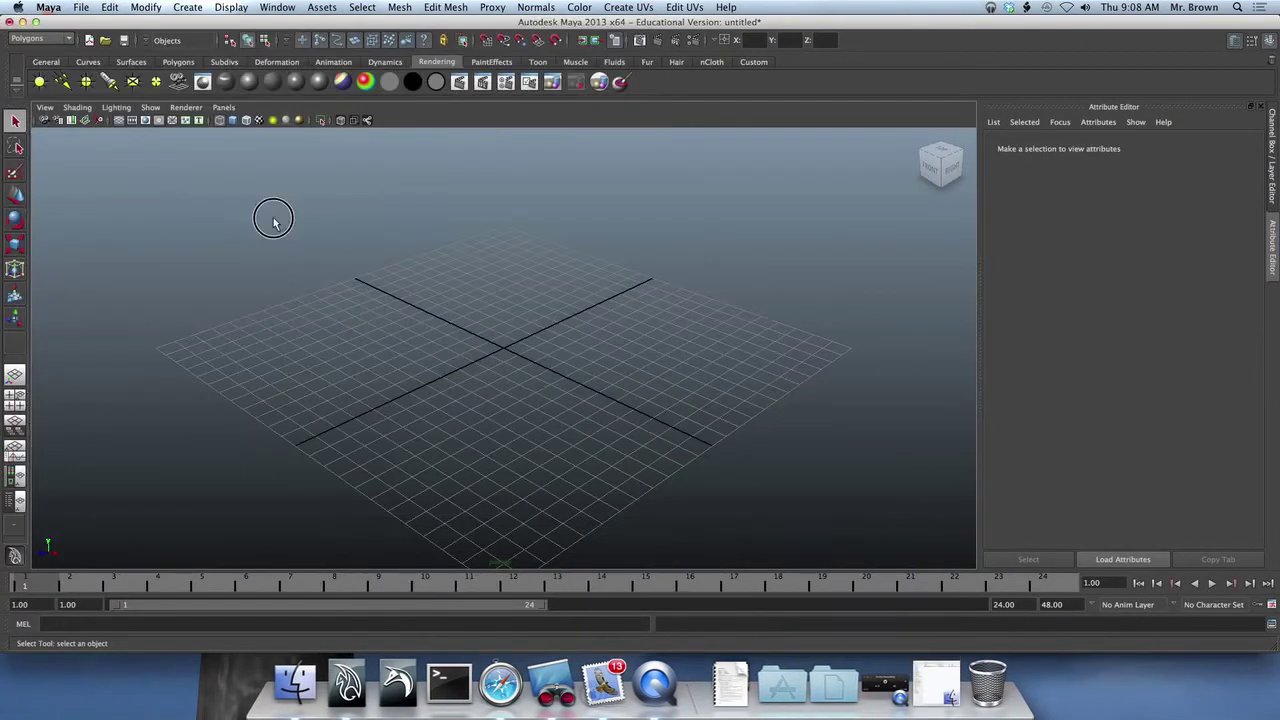
{"action": "left_click", "coordinate": [104, 40]}
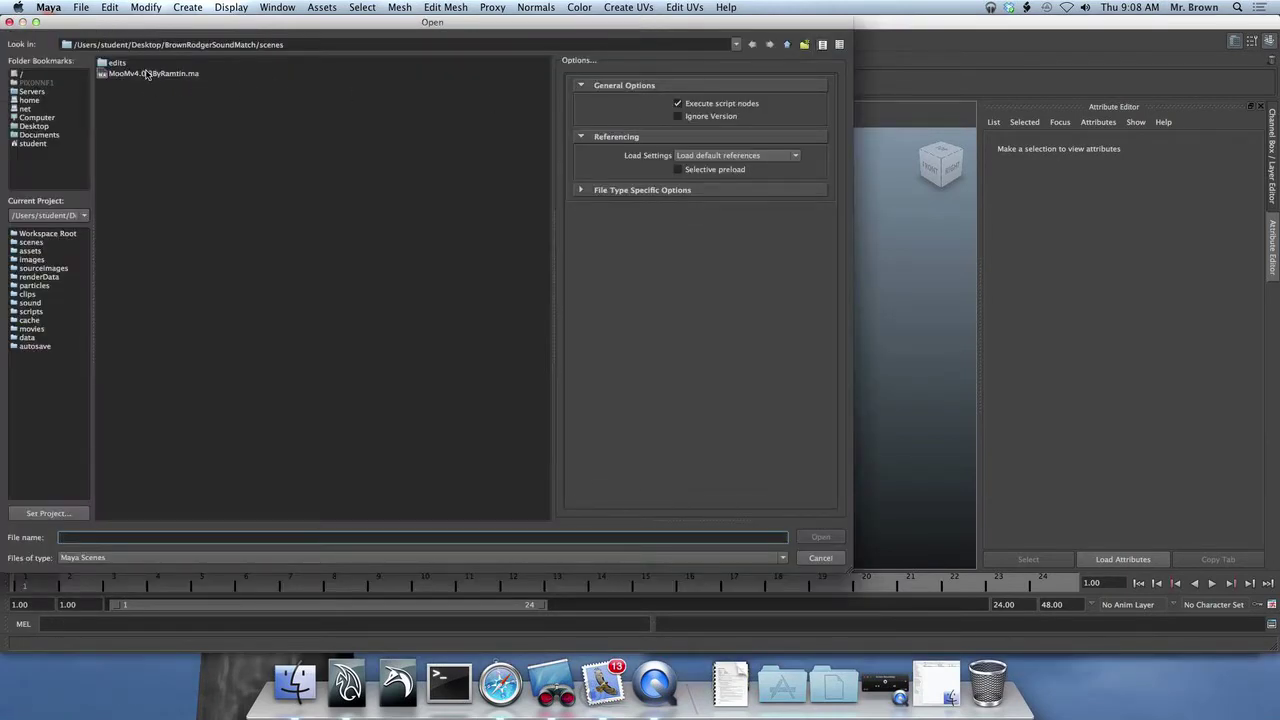
{"action": "left_click", "coordinate": [140, 74]}
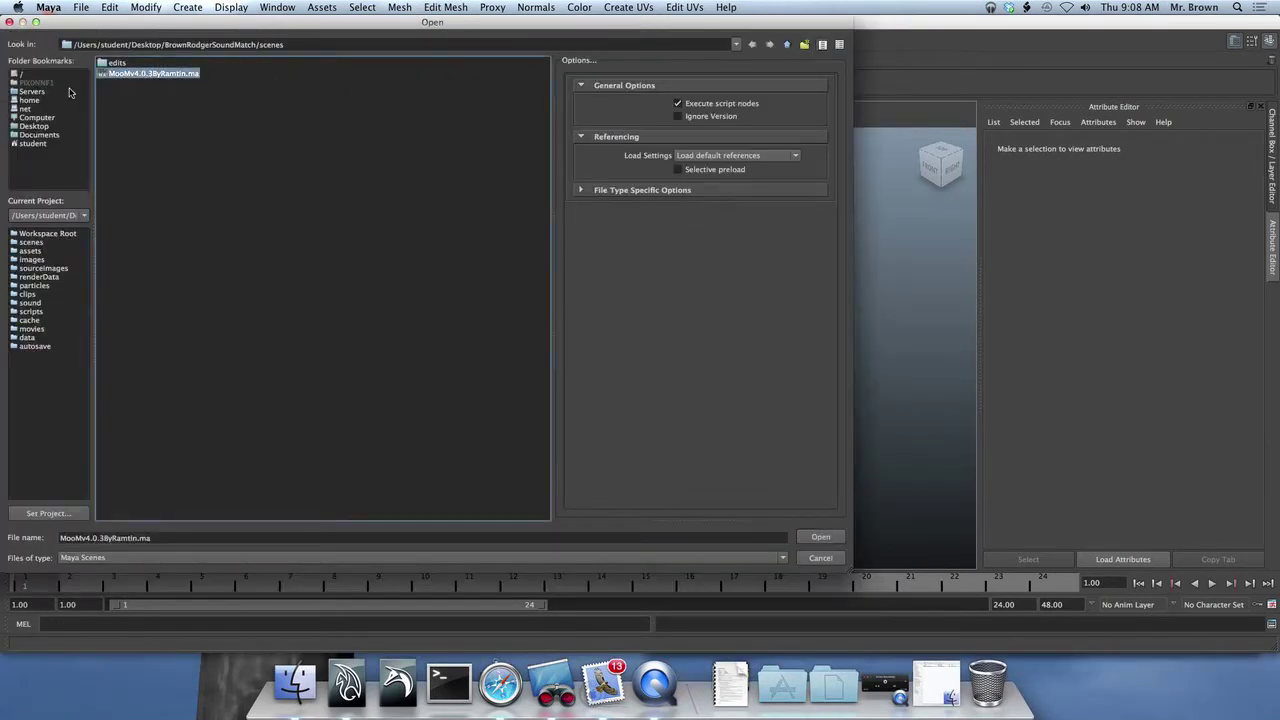
{"action": "left_click", "coordinate": [819, 537]}
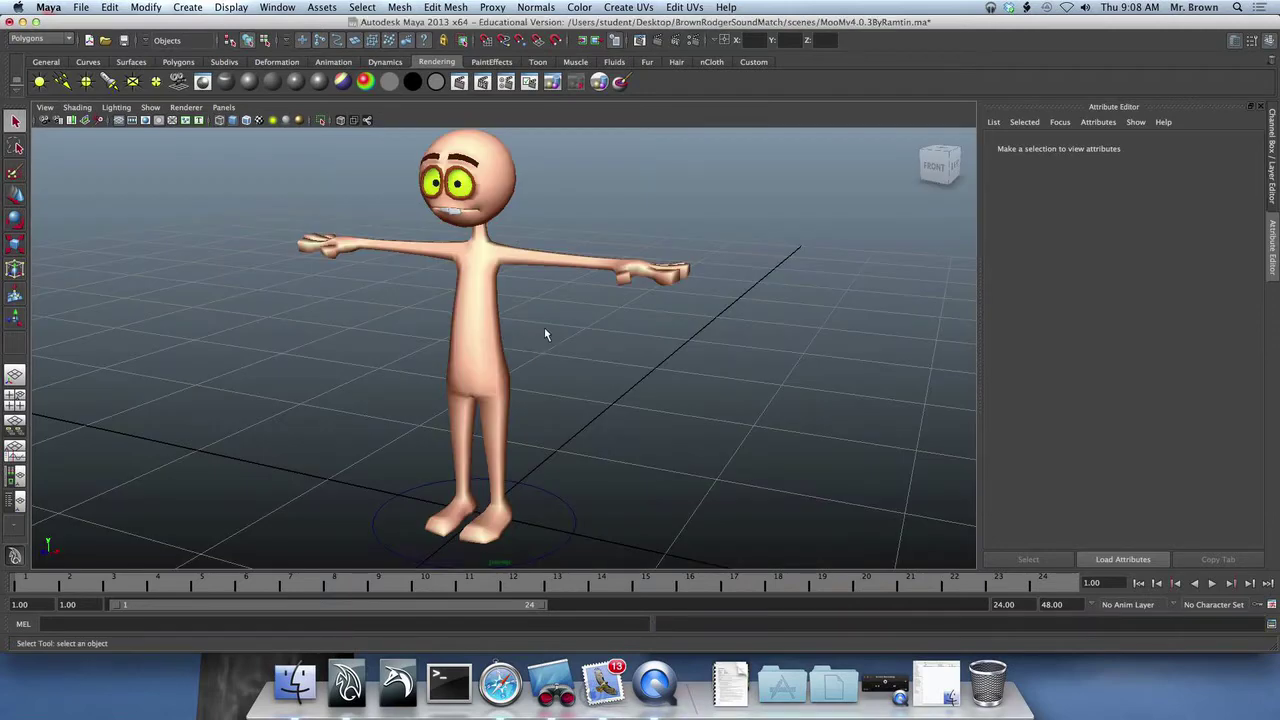
Save the scene as a new Maya Binary file in scenes, named with the owner's name followed by "soundmatchday1".
{"action": "left_click_drag", "start_coordinate": [546, 334], "coordinate": [583, 343], "text": "alt"}
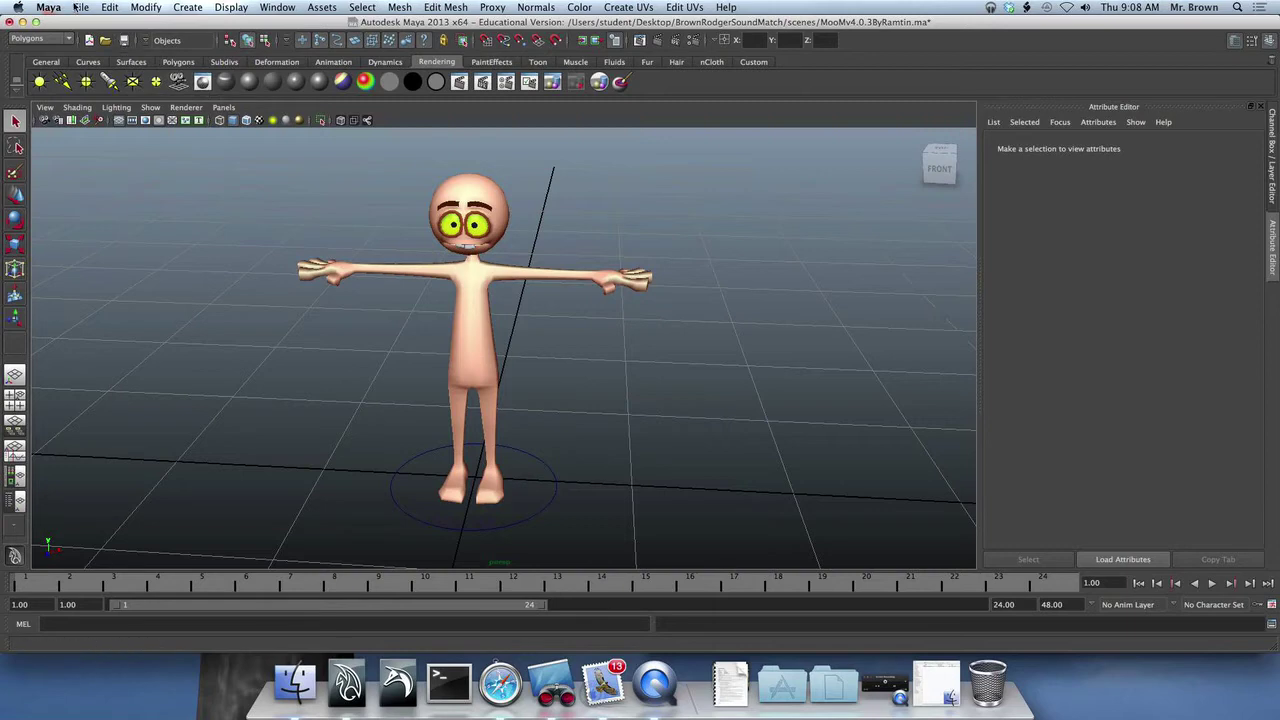
{"action": "left_click", "coordinate": [77, 7]}
{"action": "left_click", "coordinate": [110, 77]}
{"action": "type", "text": "brownrodgersoundmatchday1"}
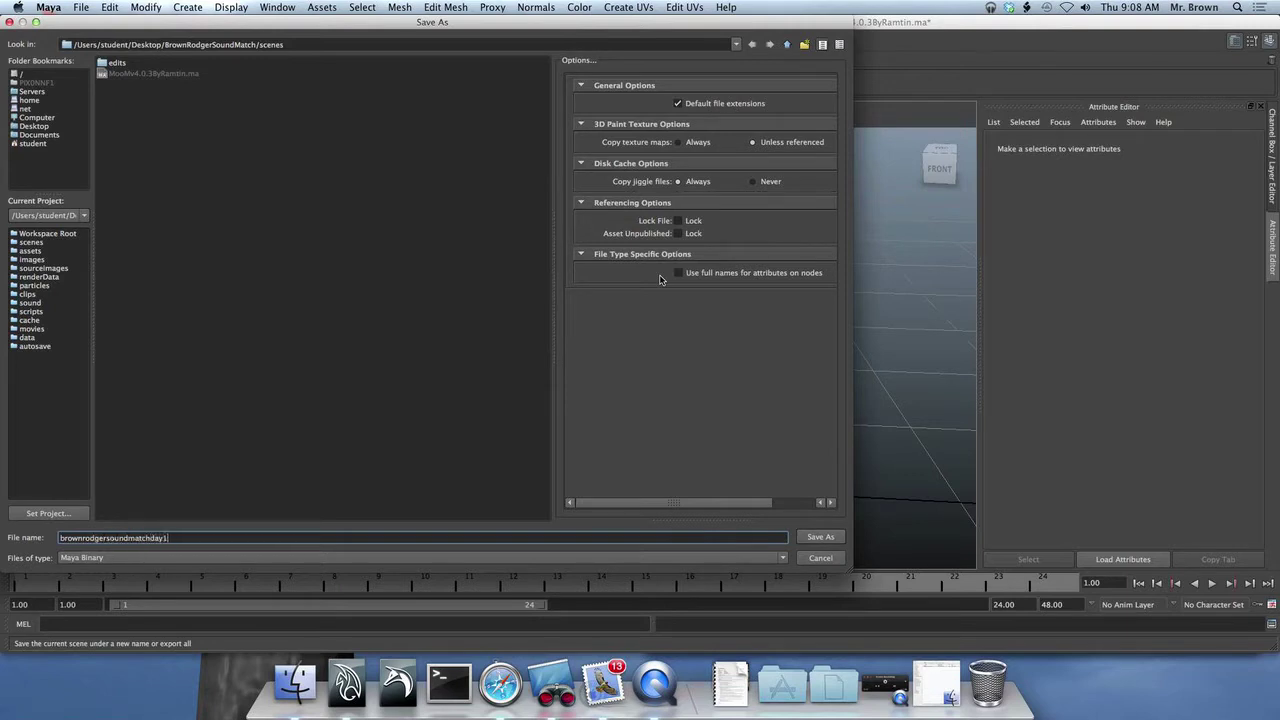
{"action": "key", "text": "Return"}
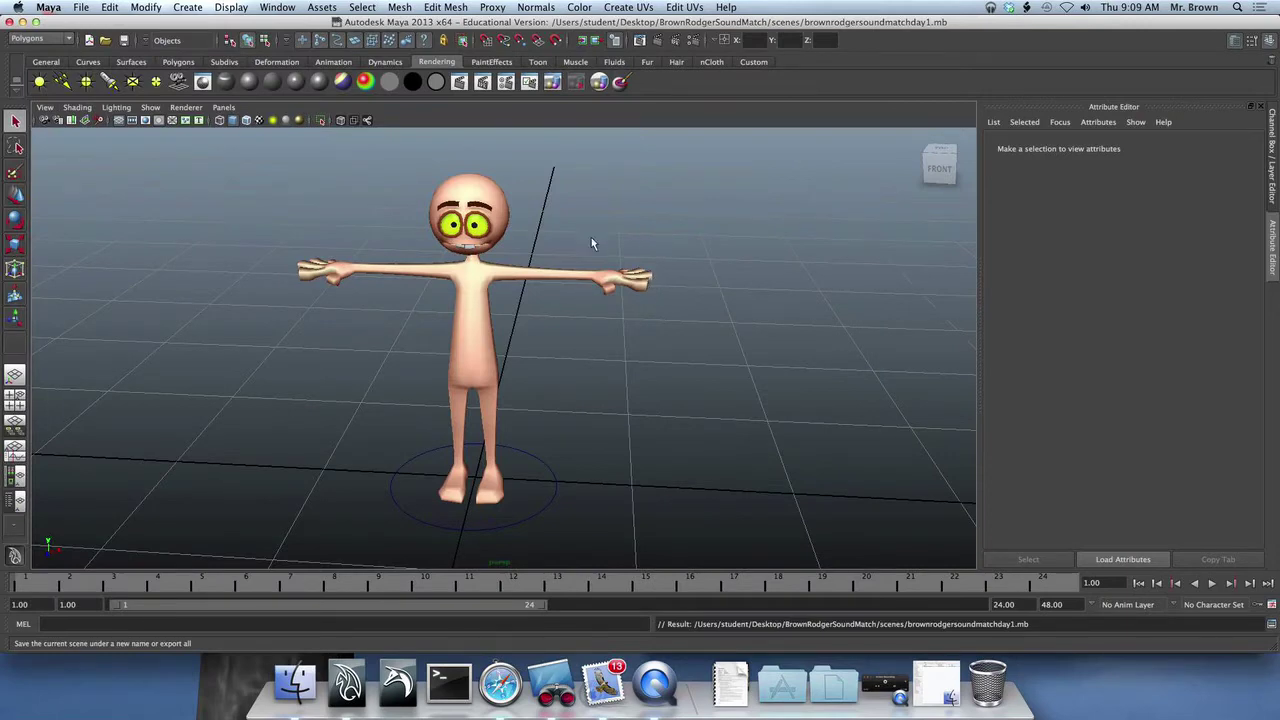
Select the MooM transform control below the character's feet and display its channel attributes.
{"action": "left_click_drag", "start_coordinate": [560, 291], "coordinate": [568, 285], "text": "alt"}
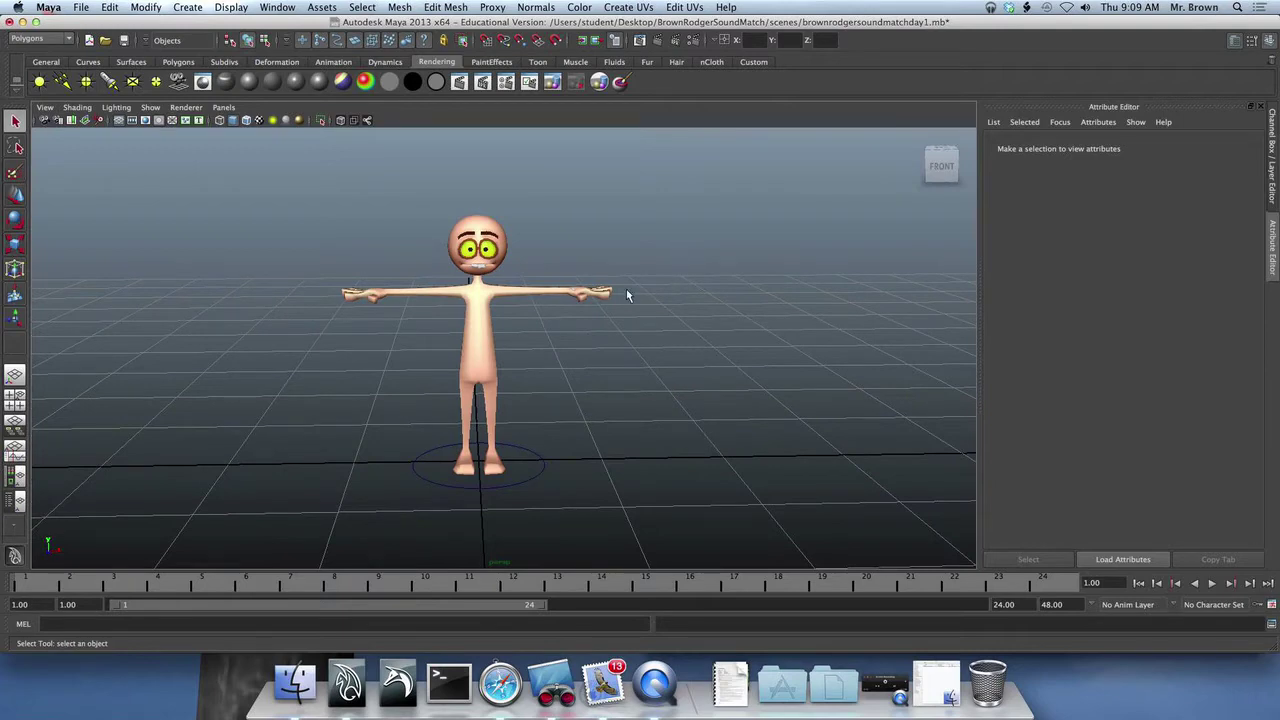
{"action": "left_click", "coordinate": [479, 487]}
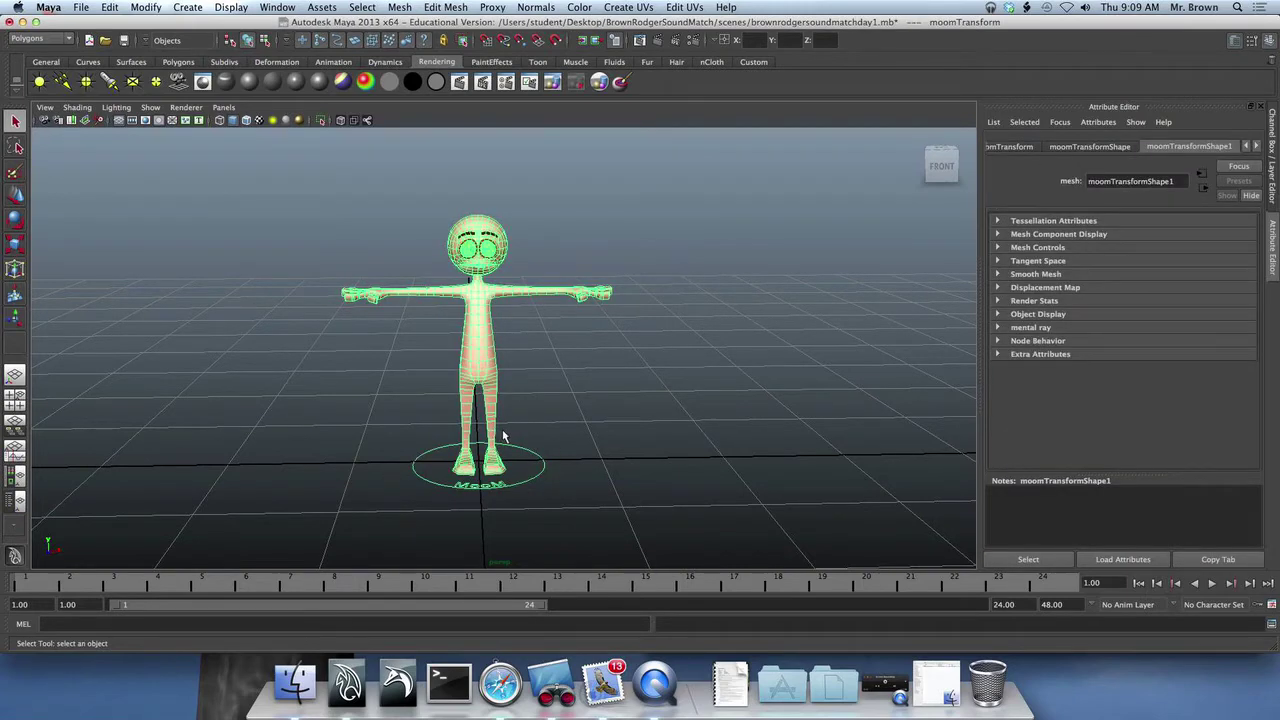
{"action": "left_click_drag", "start_coordinate": [513, 465], "coordinate": [514, 466], "text": "alt"}
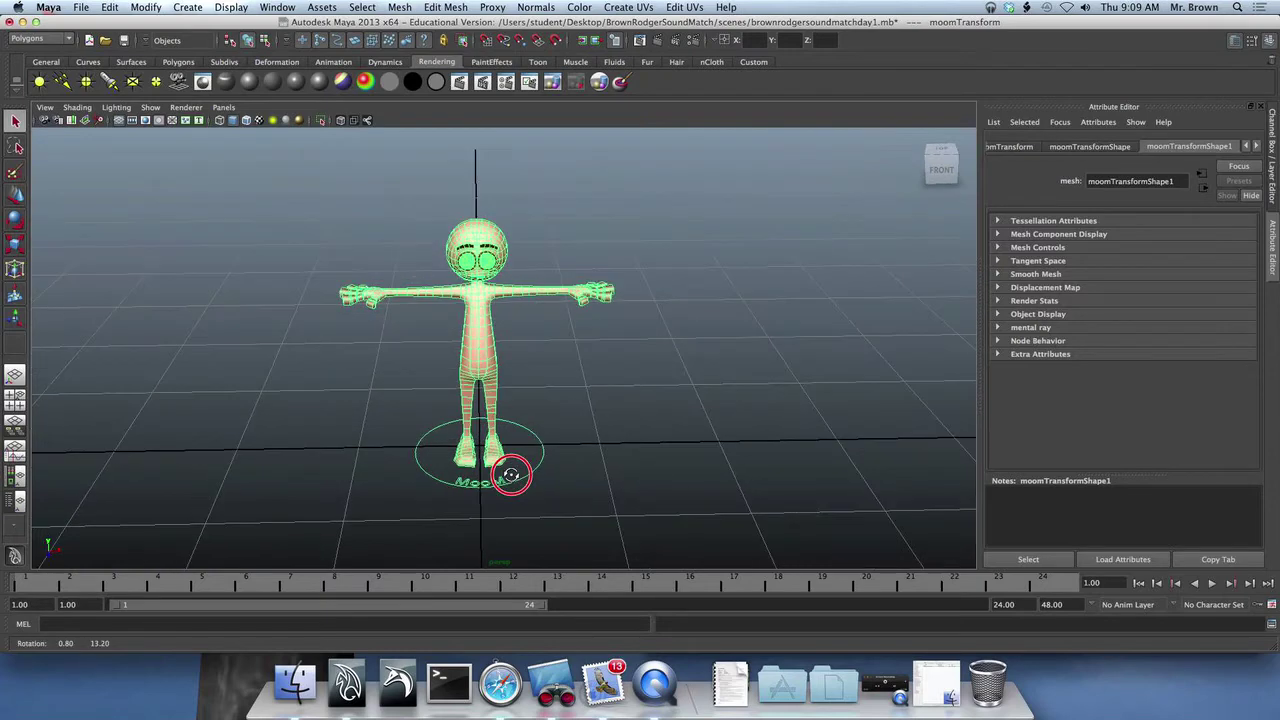
{"action": "left_click", "coordinate": [1273, 130]}
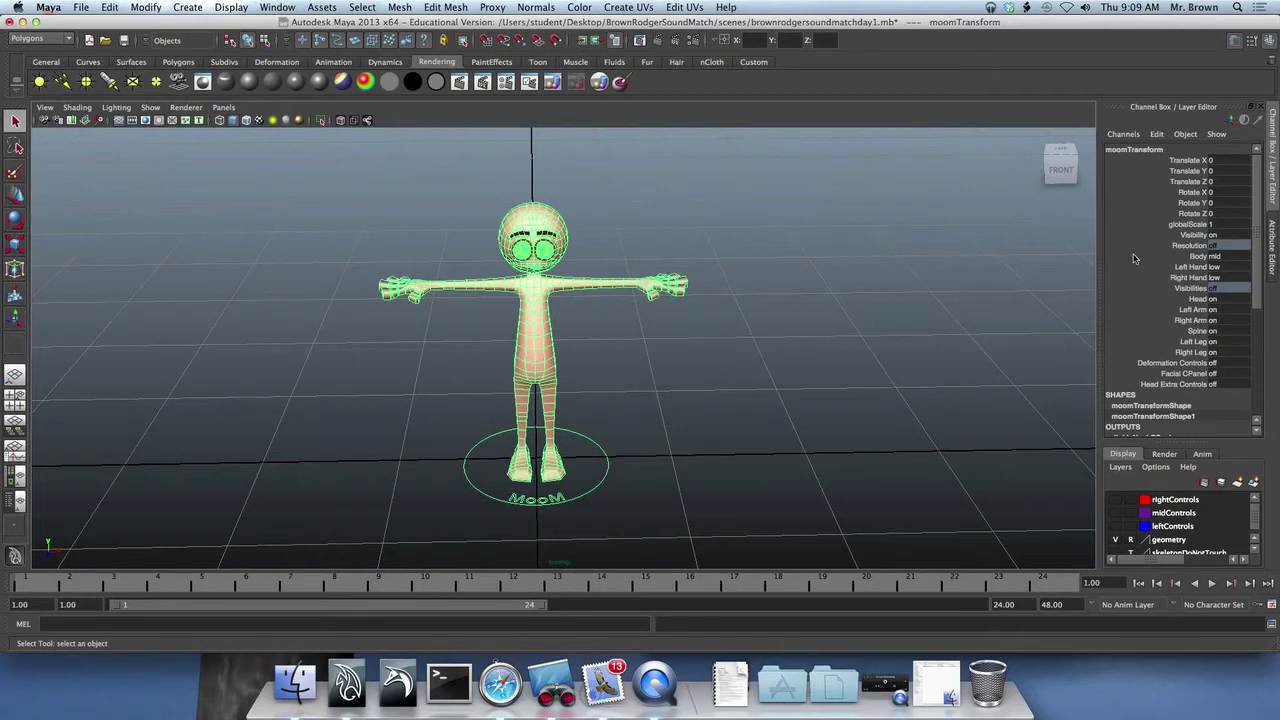
Switch the MooM transform's Visibility off, and set it back to on.
{"action": "left_click", "coordinate": [1190, 236]}
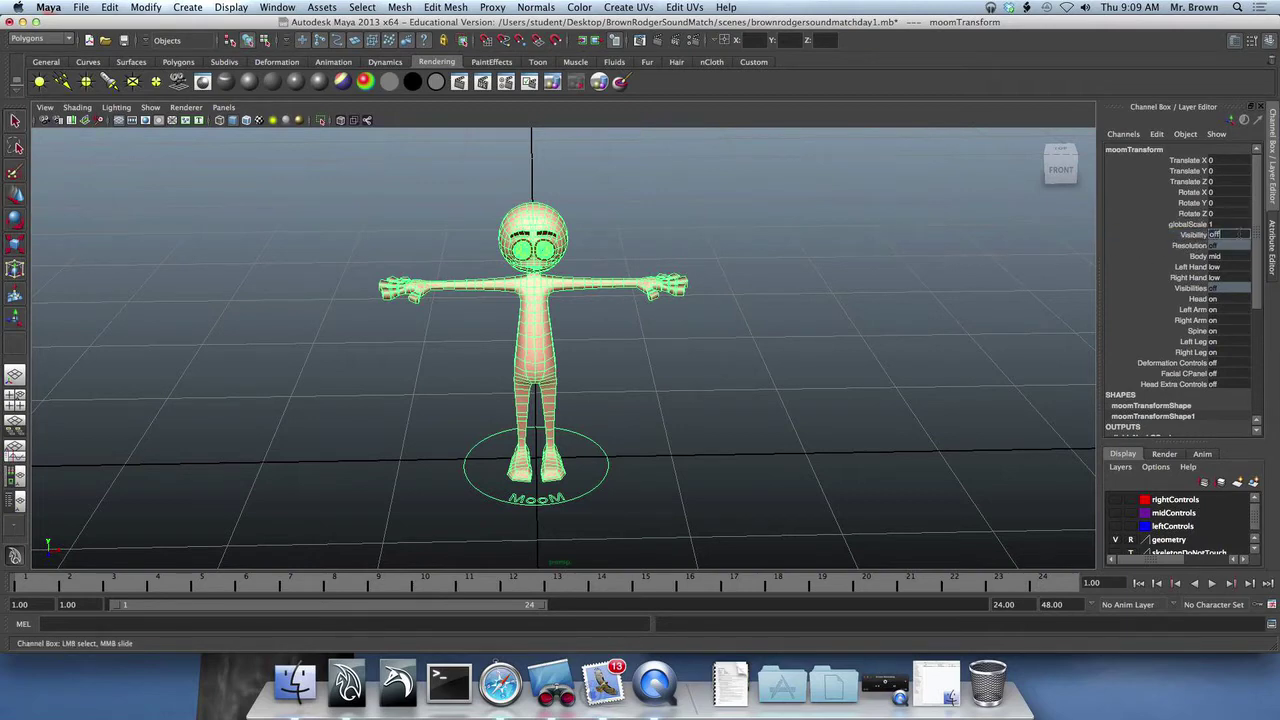
{"action": "key", "text": "Return"}
{"action": "double_click", "coordinate": [1239, 236]}
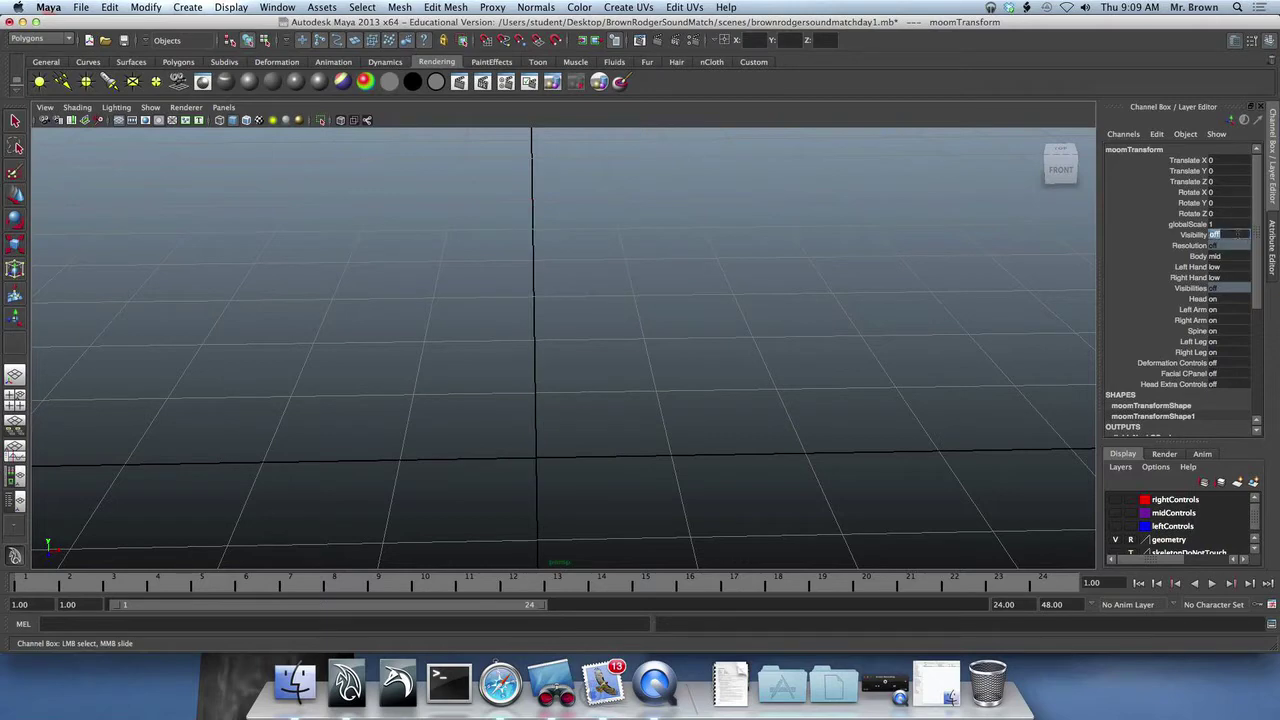
{"action": "type", "text": "on"}
{"action": "key", "text": "Return"}
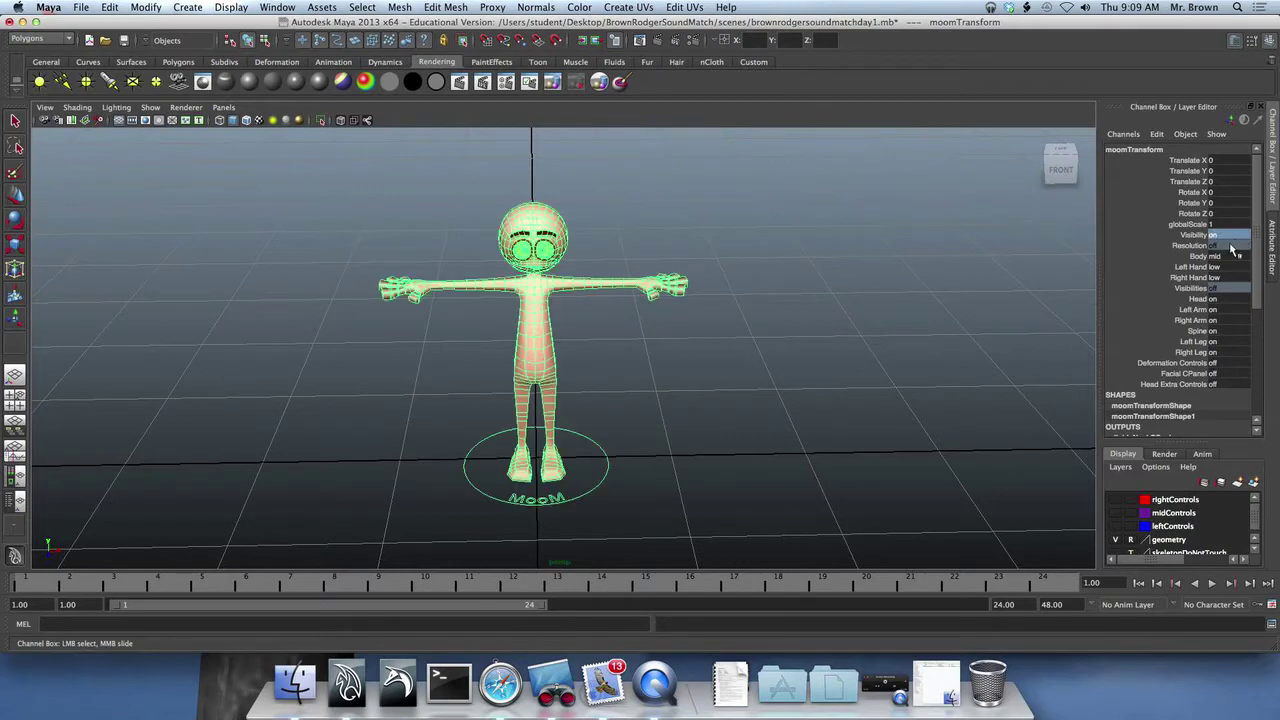
Try globalScale values of 2 and 0.5 on the MooM transform, and return it to 1.
{"action": "double_click", "coordinate": [1212, 224]}
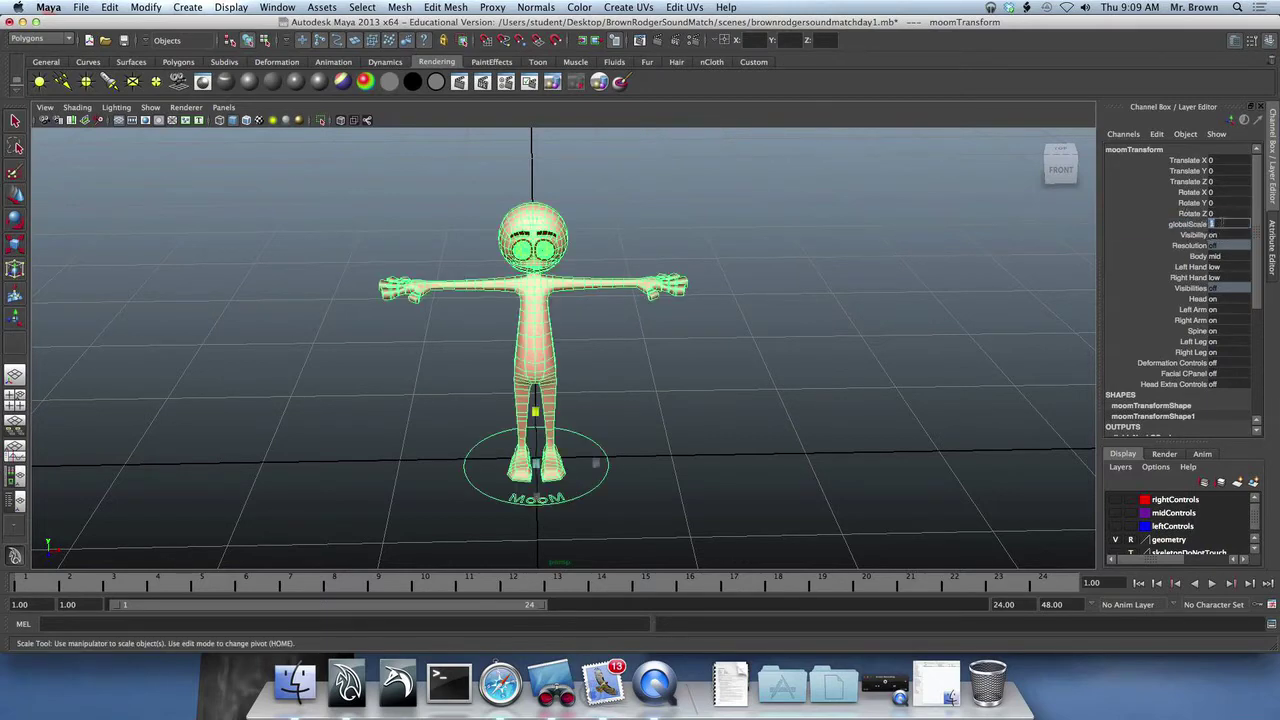
{"action": "key", "text": "Return"}
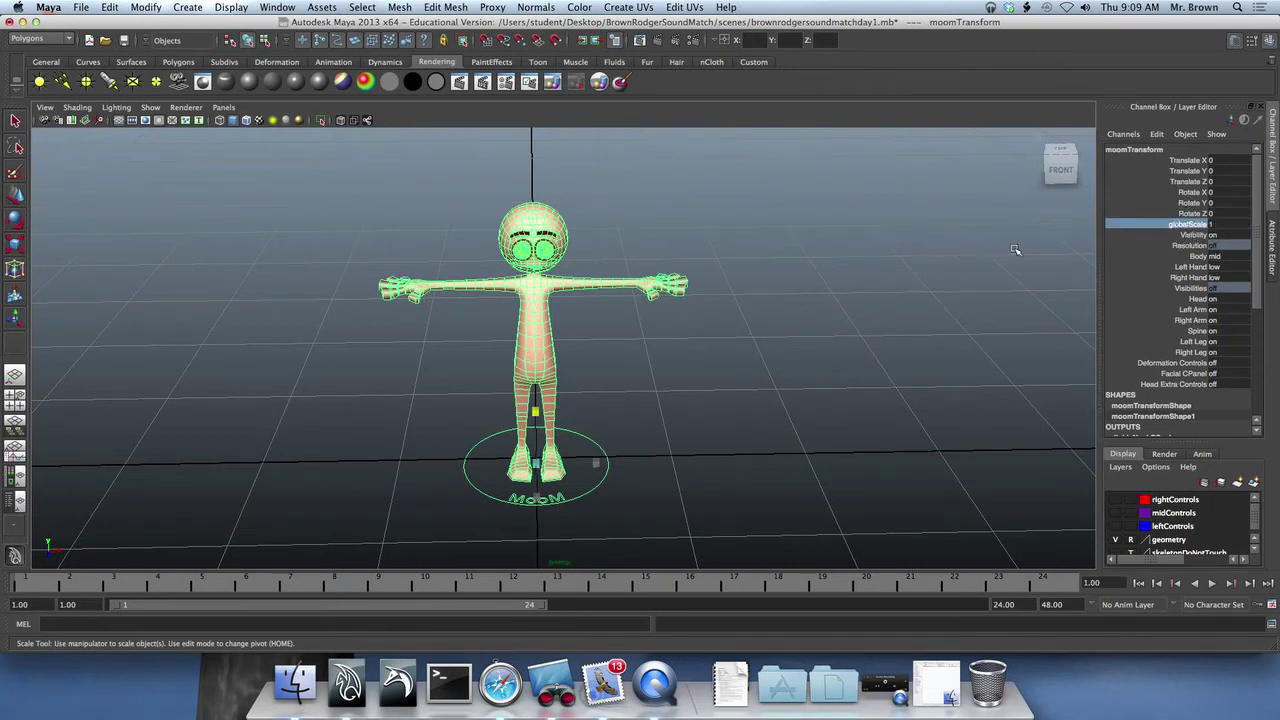
{"action": "double_click", "coordinate": [1224, 223]}
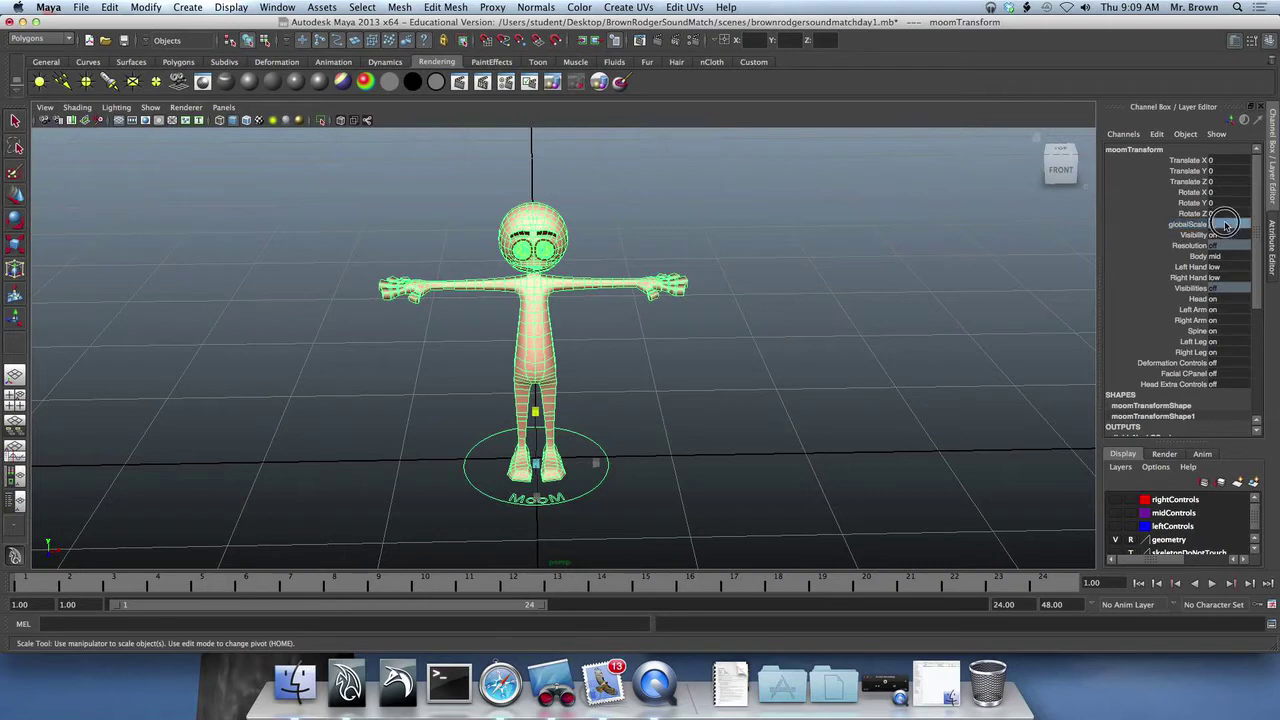
{"action": "type", "text": "2"}
{"action": "key", "text": "Return"}
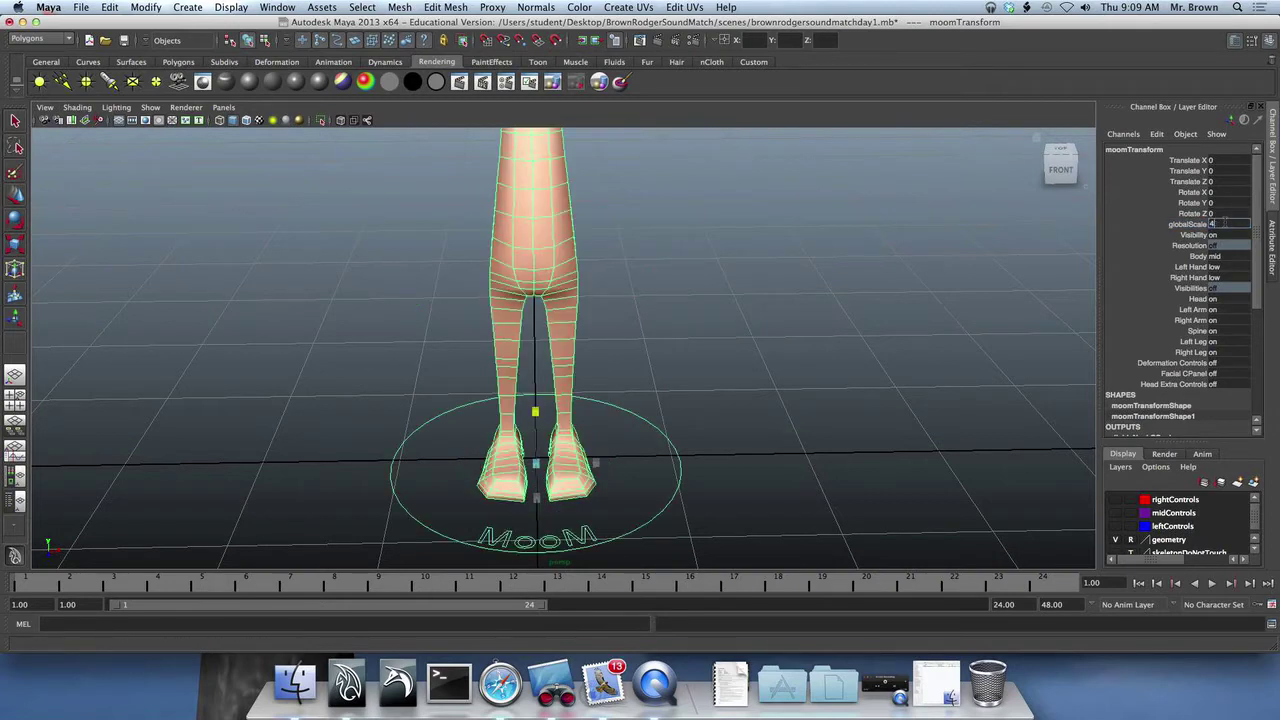
{"action": "type", "text": "1"}
{"action": "key", "text": "Return"}
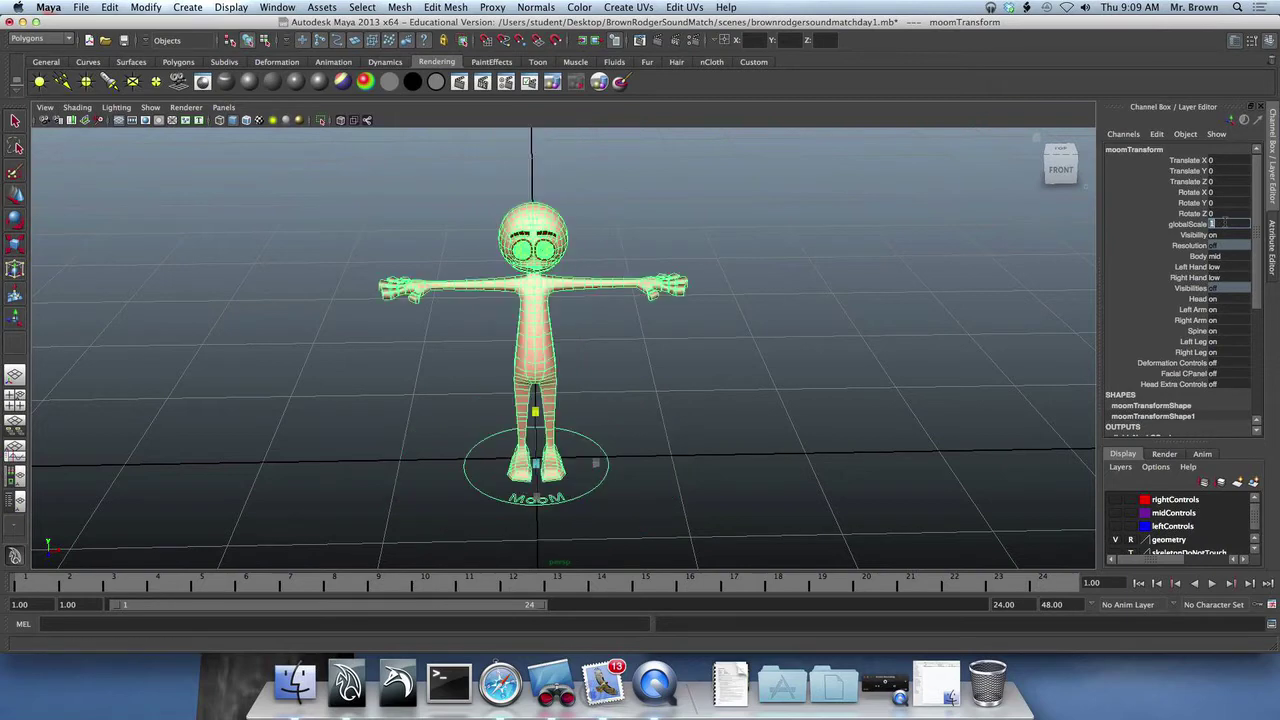
{"action": "type", "text": "0.5"}
{"action": "key", "text": "Return"}
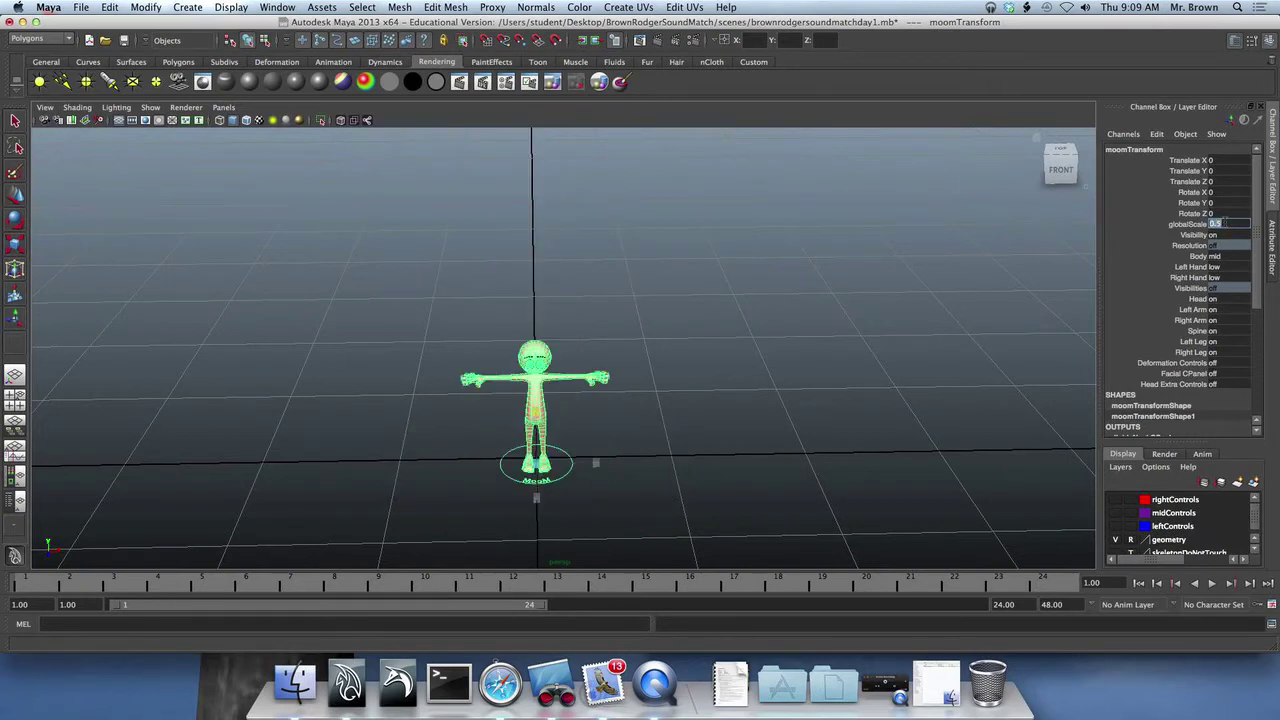
{"action": "type", "text": "1"}
{"action": "key", "text": "Return"}
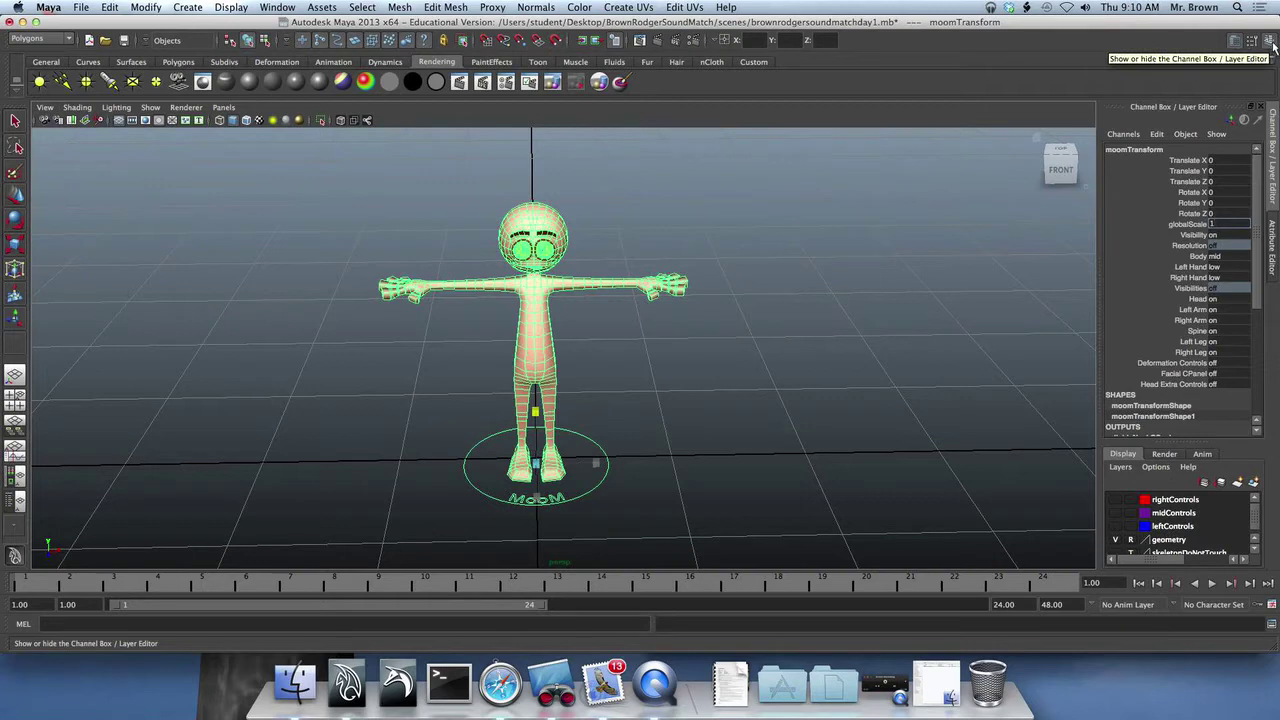
Toggle the Channel Box off and on, and try to edit the MooM transform's Resolution attribute.
{"action": "left_click", "coordinate": [1272, 40]}
{"action": "left_click", "coordinate": [1272, 40]}
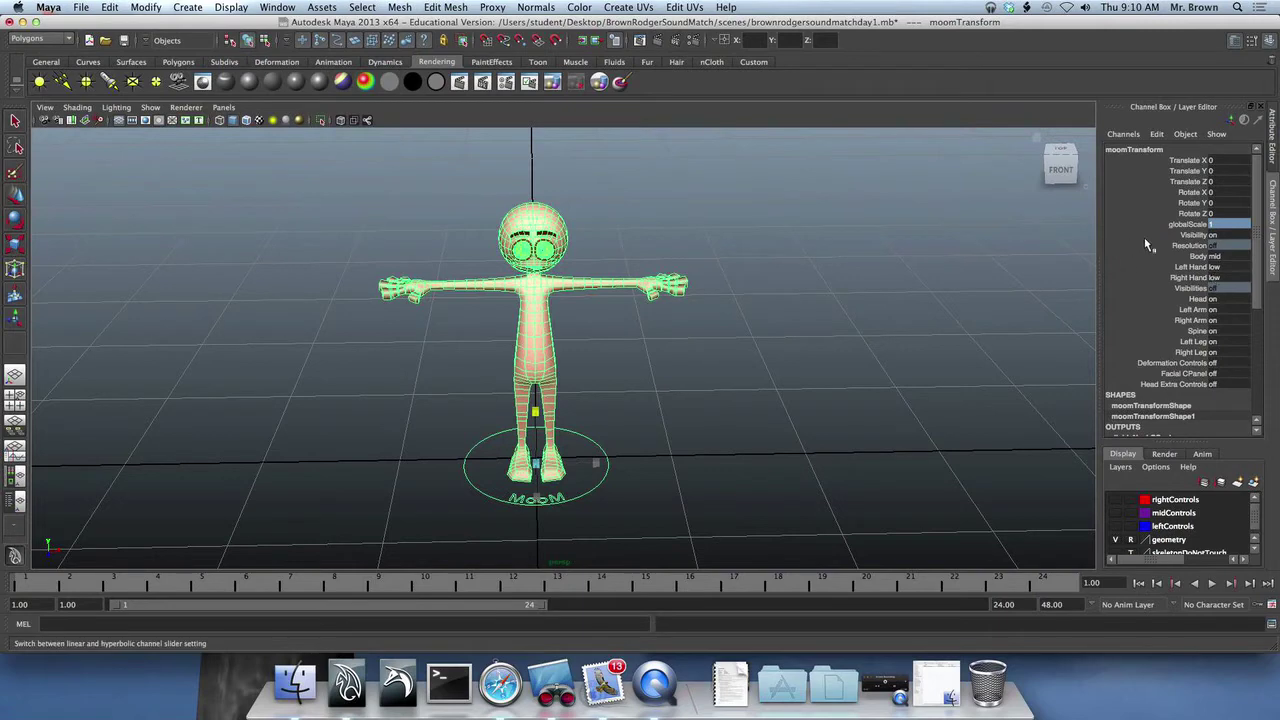
{"action": "double_click", "coordinate": [1235, 244]}
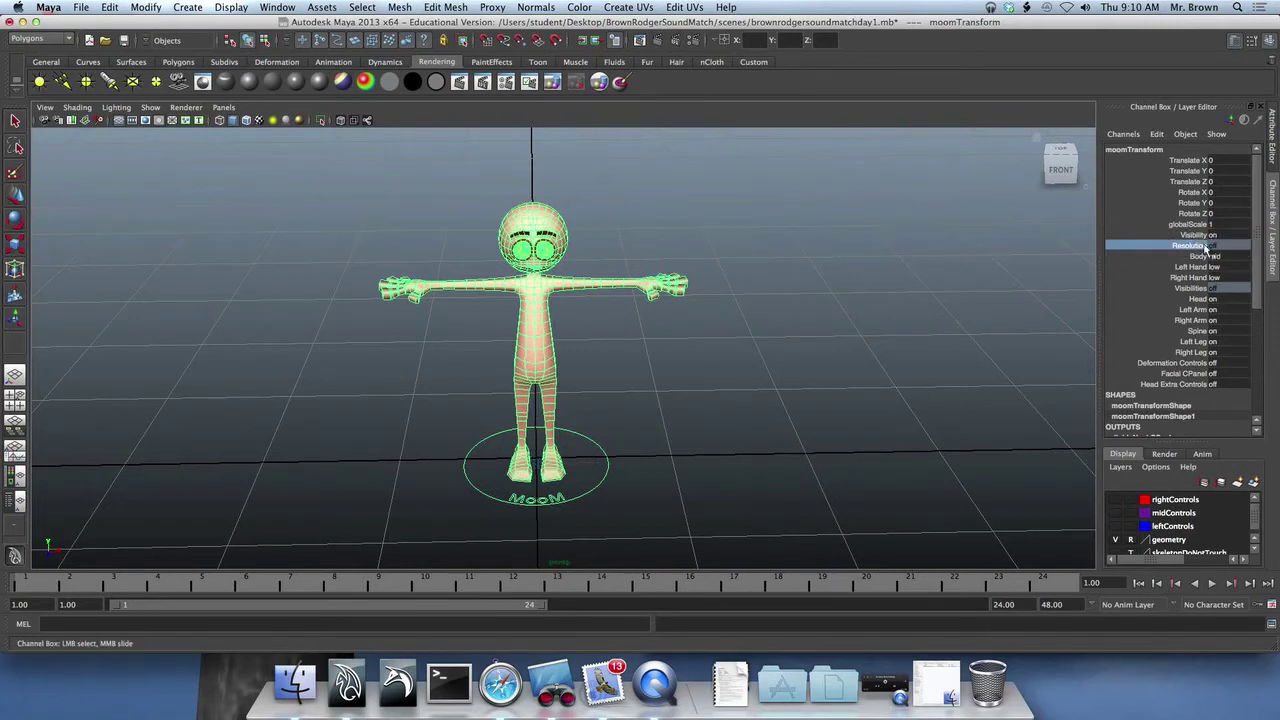
{"action": "left_click", "coordinate": [1230, 247]}
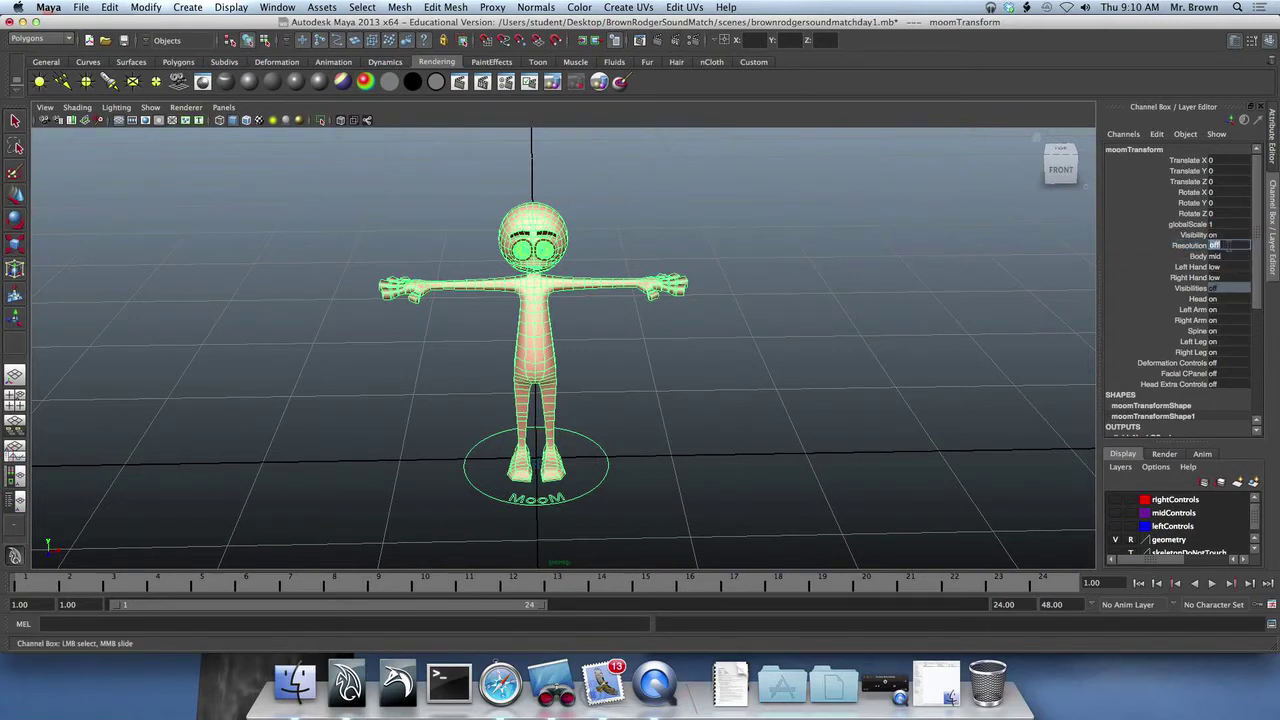
{"action": "double_click", "coordinate": [1230, 247]}
Set the character's Body resolution to highest and both the Left Hand and Right Hand resolutions to high.
{"action": "left_click", "coordinate": [1205, 257]}
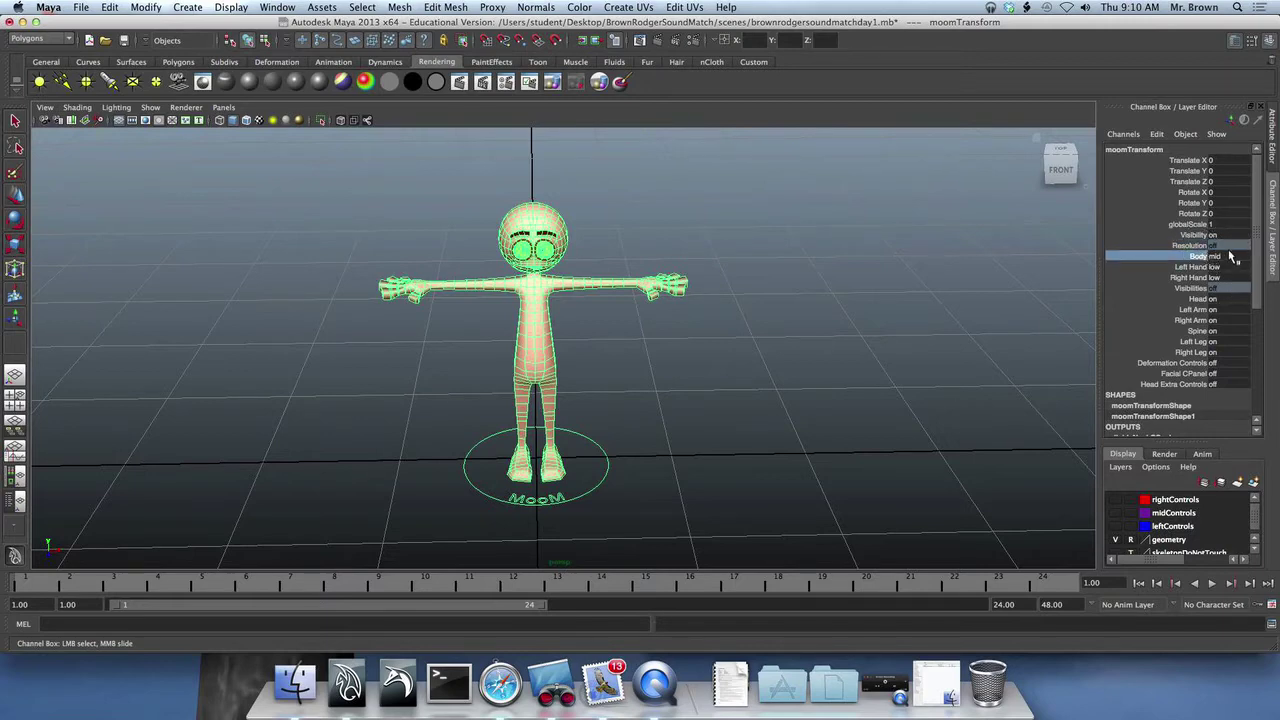
{"action": "left_click", "coordinate": [1232, 258]}
{"action": "left_click", "coordinate": [1224, 287]}
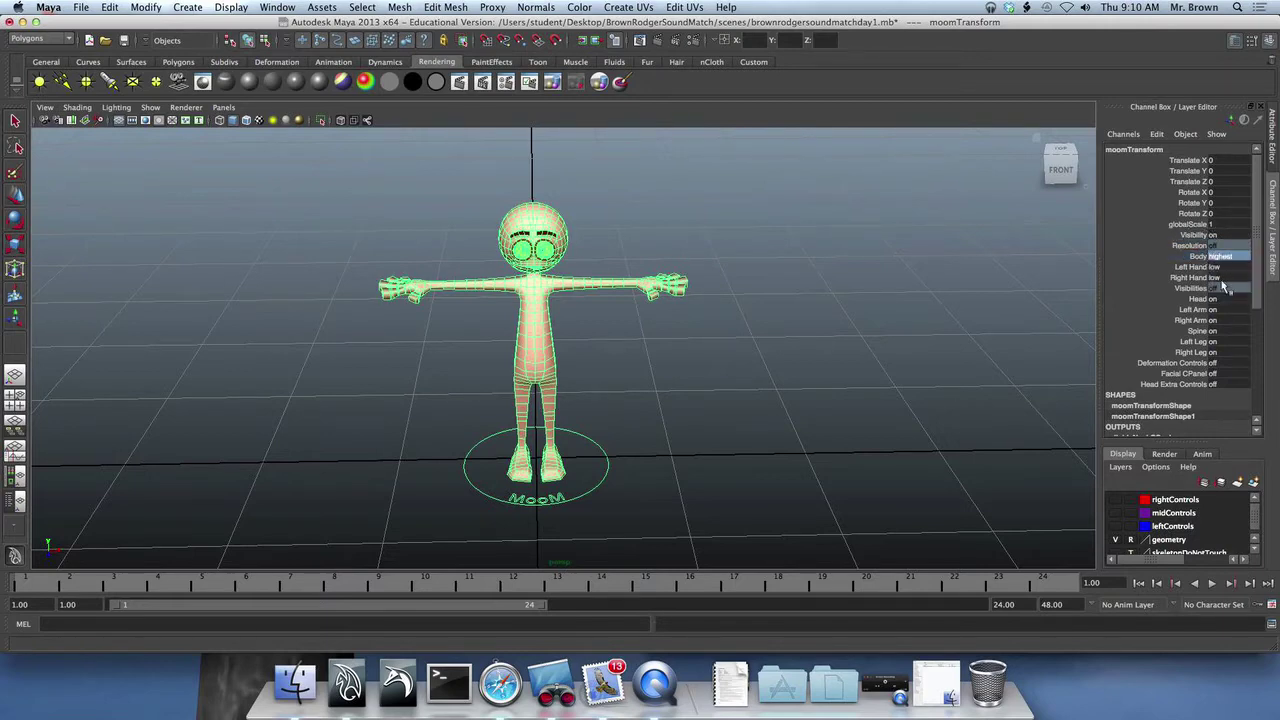
{"action": "left_click", "coordinate": [1222, 267]}
{"action": "left_click", "coordinate": [1231, 290]}
{"action": "left_click", "coordinate": [1226, 277]}
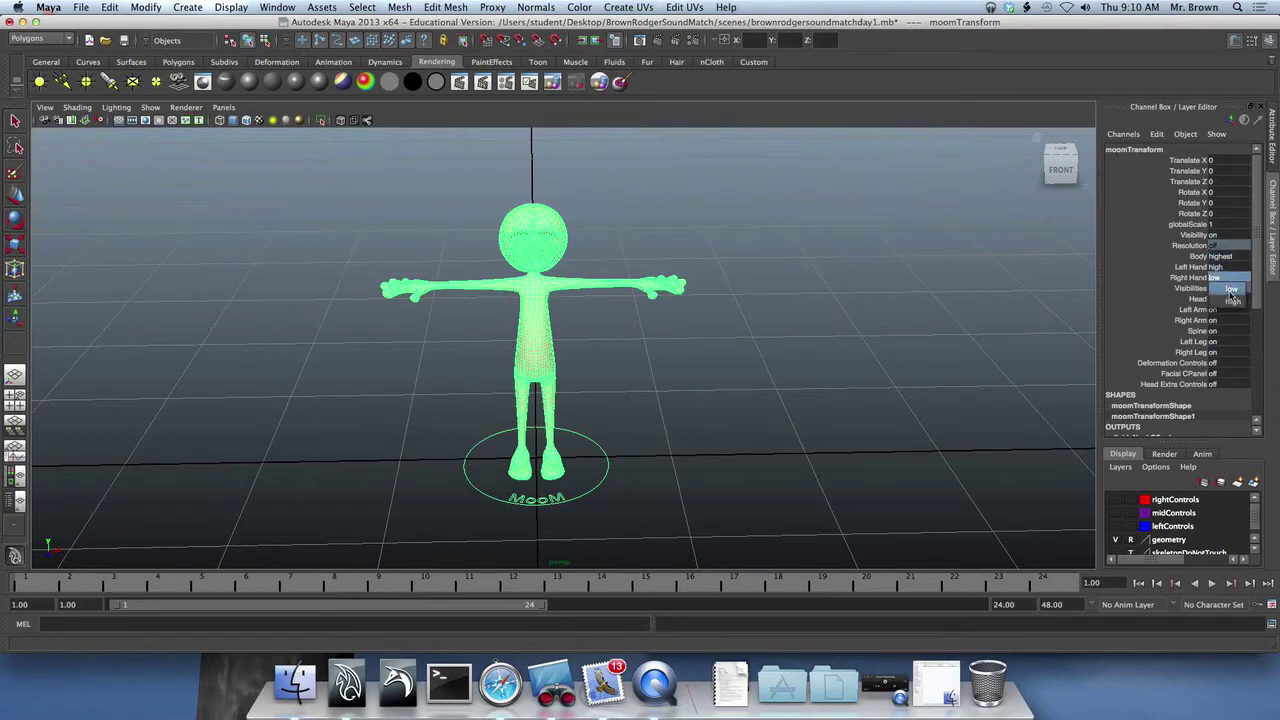
{"action": "left_click", "coordinate": [1234, 300]}
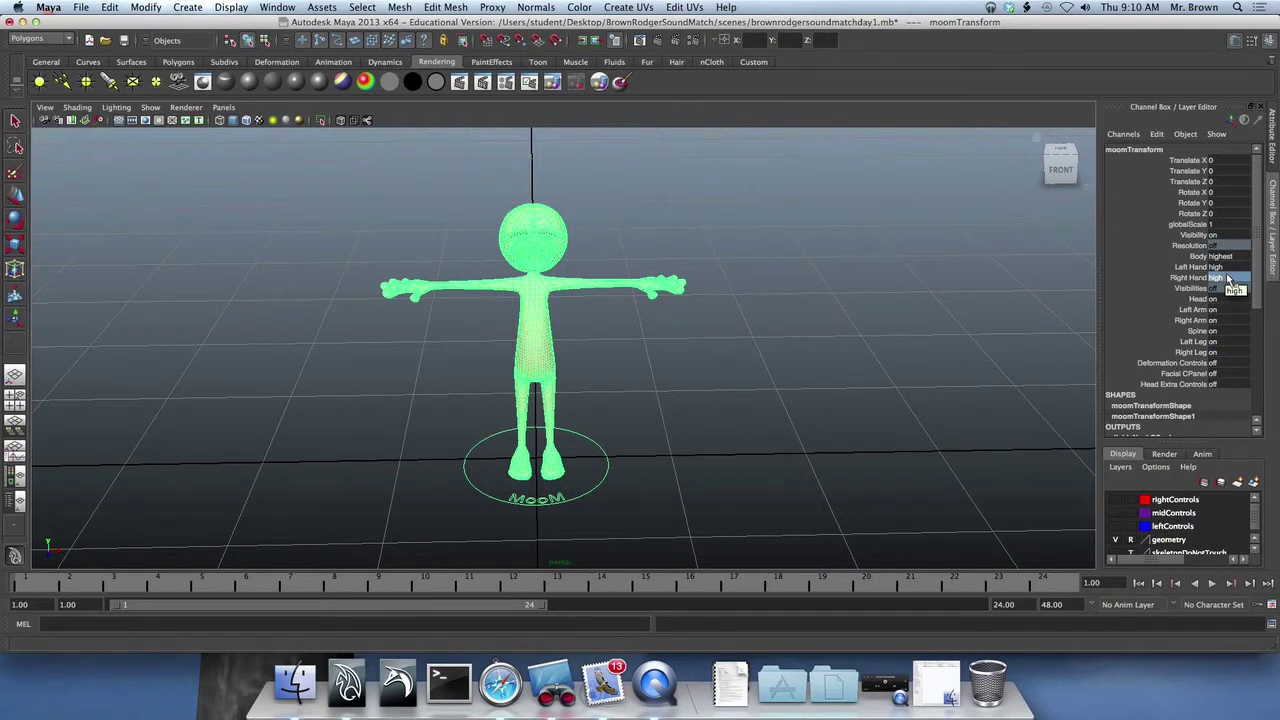
Return the Body resolution to mid and both the Left Hand and Right Hand resolutions to low.
{"action": "left_click", "coordinate": [1236, 258]}
{"action": "left_click", "coordinate": [1236, 280]}
{"action": "left_click", "coordinate": [1234, 268]}
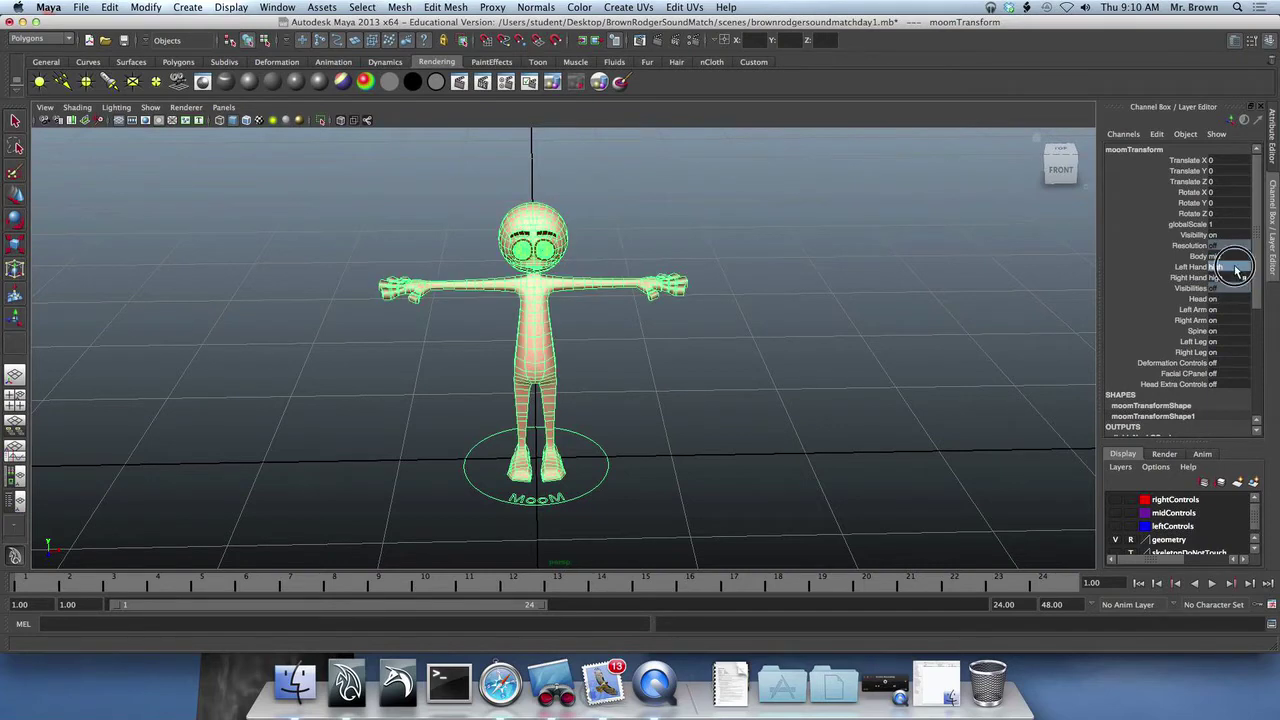
{"action": "left_click", "coordinate": [1233, 282]}
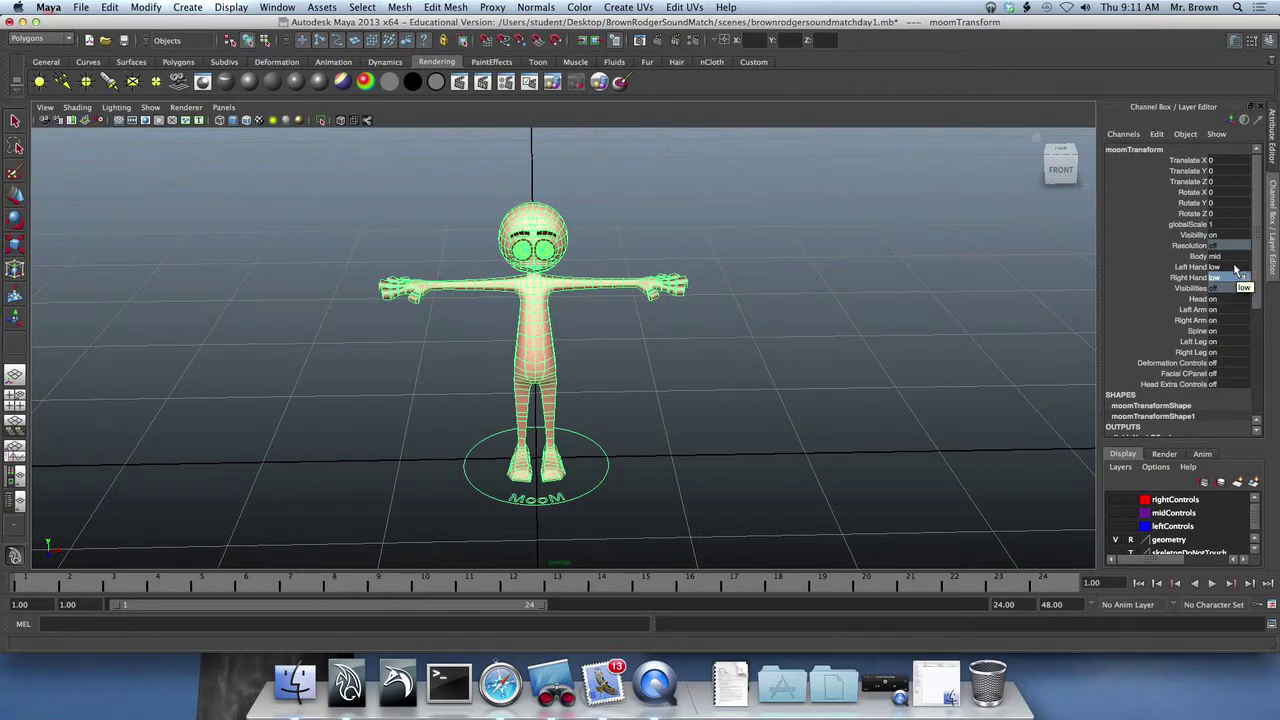
Try the Deformation Controls options on the MooM transform, leaving the attribute set to off.
{"action": "scroll", "coordinate": [1236, 270], "scroll_direction": "down", "scroll_amount": 1}
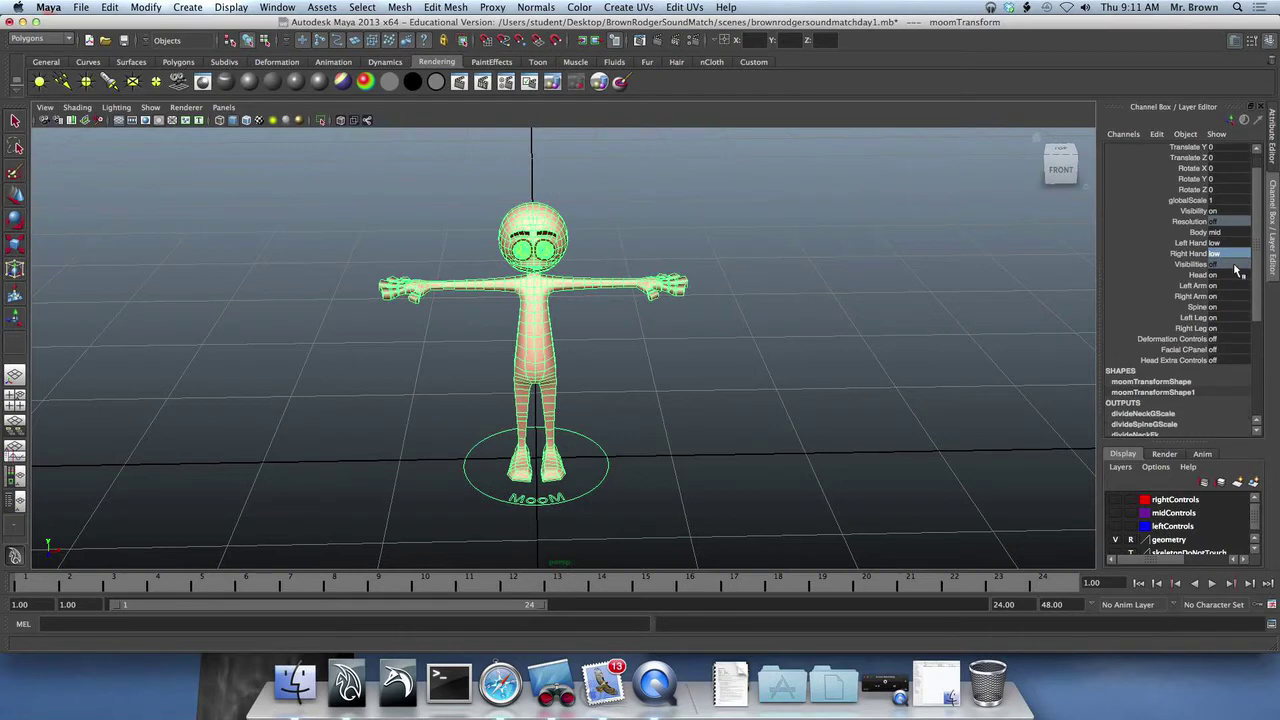
{"action": "scroll", "coordinate": [1236, 270], "scroll_direction": "down", "scroll_amount": 3}
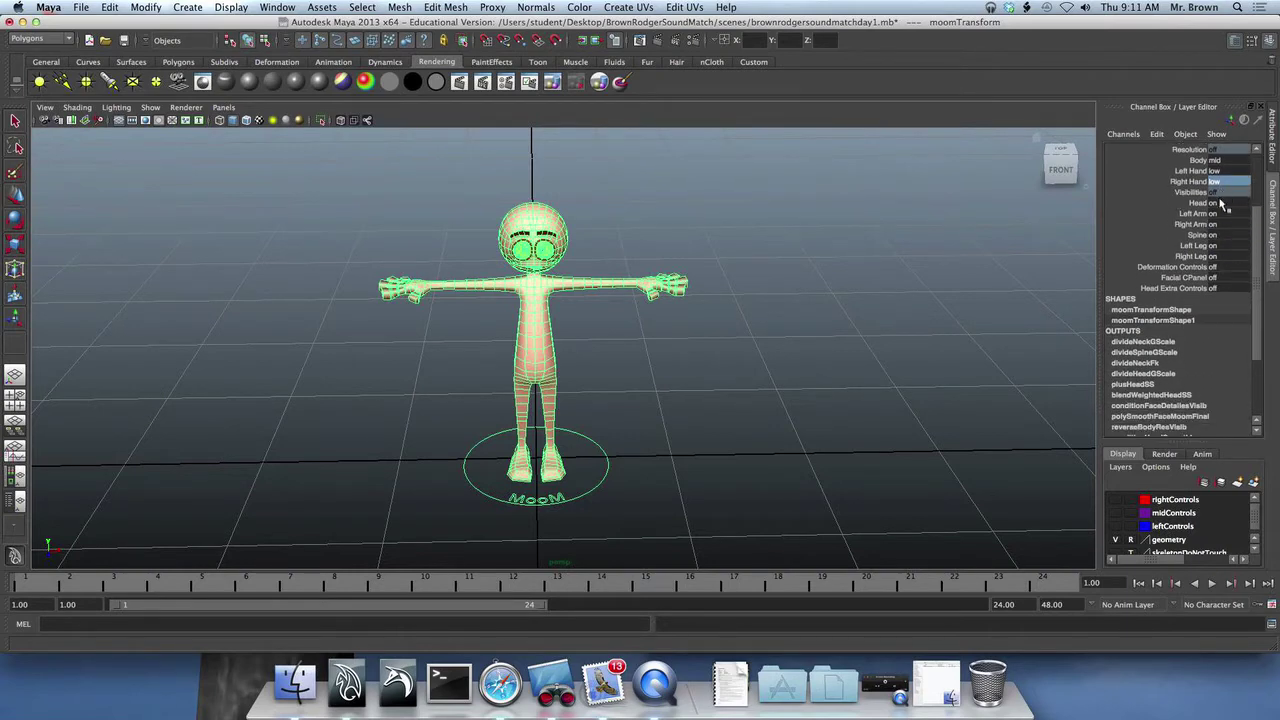
{"action": "scroll", "coordinate": [1231, 258], "scroll_direction": "down", "scroll_amount": 1}
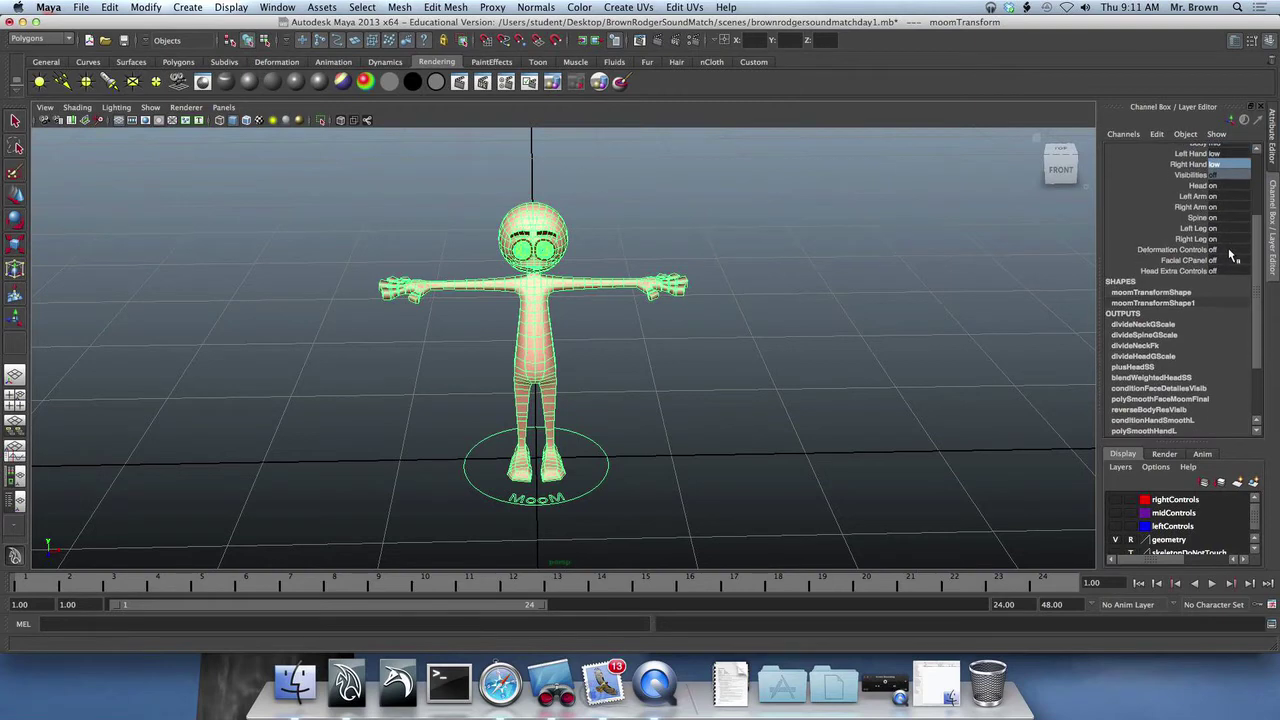
{"action": "left_click", "coordinate": [1231, 247]}
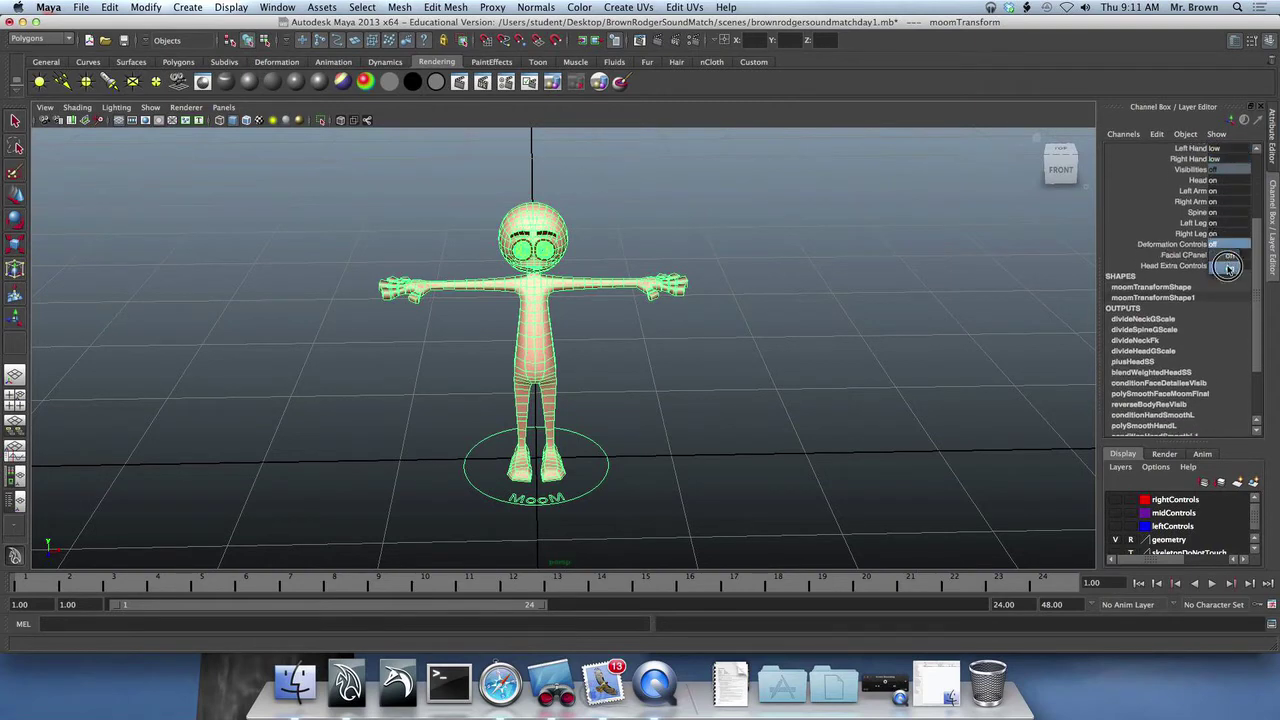
{"action": "left_click", "coordinate": [1236, 254]}
{"action": "left_click", "coordinate": [1238, 250]}
{"action": "left_click", "coordinate": [1234, 245]}
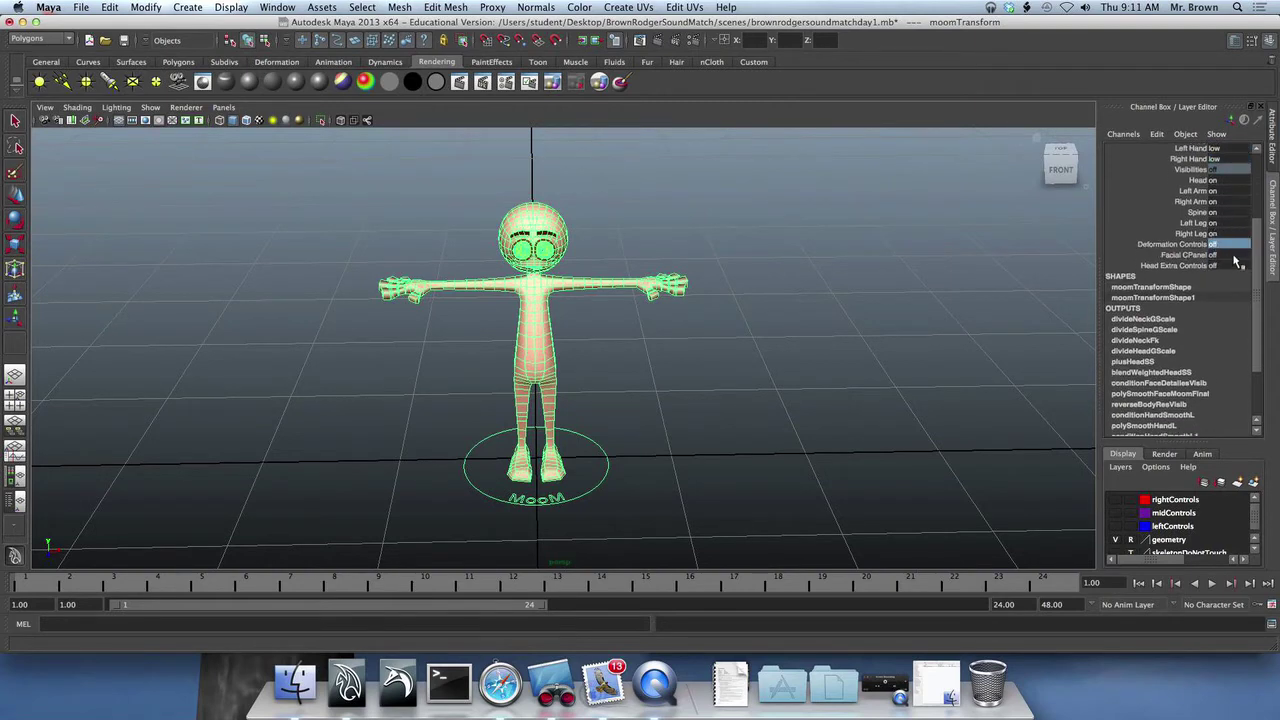
Turn on the Facial CPanel attribute of the MooM transform.
{"action": "left_click", "coordinate": [1229, 255]}
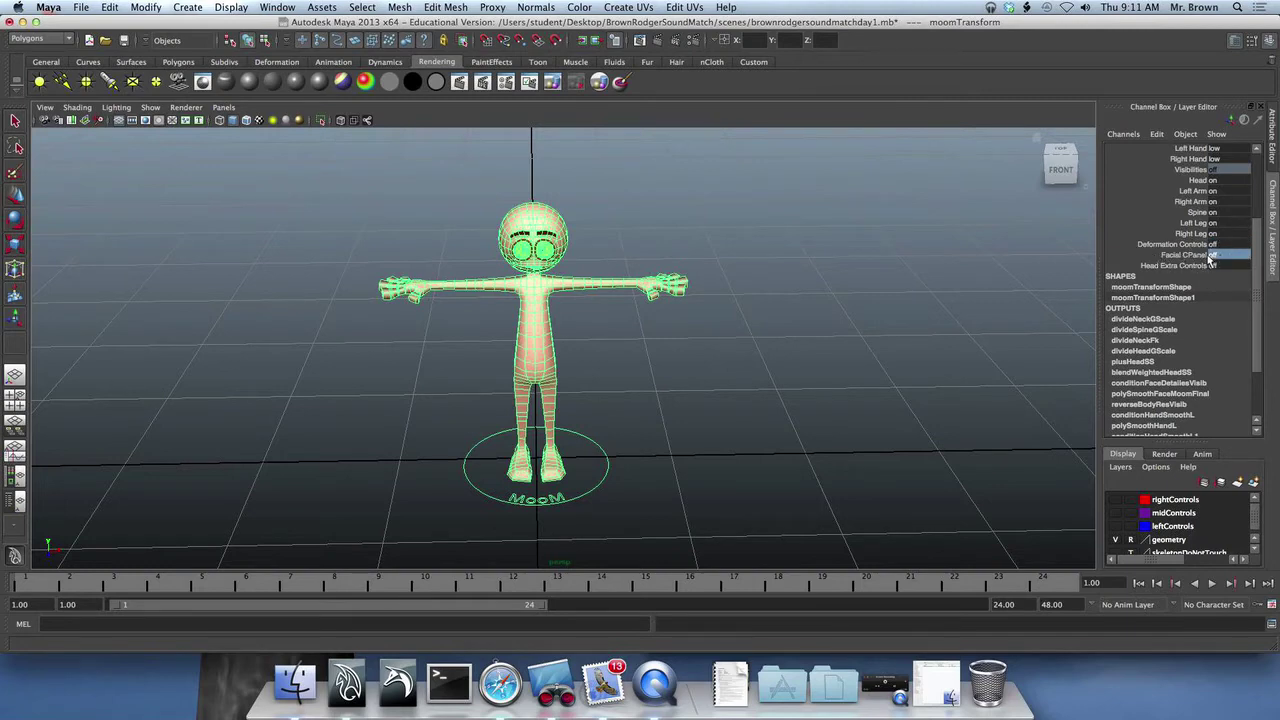
{"action": "left_click", "coordinate": [1216, 255]}
{"action": "left_click", "coordinate": [1224, 279]}
{"action": "scroll", "coordinate": [870, 224], "scroll_direction": "up", "scroll_amount": 1}
{"action": "scroll", "coordinate": [870, 224], "scroll_direction": "down", "scroll_amount": 3}
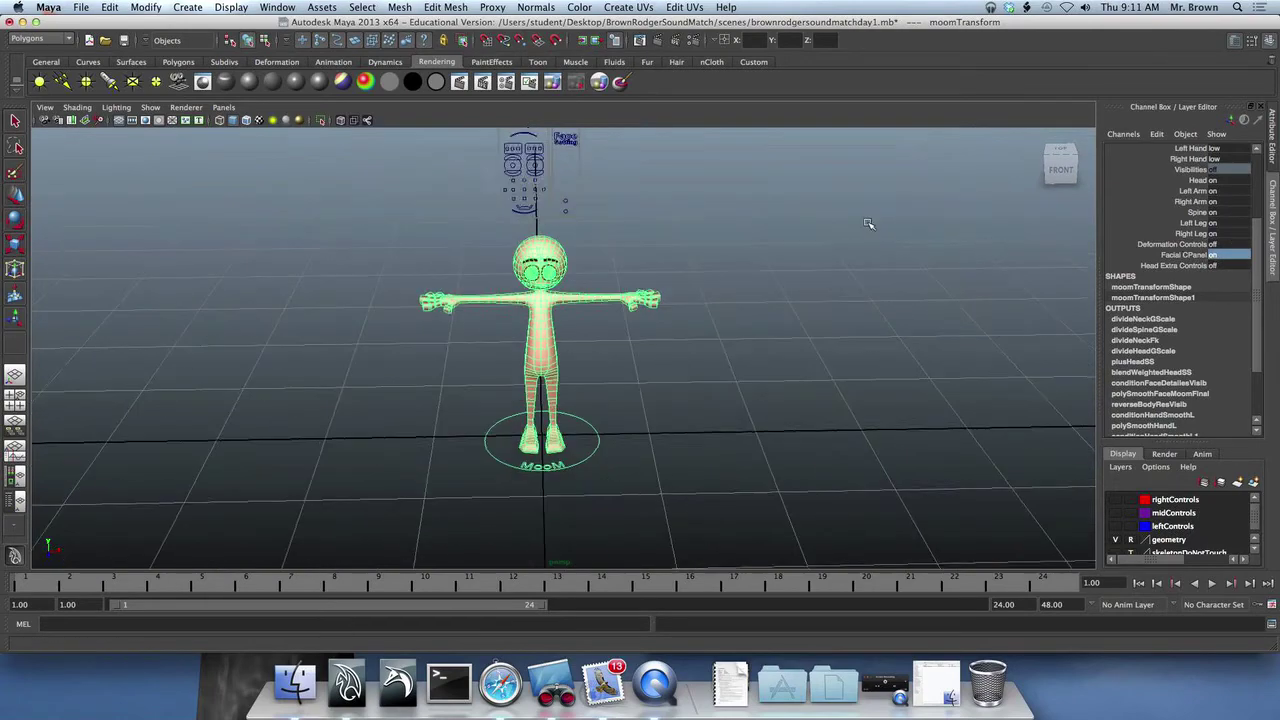
Select the inner left eyebrow control on the face panel above the character's head to display its attributes.
{"action": "right_click_drag", "start_coordinate": [843, 220], "coordinate": [817, 289], "text": "alt"}
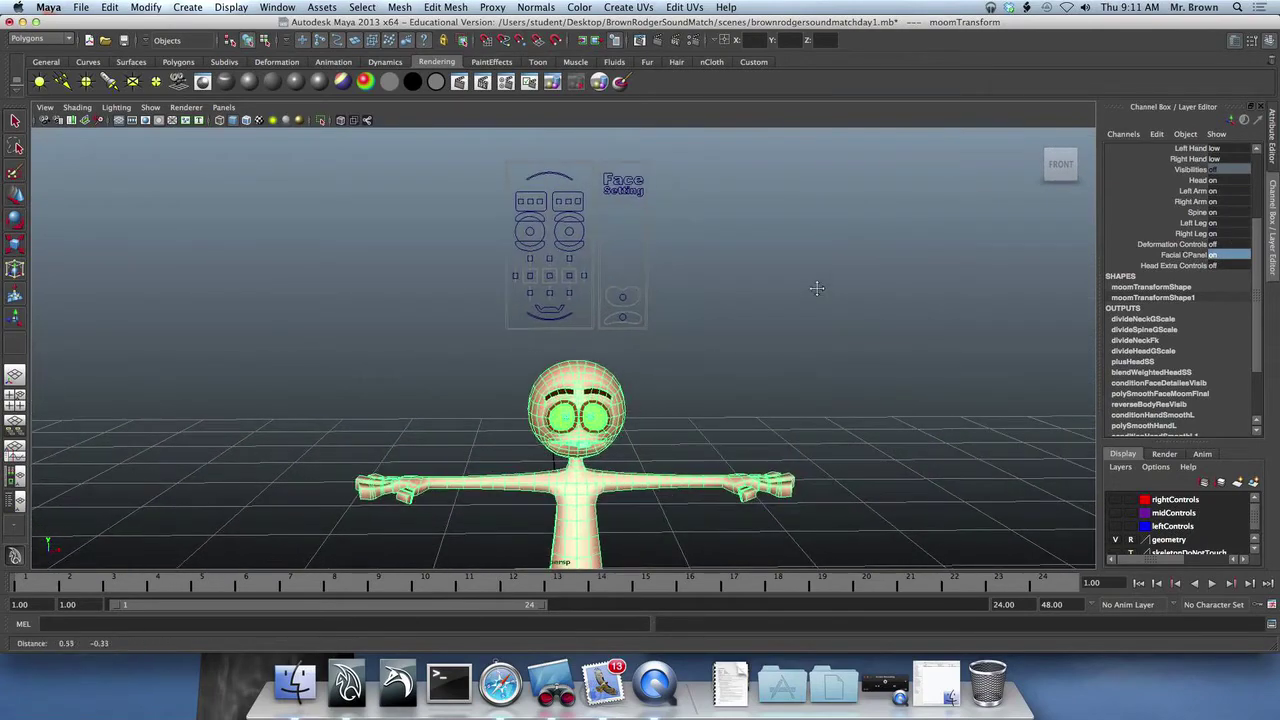
{"action": "left_click", "coordinate": [640, 183]}
{"action": "left_click", "coordinate": [563, 199]}
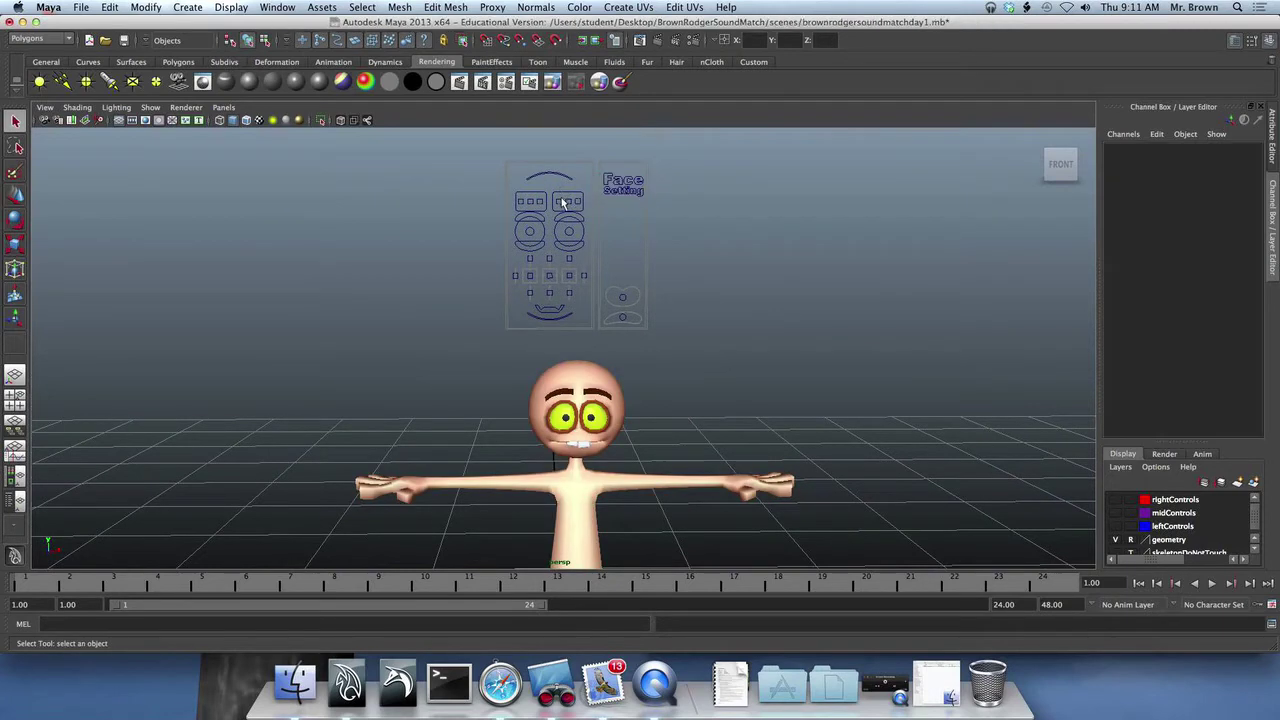
{"action": "left_click", "coordinate": [565, 205]}
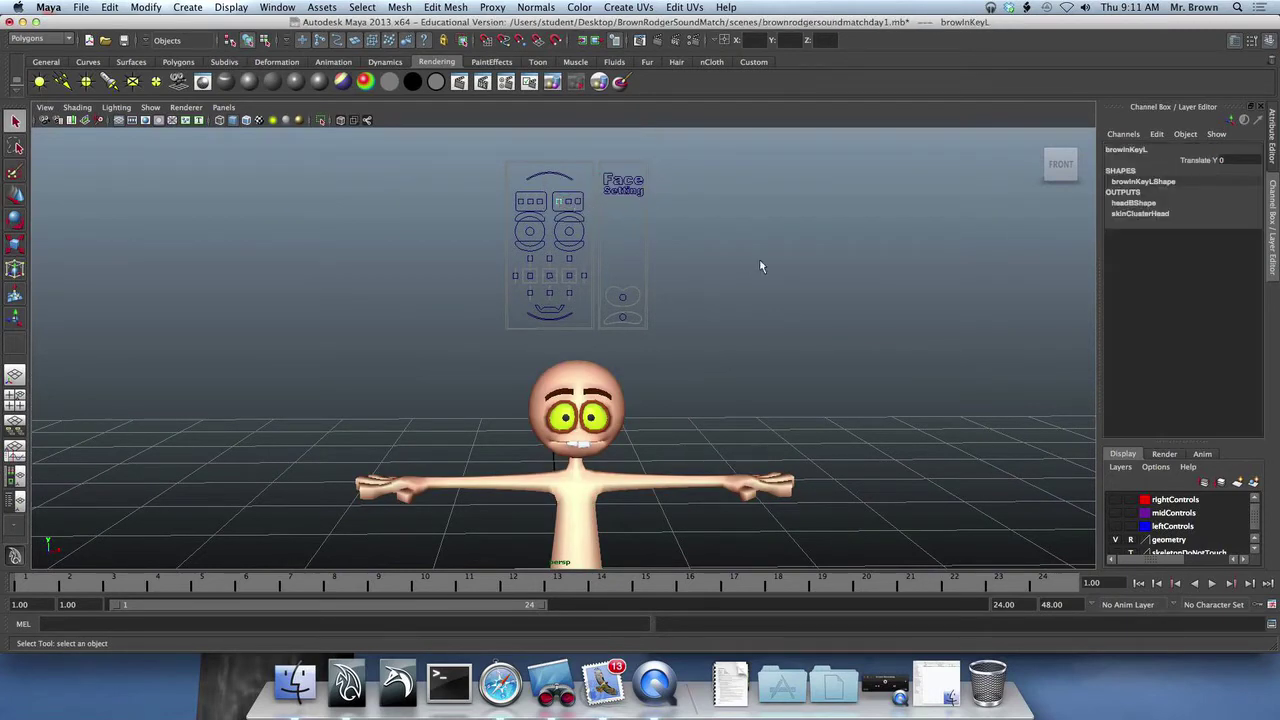
Reselect the MooM transform control at the character's feet to review its attributes, and clear the selection.
{"action": "scroll", "coordinate": [745, 403], "scroll_direction": "down", "scroll_amount": 5}
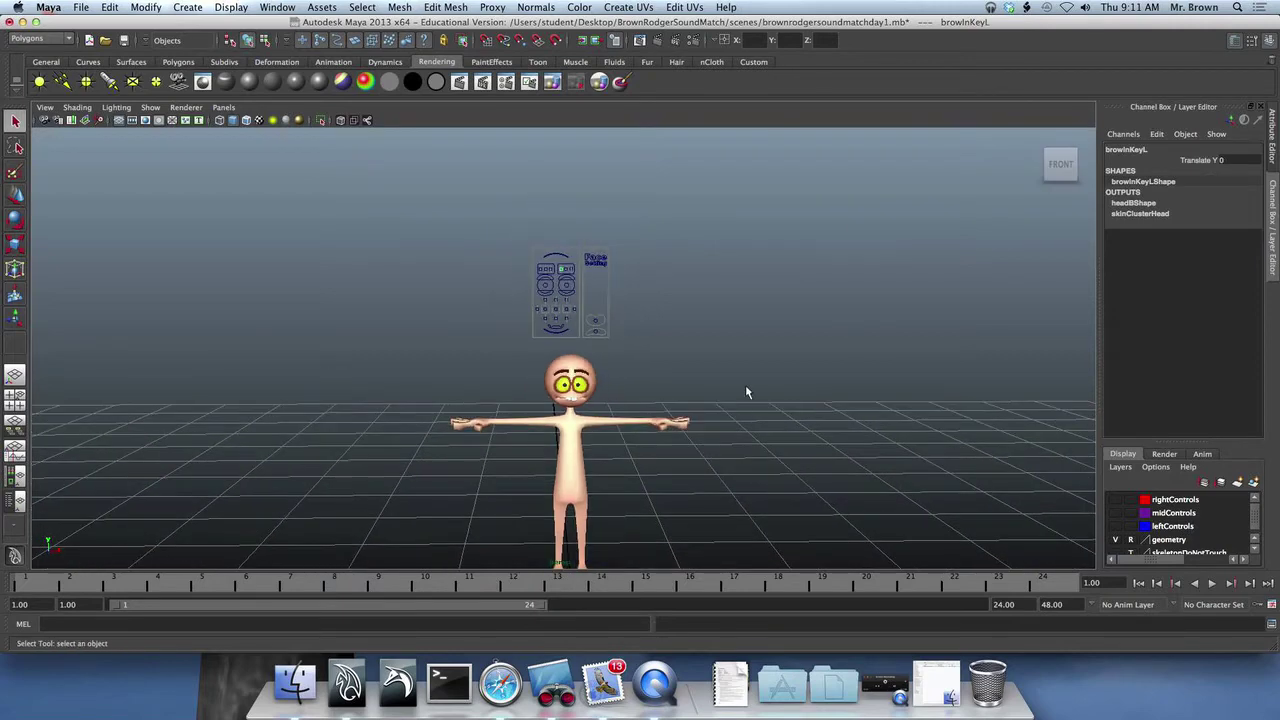
{"action": "left_click", "coordinate": [635, 524]}
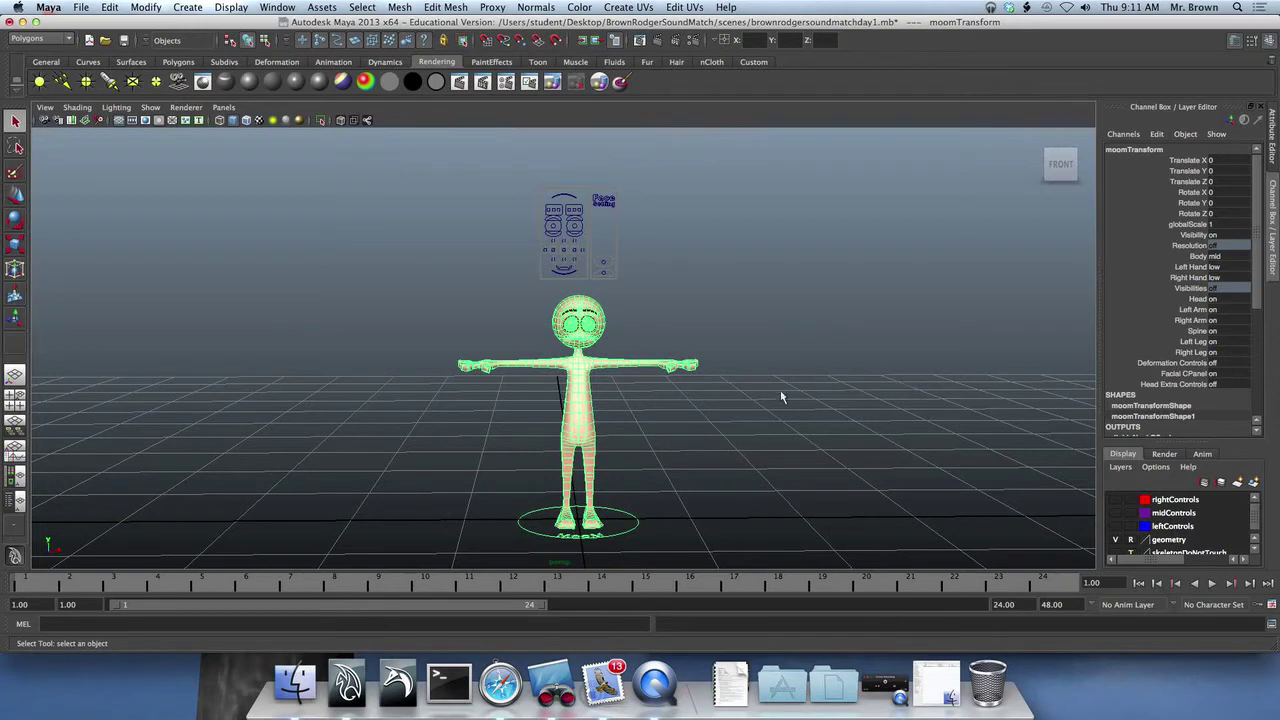
{"action": "left_click", "coordinate": [798, 420]}
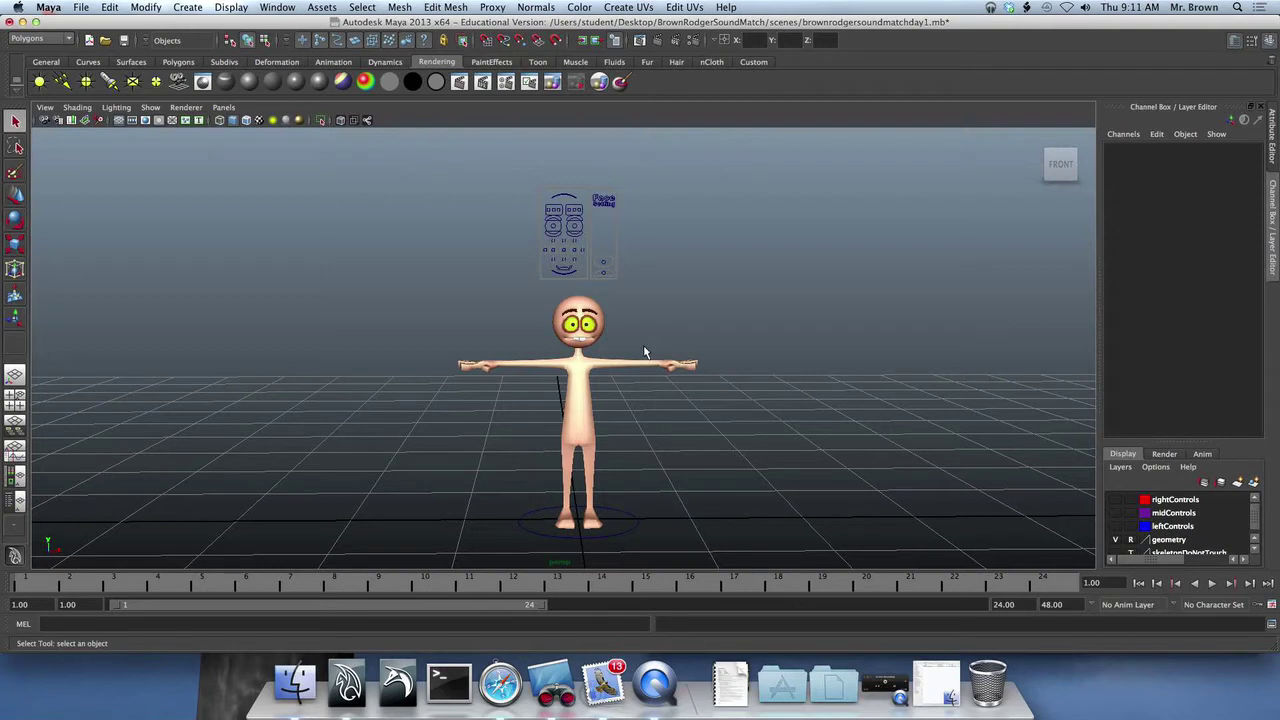
{"action": "scroll", "coordinate": [652, 418], "scroll_direction": "up", "scroll_amount": 2}
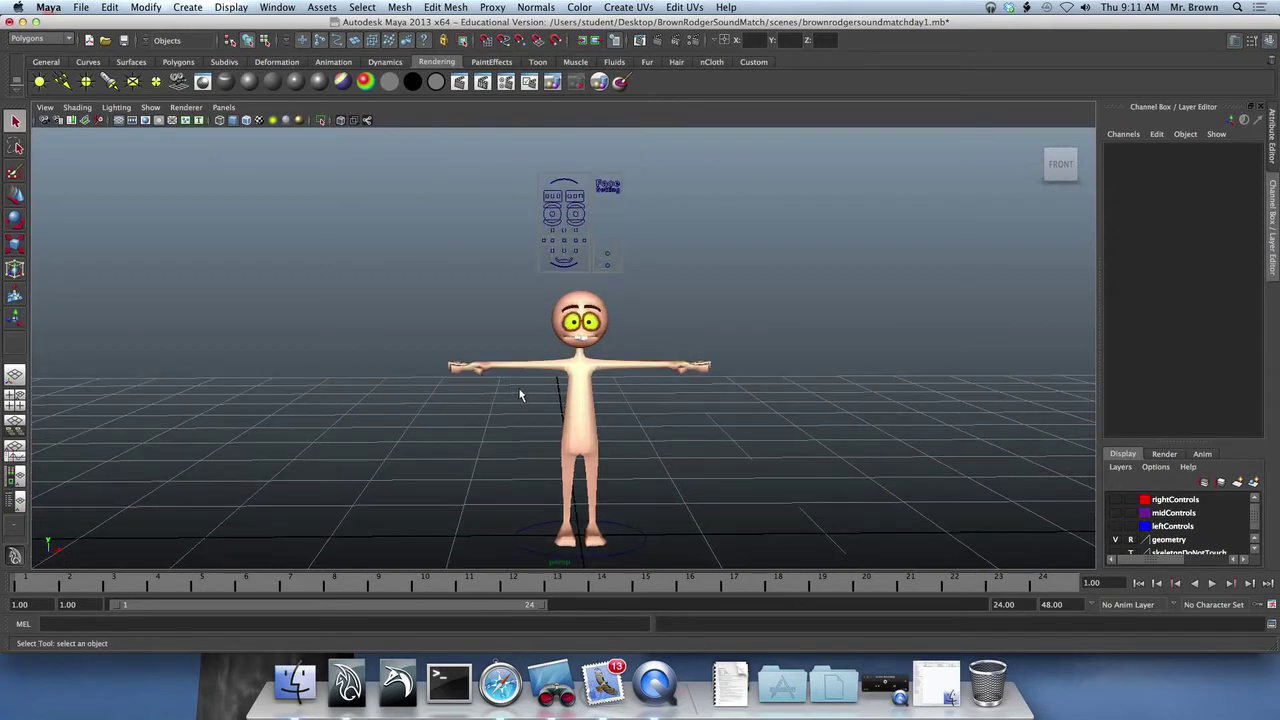
{"action": "left_click", "coordinate": [645, 533]}
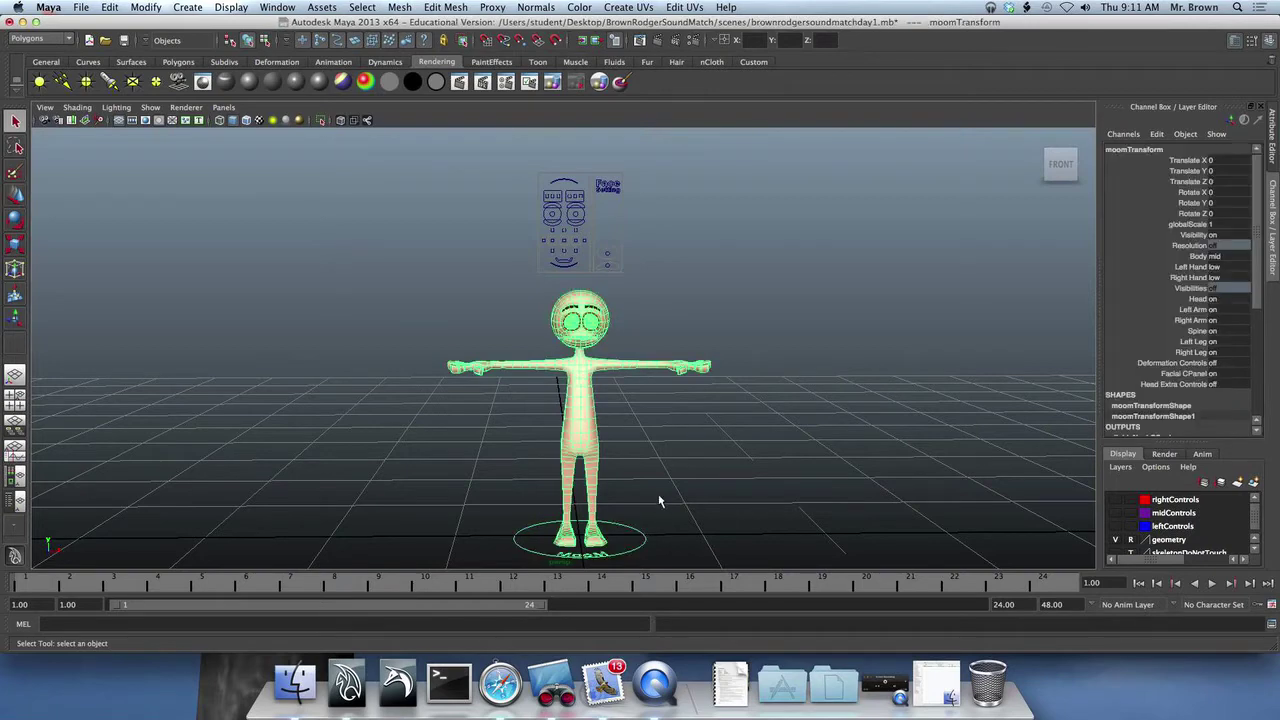
{"action": "left_click", "coordinate": [675, 492]}
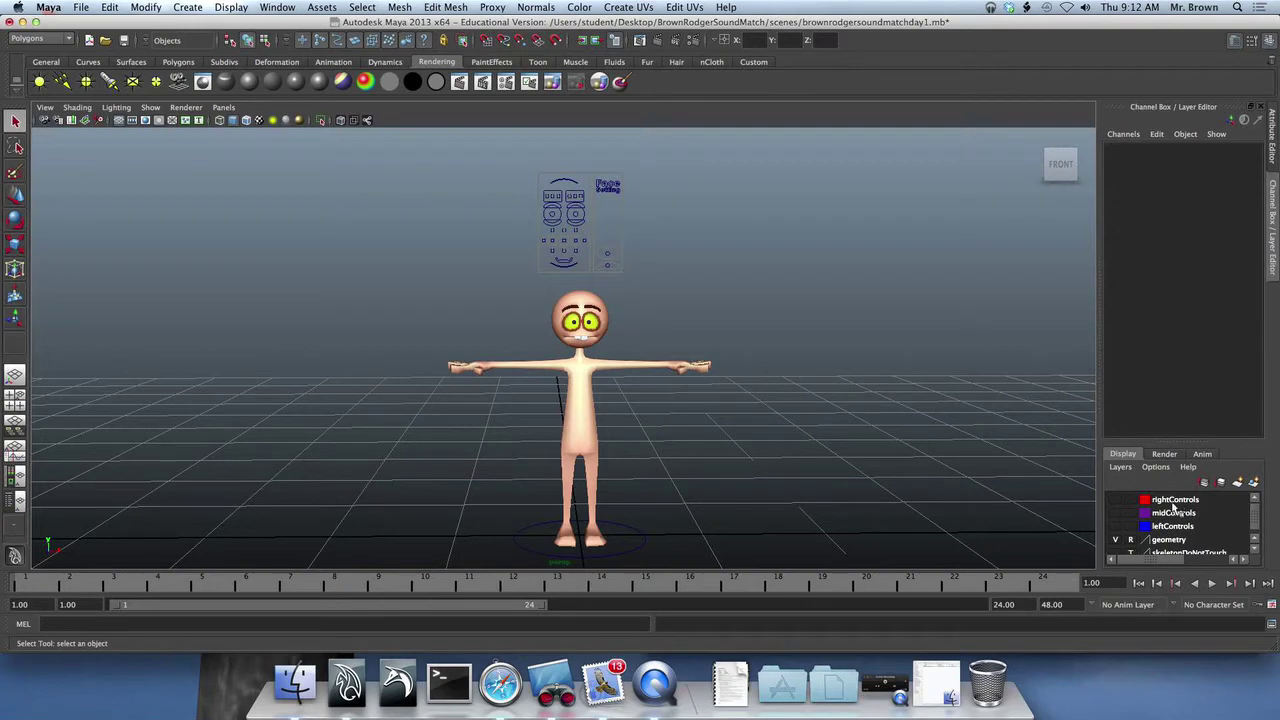
Make the rightControls, midControls and leftControls display layers visible.
{"action": "left_click", "coordinate": [1116, 499]}
{"action": "left_click", "coordinate": [1116, 512]}
{"action": "left_click", "coordinate": [1116, 526]}
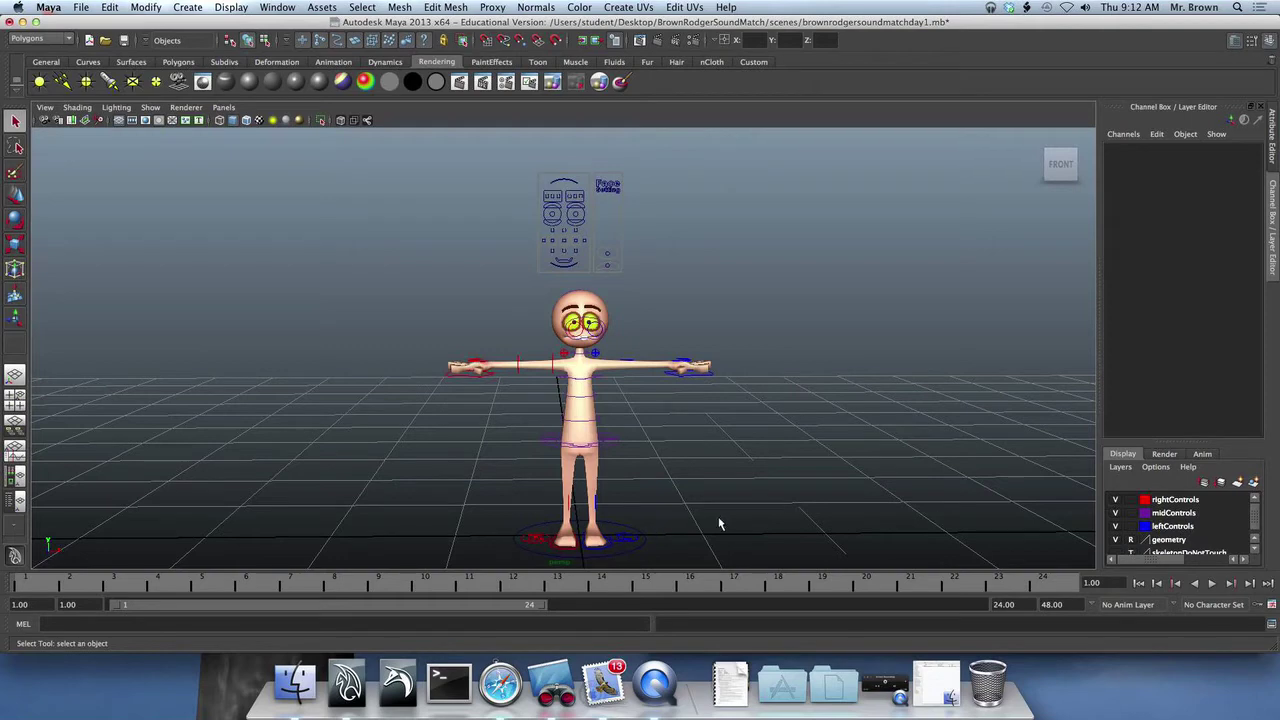
Raise the character's left foot IK control off the ground with the Move tool so the knee bends.
{"action": "left_click", "coordinate": [640, 538]}
{"action": "key", "text": "w"}
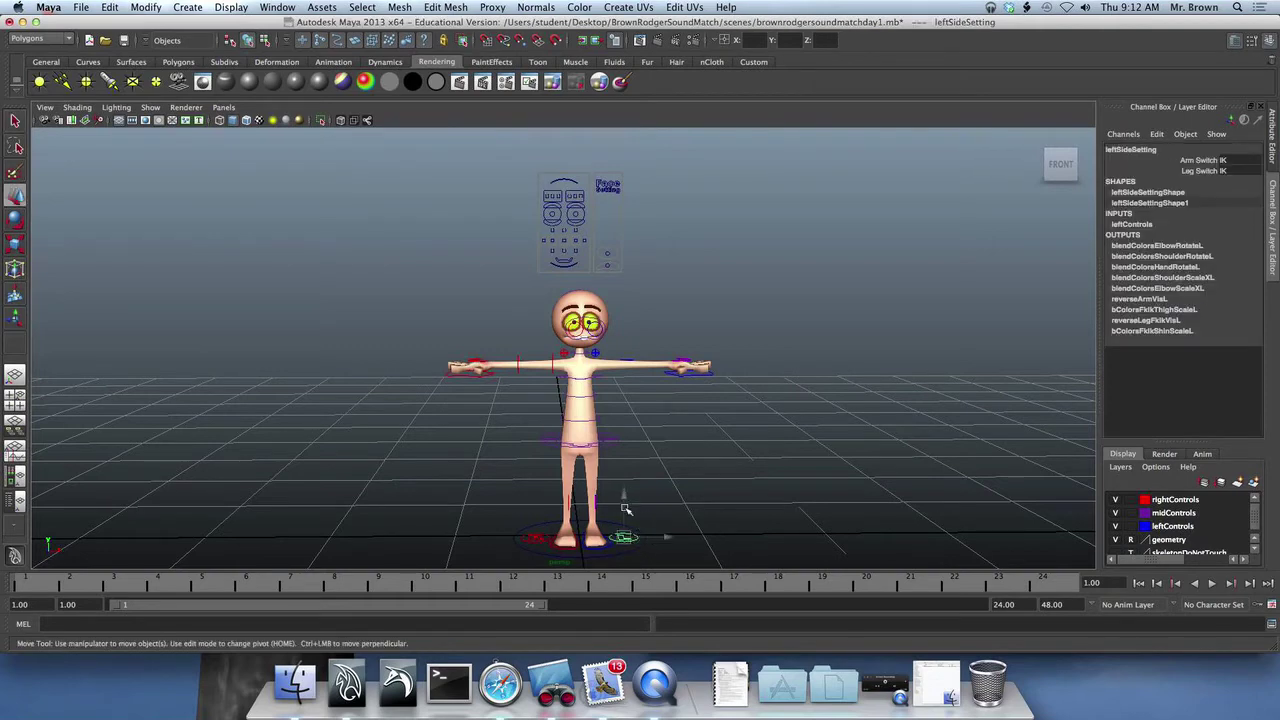
{"action": "left_click", "coordinate": [608, 542]}
{"action": "left_click_drag", "start_coordinate": [594, 500], "coordinate": [707, 540]}
Pose the right foot IK control at about Translate X -1.062, Translate Y 0.292 and Rotate X -4.54.
{"action": "left_click", "coordinate": [566, 494]}
{"action": "key", "text": "e"}
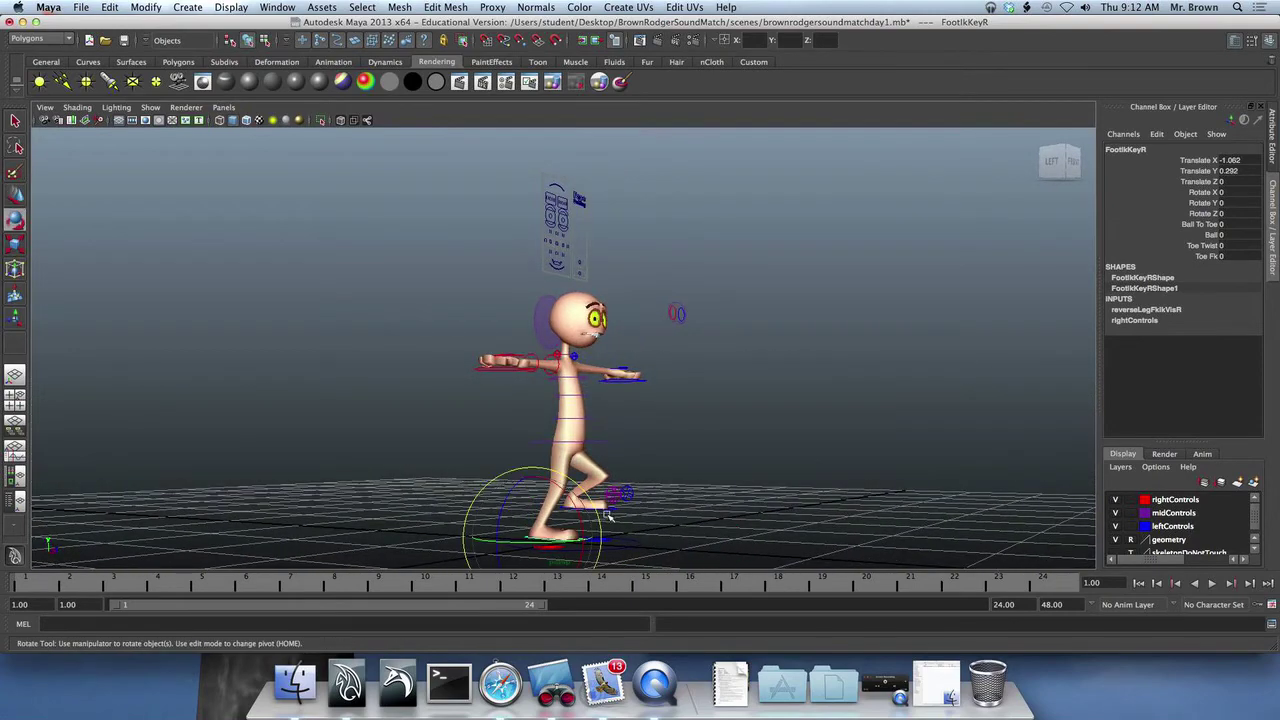
{"action": "mouse_move", "coordinate": [592, 522]}
{"action": "left_mouse_down"}
{"action": "mouse_move", "coordinate": [589, 553]}
{"action": "mouse_move", "coordinate": [573, 510]}
{"action": "left_mouse_up"}
{"action": "left_click_drag", "start_coordinate": [747, 543], "coordinate": [678, 602], "text": "alt"}
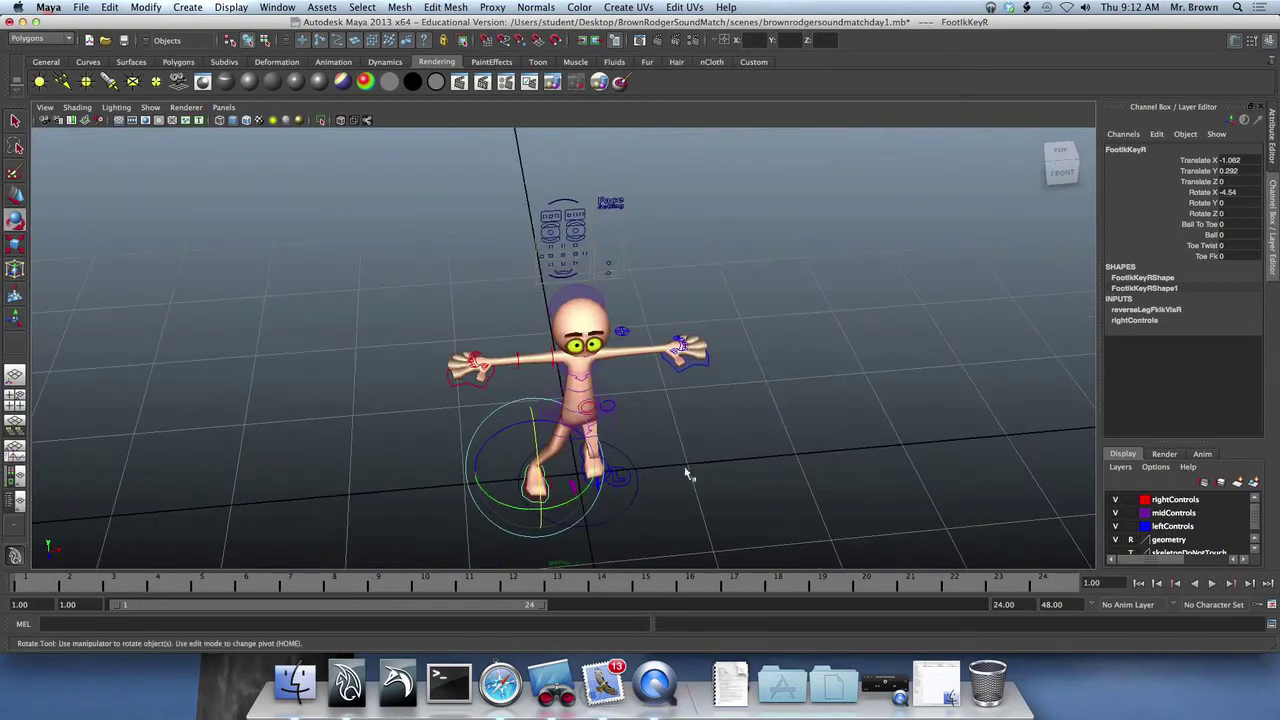
Move the left hand IK control up to about Translate X -0.191 and Translate Y 0.6.
{"action": "left_click", "coordinate": [692, 371]}
{"action": "left_click", "coordinate": [691, 363]}
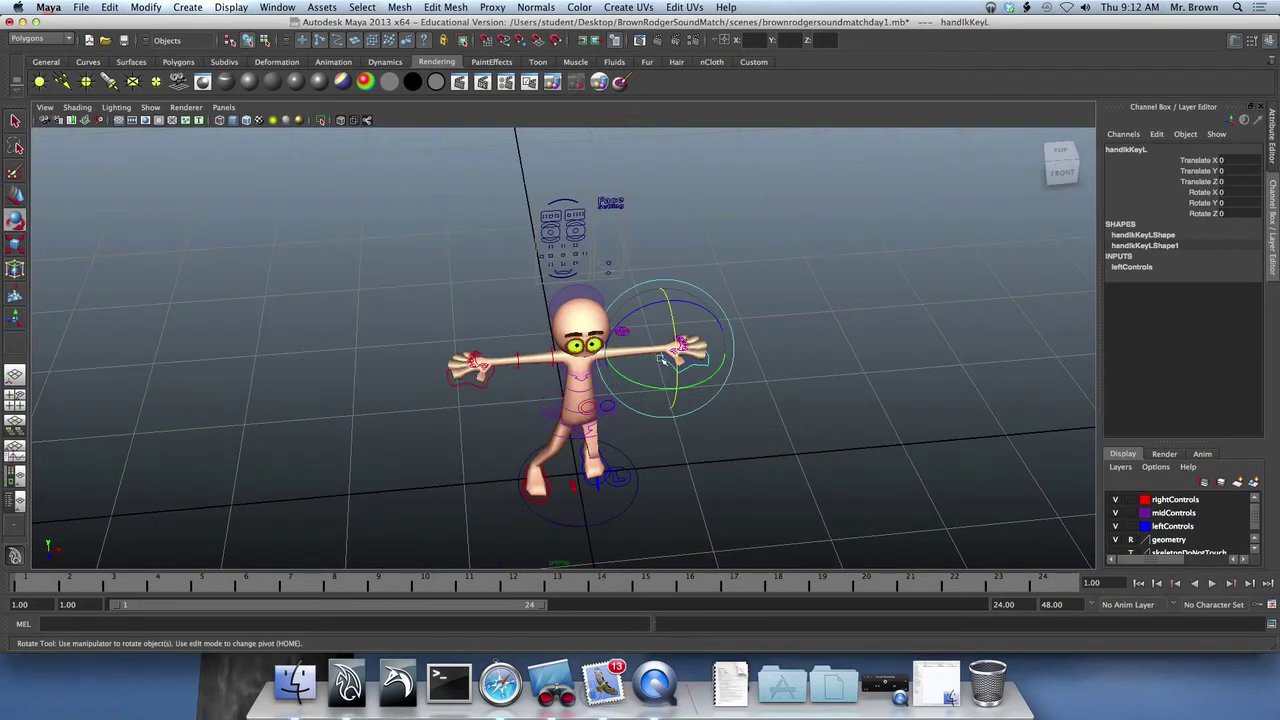
{"action": "key", "text": "w"}
{"action": "mouse_move", "coordinate": [669, 309]}
{"action": "left_mouse_down"}
{"action": "mouse_move", "coordinate": [665, 328]}
{"action": "mouse_move", "coordinate": [690, 356]}
{"action": "mouse_move", "coordinate": [663, 361]}
{"action": "mouse_move", "coordinate": [677, 371]}
{"action": "mouse_move", "coordinate": [703, 361]}
{"action": "mouse_move", "coordinate": [663, 295]}
{"action": "left_mouse_up"}
{"action": "left_click_drag", "start_coordinate": [703, 374], "coordinate": [716, 351], "text": "alt"}
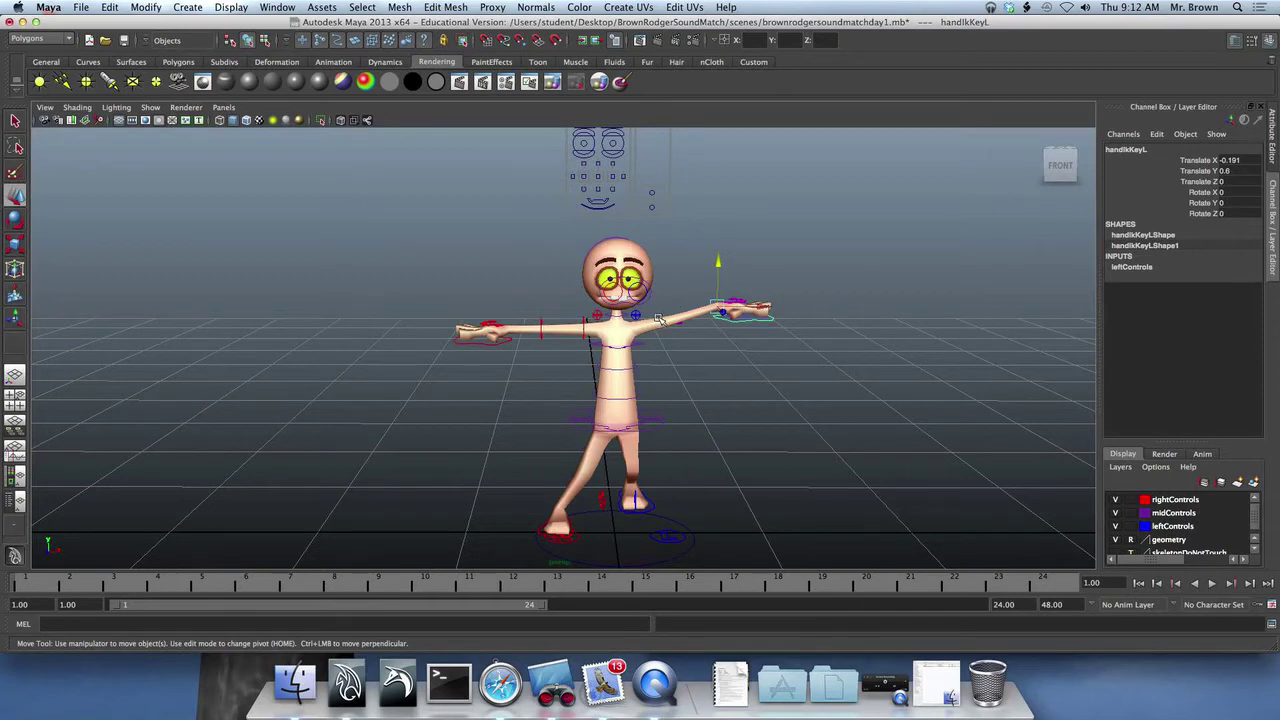
Lower the left hand IK control with a bent elbow, to about Translate X -0.691 and Translate Y -0.85.
{"action": "scroll", "coordinate": [685, 332], "scroll_direction": "down", "scroll_amount": 2}
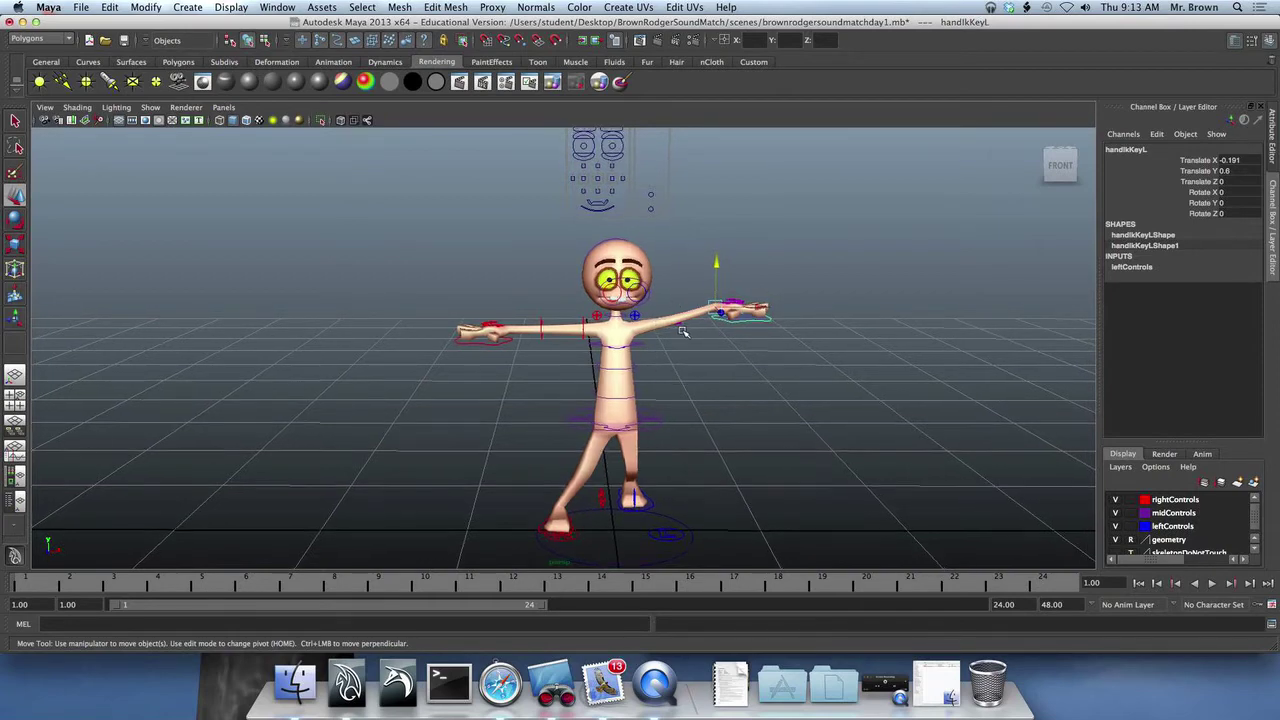
{"action": "scroll", "coordinate": [678, 334], "scroll_direction": "up", "scroll_amount": 4}
{"action": "scroll", "coordinate": [682, 336], "scroll_direction": "down", "scroll_amount": 3}
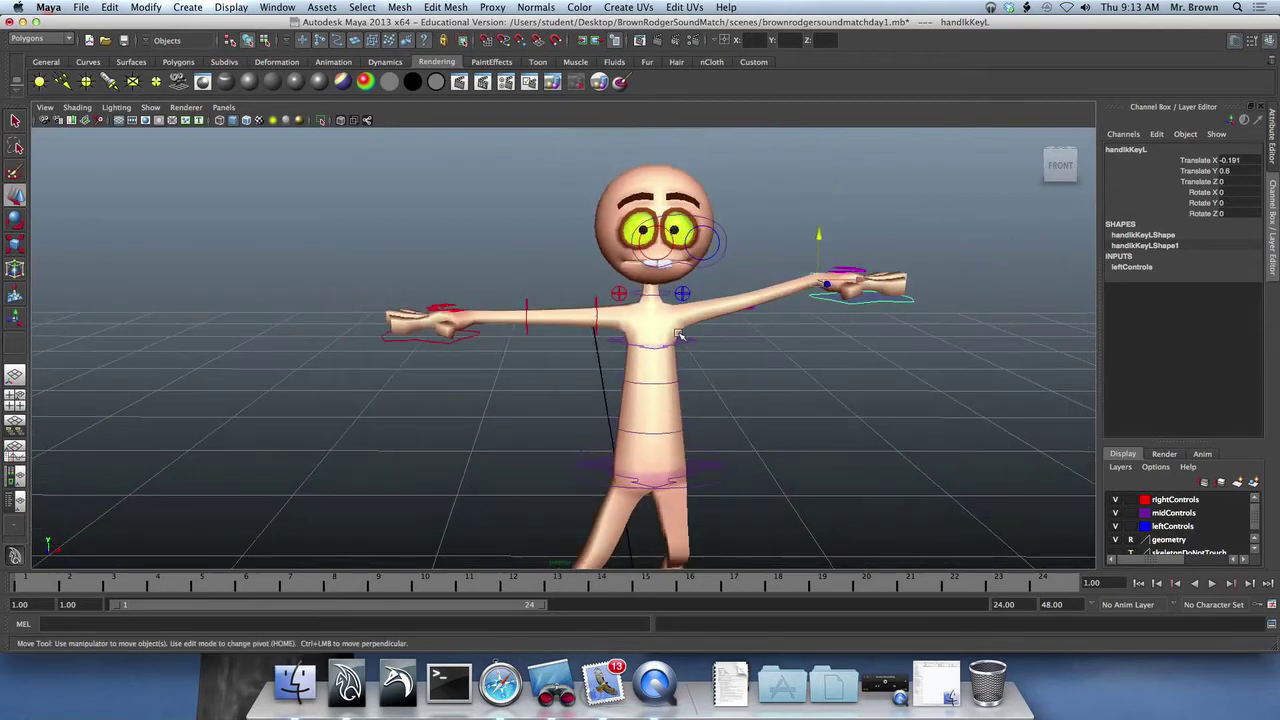
{"action": "scroll", "coordinate": [688, 338], "scroll_direction": "up", "scroll_amount": 2}
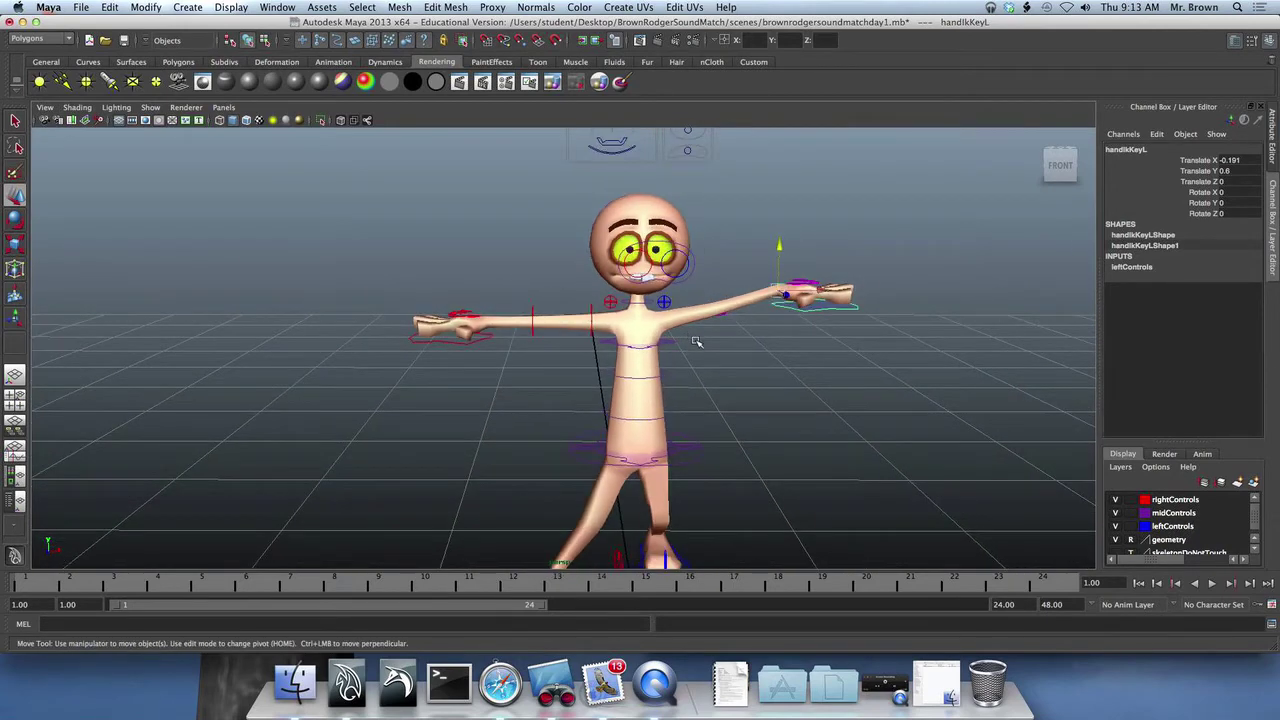
{"action": "scroll", "coordinate": [697, 342], "scroll_direction": "down", "scroll_amount": 1}
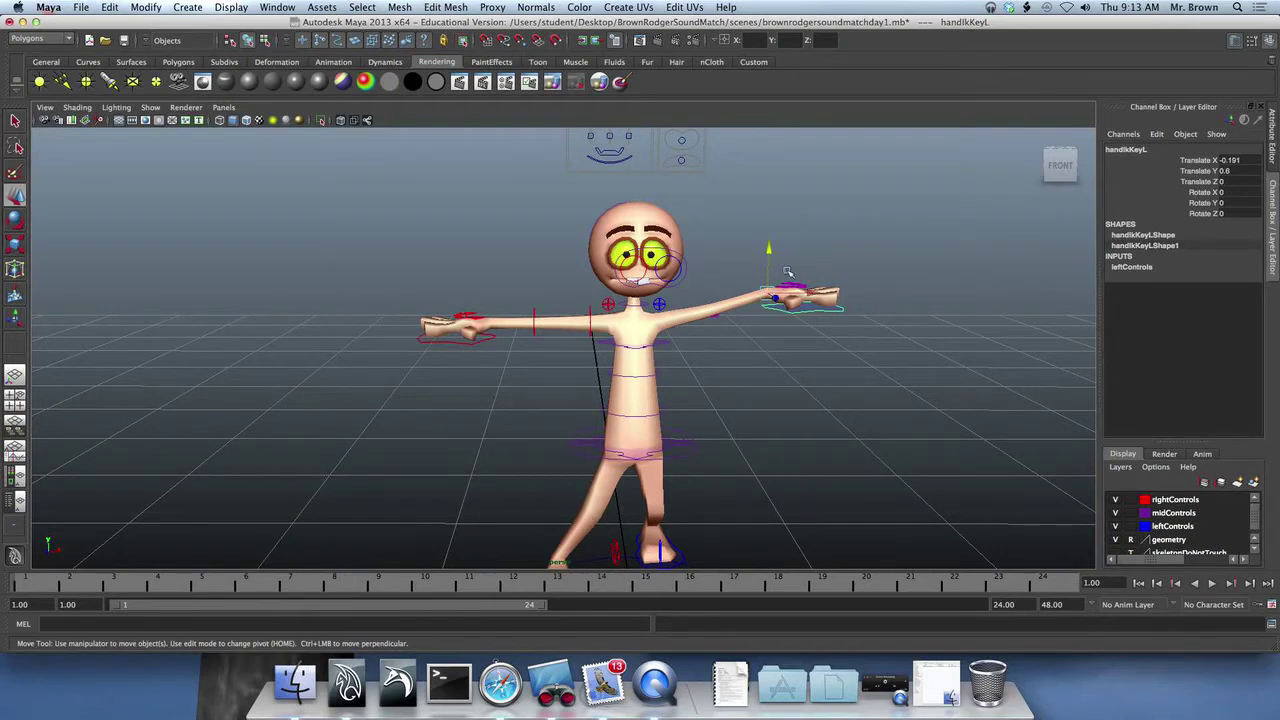
{"action": "left_click_drag", "start_coordinate": [805, 298], "coordinate": [755, 290]}
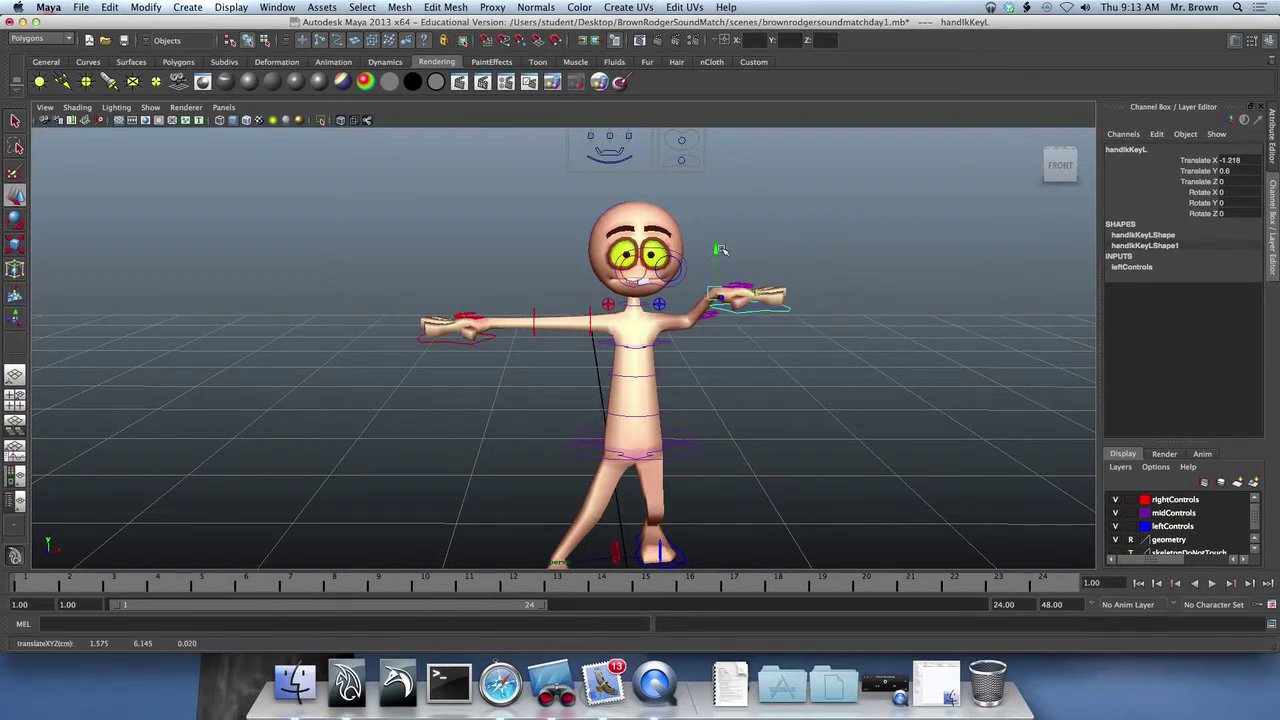
{"action": "left_click_drag", "start_coordinate": [720, 247], "coordinate": [718, 319]}
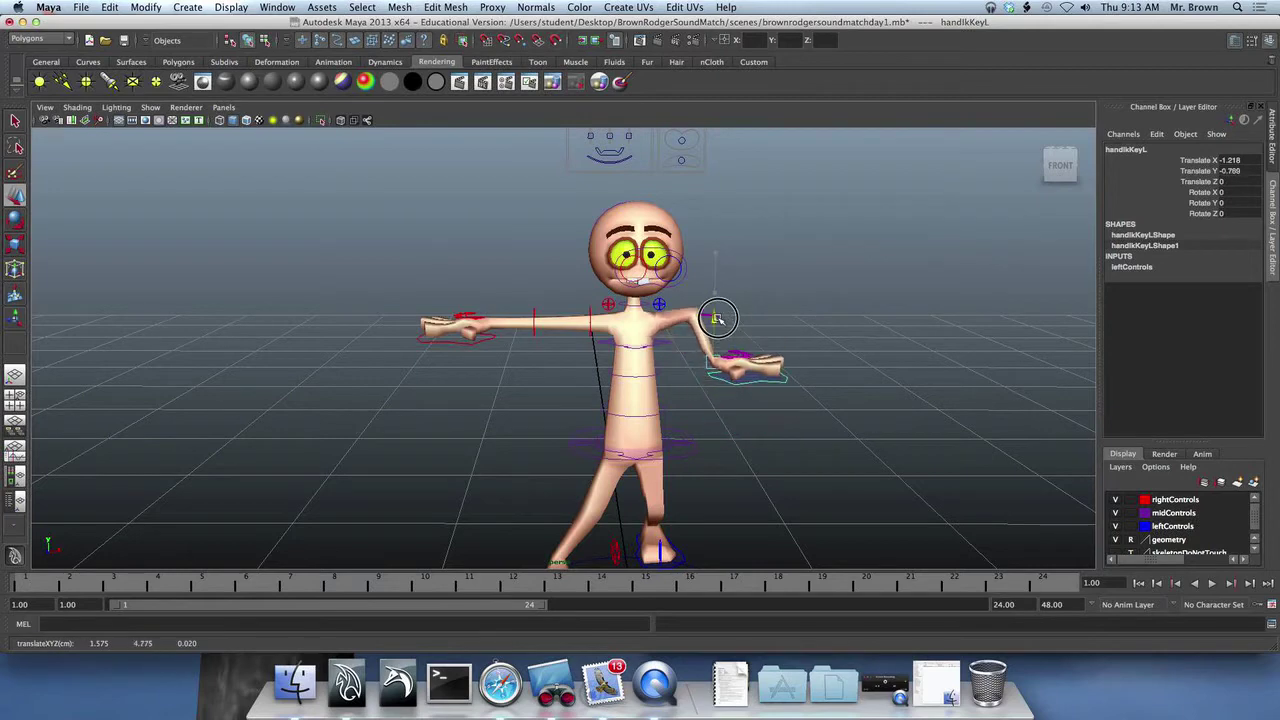
{"action": "mouse_move", "coordinate": [754, 361]}
{"action": "left_mouse_down"}
{"action": "mouse_move", "coordinate": [783, 359]}
{"action": "mouse_move", "coordinate": [729, 358]}
{"action": "mouse_move", "coordinate": [767, 358]}
{"action": "left_mouse_up"}
{"action": "mouse_move", "coordinate": [724, 318]}
{"action": "left_mouse_down"}
{"action": "mouse_move", "coordinate": [726, 353]}
{"action": "mouse_move", "coordinate": [725, 322]}
{"action": "left_mouse_up"}
{"action": "left_click_drag", "start_coordinate": [769, 366], "coordinate": [731, 350]}
{"action": "left_click_drag", "start_coordinate": [762, 359], "coordinate": [784, 364]}
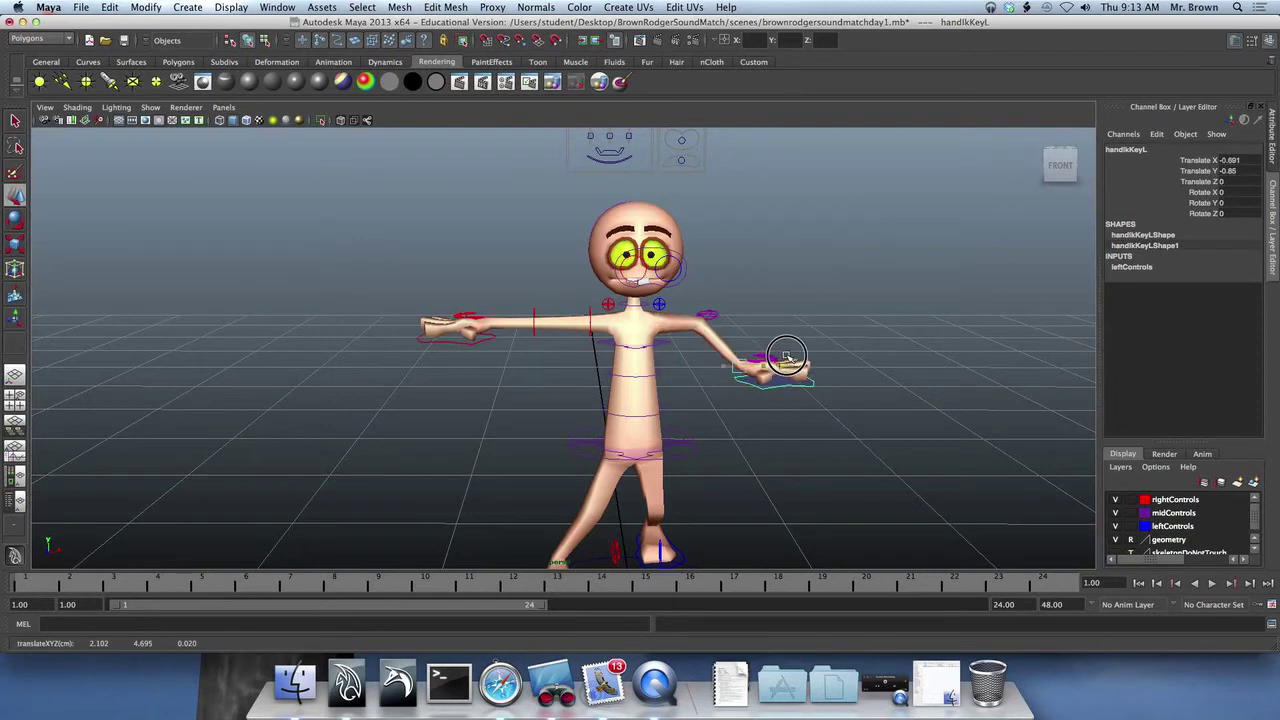
Rotate the right hand FK control downward to about Rotate Z 55.883.
{"action": "left_click", "coordinate": [489, 340]}
{"action": "key", "text": "e"}
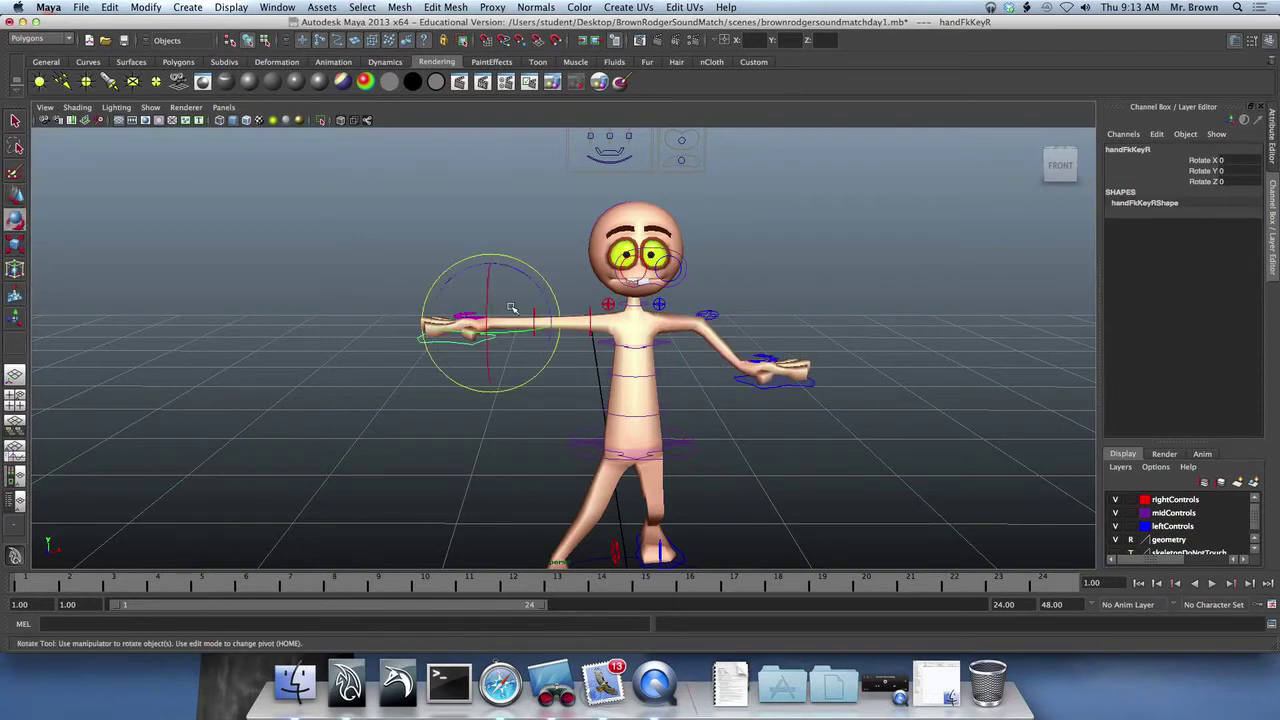
{"action": "left_click_drag", "start_coordinate": [514, 269], "coordinate": [528, 312]}
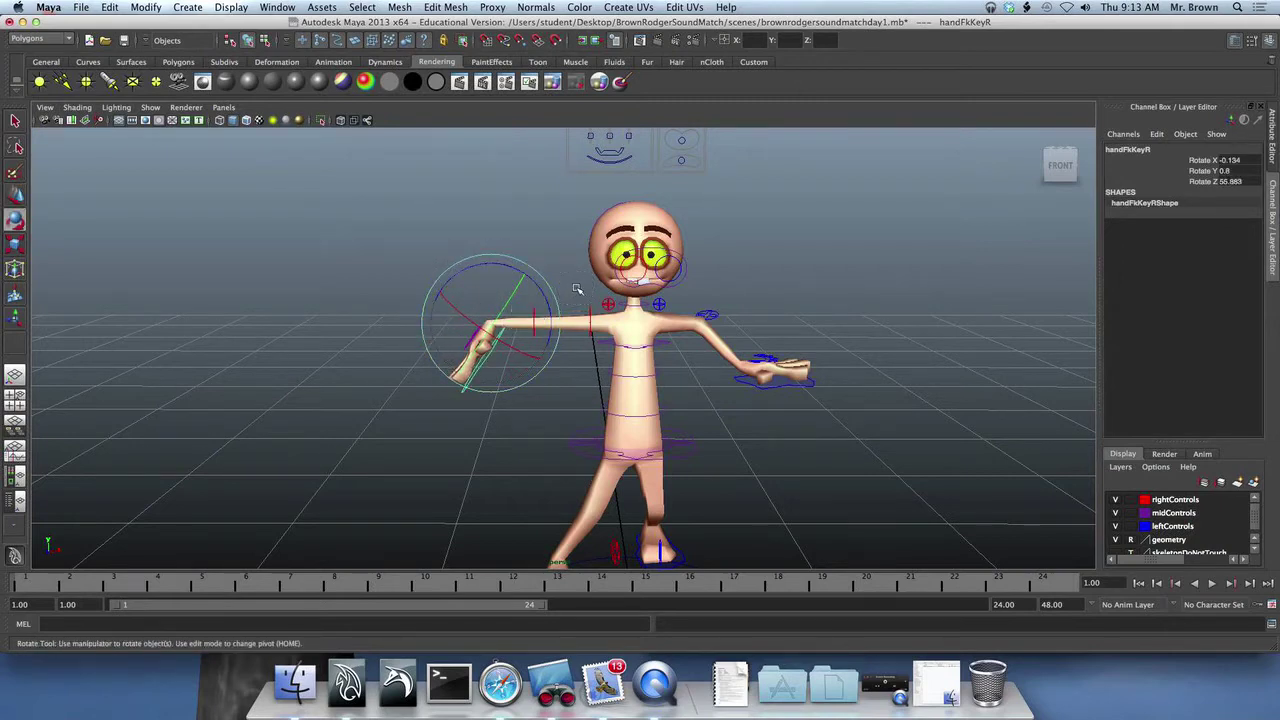
Rotate the right lower arm FK control to about Rotate Z -62.5 and the right upper arm FK control to about Rotate Z 25.
{"action": "left_click", "coordinate": [533, 313]}
{"action": "left_click", "coordinate": [533, 313]}
{"action": "left_click_drag", "start_coordinate": [583, 268], "coordinate": [522, 271]}
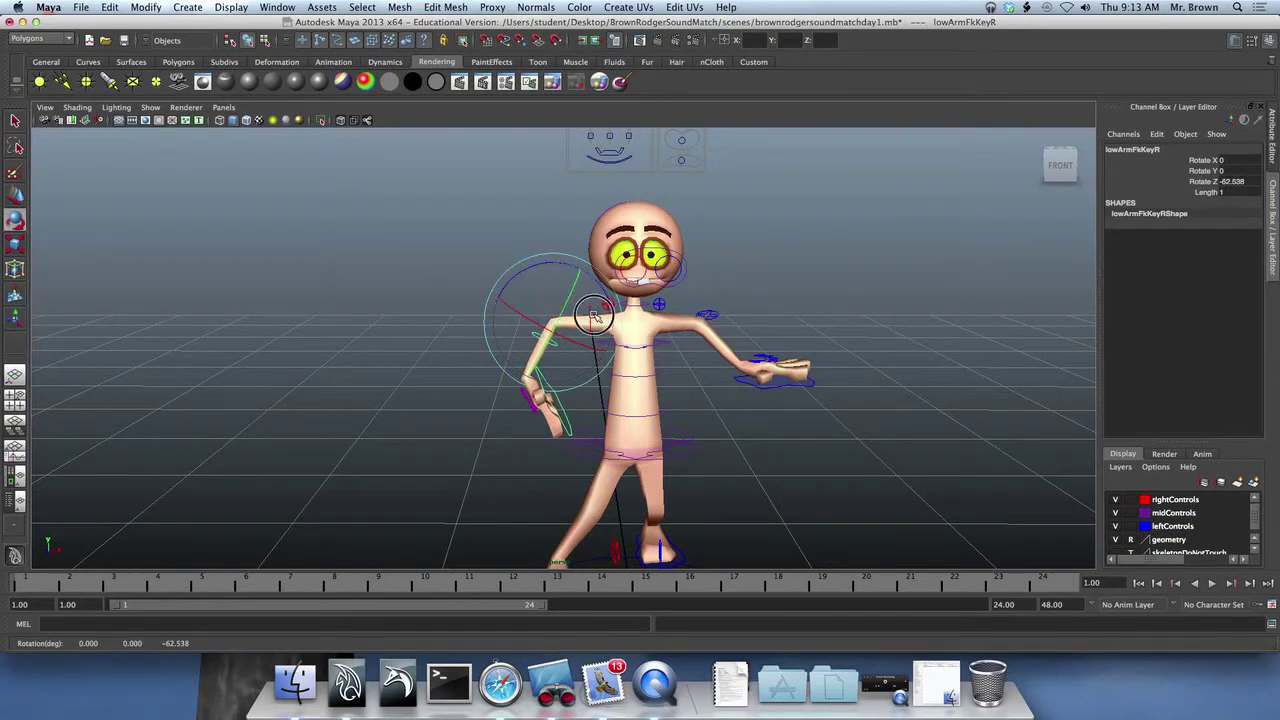
{"action": "left_click", "coordinate": [493, 234]}
{"action": "left_click", "coordinate": [591, 310]}
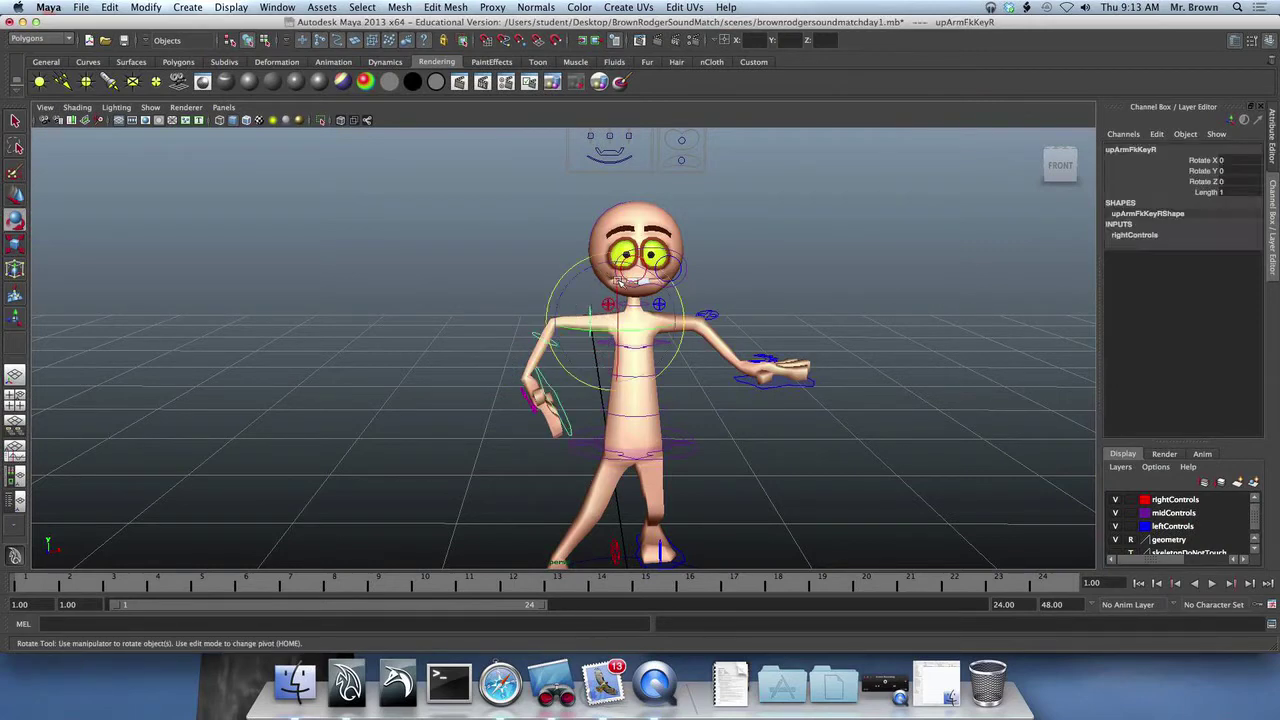
{"action": "mouse_move", "coordinate": [584, 279]}
{"action": "left_mouse_down"}
{"action": "mouse_move", "coordinate": [606, 270]}
{"action": "mouse_move", "coordinate": [595, 277]}
{"action": "left_mouse_up"}
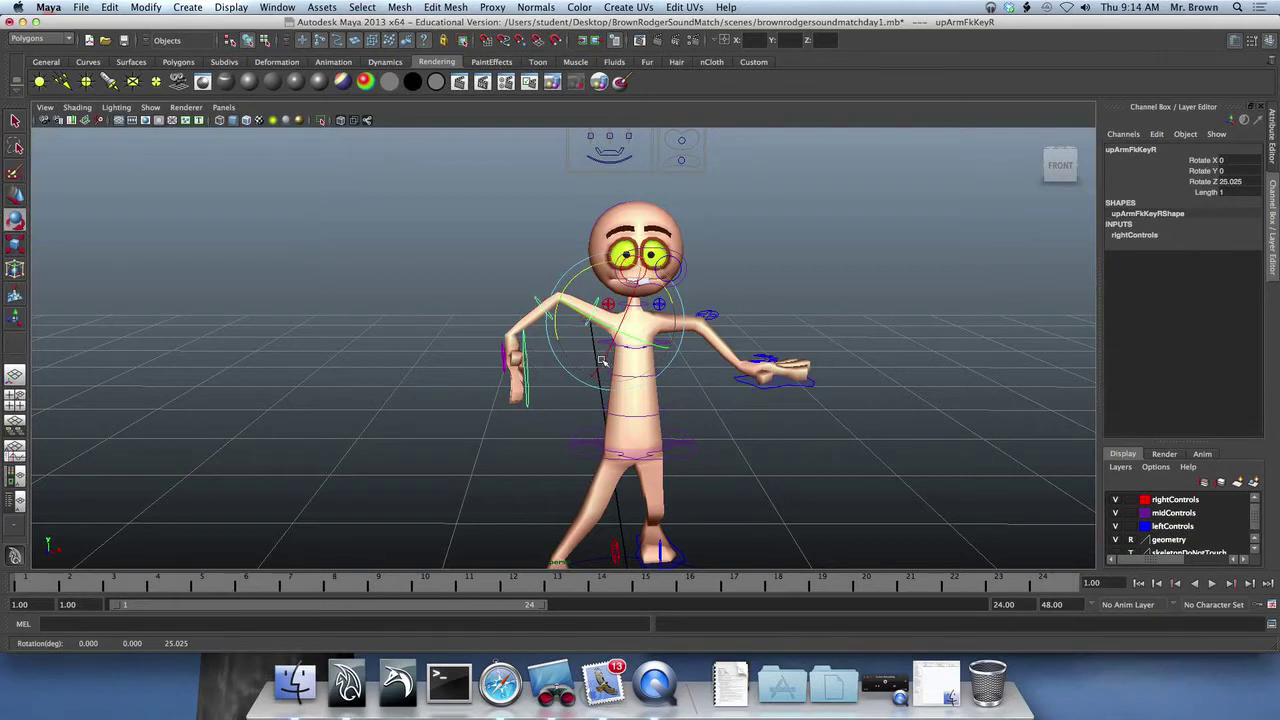
Rotate the left hand IK control to about Rotate Z -37.387 and move it to about Translate X -0.955, Translate Y -0.348.
{"action": "left_click", "coordinate": [741, 377]}
{"action": "left_click_drag", "start_coordinate": [777, 318], "coordinate": [723, 293]}
{"action": "key", "text": "w"}
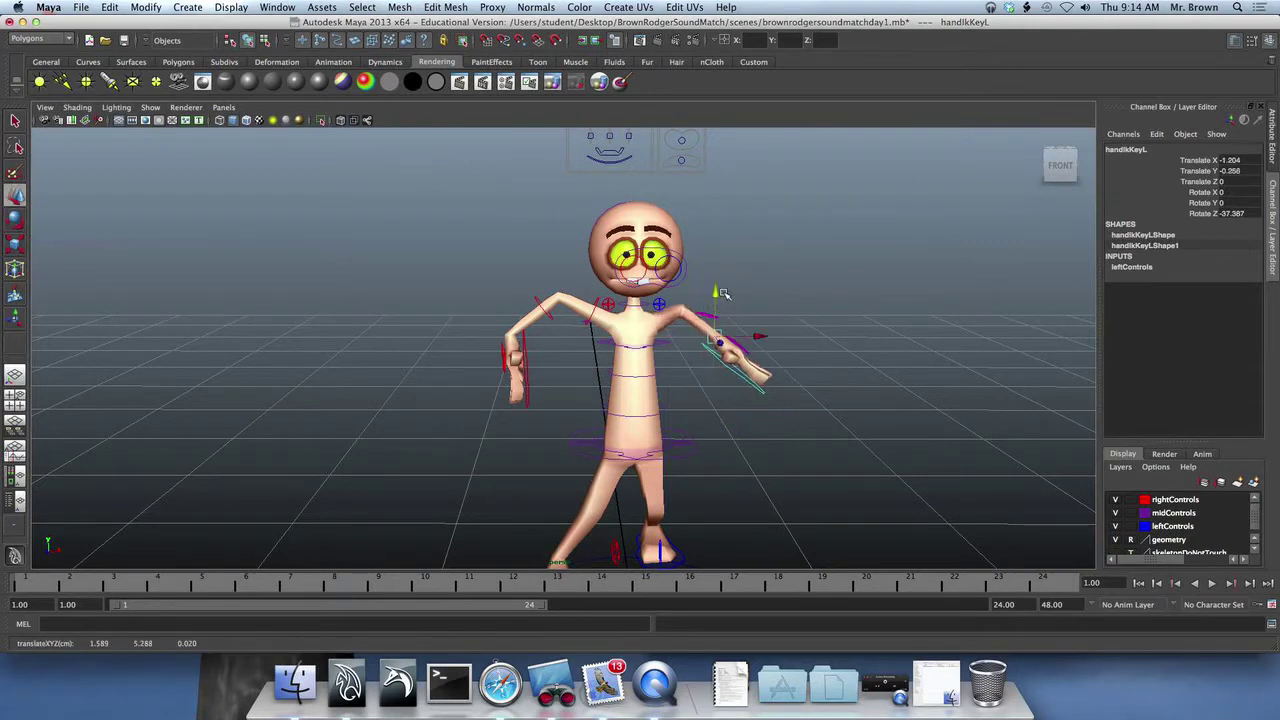
{"action": "mouse_move", "coordinate": [760, 336]}
{"action": "left_mouse_down"}
{"action": "mouse_move", "coordinate": [808, 338]}
{"action": "mouse_move", "coordinate": [773, 343]}
{"action": "left_mouse_up"}
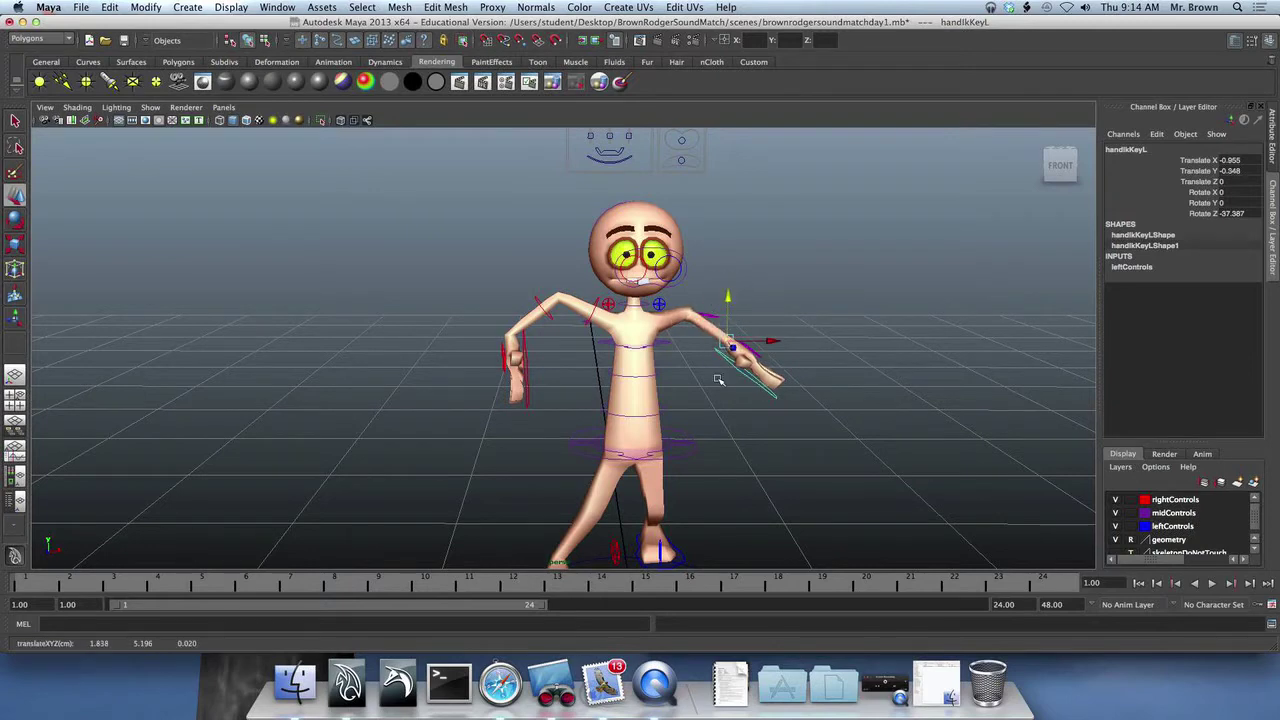
Set the Arm Switch attribute of the right side setting control, beside the right foot, to IK.
{"action": "left_click", "coordinate": [521, 356]}
{"action": "scroll", "coordinate": [540, 370], "scroll_direction": "down", "scroll_amount": 3}
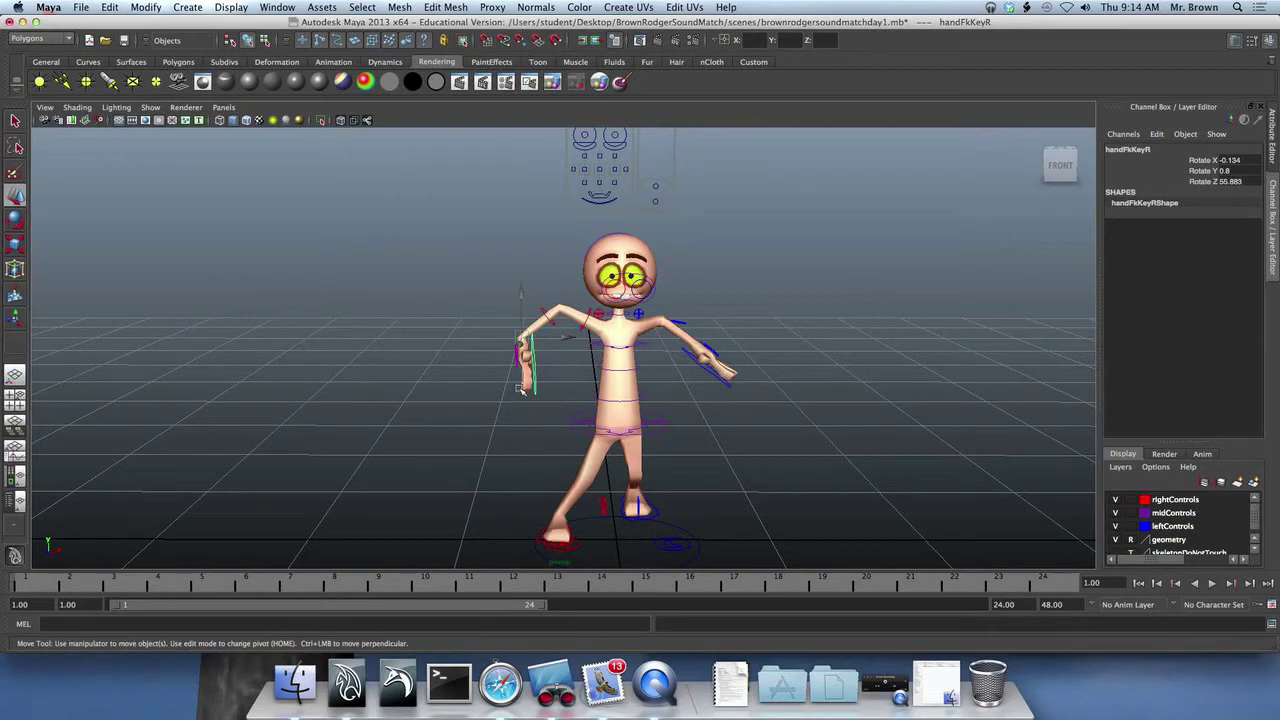
{"action": "left_click", "coordinate": [578, 548]}
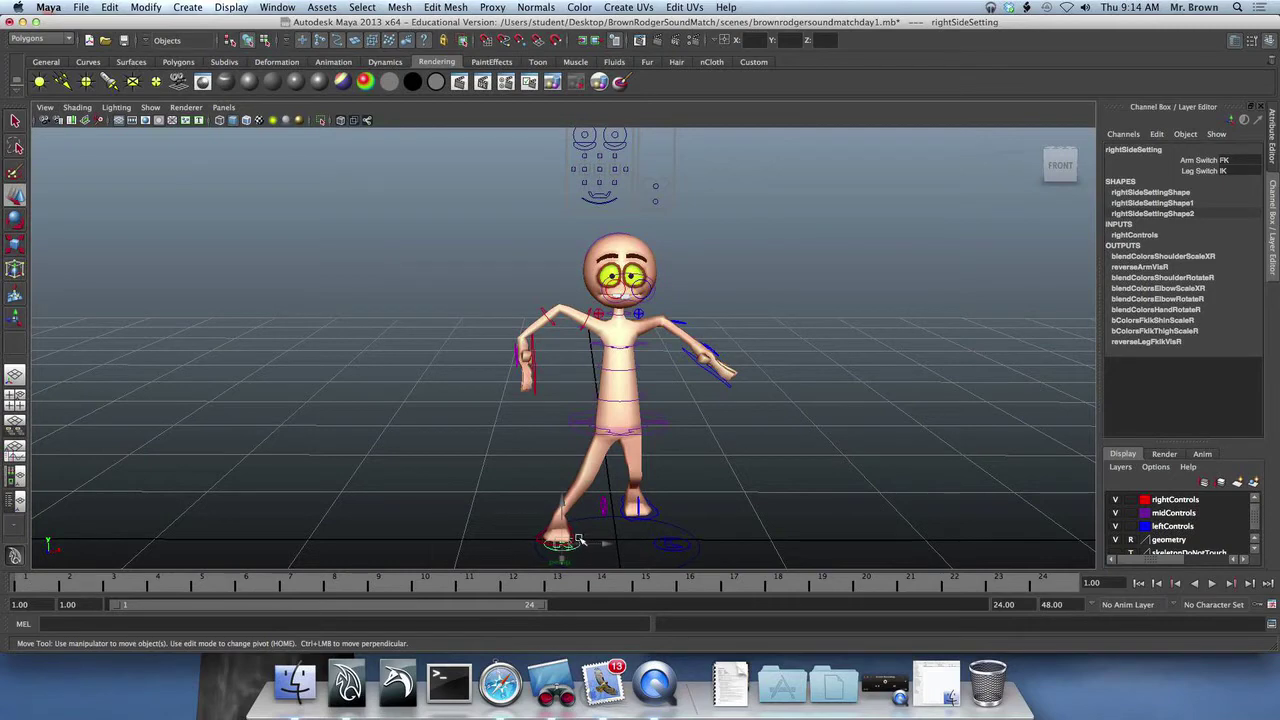
{"action": "left_click_drag", "start_coordinate": [578, 540], "coordinate": [570, 500], "text": "alt"}
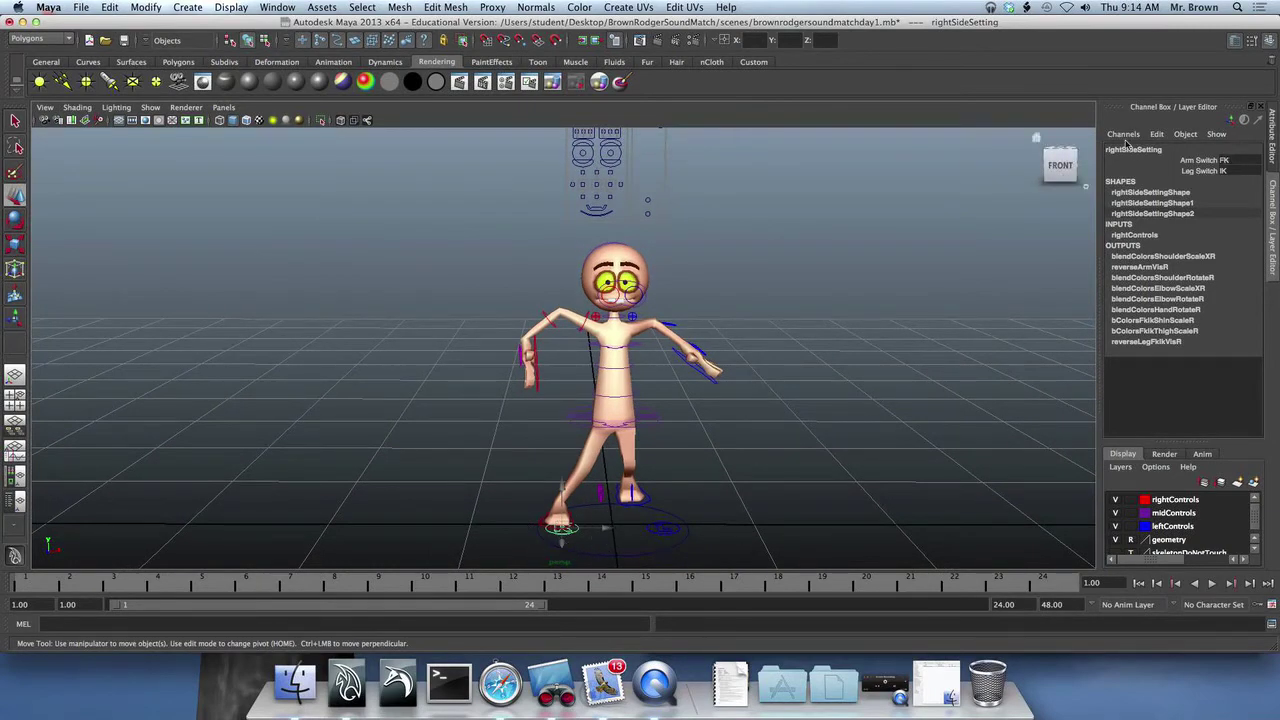
{"action": "left_click", "coordinate": [1241, 161]}
{"action": "left_click", "coordinate": [1233, 184]}
{"action": "left_click", "coordinate": [1229, 163]}
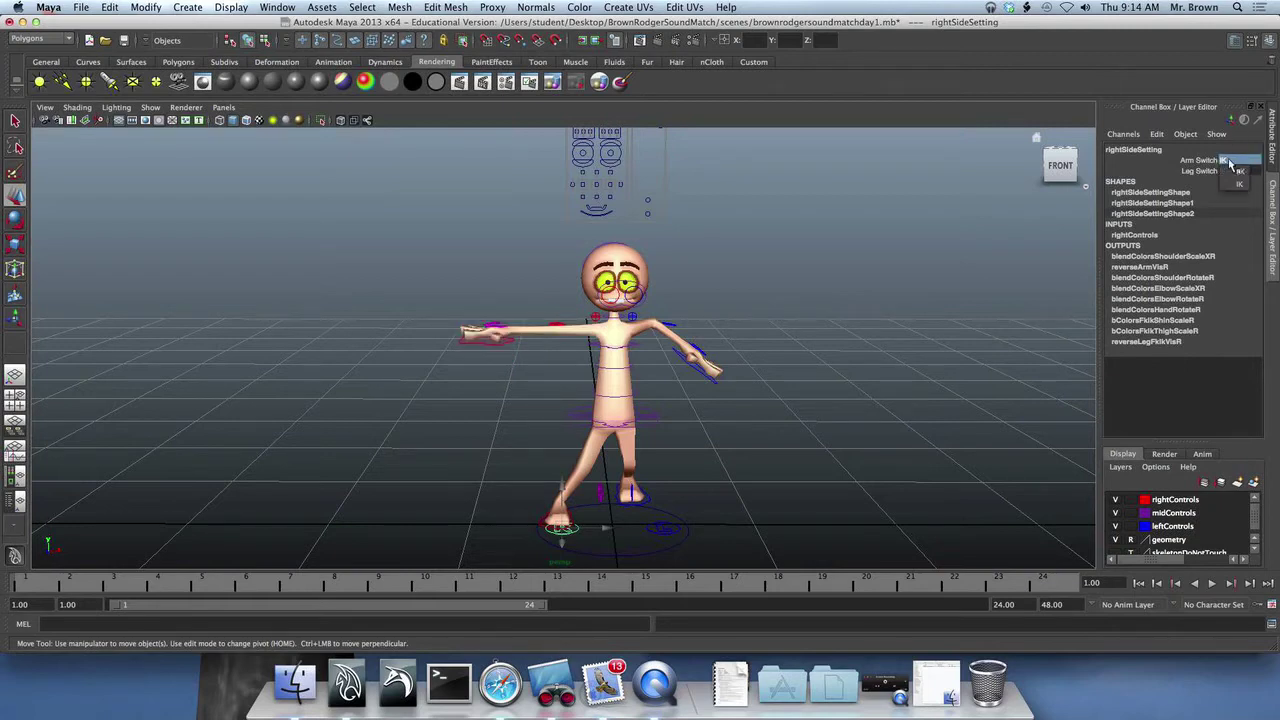
{"action": "left_click", "coordinate": [1234, 184]}
Move the right hand IK control to about Translate X 1.424 and Translate Y -0.948, and clear the selection.
{"action": "left_click", "coordinate": [505, 342]}
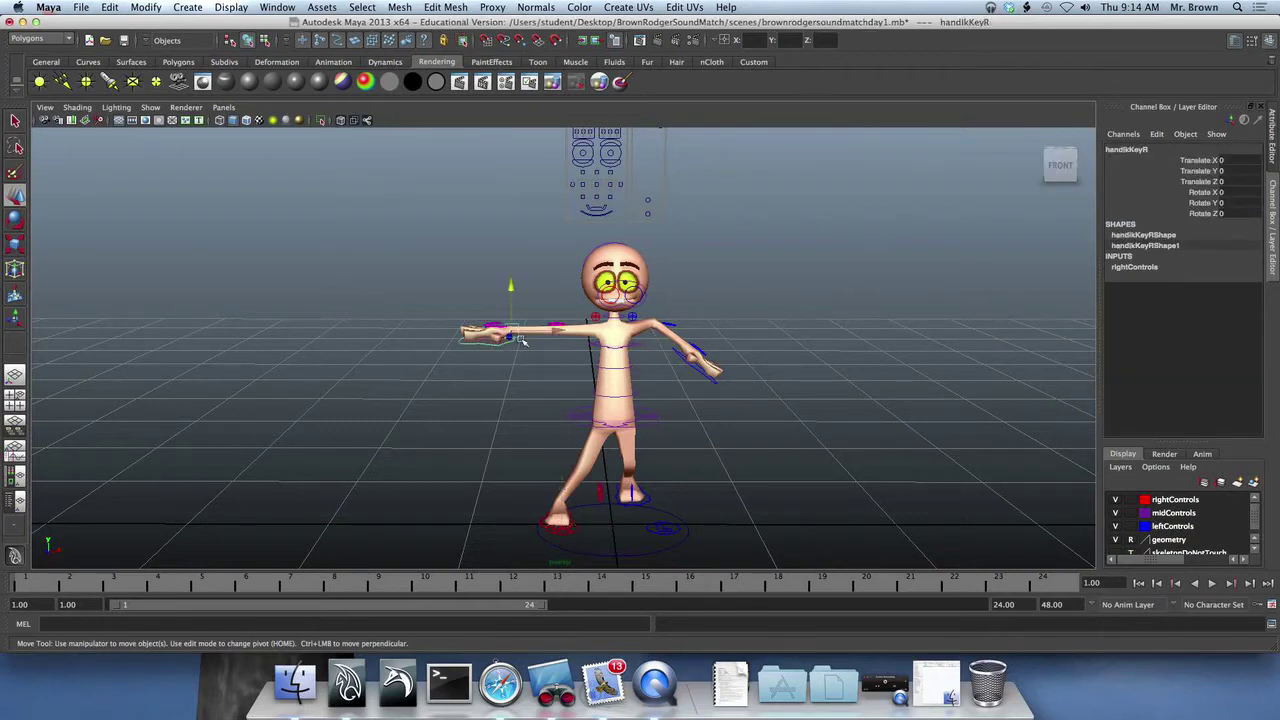
{"action": "left_click_drag", "start_coordinate": [510, 284], "coordinate": [511, 309]}
{"action": "left_click_drag", "start_coordinate": [557, 356], "coordinate": [608, 346]}
{"action": "left_click_drag", "start_coordinate": [568, 309], "coordinate": [568, 320]}
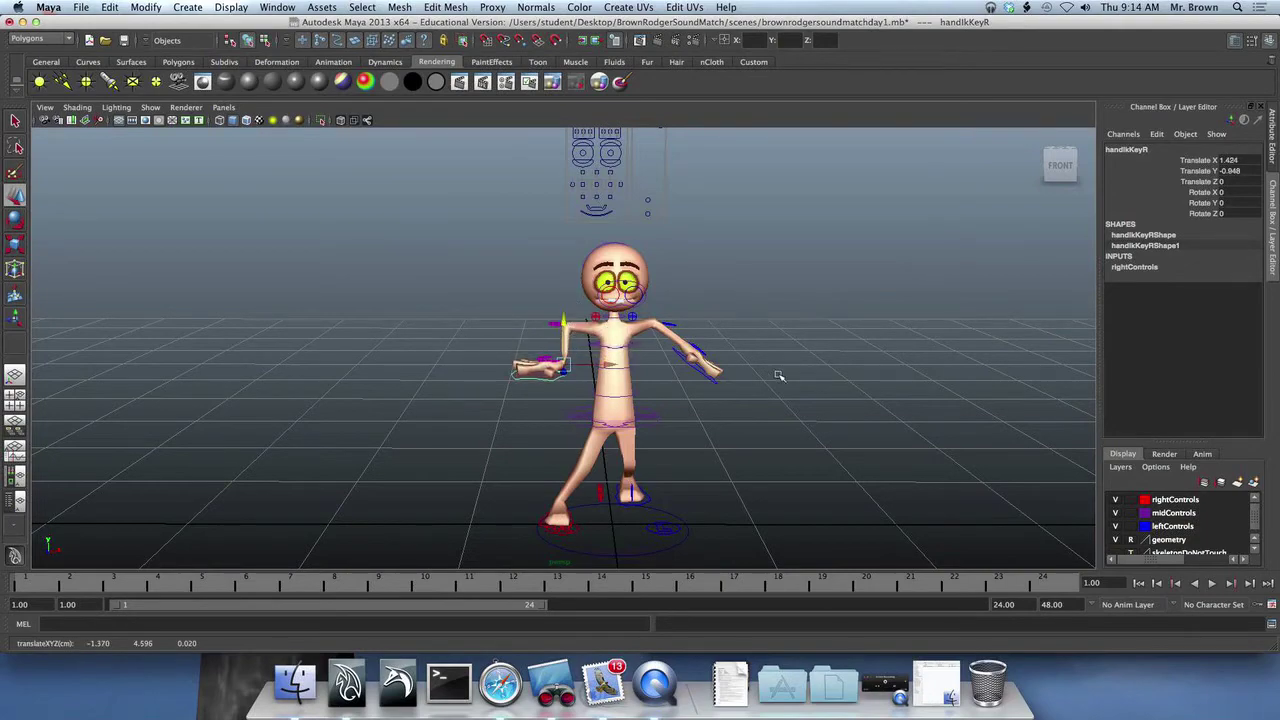
{"action": "left_click", "coordinate": [780, 375]}
Raise the right hand IK control slightly to about Translate Y -0.861.
{"action": "scroll", "coordinate": [768, 368], "scroll_direction": "down", "scroll_amount": 3}
{"action": "scroll", "coordinate": [766, 366], "scroll_direction": "up", "scroll_amount": 6}
{"action": "scroll", "coordinate": [766, 366], "scroll_direction": "down", "scroll_amount": 4}
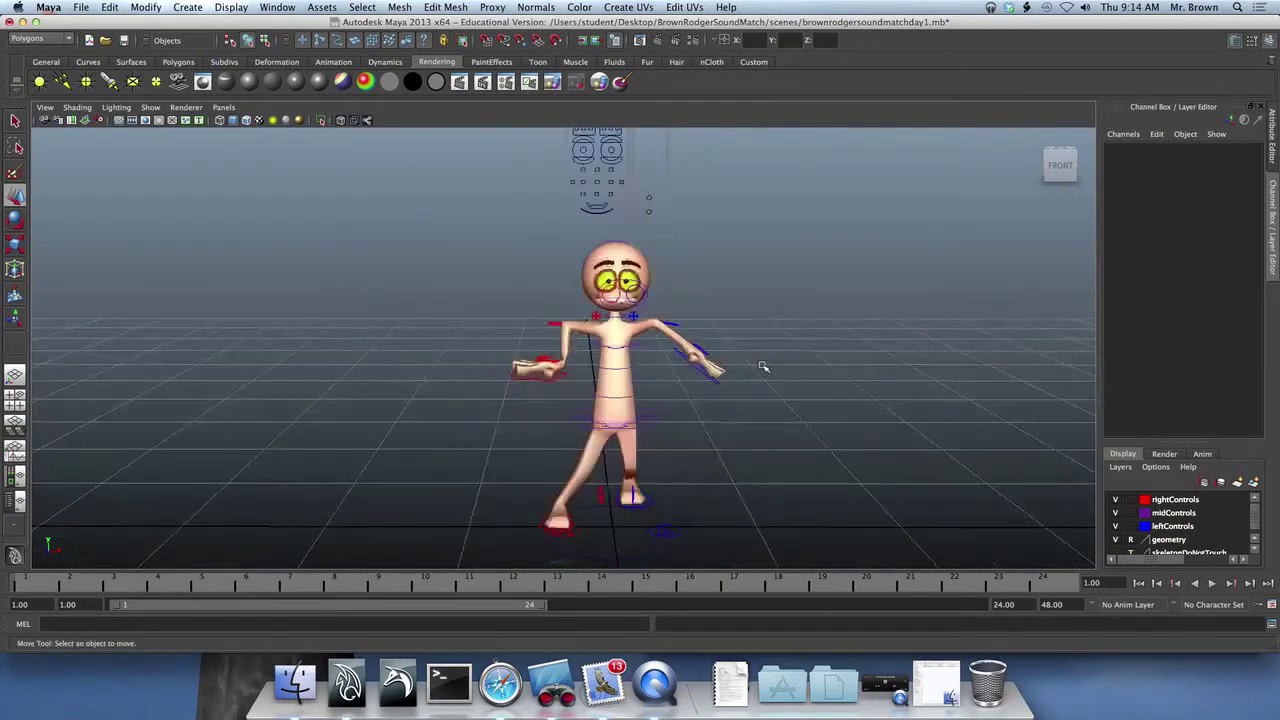
{"action": "scroll", "coordinate": [764, 366], "scroll_direction": "up", "scroll_amount": 4}
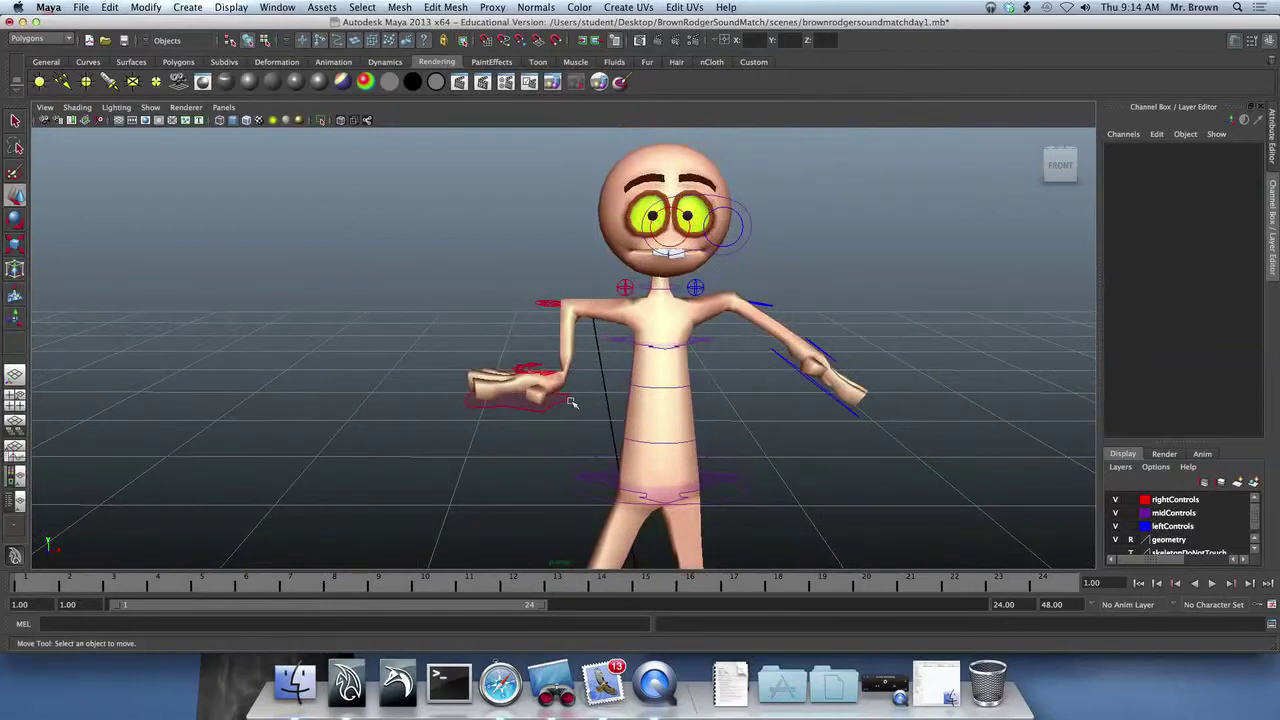
{"action": "left_click", "coordinate": [518, 404]}
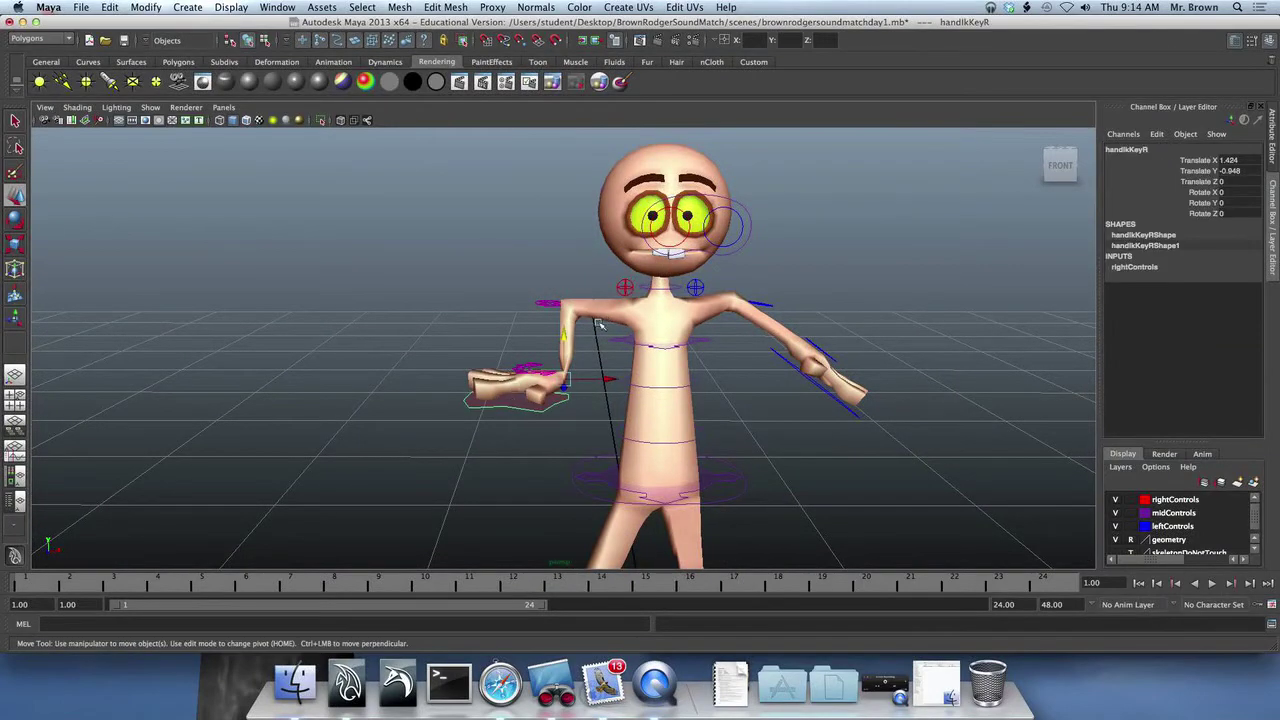
{"action": "mouse_move", "coordinate": [564, 339]}
{"action": "left_mouse_down"}
{"action": "mouse_move", "coordinate": [571, 324]}
{"action": "mouse_move", "coordinate": [576, 334]}
{"action": "left_mouse_up"}
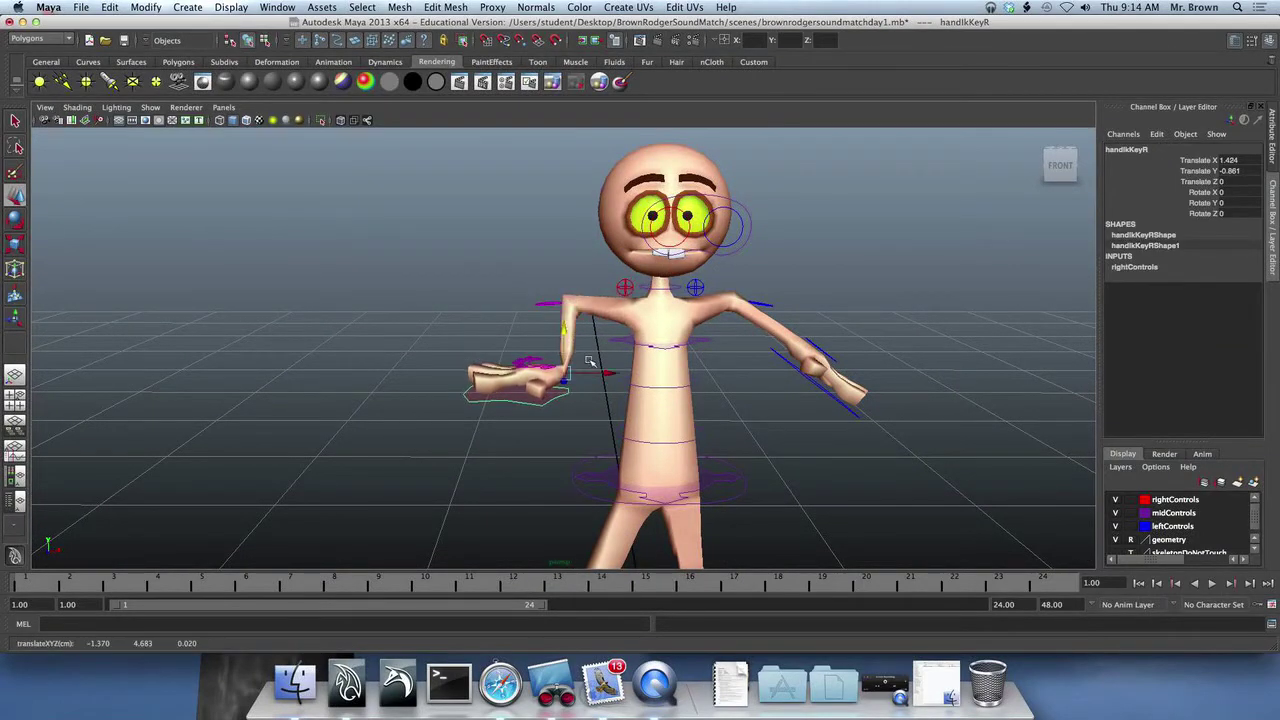
Select the palm control on the character's right hand to examine its finger attributes.
{"action": "left_click", "coordinate": [605, 370]}
{"action": "left_click_drag", "start_coordinate": [501, 358], "coordinate": [548, 372], "text": "alt"}
{"action": "left_click", "coordinate": [548, 372]}
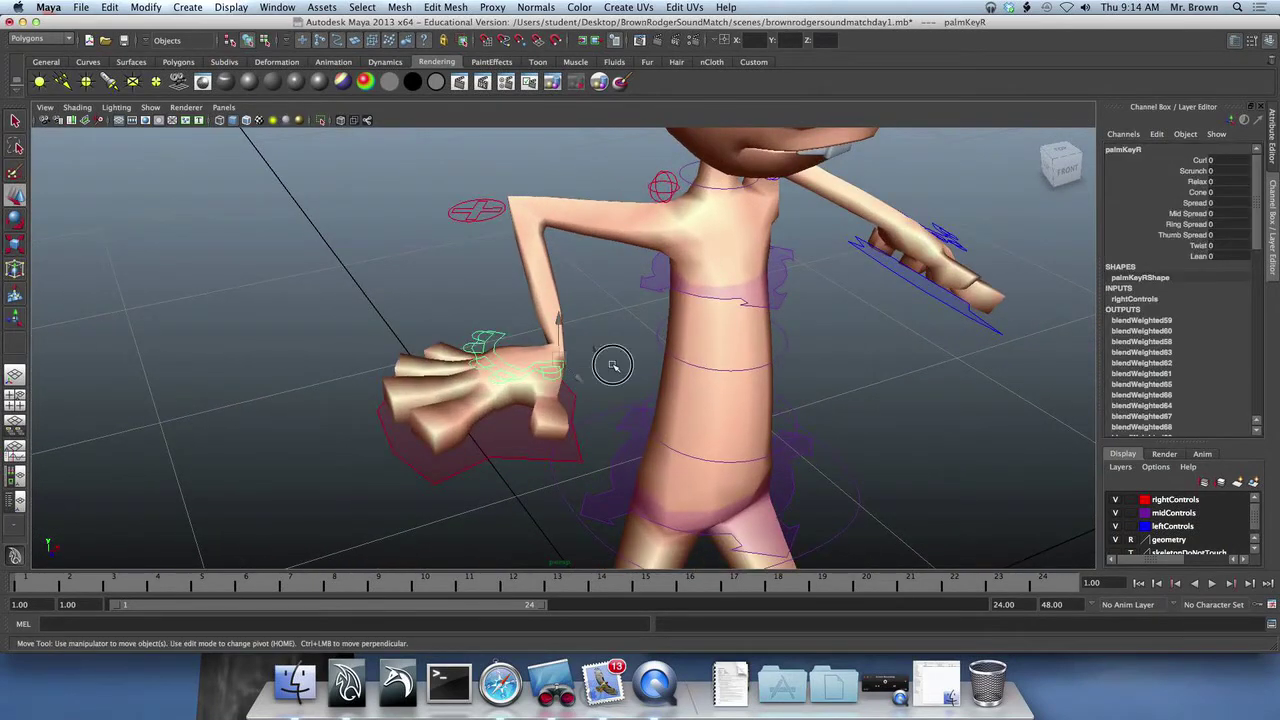
{"action": "left_click", "coordinate": [612, 365]}
Select the right thumb control and cycle through the Rotate, Scale, Select and Move tools to compare their manipulators.
{"action": "left_click", "coordinate": [540, 370]}
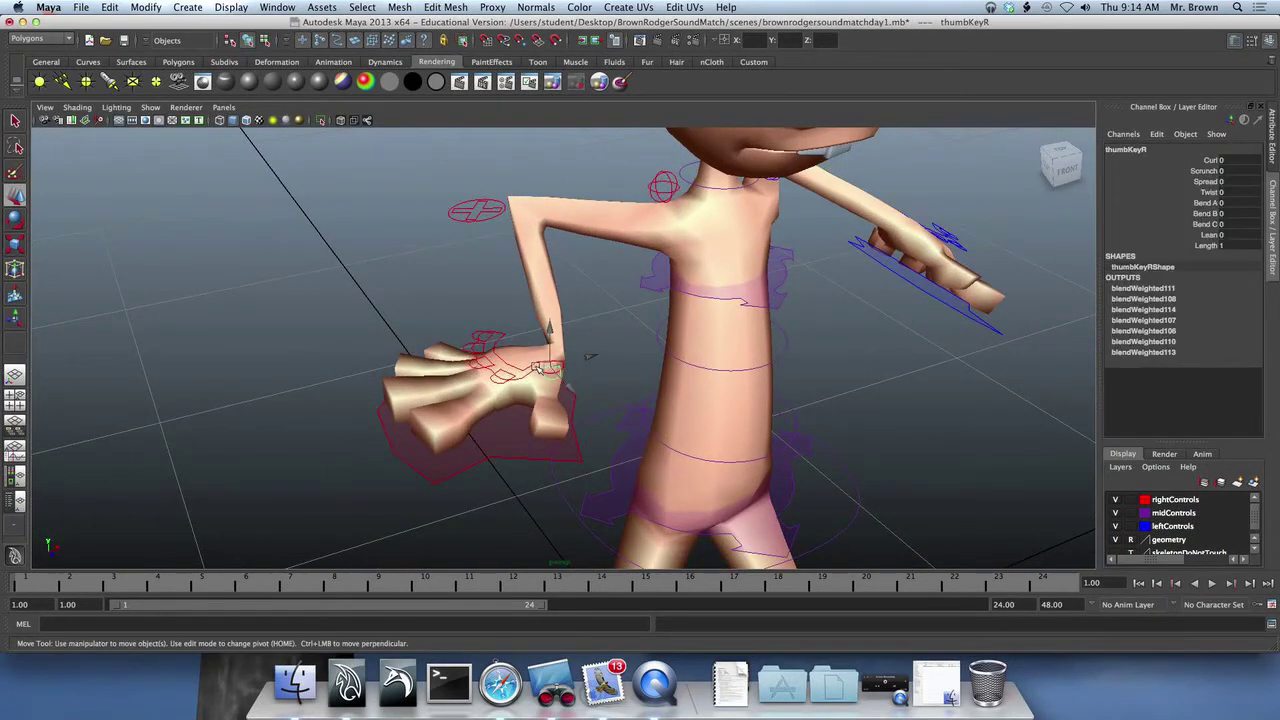
{"action": "key", "text": "e"}
{"action": "key", "text": "r"}
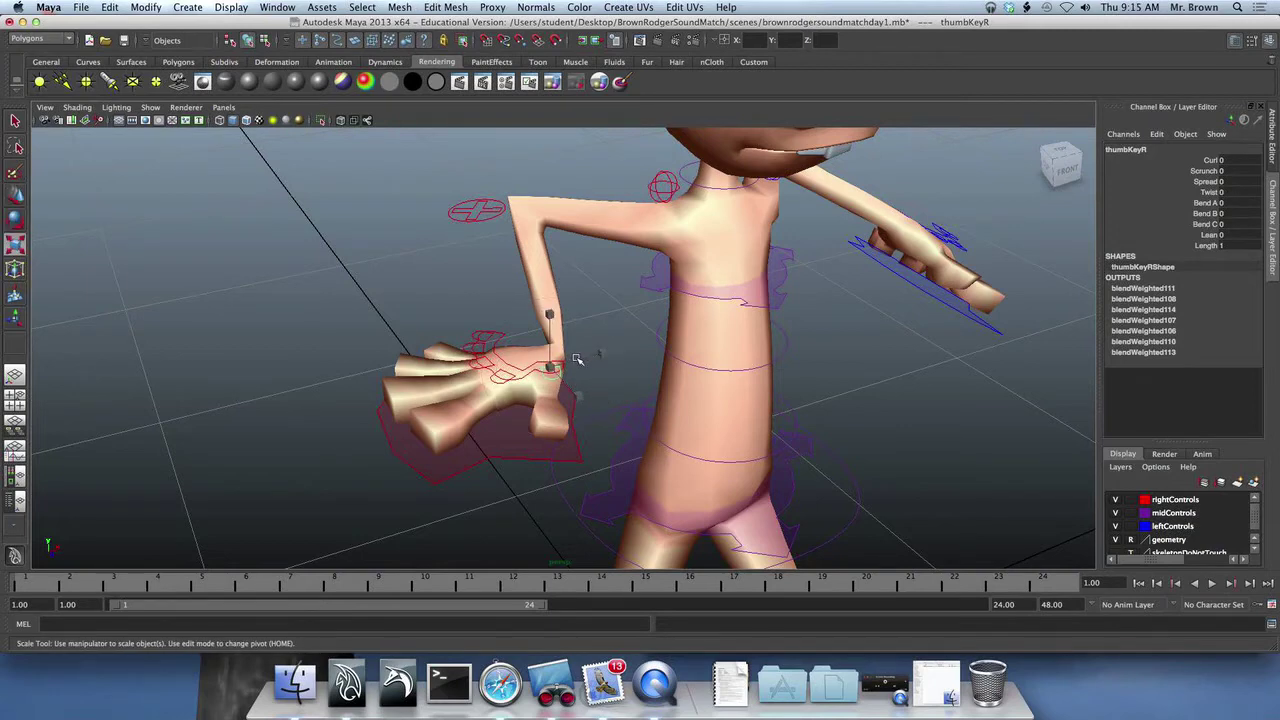
{"action": "key", "text": "q"}
{"action": "key", "text": "w"}
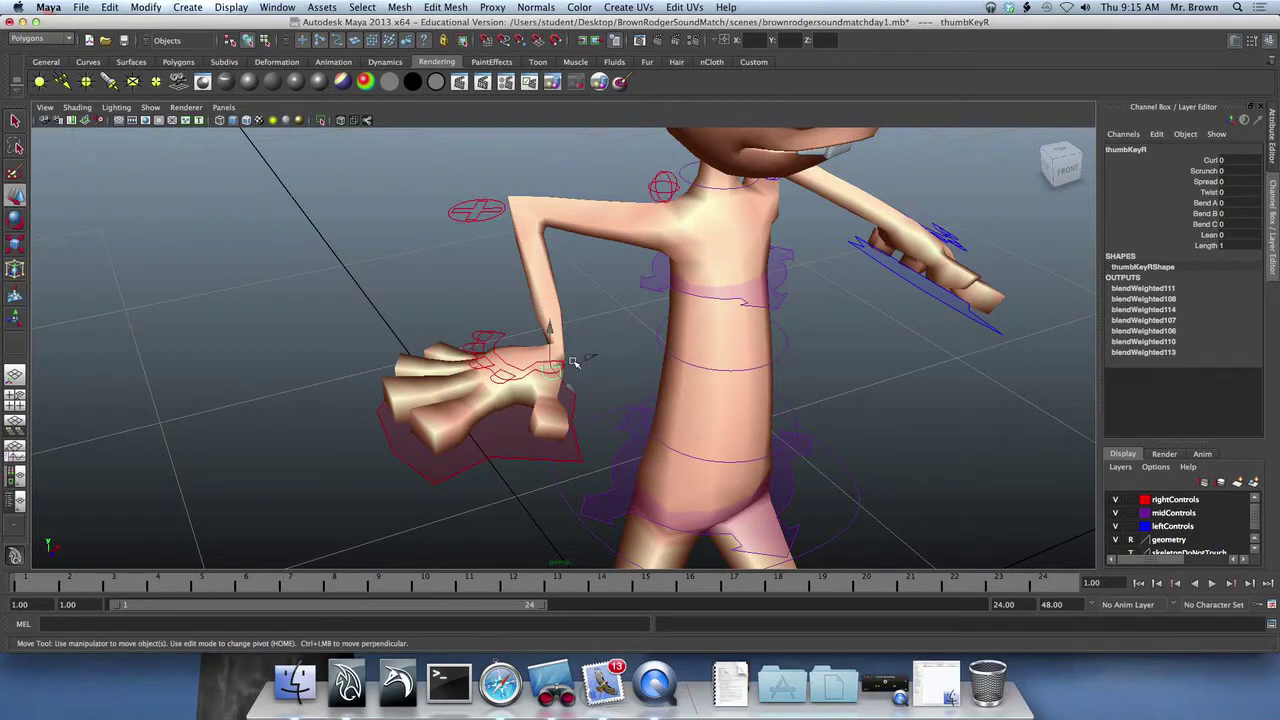
{"action": "key", "text": "e"}
{"action": "key", "text": "r"}
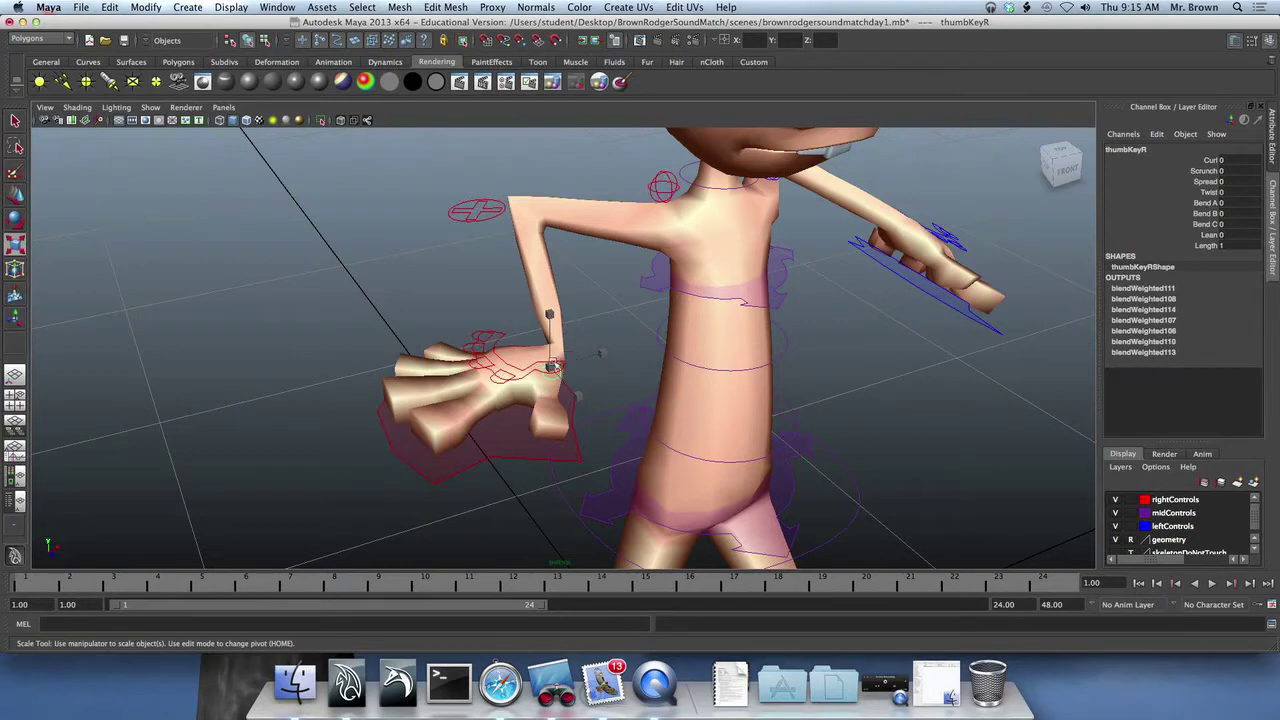
Examine the right thumb, palm and index finger controls to compare their attributes and manipulators.
{"action": "key", "text": "e"}
{"action": "key", "text": "r"}
{"action": "left_click", "coordinate": [516, 375]}
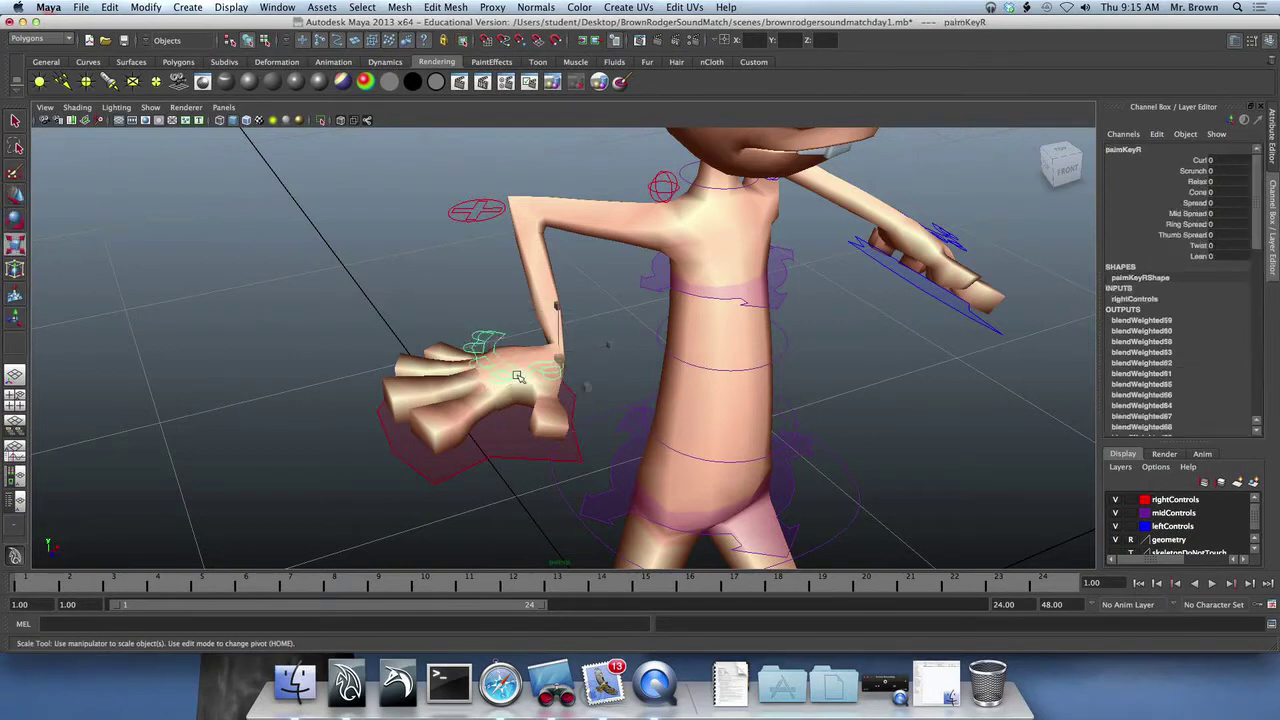
{"action": "left_click", "coordinate": [594, 375]}
{"action": "left_click", "coordinate": [548, 371]}
{"action": "left_click", "coordinate": [606, 358]}
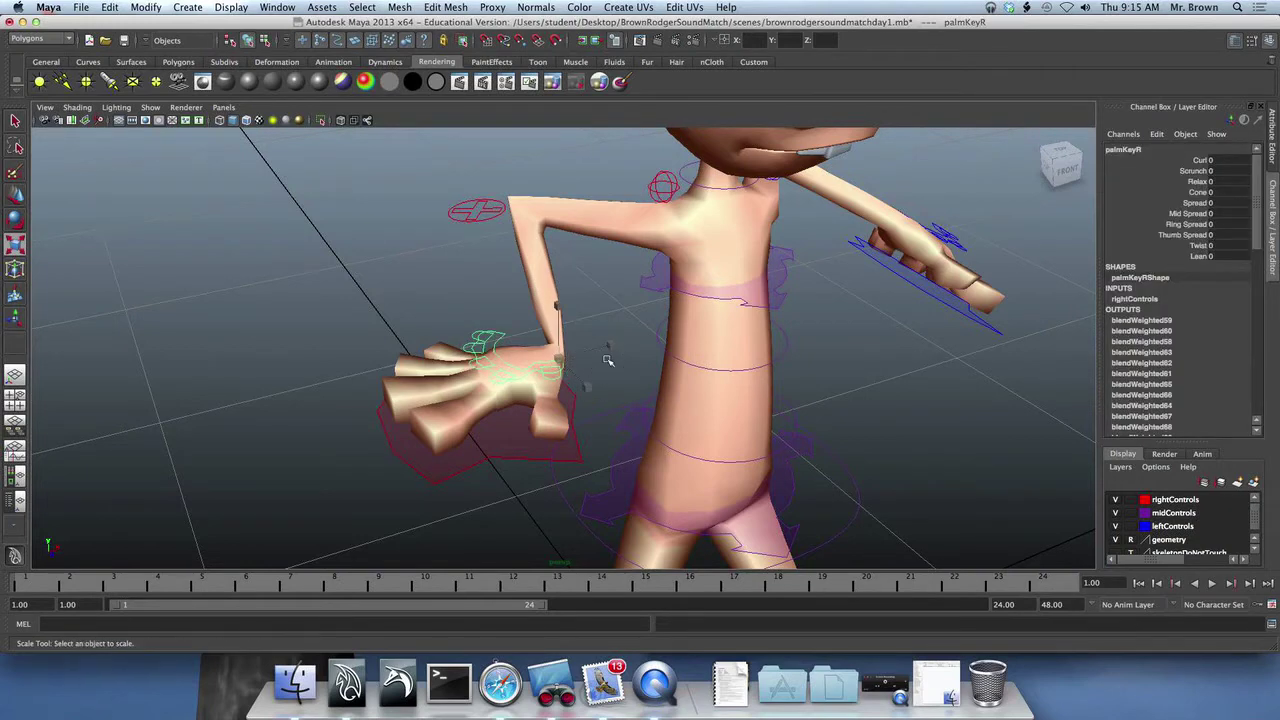
{"action": "key", "text": "z"}
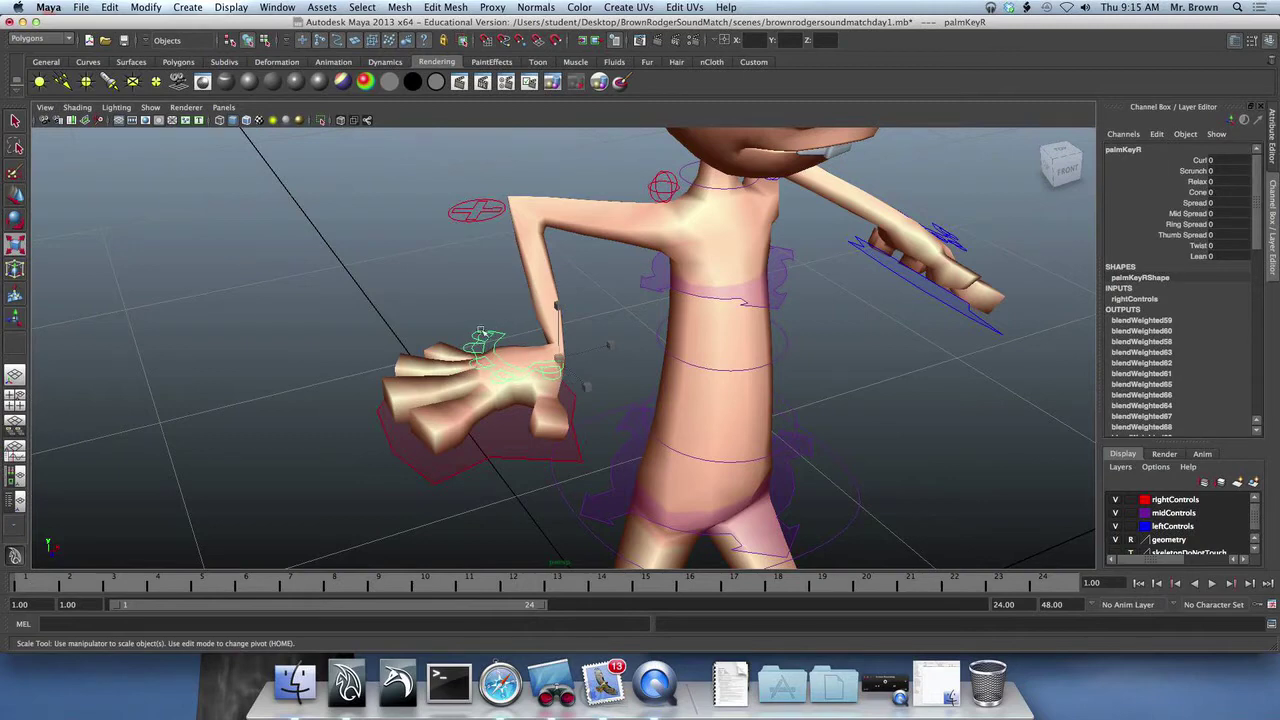
{"action": "left_click", "coordinate": [506, 374]}
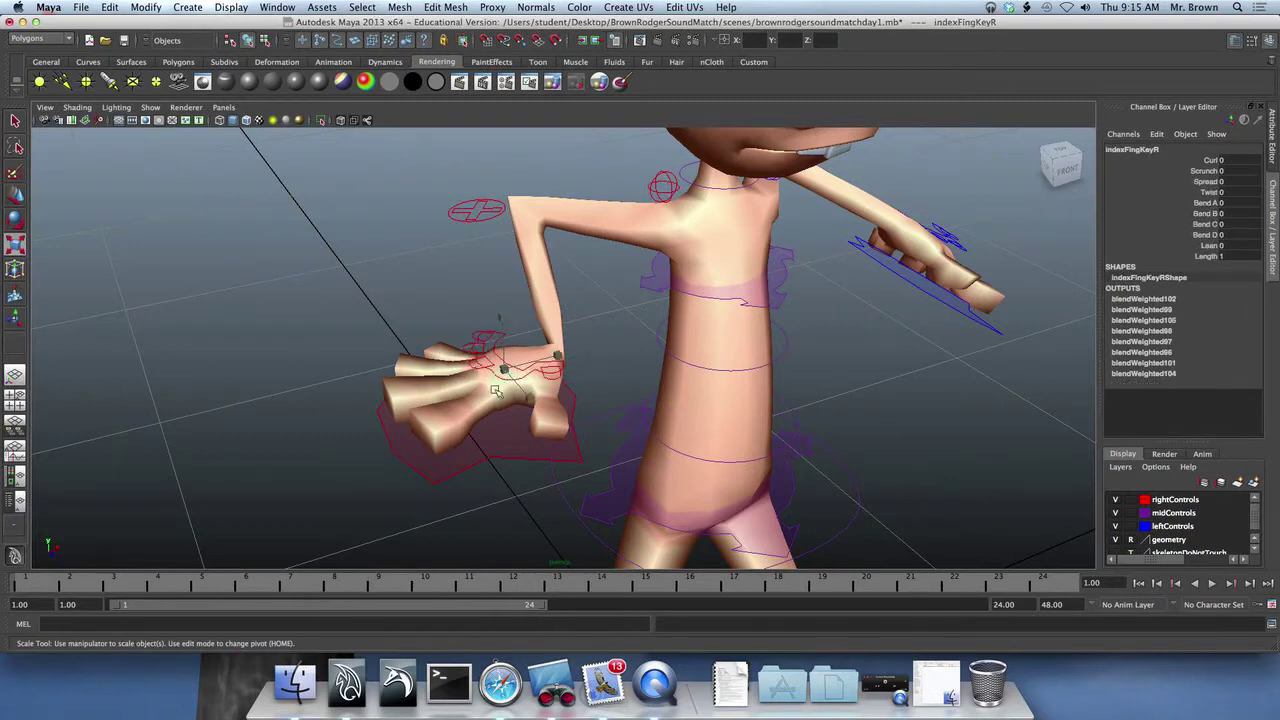
Test the right palm control with Curl at 1 and reset Curl to 0.
{"action": "left_click", "coordinate": [558, 360]}
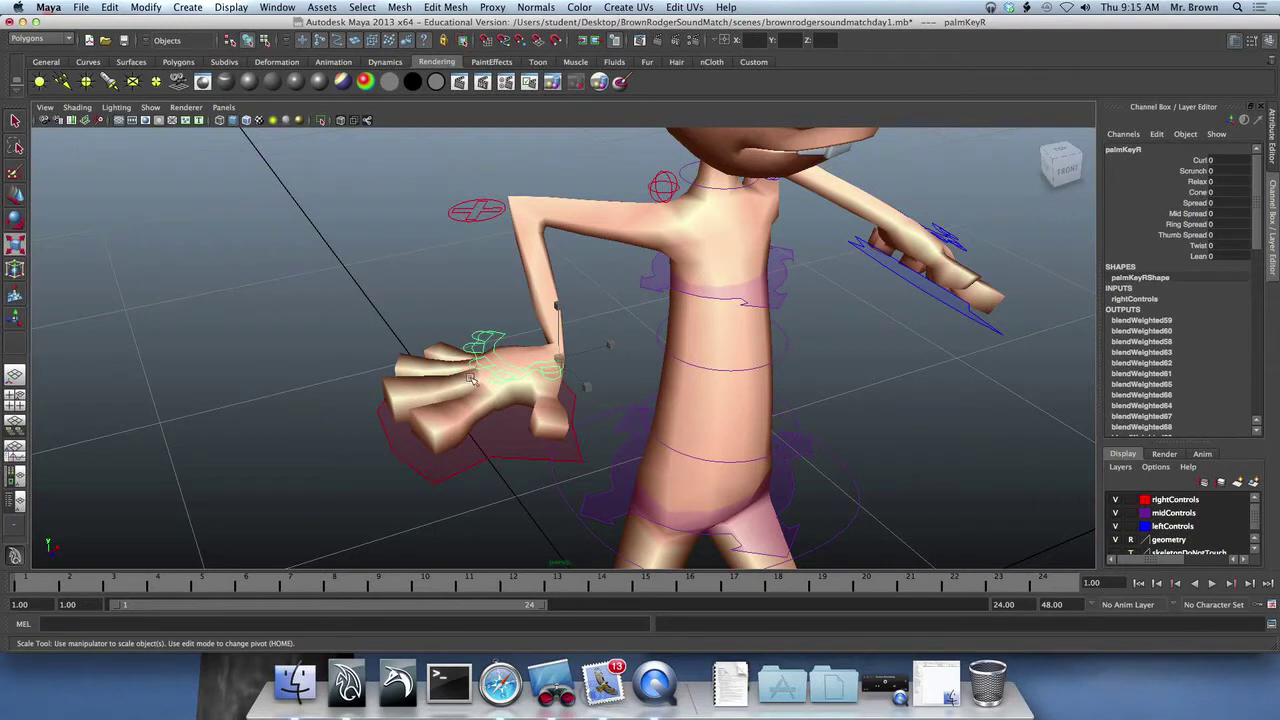
{"action": "left_click", "coordinate": [1202, 161]}
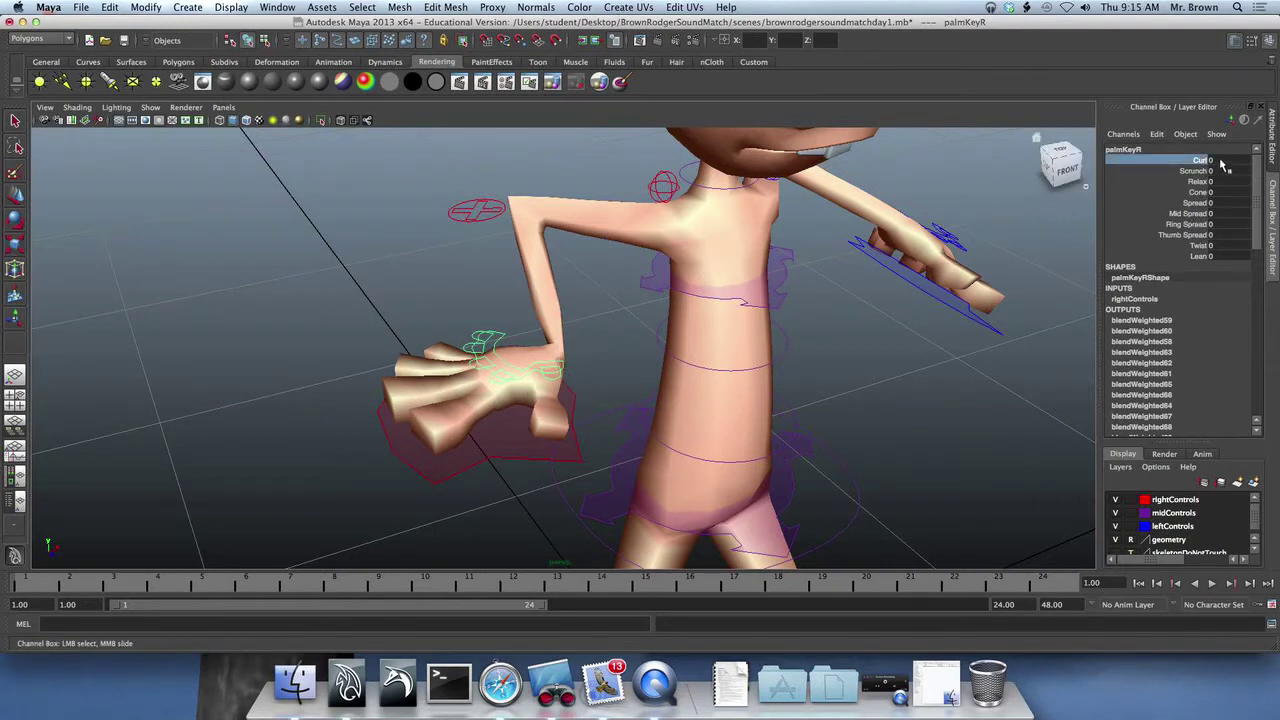
{"action": "left_click", "coordinate": [1222, 162]}
{"action": "type", "text": "10"}
{"action": "key", "text": "Return"}
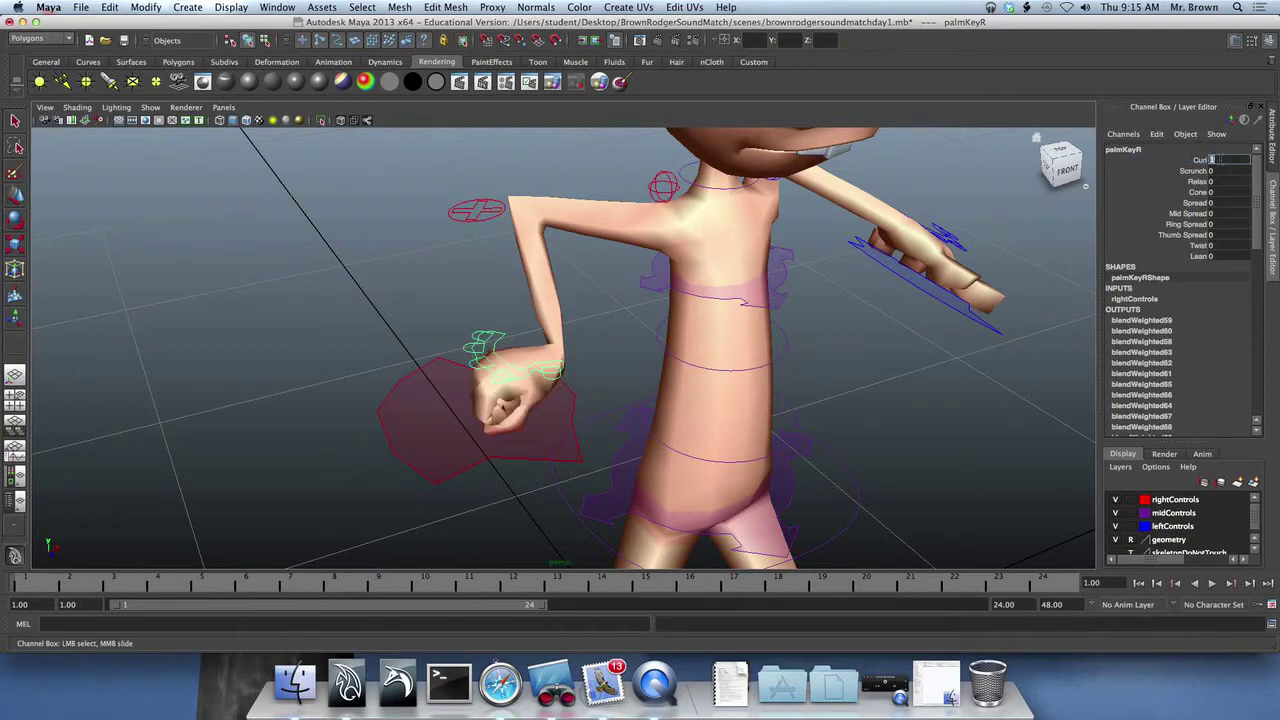
{"action": "type", "text": "0"}
{"action": "key", "text": "Return"}
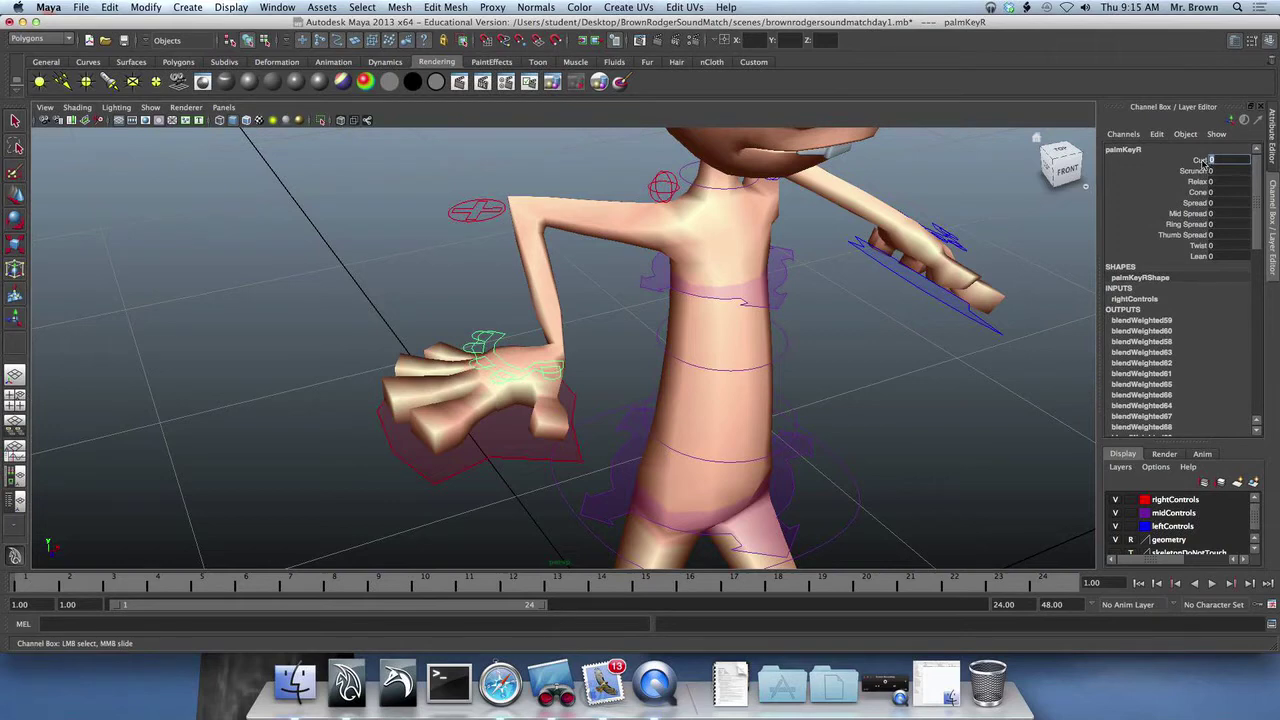
Set the right palm control's Curl to 0.6 by sliding its value interactively.
{"action": "left_click", "coordinate": [1203, 162]}
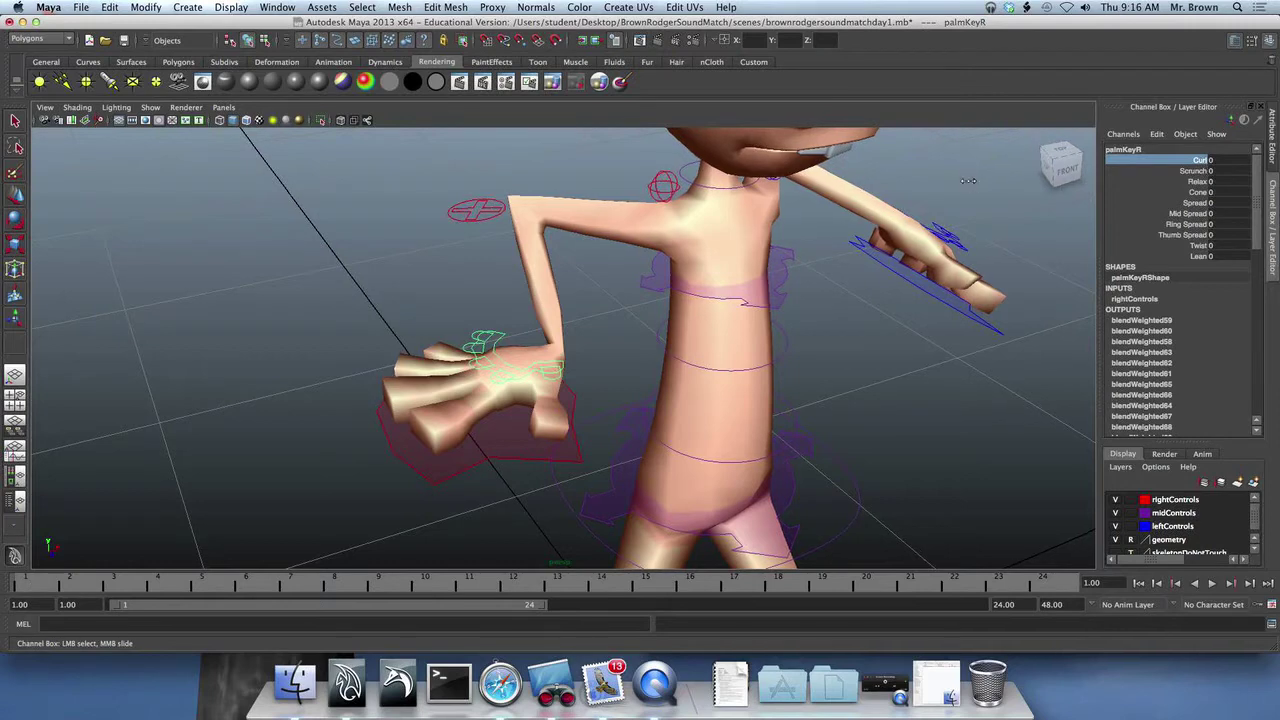
{"action": "middle_click_drag", "start_coordinate": [969, 181], "coordinate": [971, 171]}
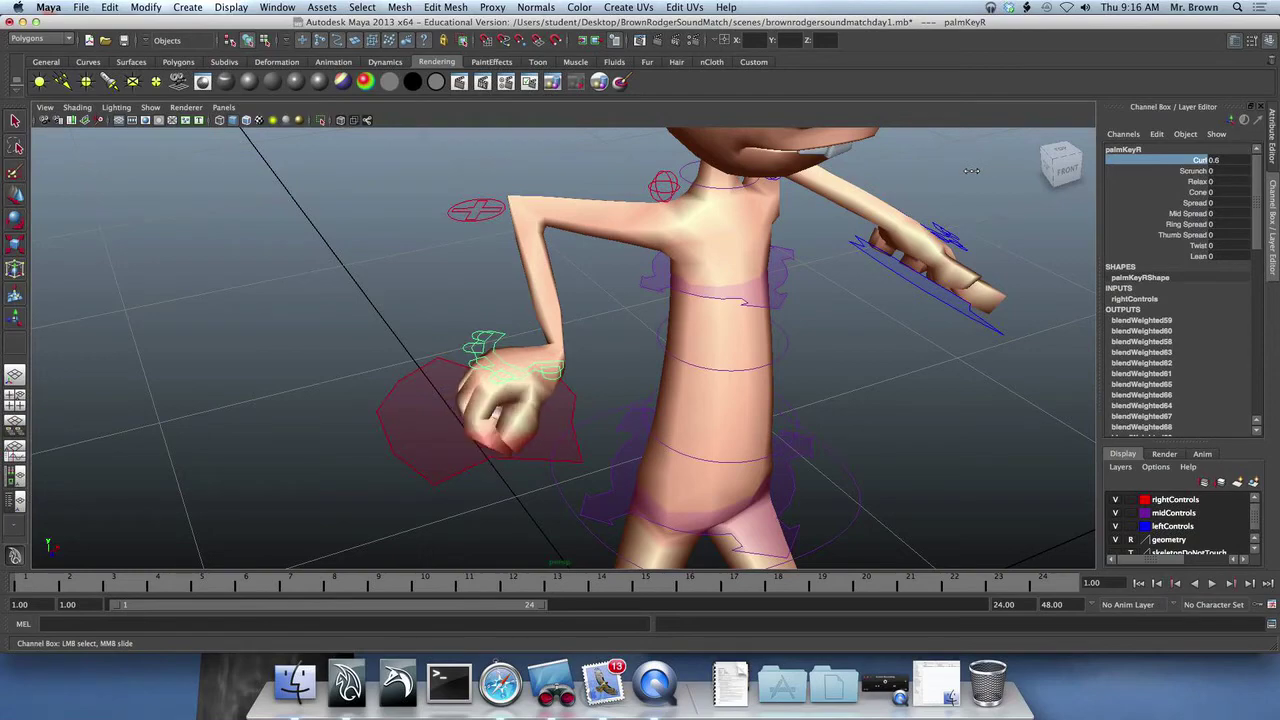
{"action": "left_click_drag", "start_coordinate": [870, 282], "coordinate": [937, 270], "text": "alt"}
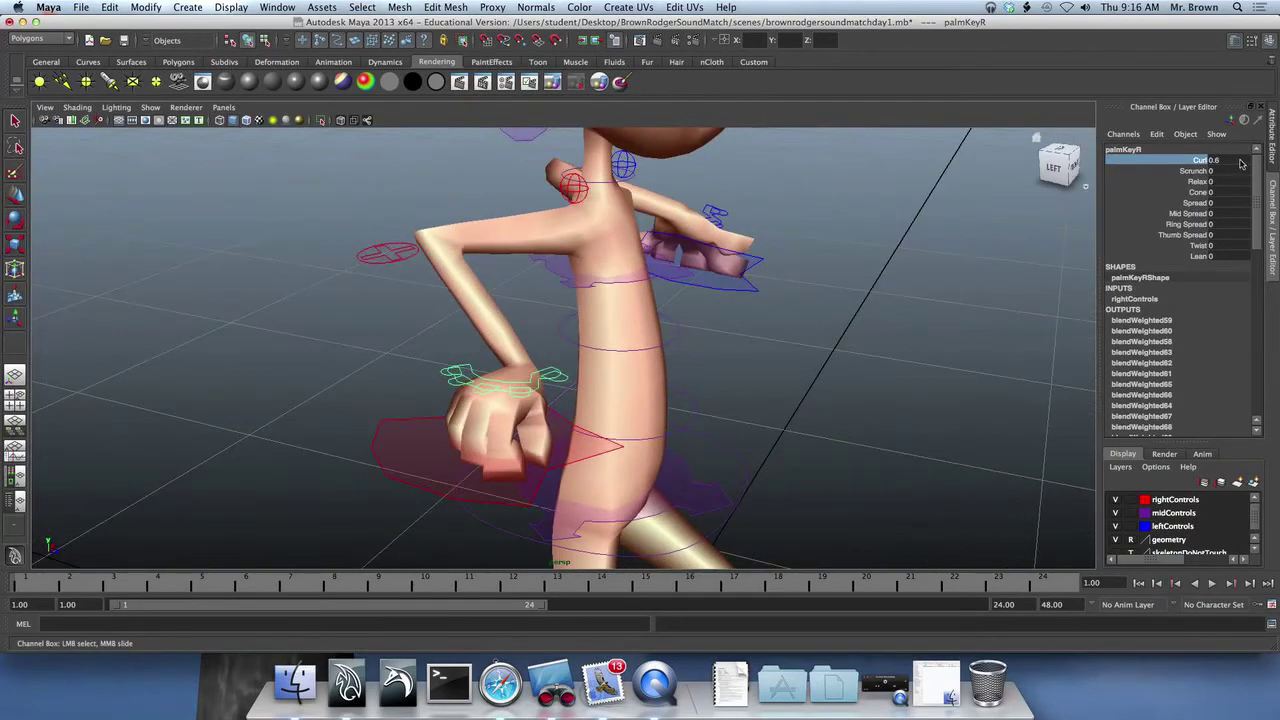
Set the right palm control's Relax to -0.2, Cone to 0.1 and Spread to 0.5.
{"action": "left_click", "coordinate": [1203, 171]}
{"action": "left_click", "coordinate": [1197, 192]}
{"action": "left_click", "coordinate": [1189, 182]}
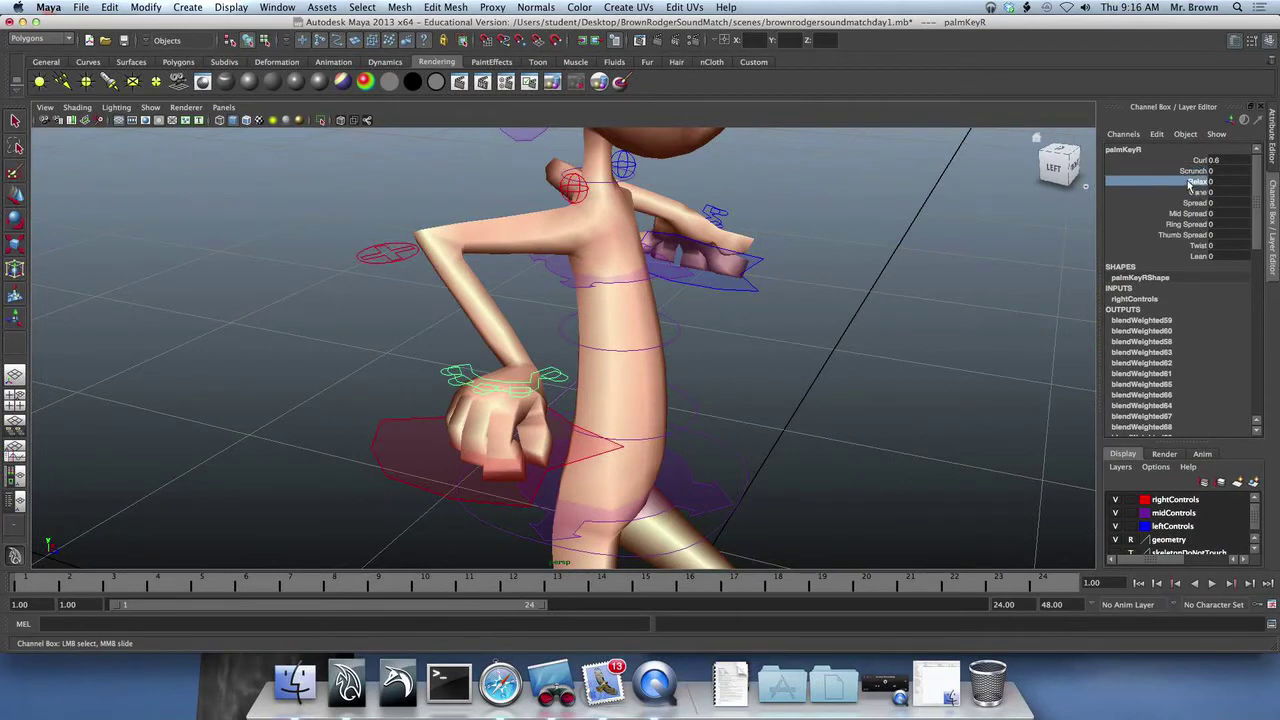
{"action": "mouse_move", "coordinate": [960, 215]}
{"action": "middle_mouse_down"}
{"action": "mouse_move", "coordinate": [953, 207]}
{"action": "mouse_move", "coordinate": [960, 236]}
{"action": "mouse_move", "coordinate": [948, 236]}
{"action": "mouse_move", "coordinate": [962, 234]}
{"action": "middle_mouse_up"}
{"action": "left_click", "coordinate": [1198, 192]}
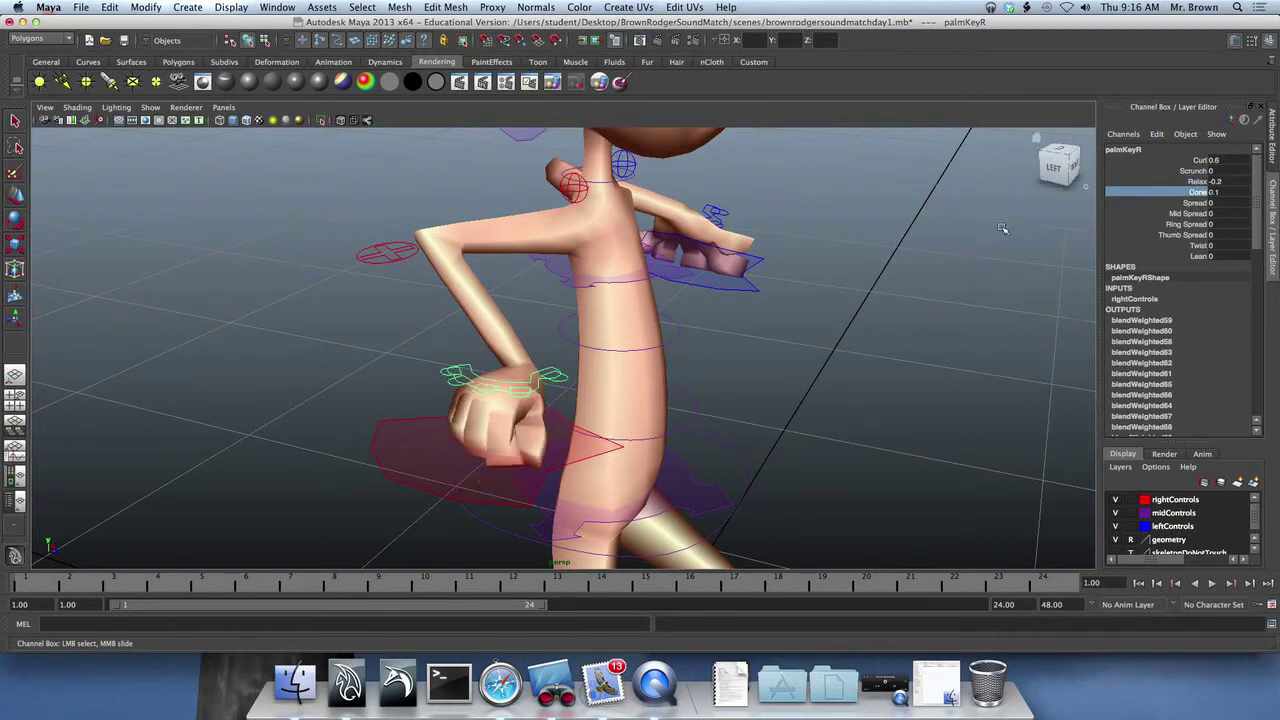
{"action": "left_click", "coordinate": [1190, 204]}
{"action": "middle_click_drag", "start_coordinate": [889, 262], "coordinate": [890, 258]}
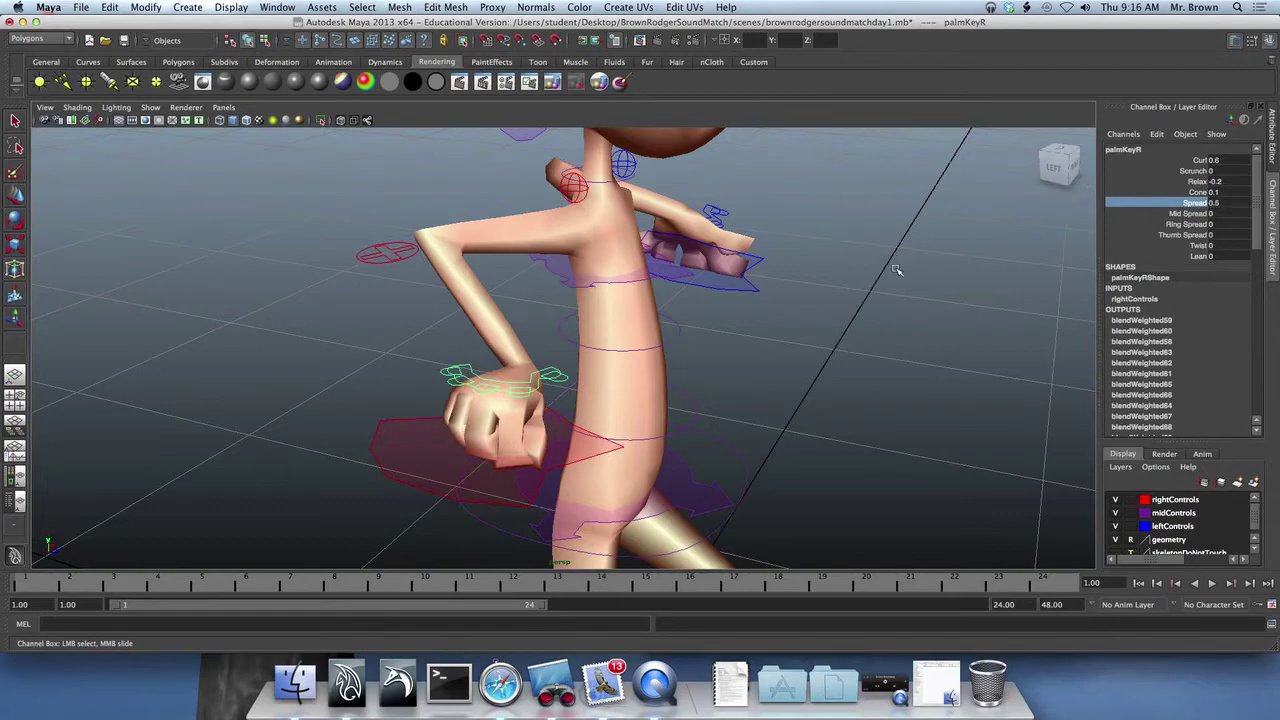
Select the right index finger control and set its Curl to -0.8 to extend the finger.
{"action": "left_click_drag", "start_coordinate": [902, 274], "coordinate": [813, 285], "text": "alt"}
{"action": "left_click", "coordinate": [590, 384]}
{"action": "key", "text": "r"}
{"action": "left_click", "coordinate": [491, 372]}
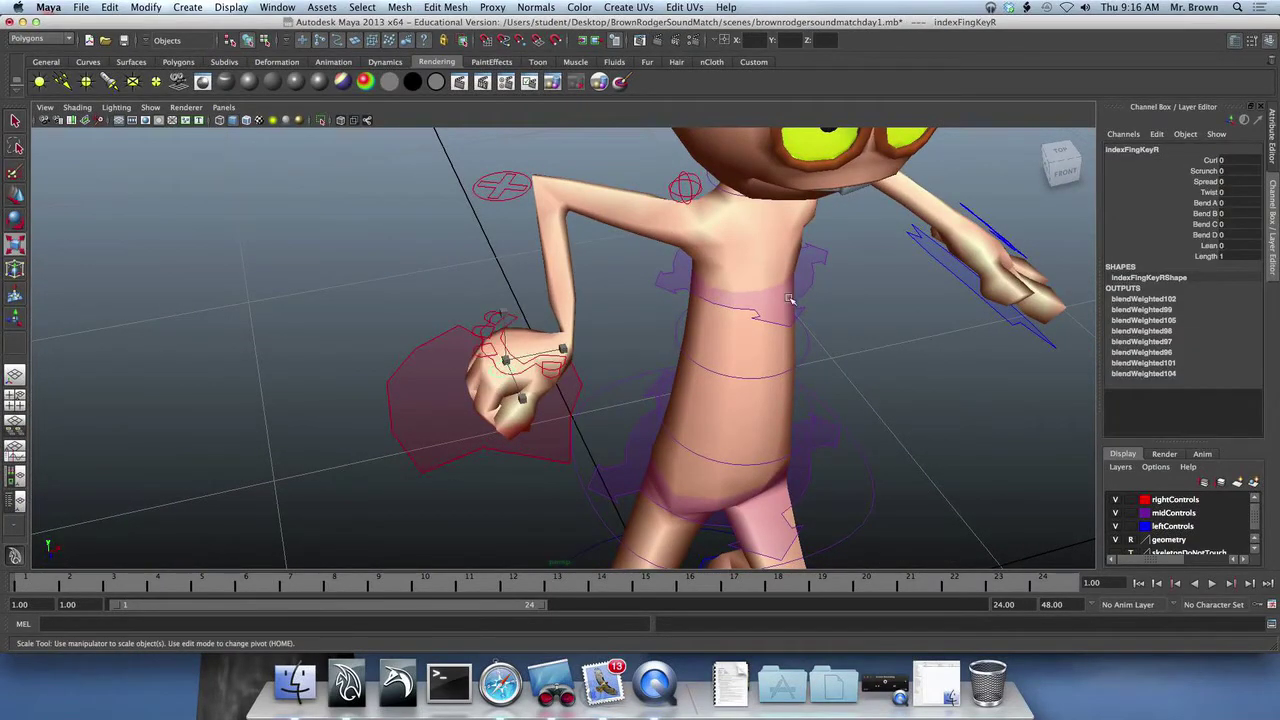
{"action": "left_click", "coordinate": [1210, 160]}
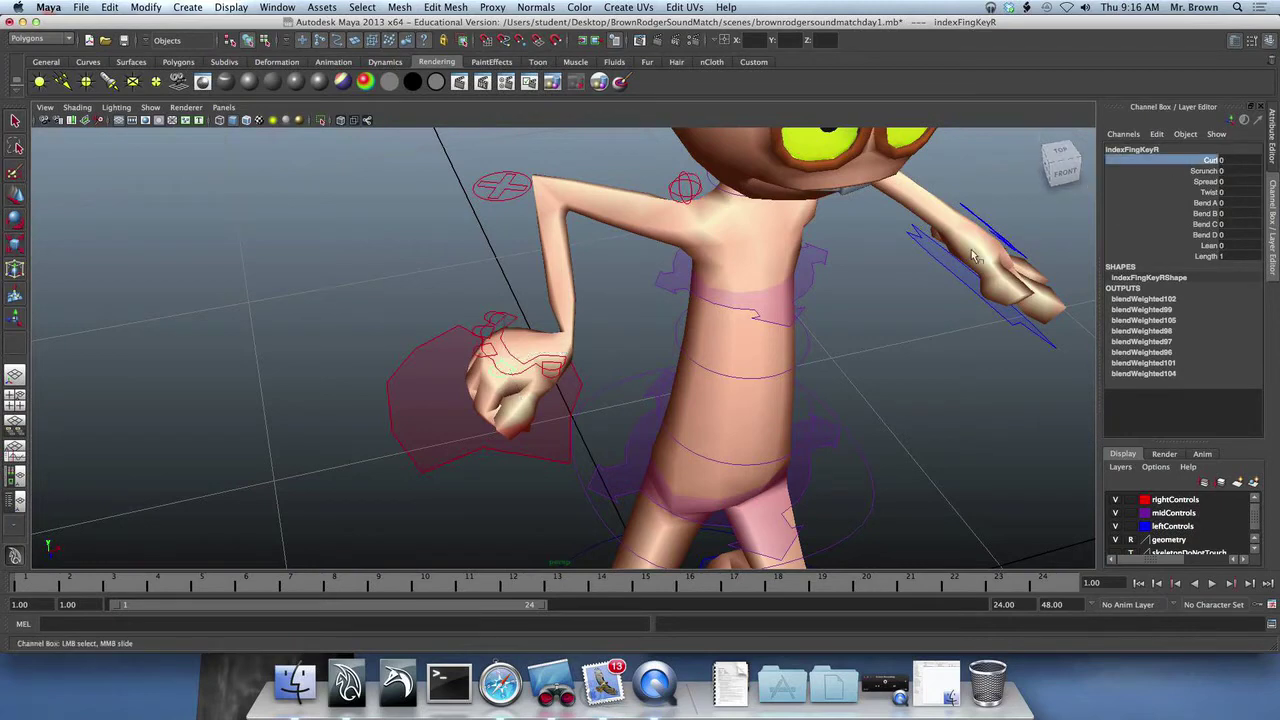
{"action": "middle_click_drag", "start_coordinate": [977, 255], "coordinate": [958, 243]}
{"action": "mouse_move", "coordinate": [955, 241]}
{"action": "middle_mouse_down"}
{"action": "mouse_move", "coordinate": [970, 253]}
{"action": "mouse_move", "coordinate": [958, 251]}
{"action": "middle_mouse_up"}
Set the right index finger's Spread to -0.1 and Bend A to -0.1.
{"action": "left_click", "coordinate": [1212, 181]}
{"action": "left_click", "coordinate": [1205, 203]}
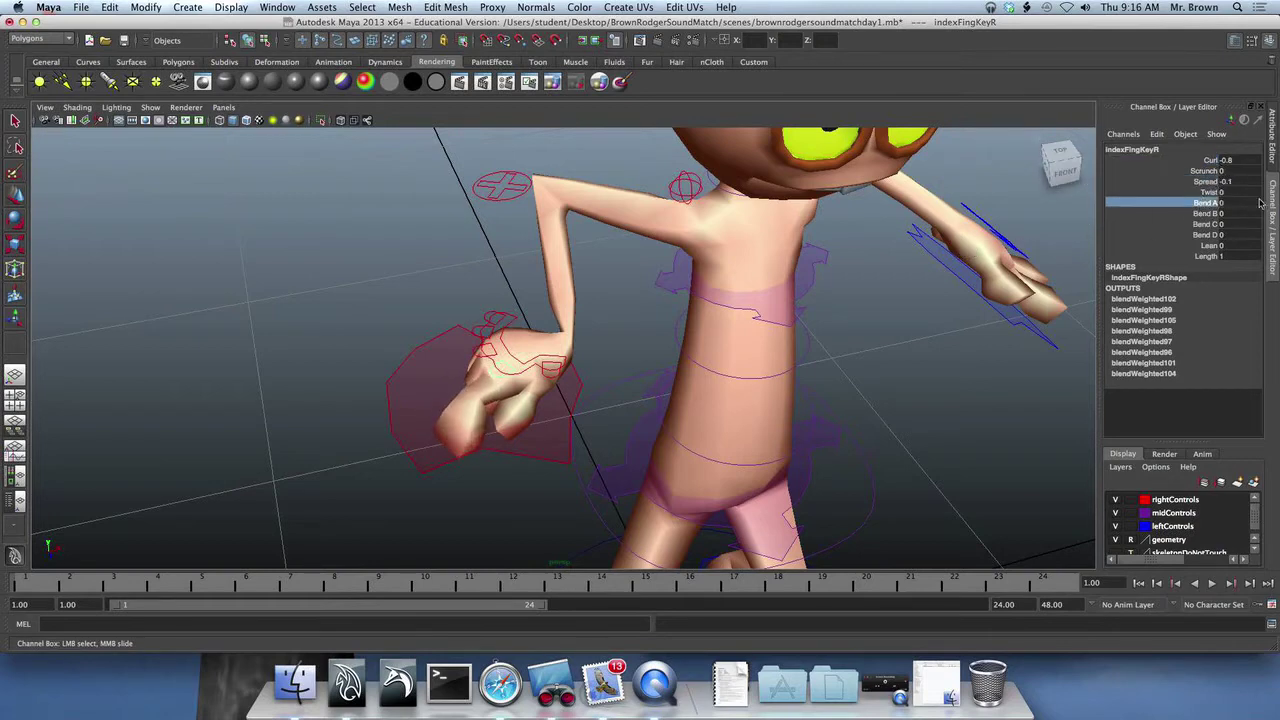
{"action": "middle_click_drag", "start_coordinate": [1022, 258], "coordinate": [1021, 254]}
Set the right index finger's Bend C to -0.8 and Bend D to 0.2.
{"action": "left_click", "coordinate": [1206, 213]}
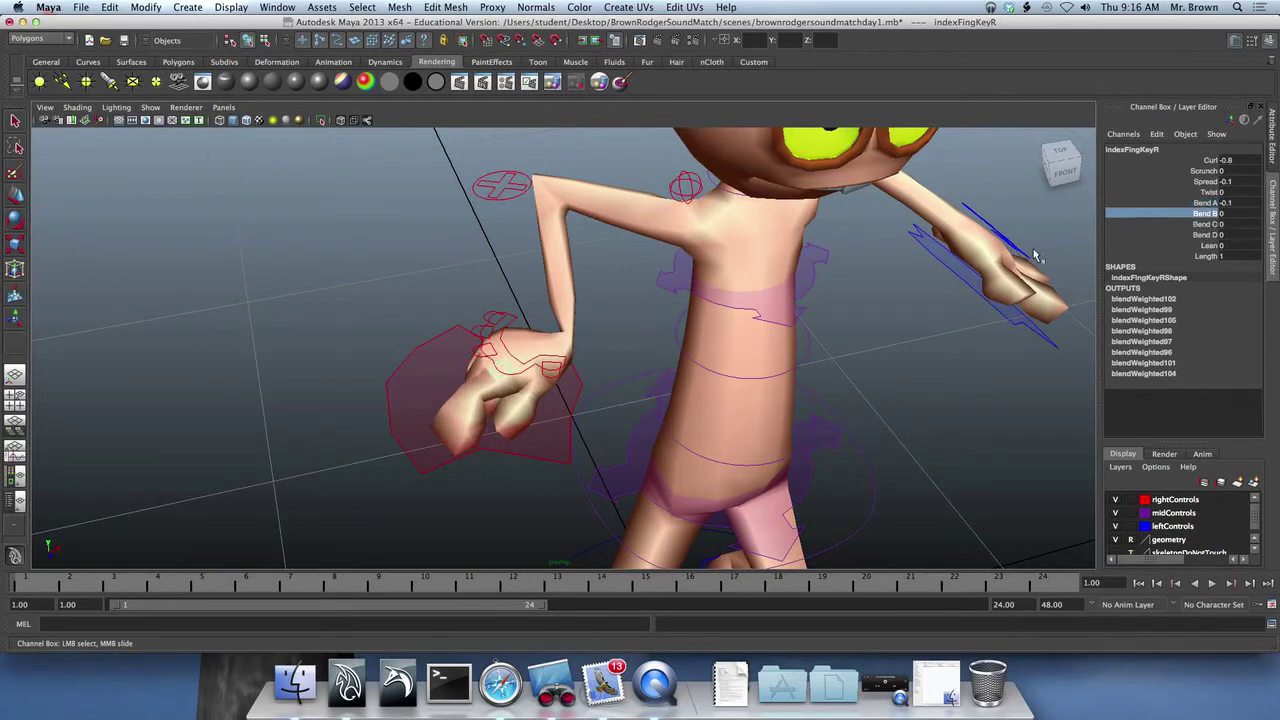
{"action": "left_click", "coordinate": [1206, 224]}
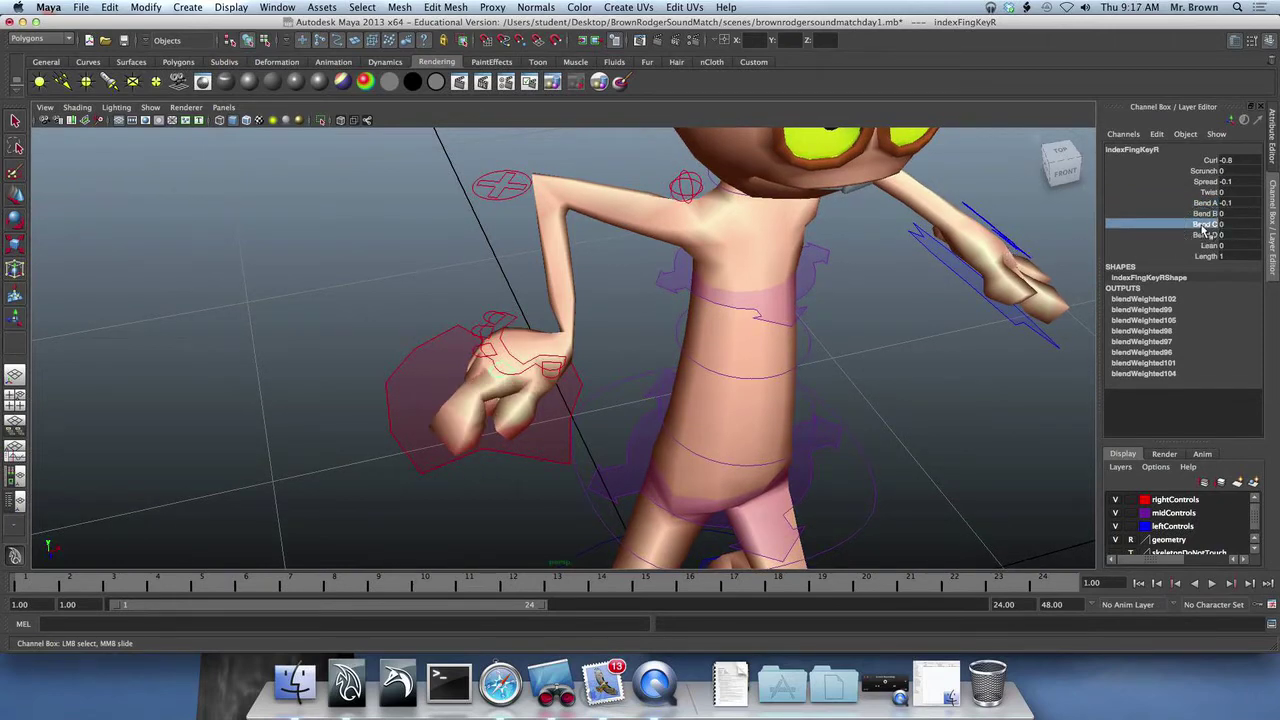
{"action": "middle_click_drag", "start_coordinate": [968, 266], "coordinate": [1009, 256]}
{"action": "left_click", "coordinate": [1206, 234]}
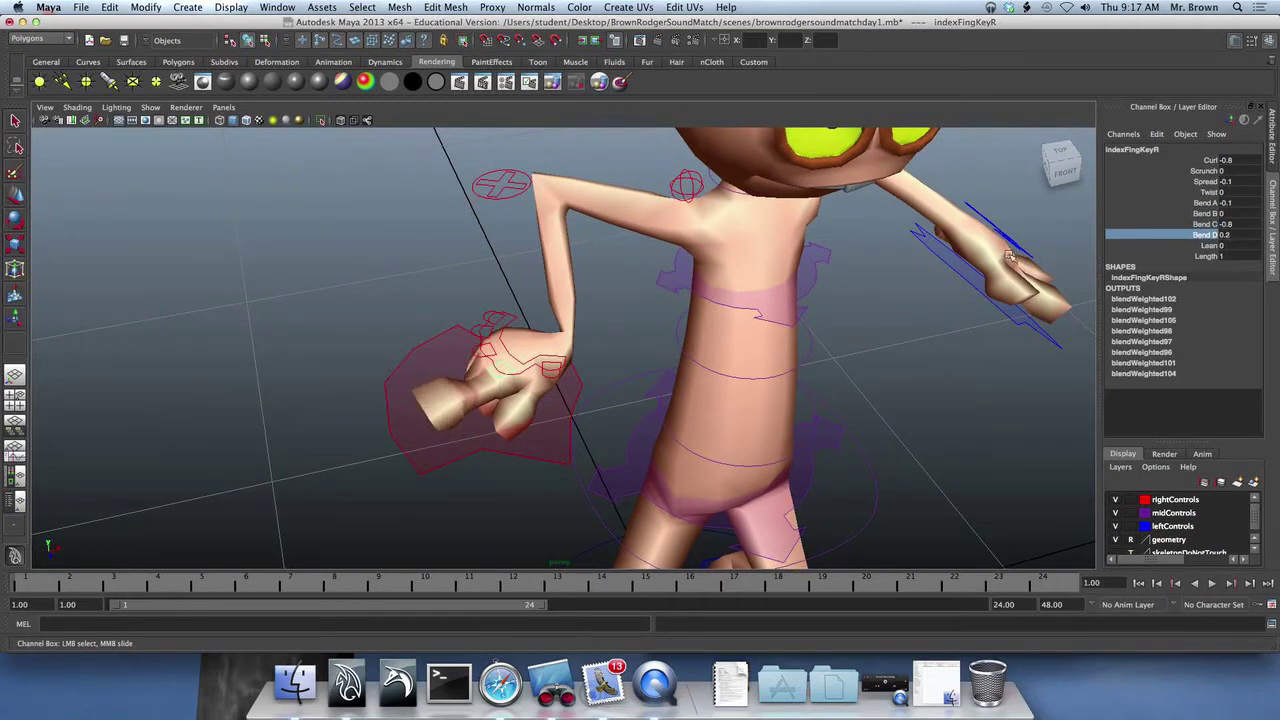
Set a keyframe on the right index finger control at frame 1.
{"action": "left_click_drag", "start_coordinate": [1010, 256], "coordinate": [1010, 289], "text": "alt"}
{"action": "left_click_drag", "start_coordinate": [723, 347], "coordinate": [718, 341], "text": "alt"}
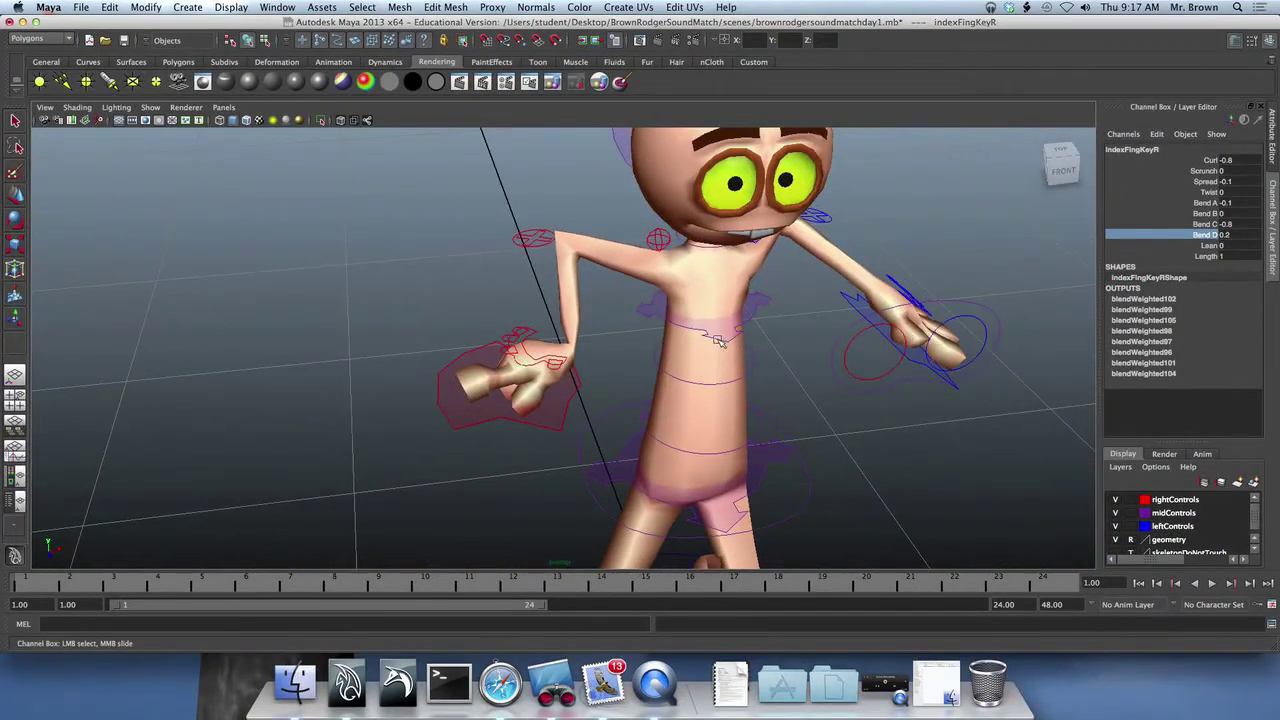
{"action": "left_click", "coordinate": [55, 586]}
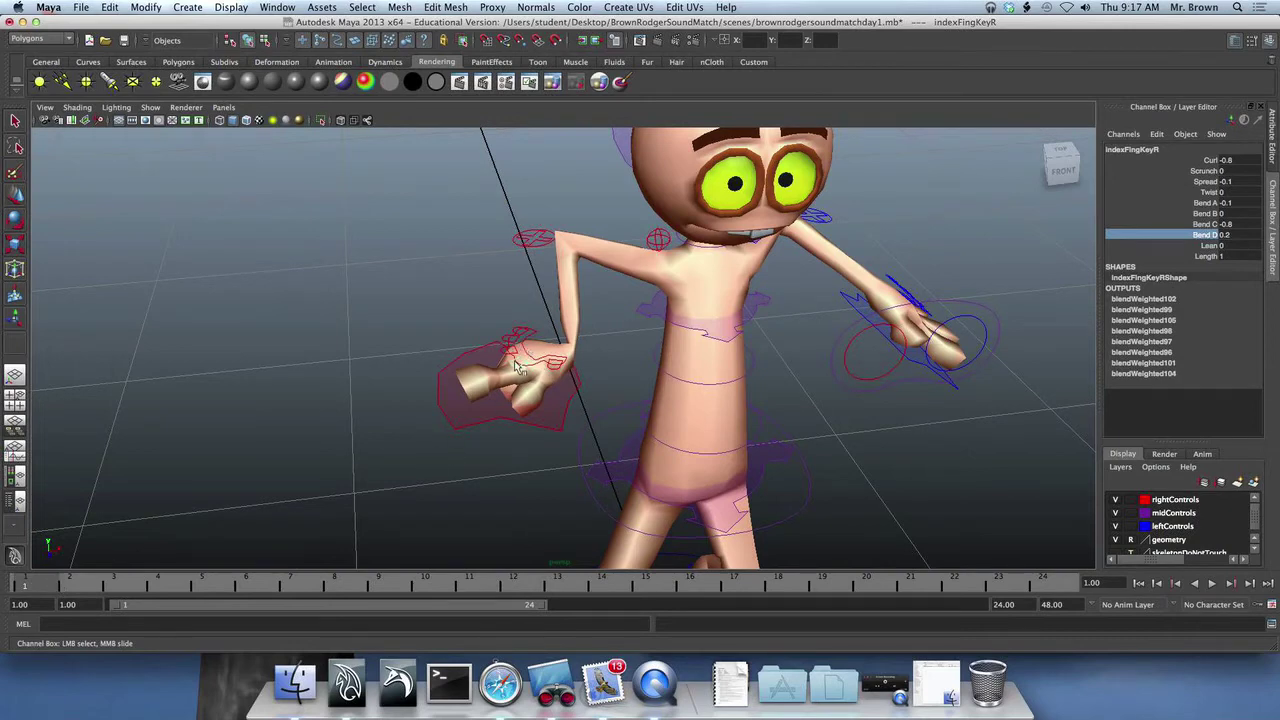
{"action": "key", "text": "s"}
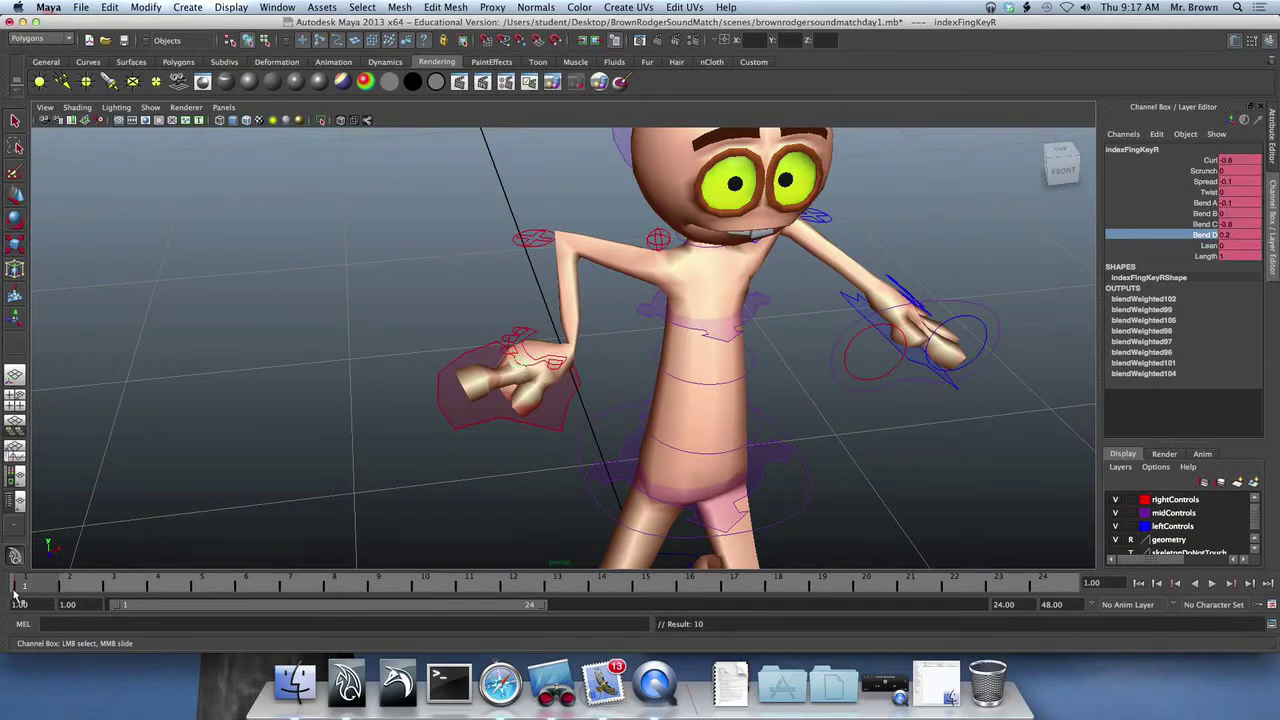
Set the right index finger's Curl to 0.2 at frame 9 and play back the finger animation.
{"action": "left_click_drag", "start_coordinate": [14, 588], "coordinate": [390, 588]}
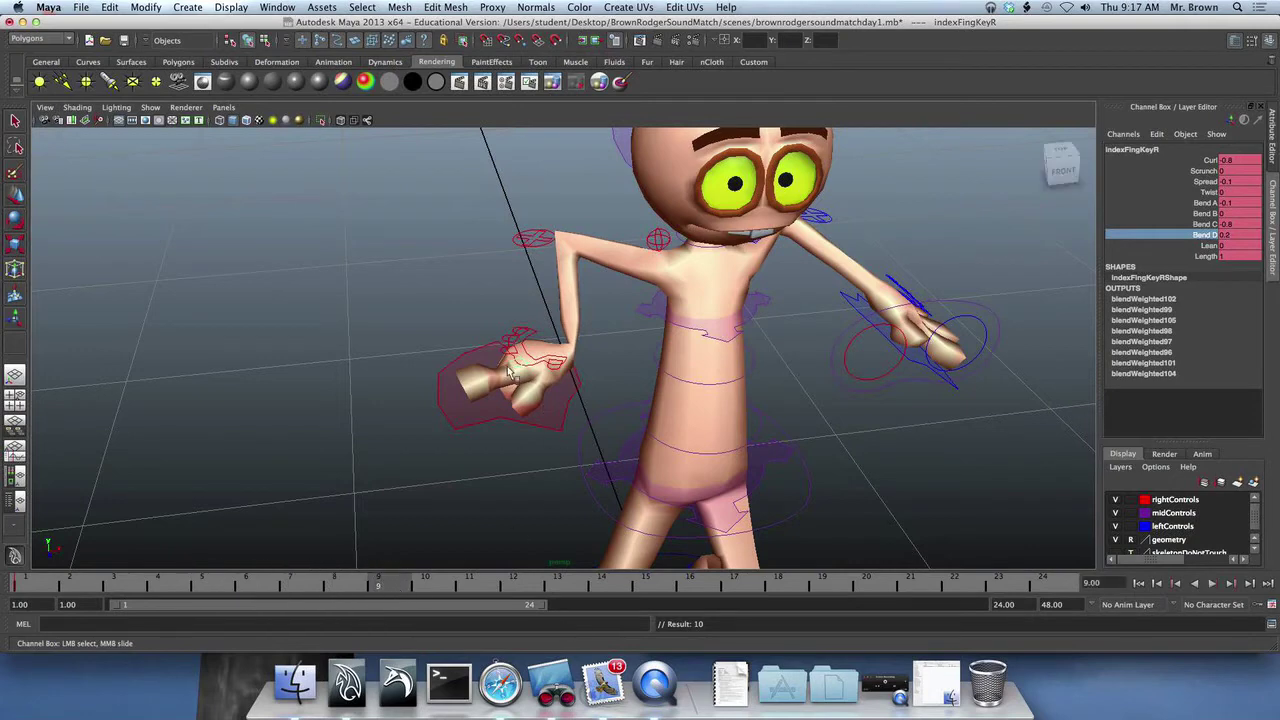
{"action": "left_click", "coordinate": [1209, 160]}
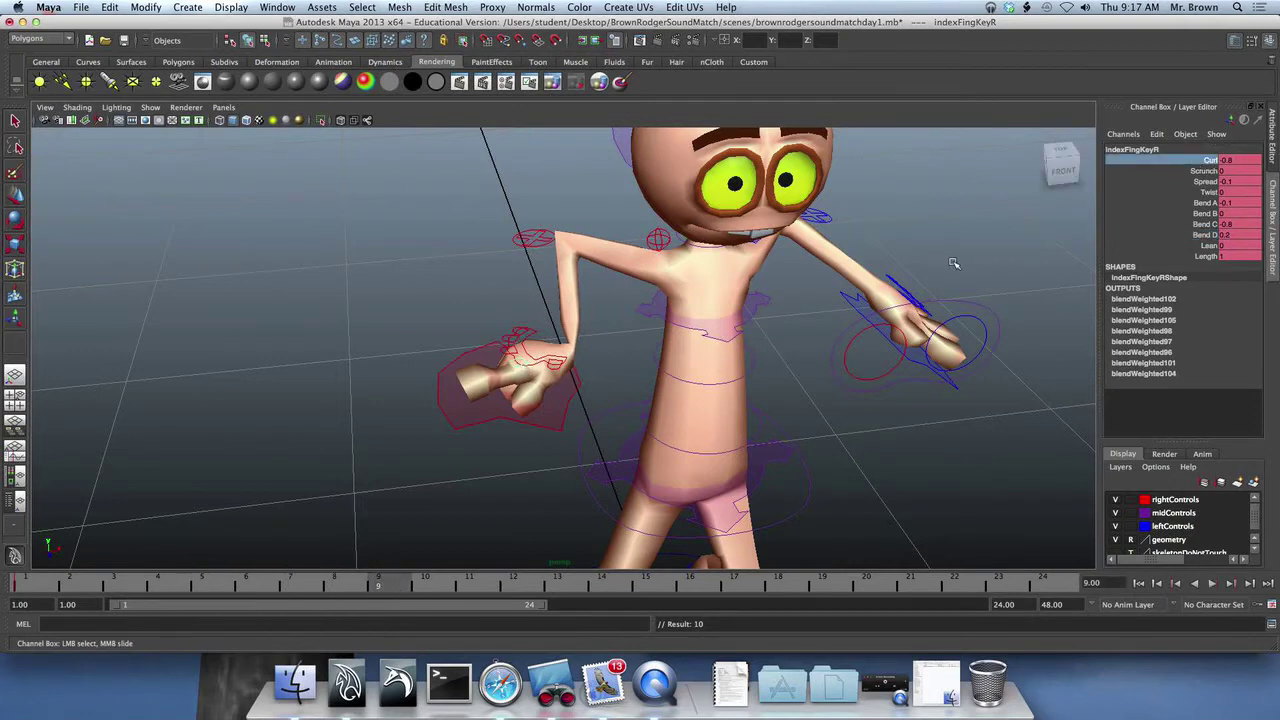
{"action": "mouse_move", "coordinate": [956, 262]}
{"action": "middle_mouse_down"}
{"action": "mouse_move", "coordinate": [945, 261]}
{"action": "mouse_move", "coordinate": [959, 261]}
{"action": "middle_mouse_up"}
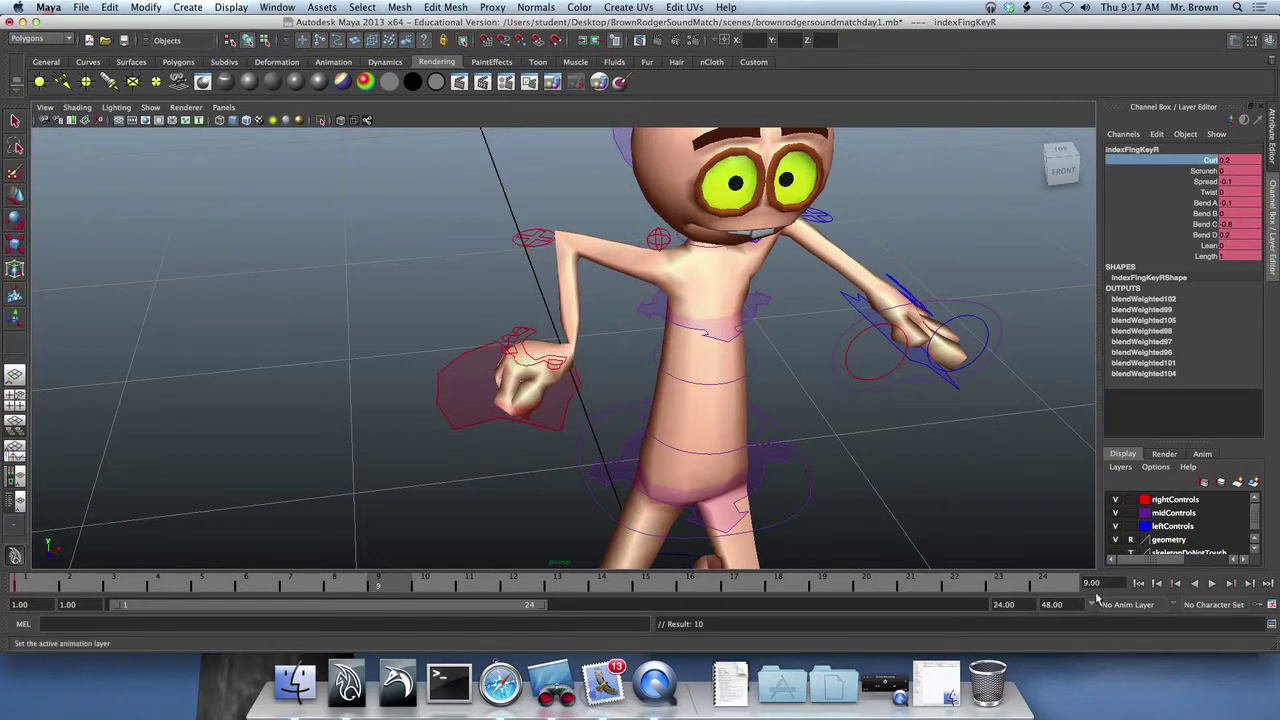
{"action": "left_click", "coordinate": [1211, 583]}
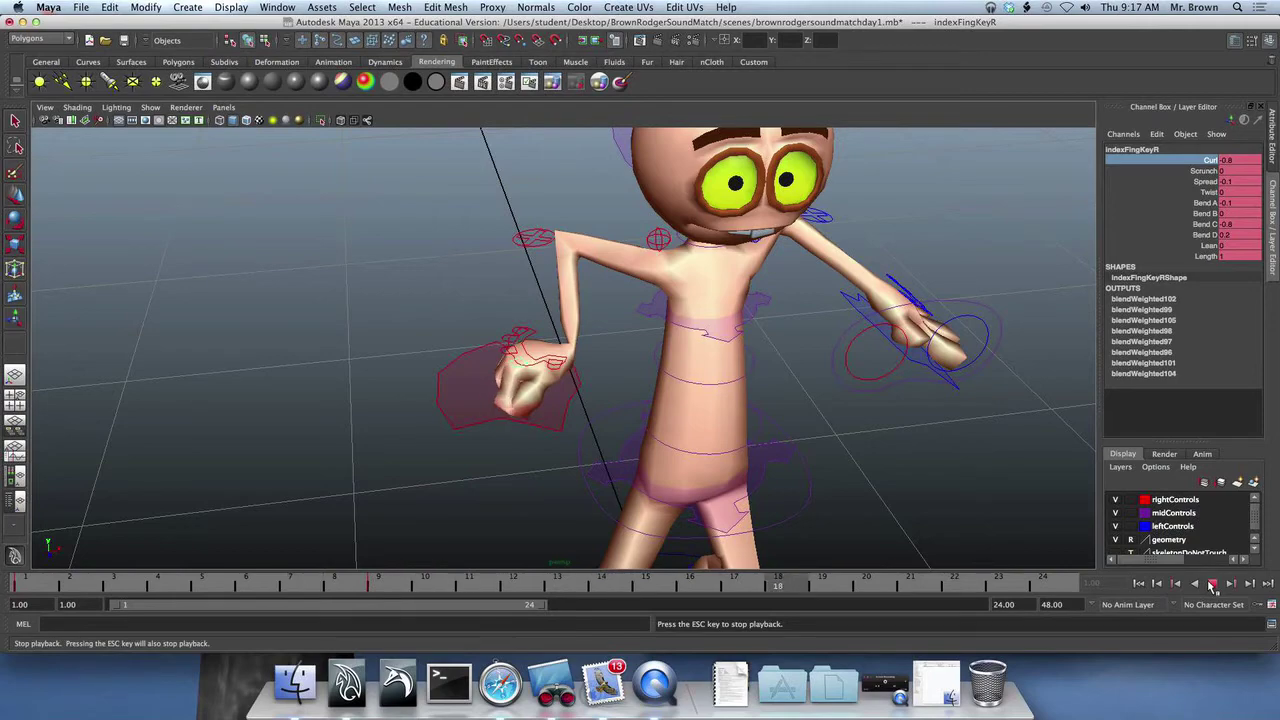
{"action": "left_click", "coordinate": [1212, 585]}
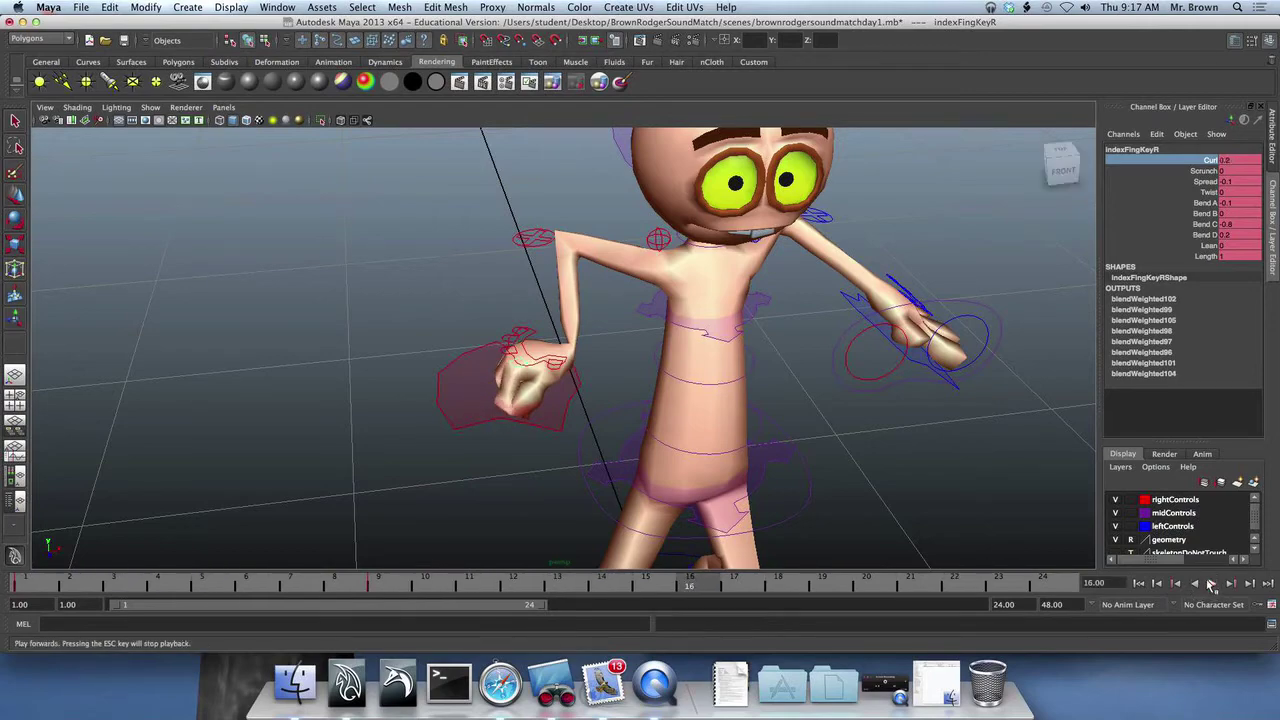
Frame the character's head and the face control panel above it from the front.
{"action": "left_click_drag", "start_coordinate": [1008, 515], "coordinate": [977, 510], "text": "alt"}
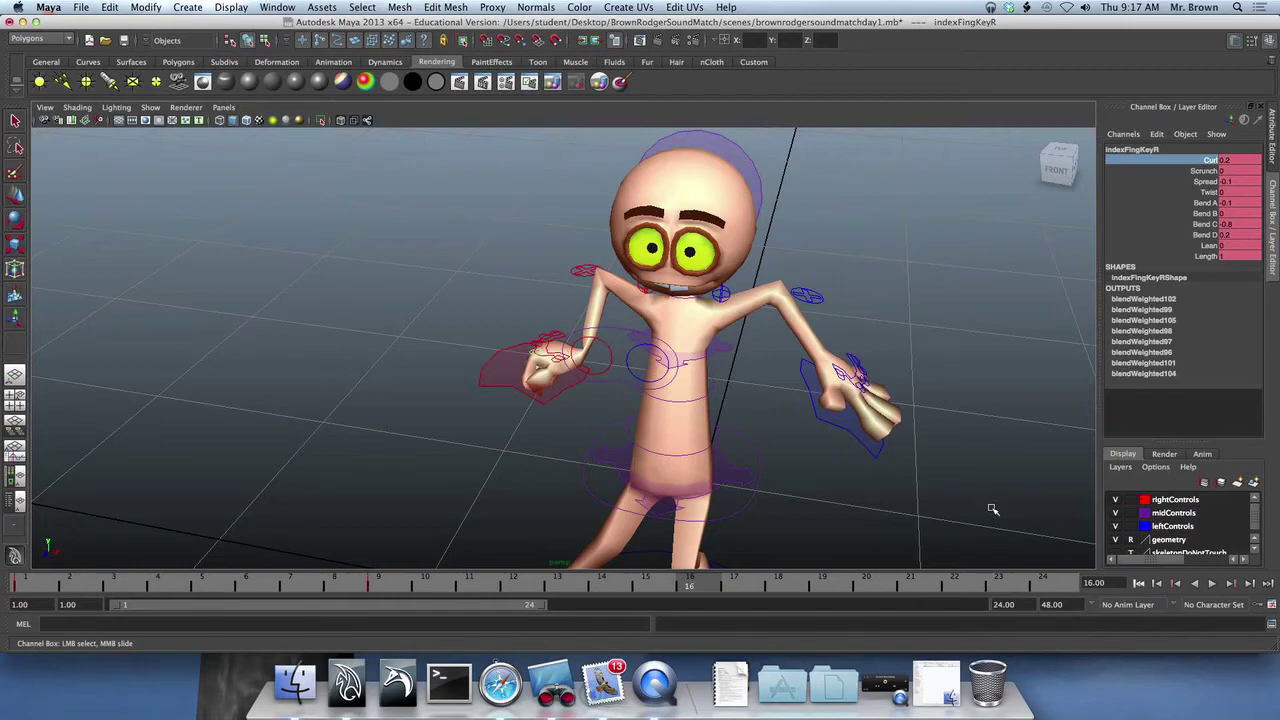
{"action": "mouse_move", "coordinate": [963, 512]}
{"action": "left_mouse_down", "text": "alt"}
{"action": "mouse_move", "coordinate": [951, 520]}
{"action": "mouse_move", "coordinate": [974, 486]}
{"action": "mouse_move", "coordinate": [920, 518]}
{"action": "mouse_move", "coordinate": [951, 494]}
{"action": "left_mouse_up", "text": "alt"}
{"action": "middle_click_drag", "start_coordinate": [951, 494], "coordinate": [925, 503], "text": "alt"}
{"action": "scroll", "coordinate": [985, 545], "scroll_direction": "up", "scroll_amount": 6}
{"action": "scroll", "coordinate": [994, 540], "scroll_direction": "down", "scroll_amount": 1}
{"action": "scroll", "coordinate": [940, 509], "scroll_direction": "down", "scroll_amount": 6}
{"action": "left_click_drag", "start_coordinate": [926, 504], "coordinate": [937, 501], "text": "alt"}
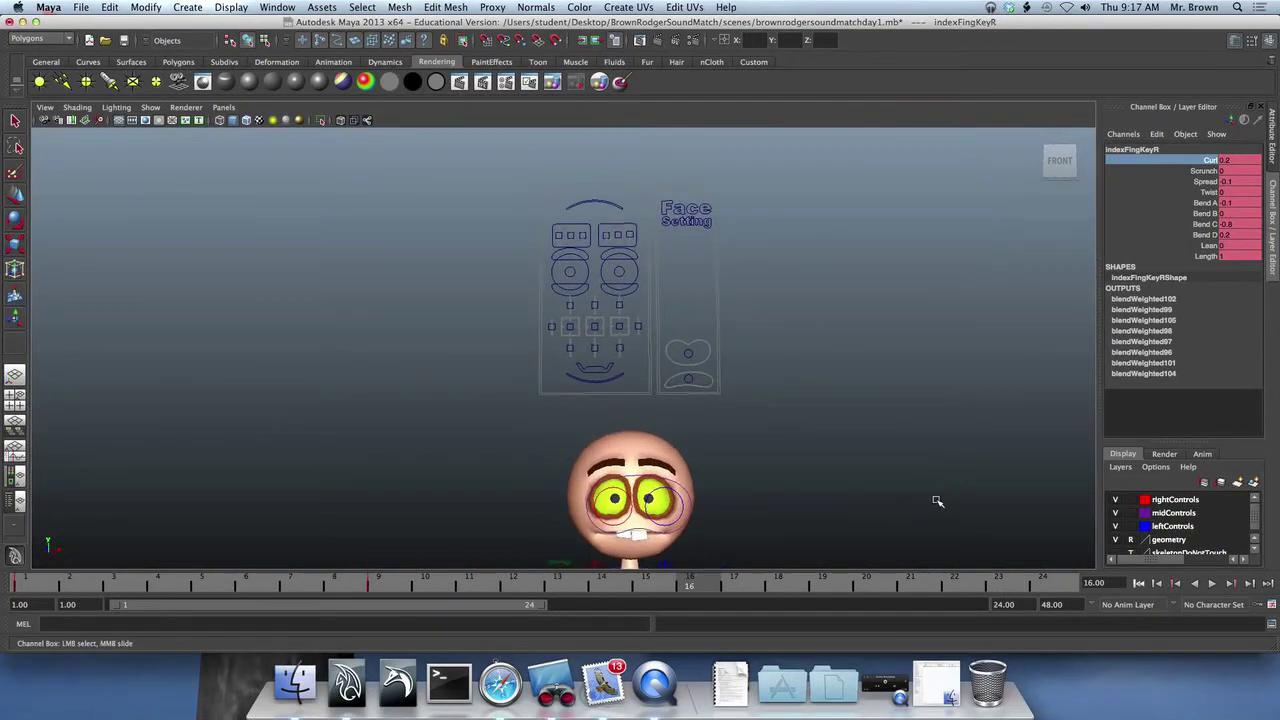
Try raising the left eye look control to about Translate Y 0.565 and moving the right one, and undo both moves.
{"action": "left_click", "coordinate": [690, 500]}
{"action": "left_click_drag", "start_coordinate": [703, 503], "coordinate": [662, 410]}
{"action": "left_click", "coordinate": [655, 494]}
{"action": "left_click", "coordinate": [666, 489]}
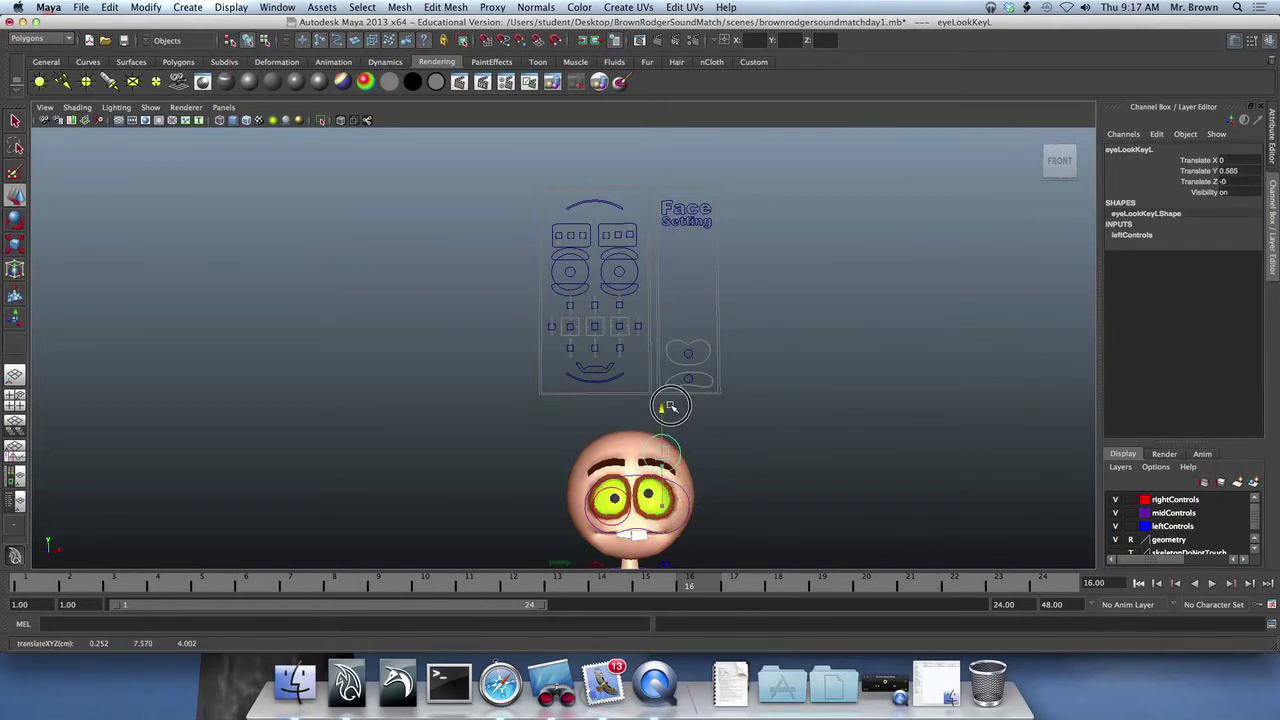
{"action": "left_click", "coordinate": [598, 516]}
{"action": "left_click_drag", "start_coordinate": [611, 463], "coordinate": [611, 509]}
{"action": "key", "text": "z"}
{"action": "key", "text": "z"}
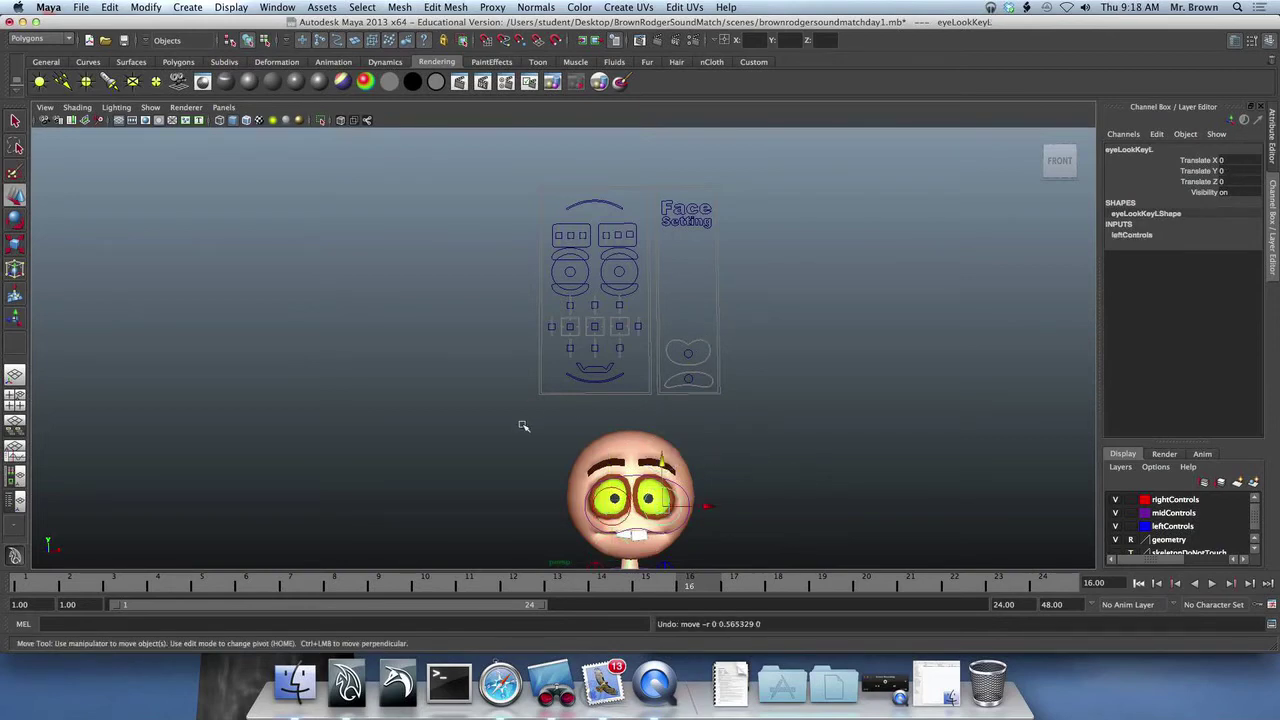
Lower the jaw control on the face panel and move the right lower lip control to about Translate Y -0.548.
{"action": "left_click", "coordinate": [576, 388]}
{"action": "left_click_drag", "start_coordinate": [594, 340], "coordinate": [596, 340]}
{"action": "left_click", "coordinate": [579, 365]}
{"action": "left_click", "coordinate": [574, 354]}
{"action": "left_click", "coordinate": [575, 348]}
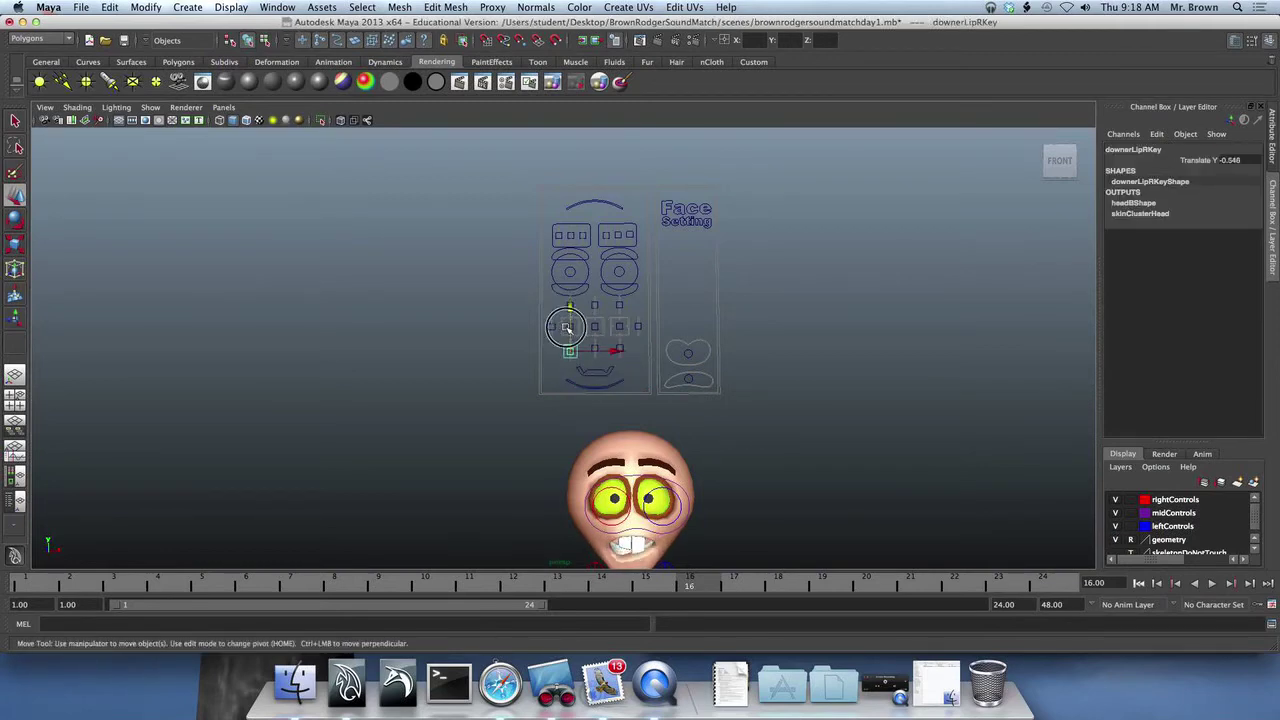
Adjust the right mouth corner control and the central mouth control on the face panel to shape a lopsided grin.
{"action": "left_click", "coordinate": [571, 326]}
{"action": "left_click_drag", "start_coordinate": [571, 289], "coordinate": [572, 225]}
{"action": "left_click", "coordinate": [596, 326]}
Narrow the right eye with the lower eyelid at about Translate Y -0.113, and move the right inner brow to about Translate Y -0.56.
{"action": "left_click", "coordinate": [555, 276]}
{"action": "left_click", "coordinate": [555, 286]}
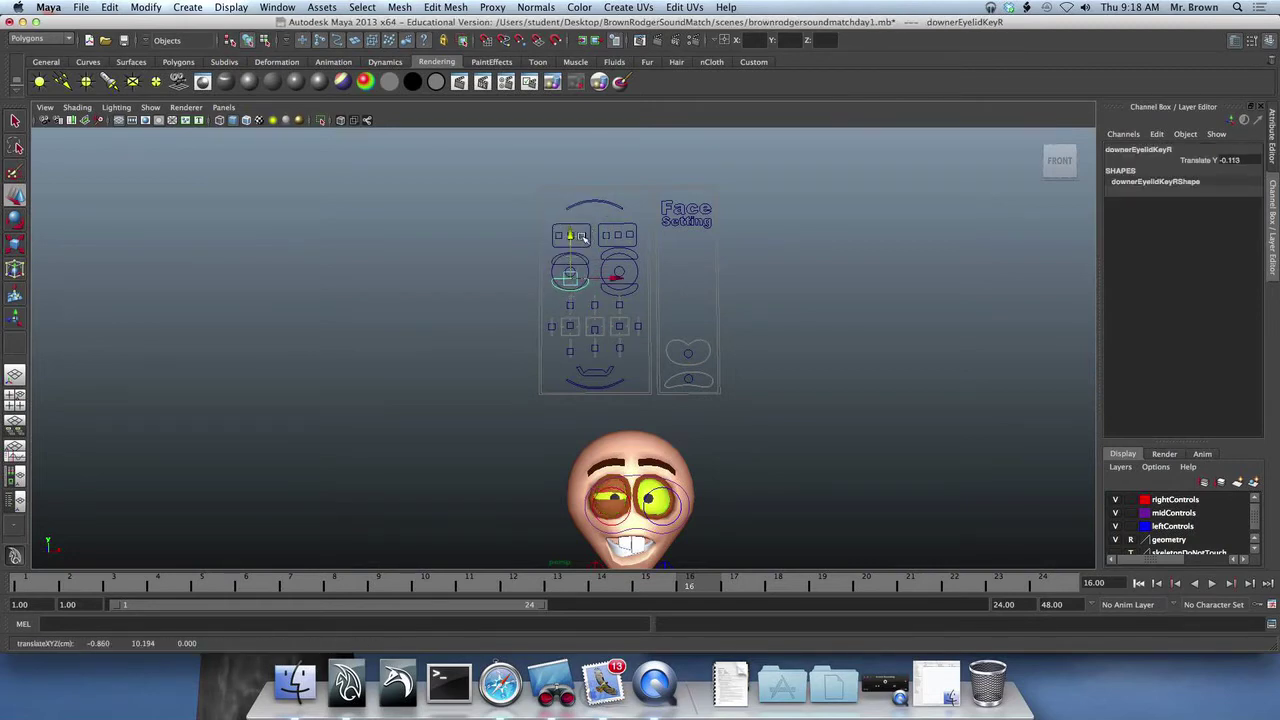
{"action": "left_click", "coordinate": [582, 236]}
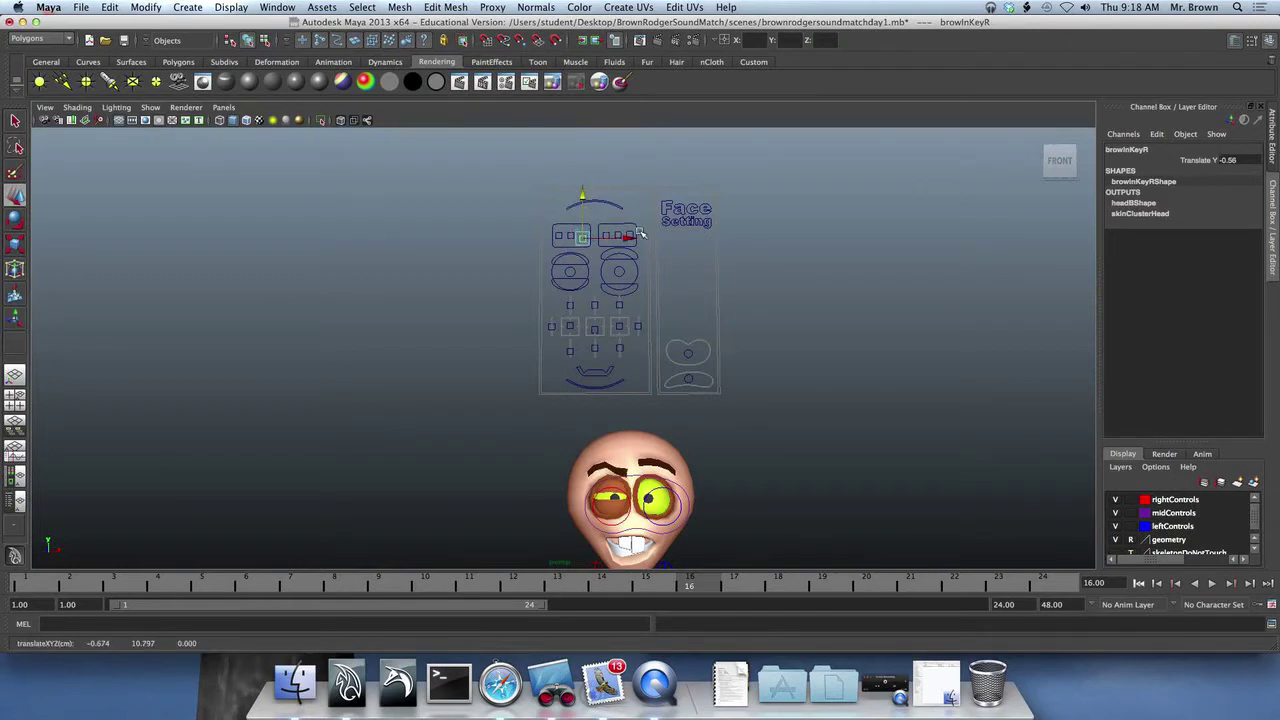
Squash the top of the head by lowering the upper head control on the face panel to Translate Y -1.
{"action": "left_click", "coordinate": [594, 207]}
{"action": "left_click_drag", "start_coordinate": [594, 146], "coordinate": [594, 162]}
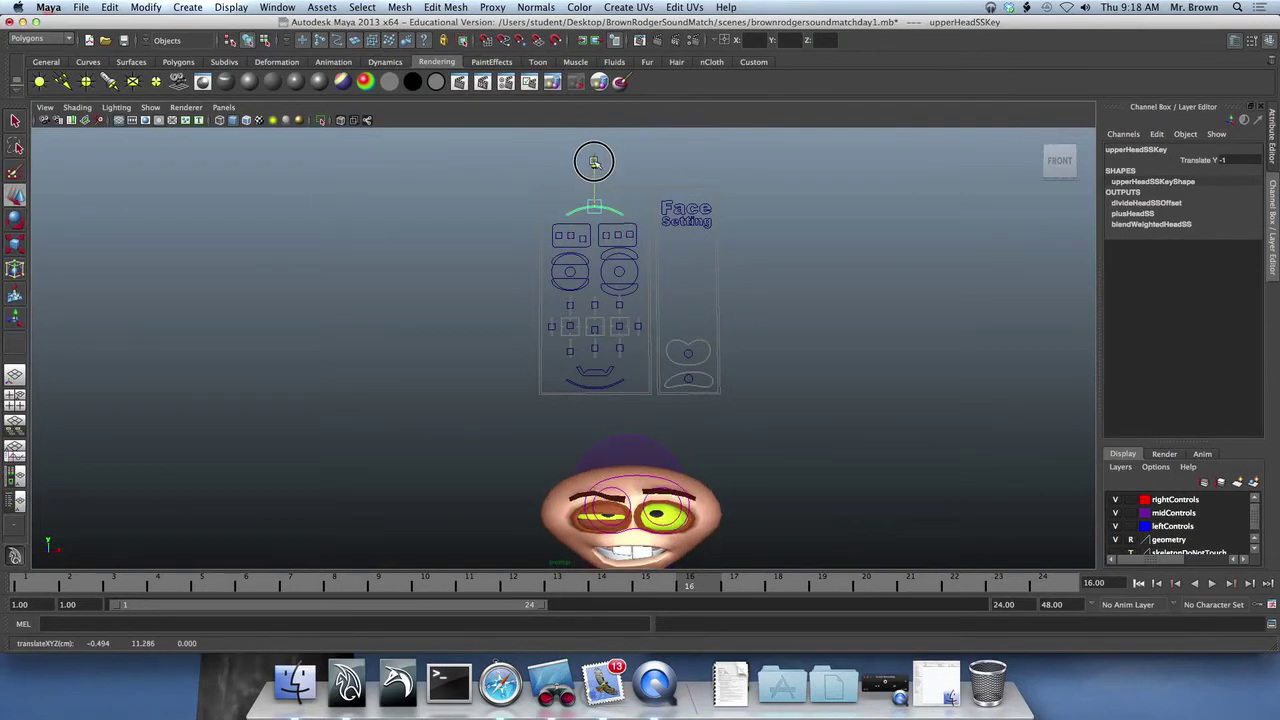
{"action": "scroll", "coordinate": [760, 340], "scroll_direction": "down", "scroll_amount": 5}
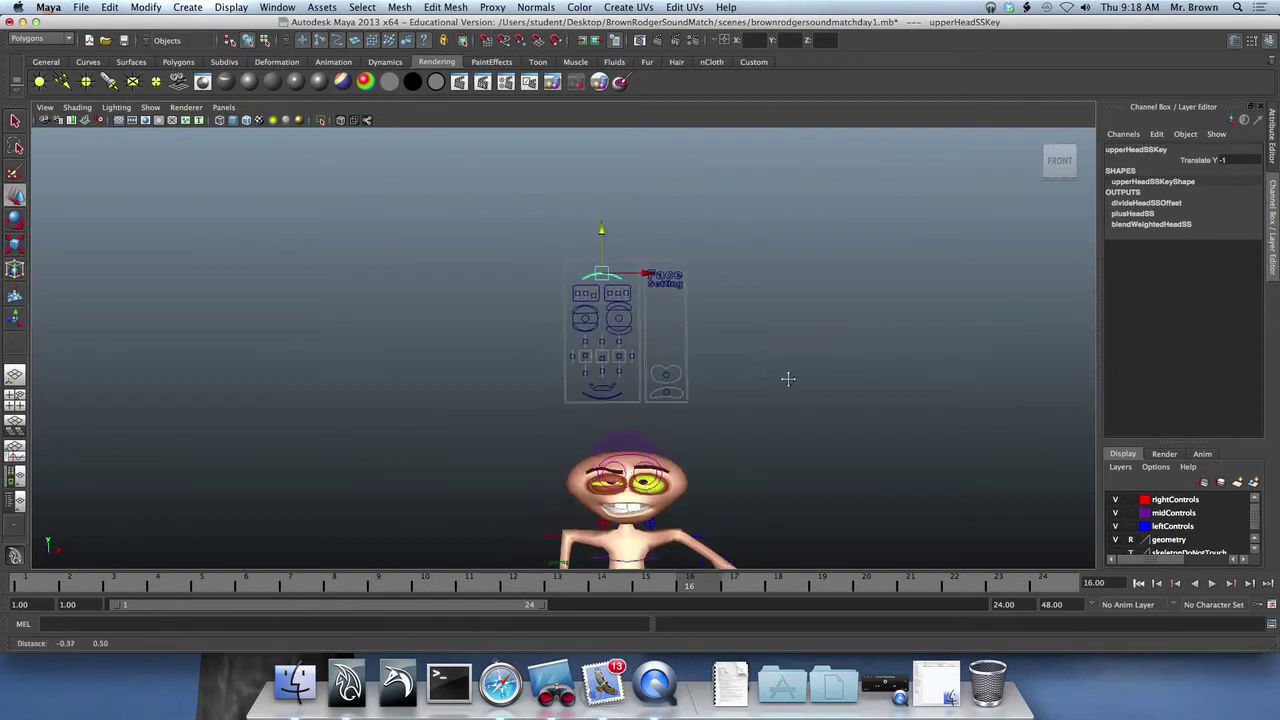
Select the Face Setting control and set its Head Size to 1.
{"action": "middle_click_drag", "start_coordinate": [788, 379], "coordinate": [749, 323], "text": "alt"}
{"action": "scroll", "coordinate": [769, 383], "scroll_direction": "up", "scroll_amount": 3}
{"action": "left_click", "coordinate": [728, 210]}
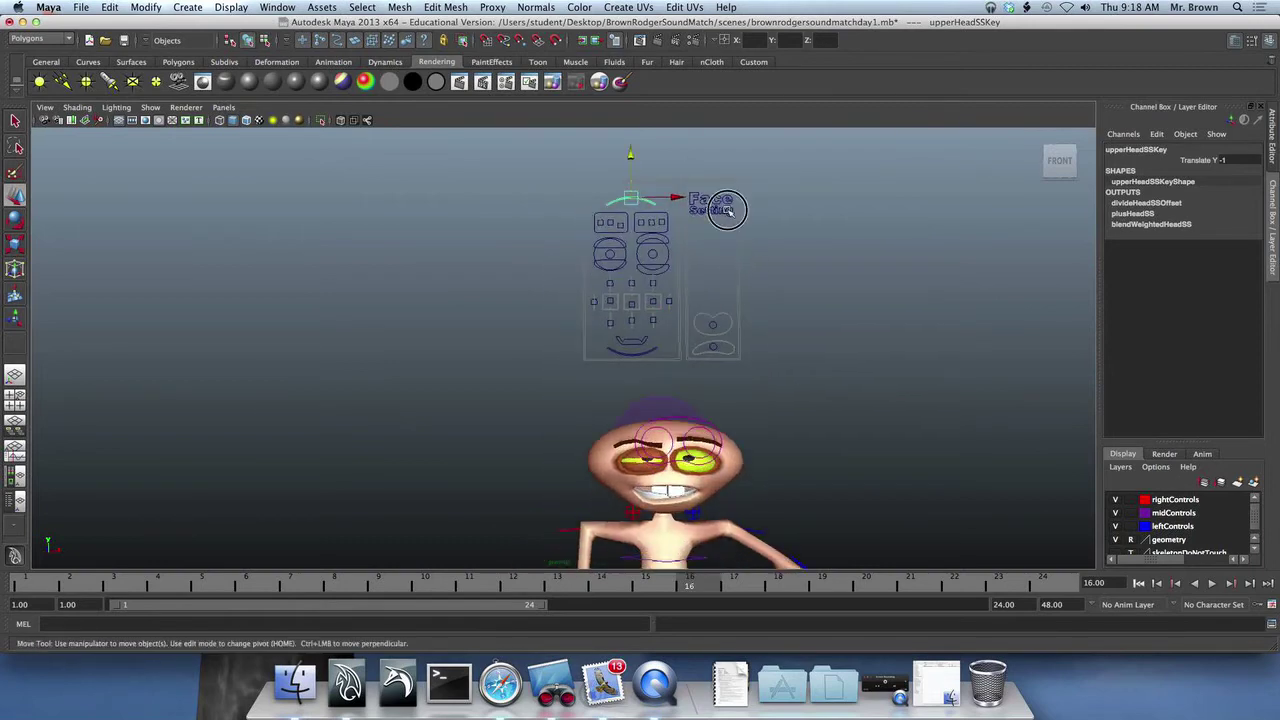
{"action": "left_click", "coordinate": [727, 209]}
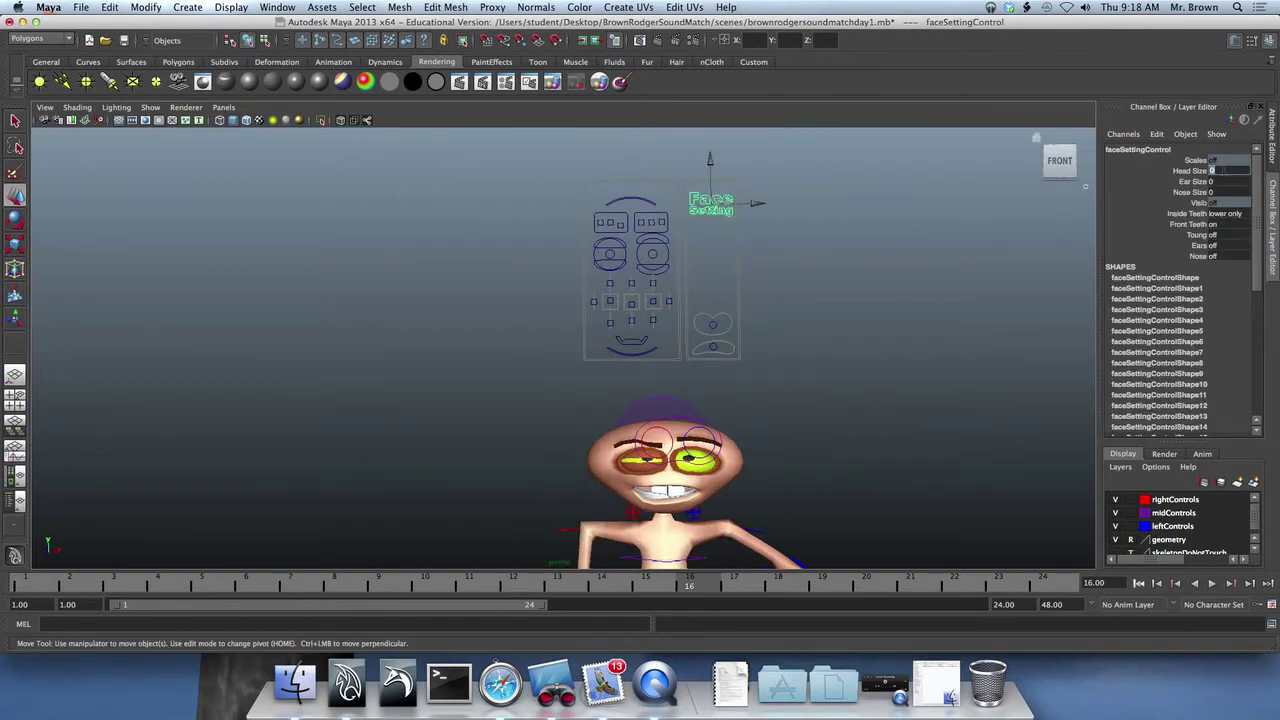
{"action": "left_click", "coordinate": [1190, 171]}
{"action": "mouse_move", "coordinate": [972, 264]}
{"action": "middle_mouse_down"}
{"action": "mouse_move", "coordinate": [990, 262]}
{"action": "mouse_move", "coordinate": [965, 268]}
{"action": "mouse_move", "coordinate": [989, 274]}
{"action": "middle_mouse_up"}
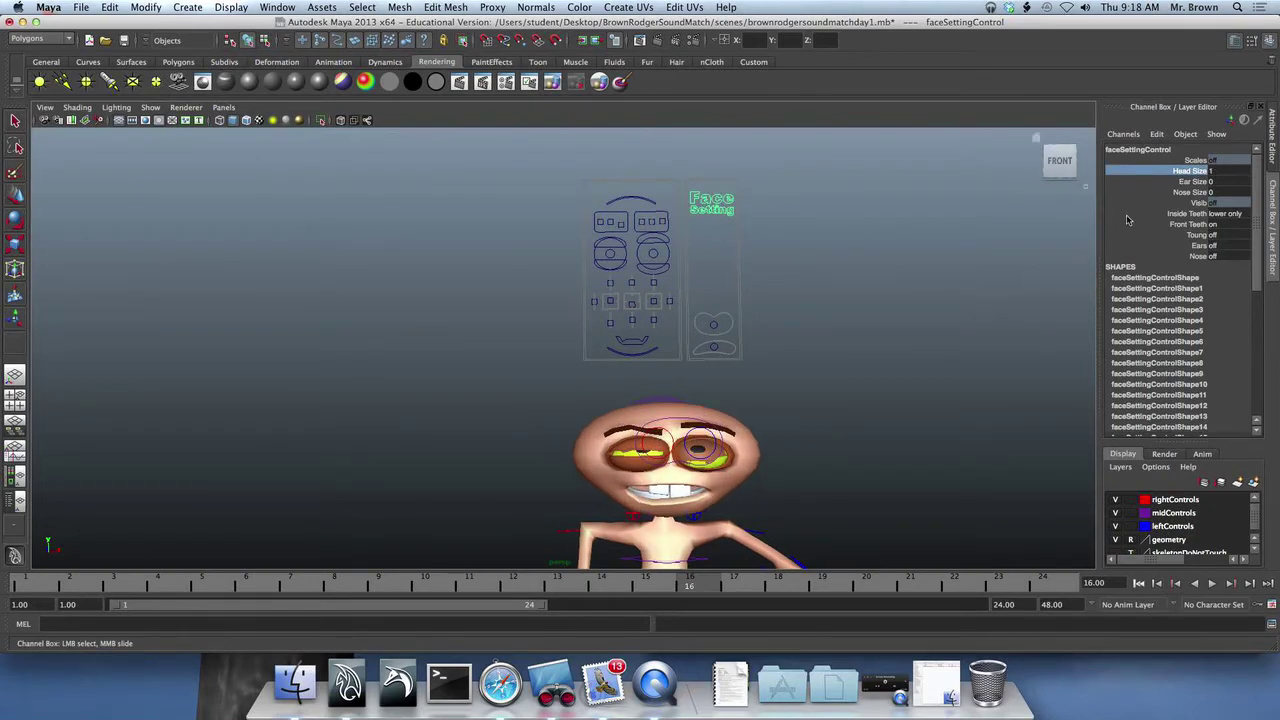
Turn on the character's Ears and Nose in the face settings.
{"action": "left_click", "coordinate": [1199, 182]}
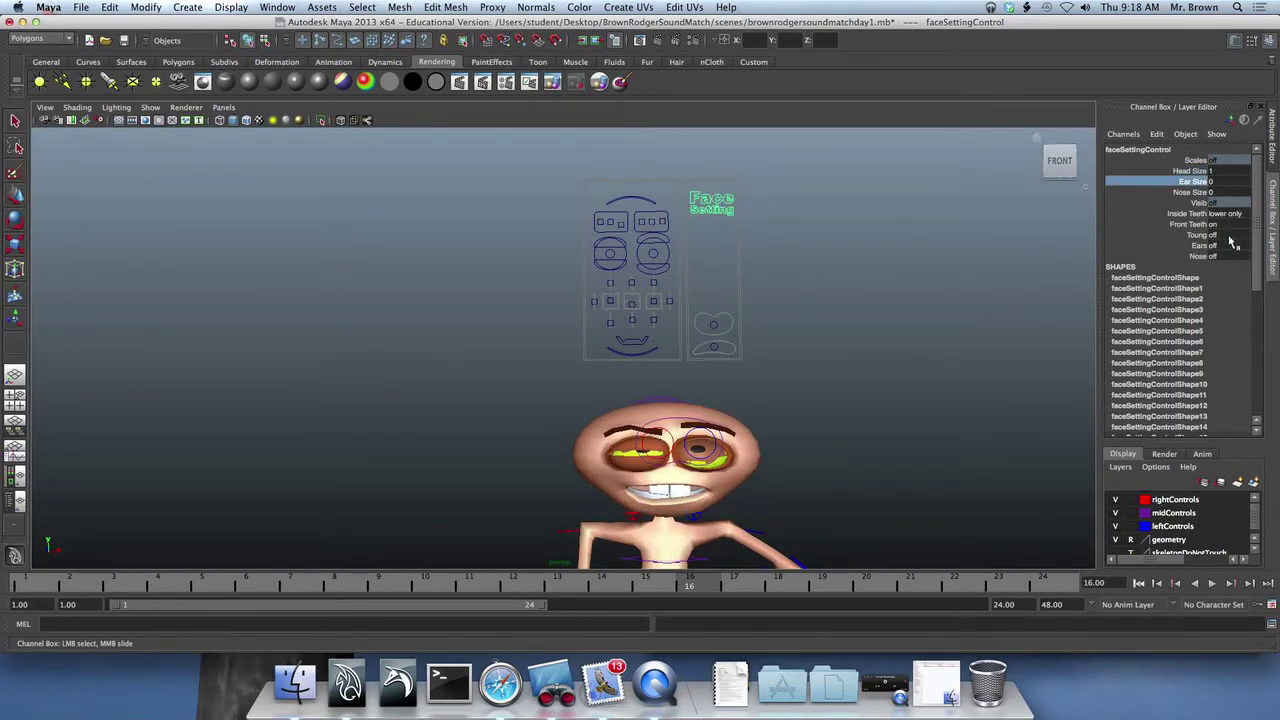
{"action": "left_click", "coordinate": [1228, 246]}
{"action": "left_click", "coordinate": [1228, 268]}
{"action": "left_click", "coordinate": [1228, 256]}
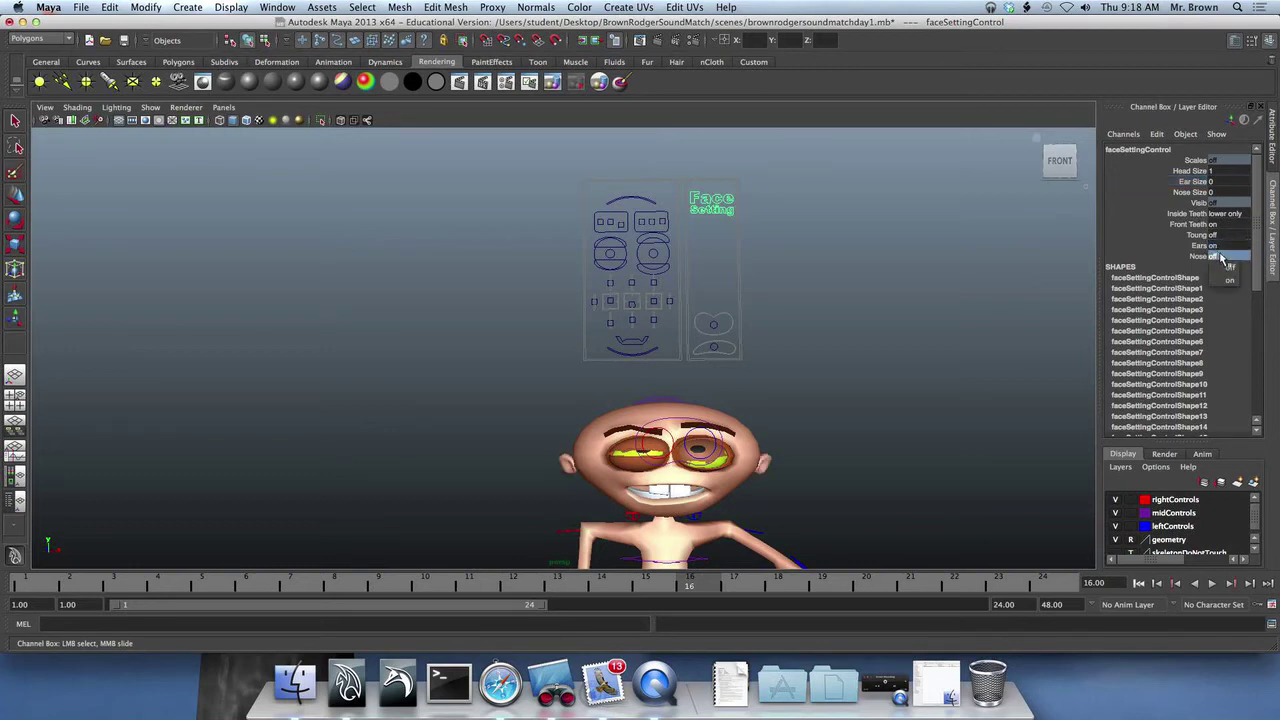
{"action": "left_click", "coordinate": [1230, 280]}
Turn off Front Teeth and set Inside Teeth to both in the face settings.
{"action": "left_click", "coordinate": [1228, 224]}
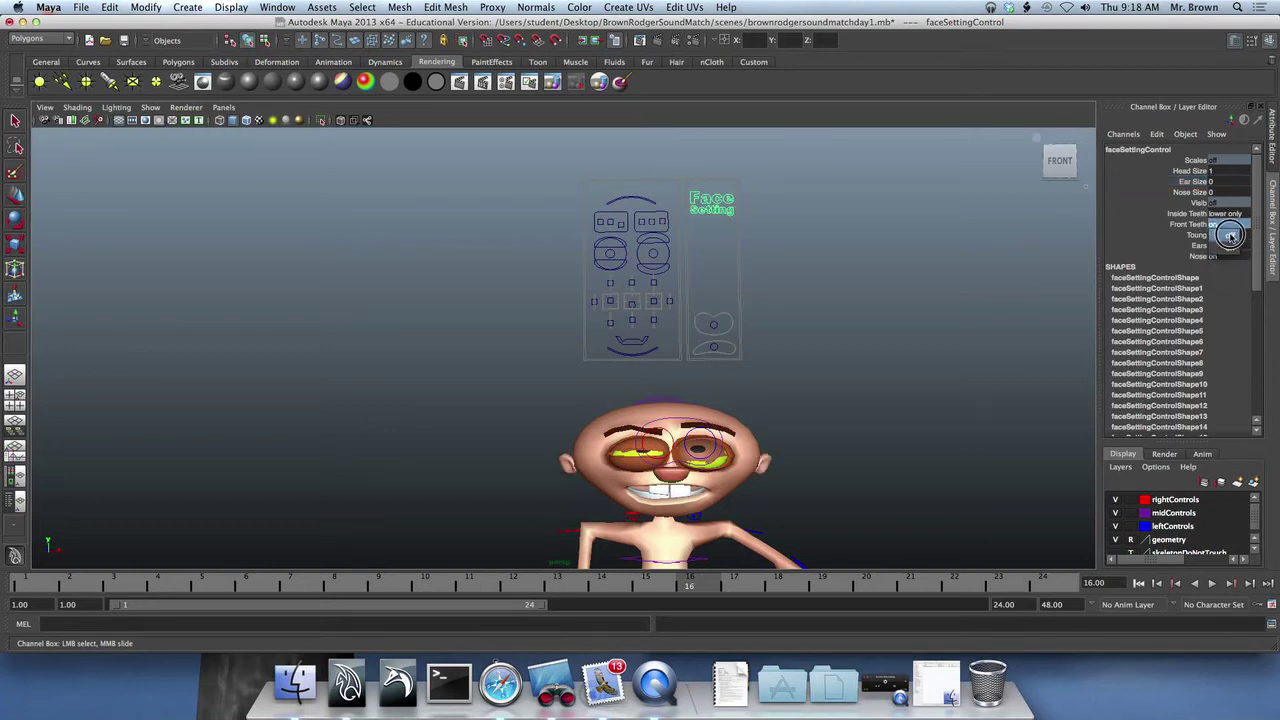
{"action": "left_click", "coordinate": [1230, 237]}
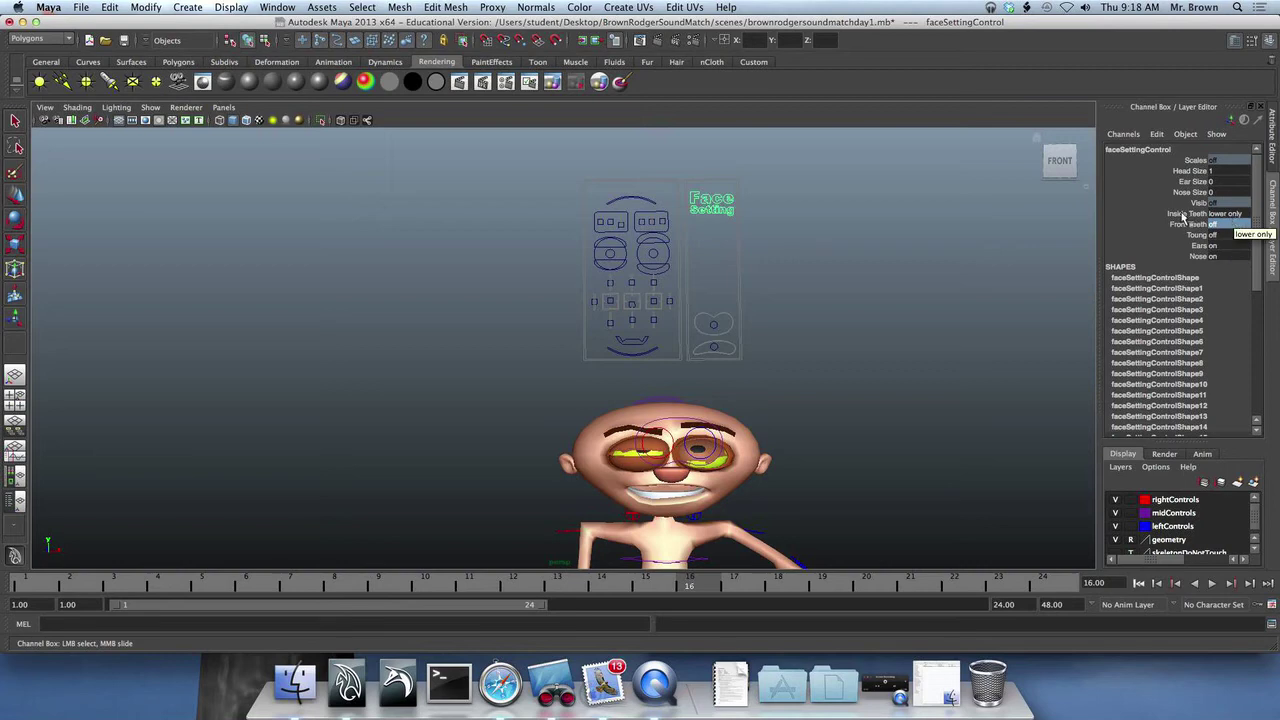
{"action": "left_click", "coordinate": [1228, 214]}
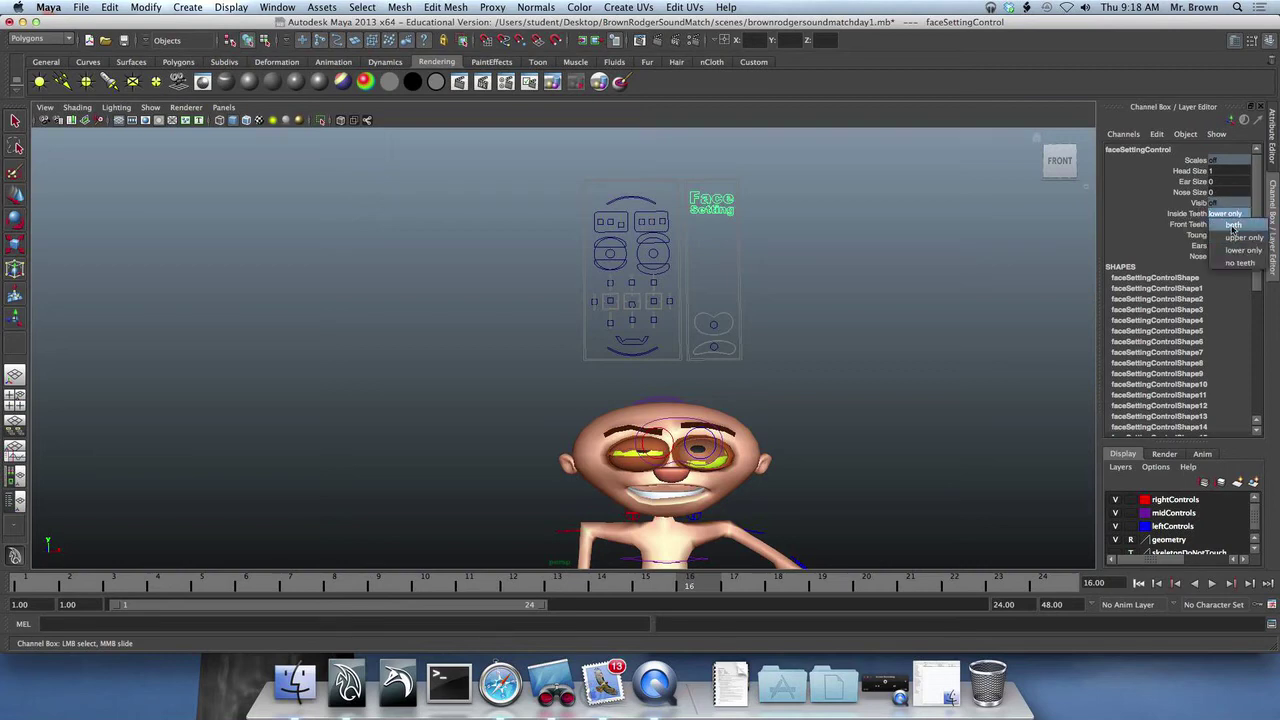
{"action": "left_click", "coordinate": [1233, 225]}
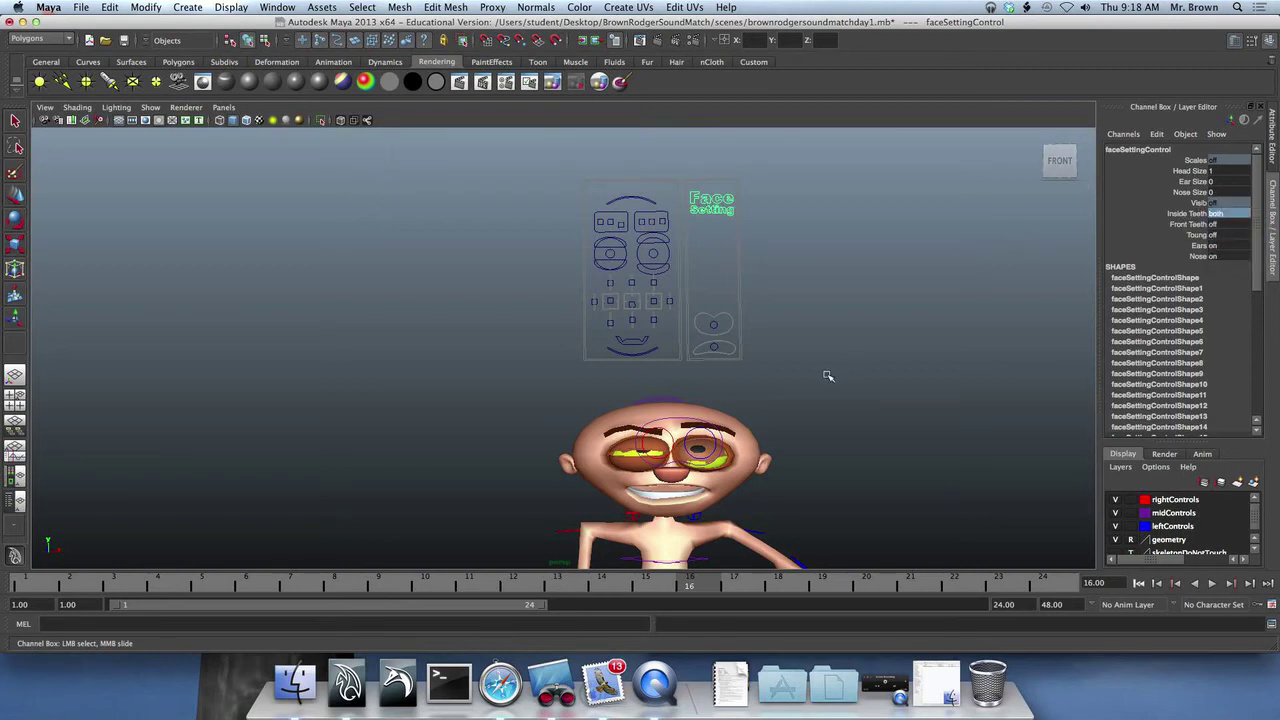
Set both Ear Size and Nose Size to 1 in the face settings.
{"action": "left_click", "coordinate": [1191, 182]}
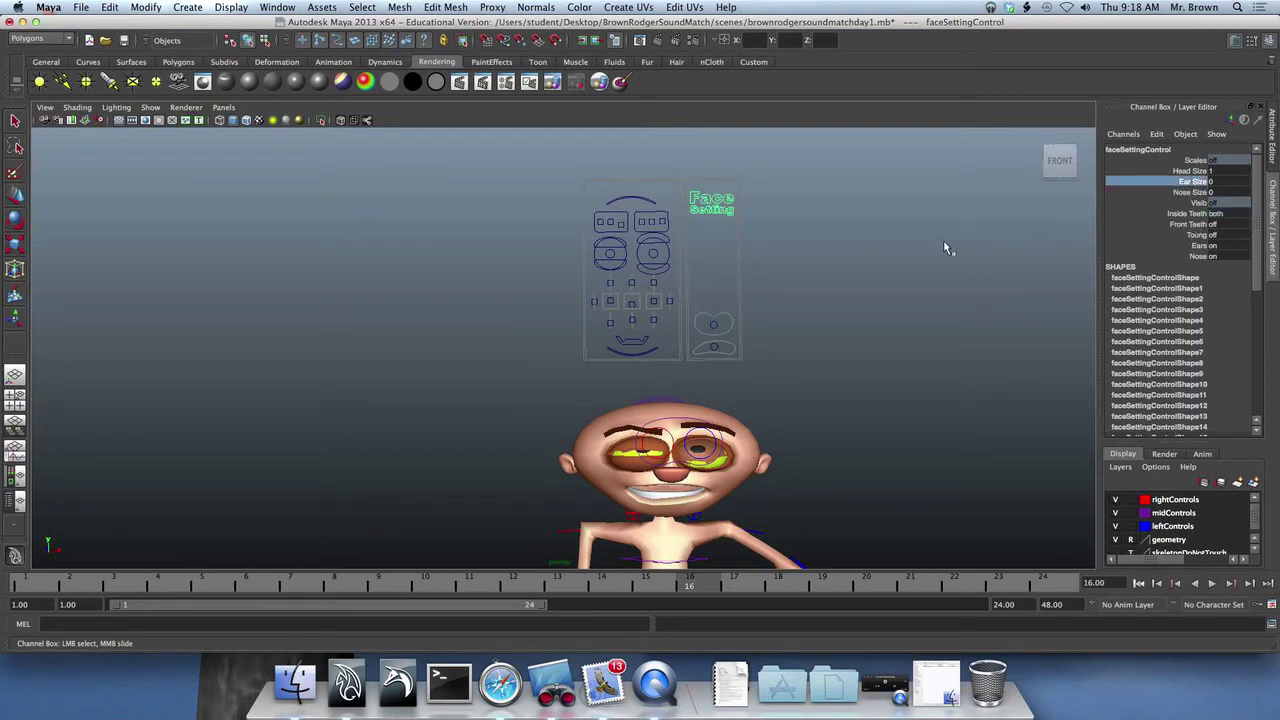
{"action": "middle_click_drag", "start_coordinate": [943, 241], "coordinate": [979, 224]}
{"action": "left_click", "coordinate": [1189, 193]}
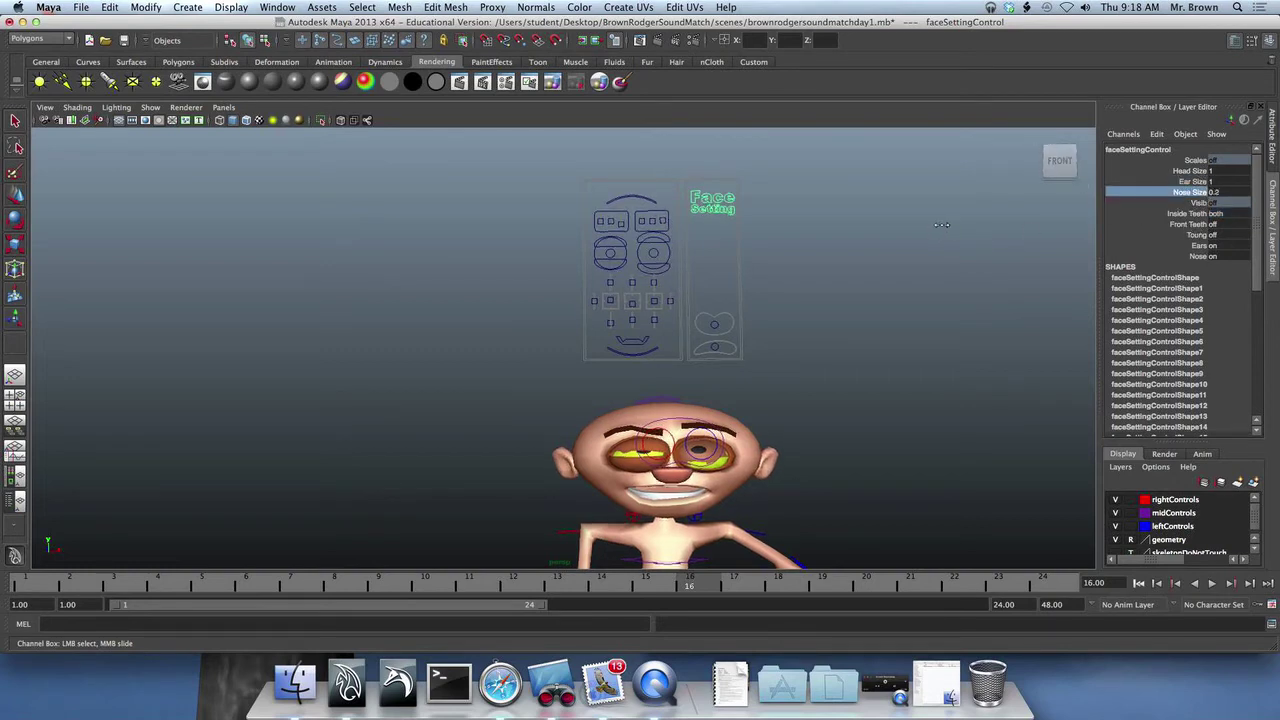
Turn on the tongue and pose it with its two controls, placing the bend control at about Translate X 0.264, Y 0.271.
{"action": "left_click", "coordinate": [1198, 236]}
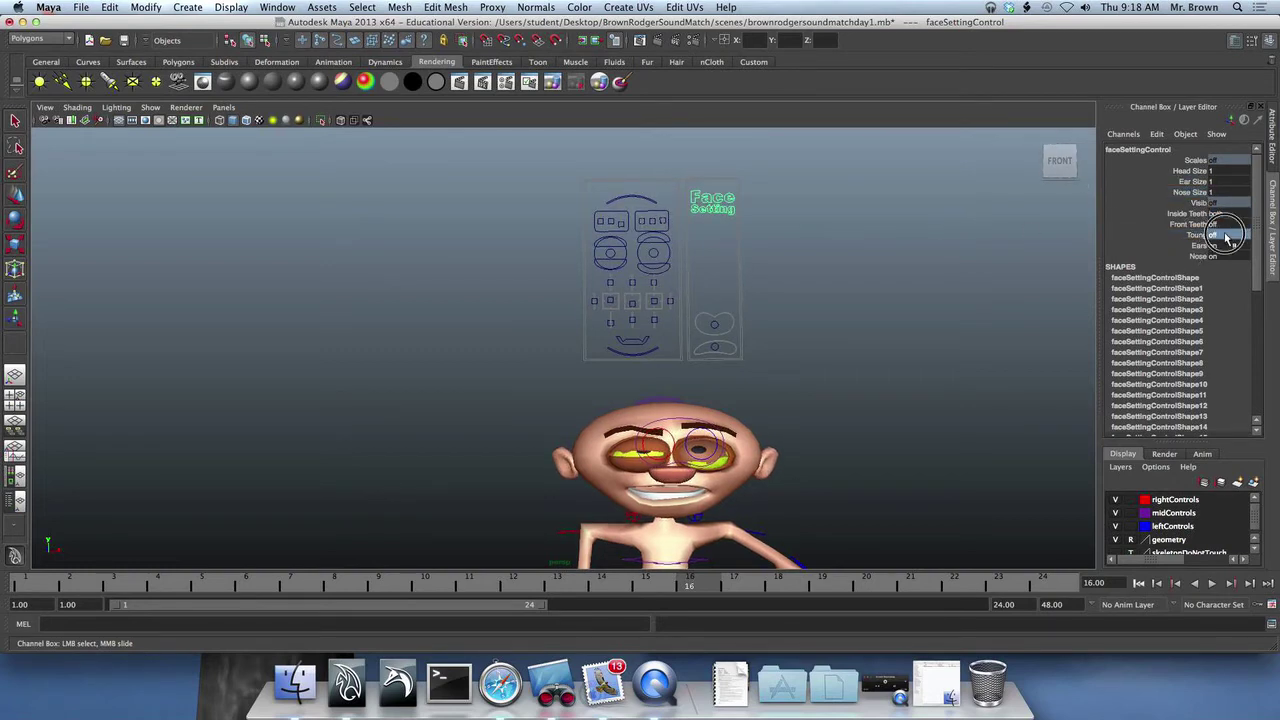
{"action": "left_click", "coordinate": [1230, 235]}
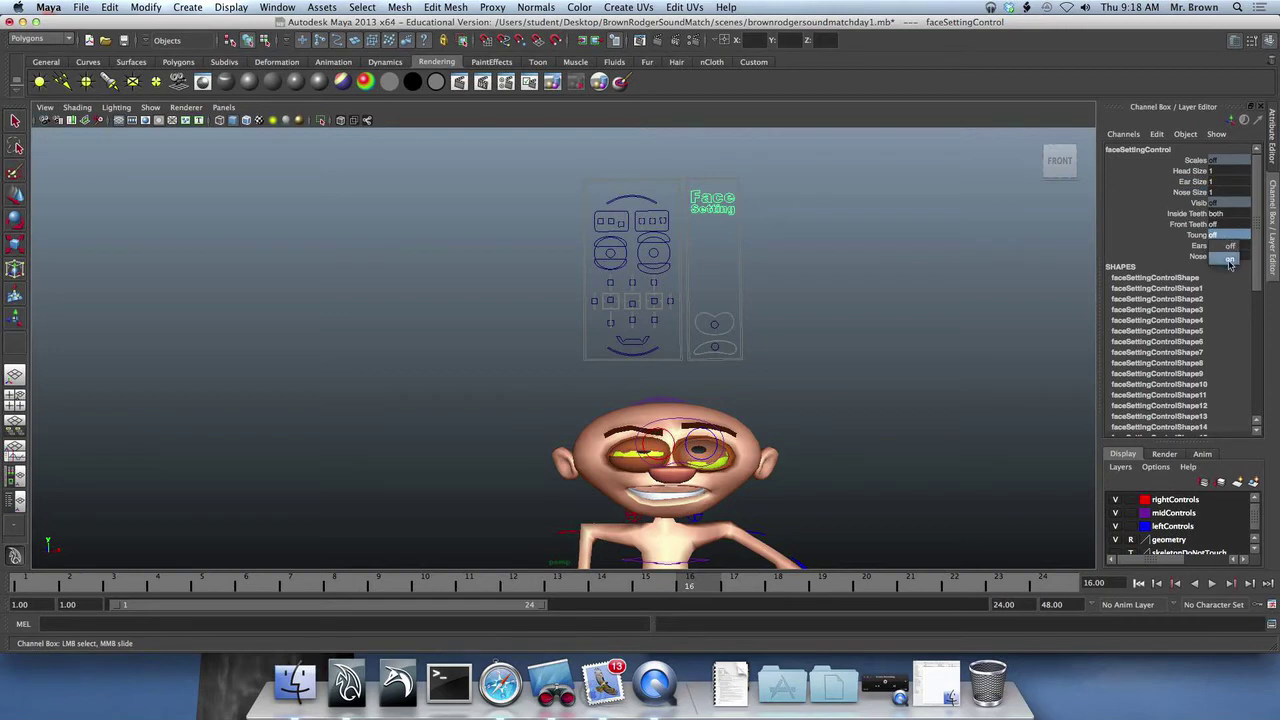
{"action": "left_click", "coordinate": [711, 318]}
{"action": "left_click_drag", "start_coordinate": [696, 305], "coordinate": [727, 336]}
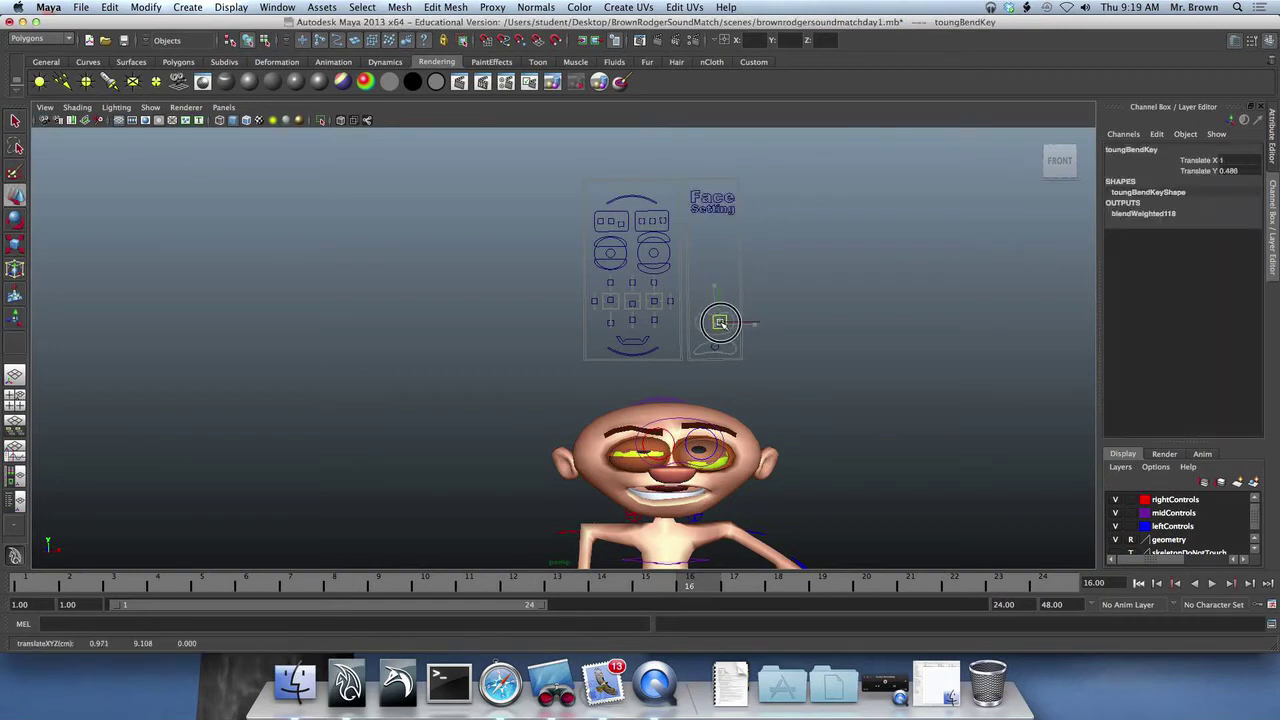
{"action": "left_click", "coordinate": [716, 347]}
{"action": "mouse_move", "coordinate": [716, 347]}
{"action": "left_mouse_down"}
{"action": "mouse_move", "coordinate": [692, 350]}
{"action": "mouse_move", "coordinate": [700, 319]}
{"action": "mouse_move", "coordinate": [754, 330]}
{"action": "mouse_move", "coordinate": [742, 316]}
{"action": "mouse_move", "coordinate": [712, 332]}
{"action": "mouse_move", "coordinate": [737, 304]}
{"action": "mouse_move", "coordinate": [712, 345]}
{"action": "mouse_move", "coordinate": [726, 320]}
{"action": "mouse_move", "coordinate": [706, 326]}
{"action": "mouse_move", "coordinate": [729, 331]}
{"action": "mouse_move", "coordinate": [716, 333]}
{"action": "left_mouse_up"}
{"action": "left_click", "coordinate": [716, 325]}
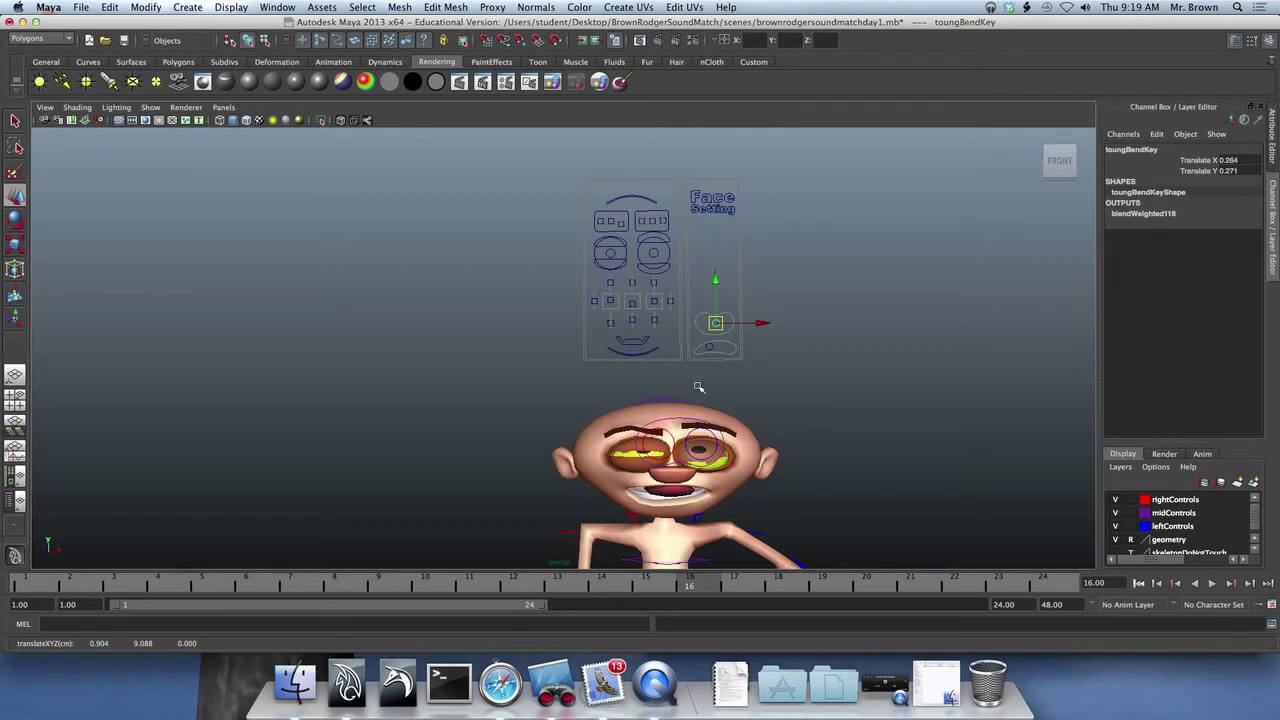
Open iTunes by finding it with a Spotlight search.
{"action": "left_click", "coordinate": [1238, 7]}
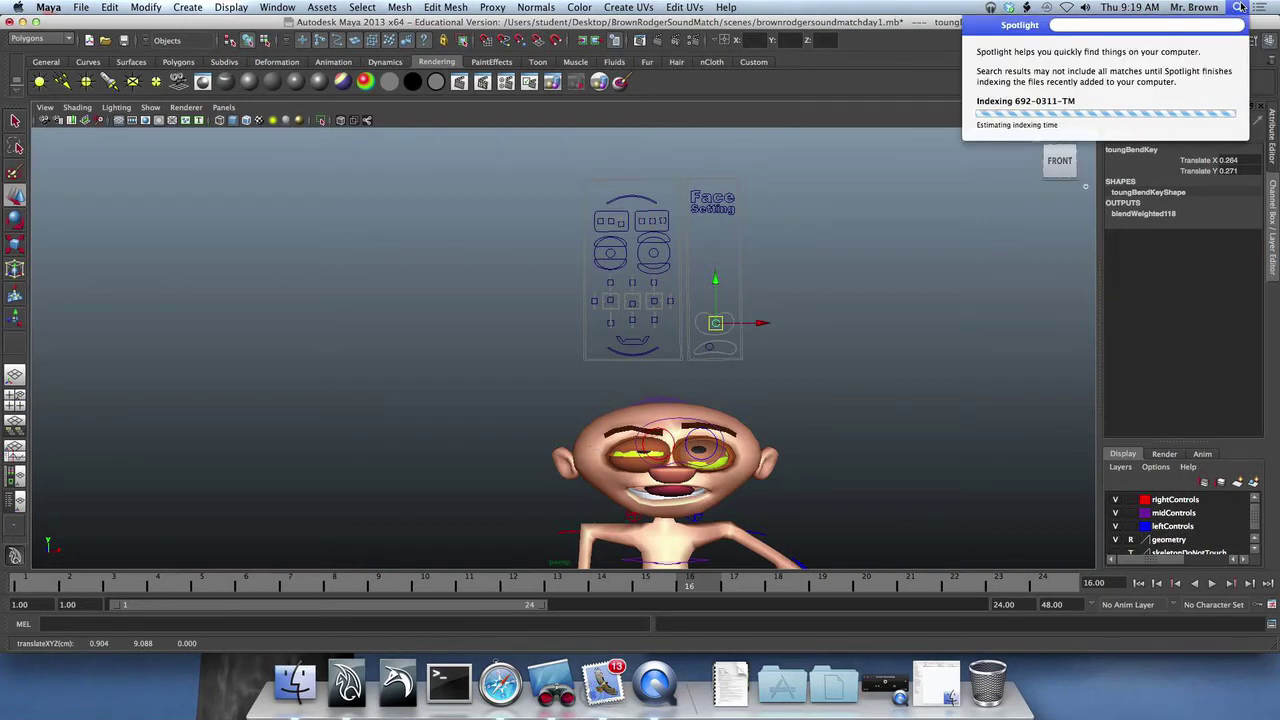
{"action": "type", "text": "itune"}
{"action": "key", "text": "Return"}
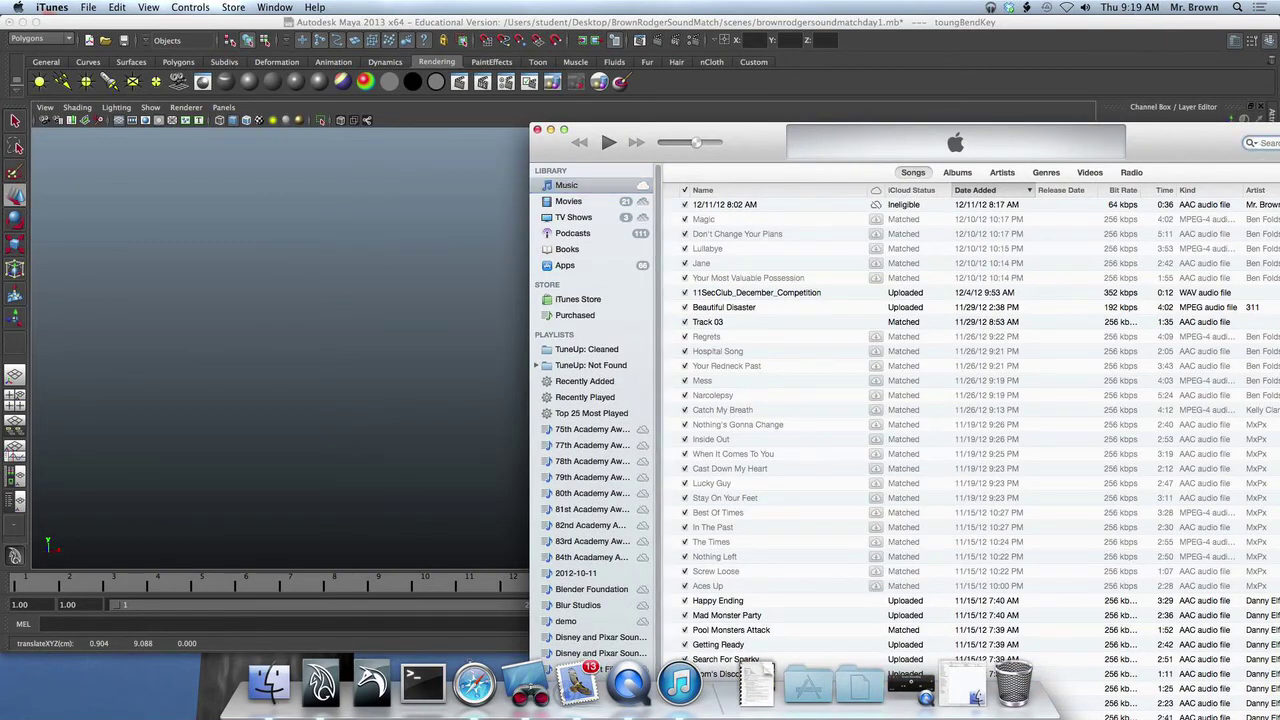
Search the music library for "muppets" and play the album The Muppets (Original Soundtrack).
{"action": "left_click", "coordinate": [1262, 143]}
{"action": "type", "text": "muppet"}
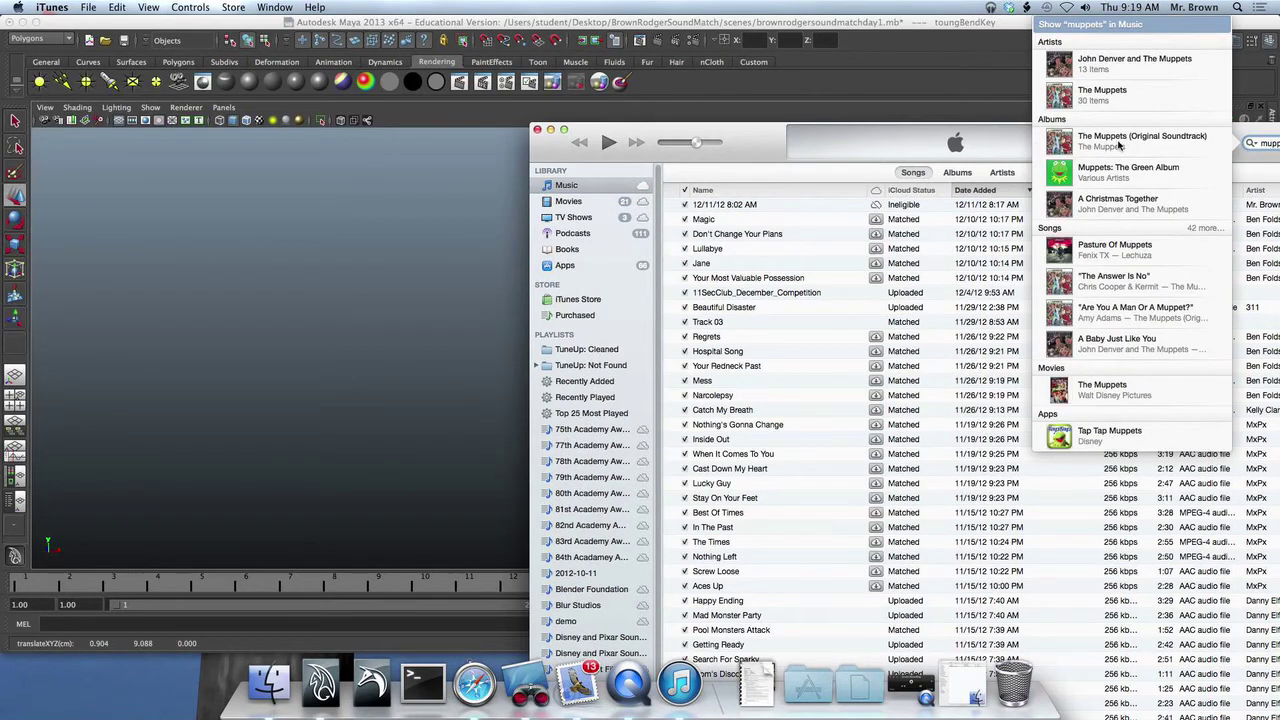
{"action": "type", "text": "s"}
{"action": "left_click", "coordinate": [1120, 141]}
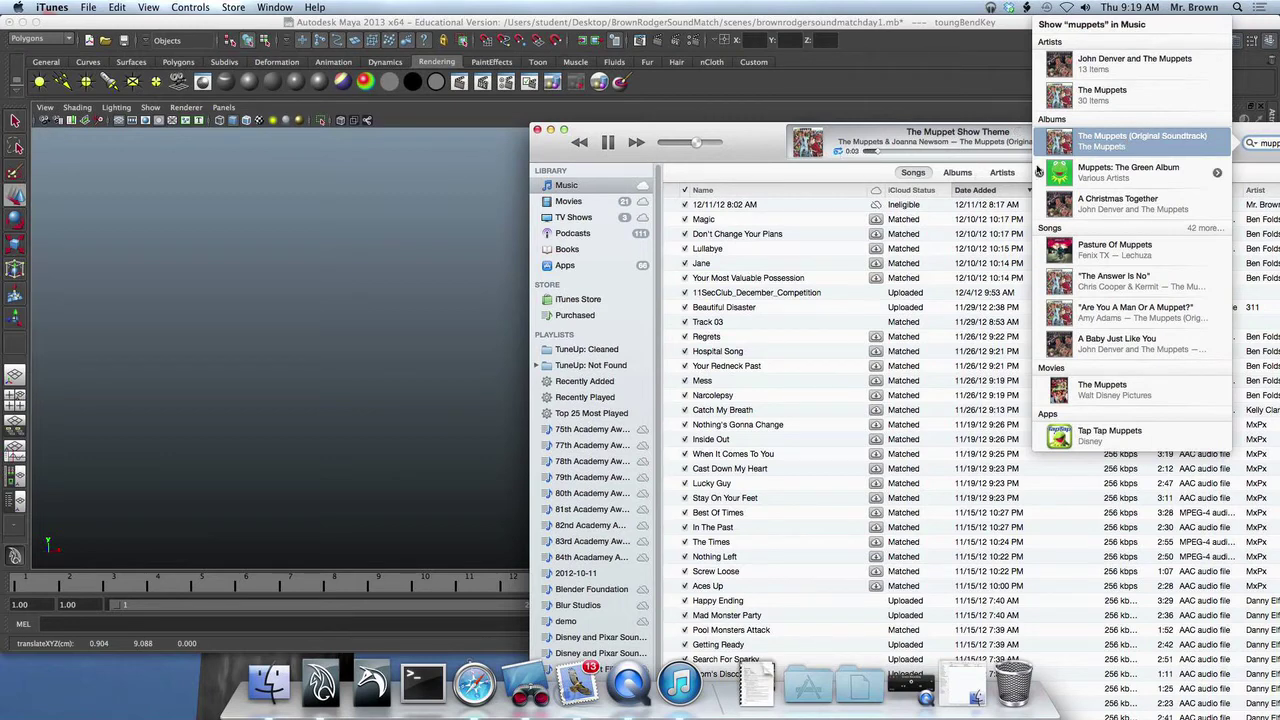
Show the music library by albums, search for "muppets" and open the track list of The Muppets (Original Soundtrack).
{"action": "left_click", "coordinate": [957, 172]}
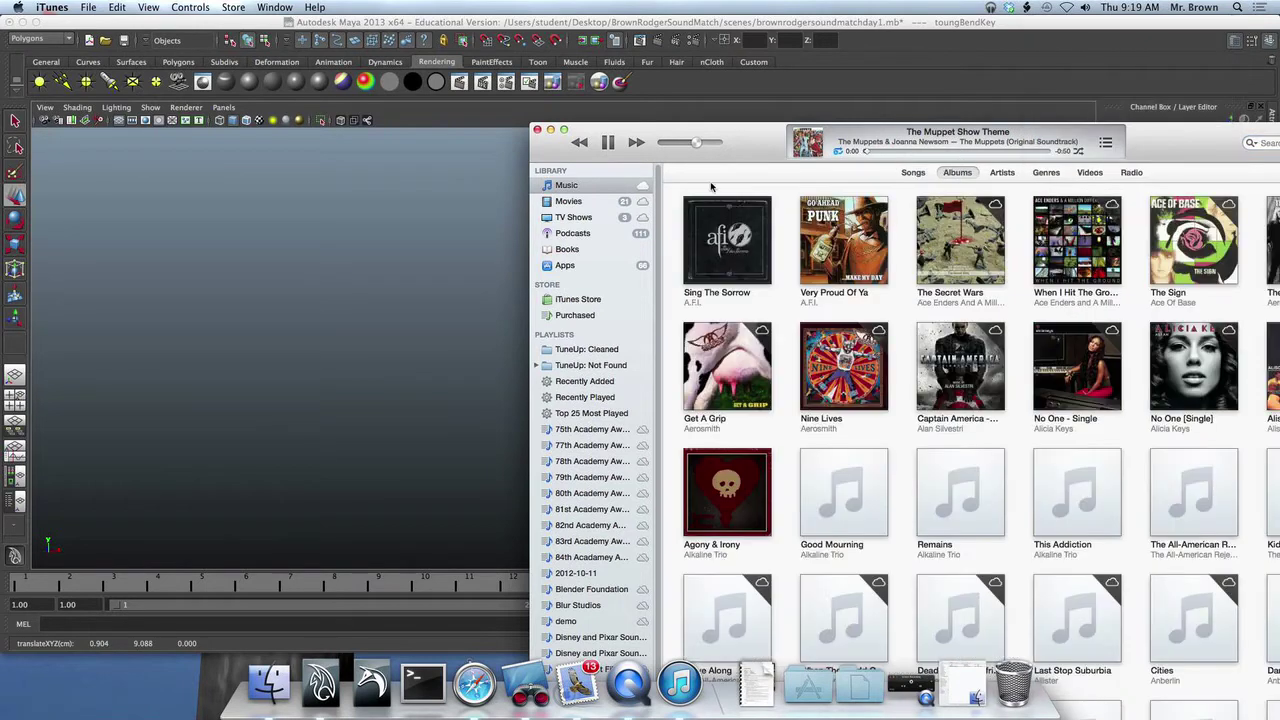
{"action": "left_click", "coordinate": [1266, 145]}
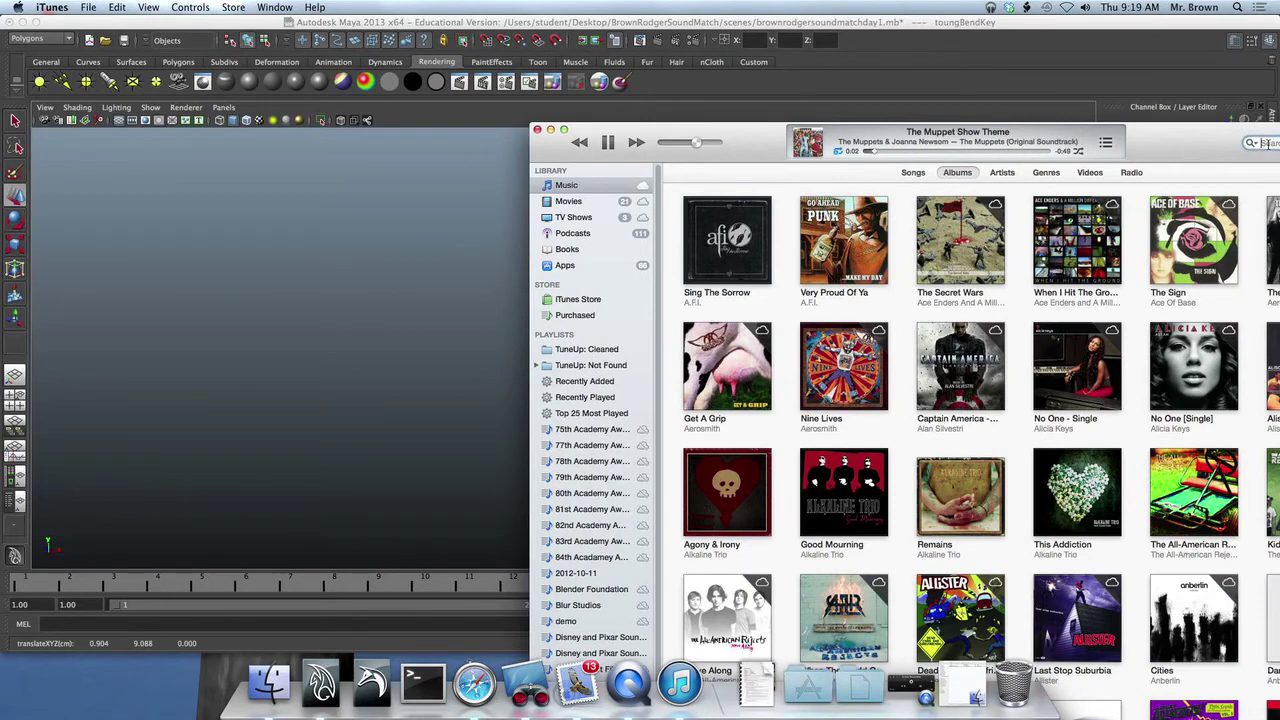
{"action": "type", "text": "muppets"}
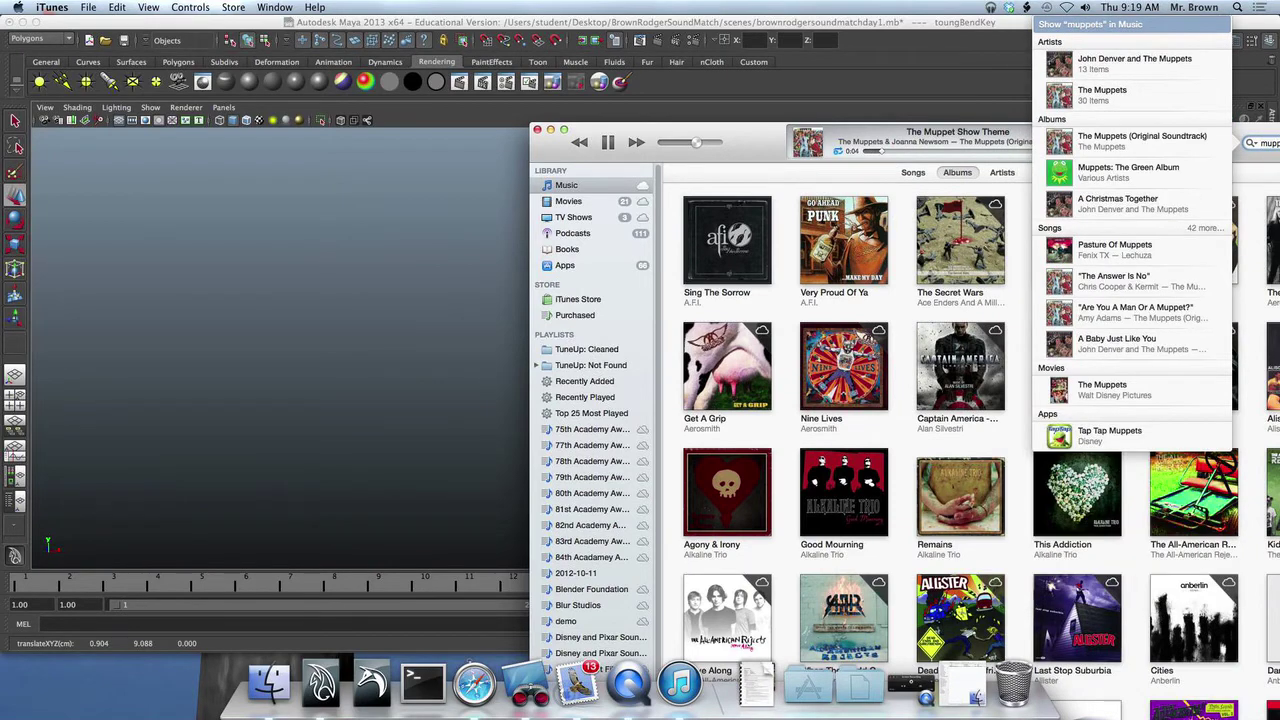
{"action": "left_click", "coordinate": [1198, 145]}
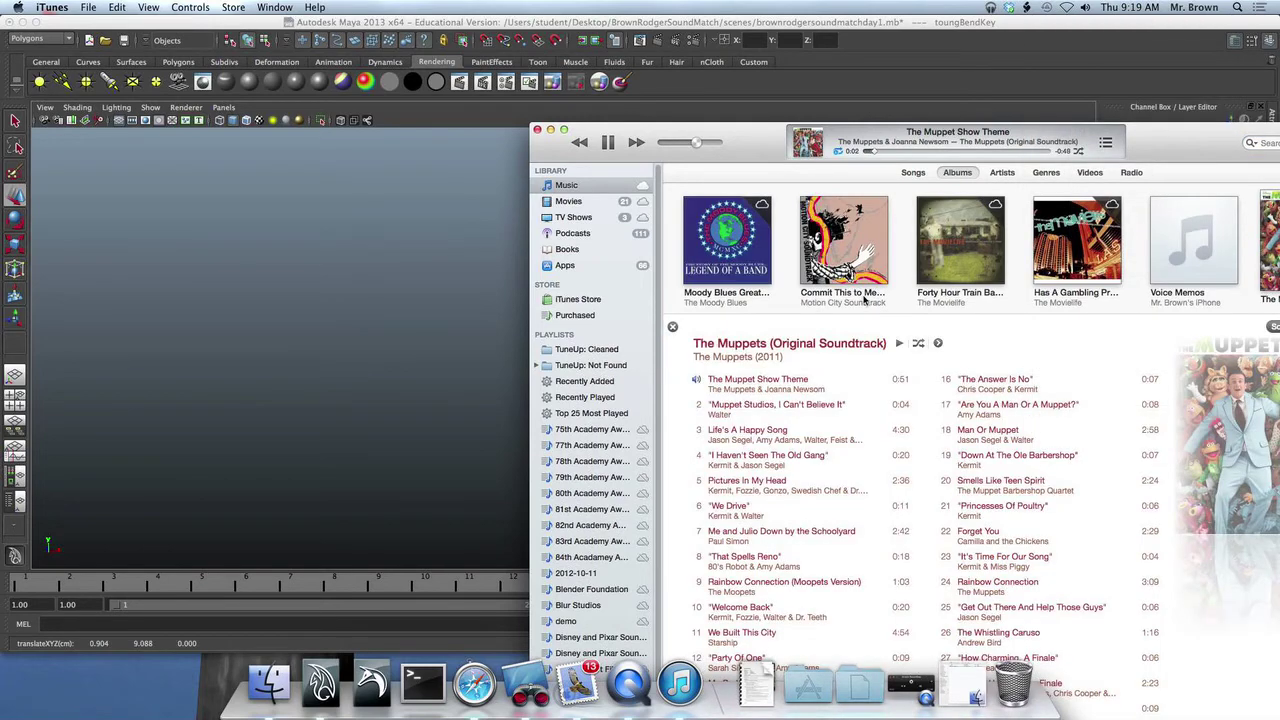
Play track 2 of the album, "Muppet Studios, I Can't Believe It".
{"action": "scroll", "coordinate": [864, 300], "scroll_direction": "down", "scroll_amount": 2}
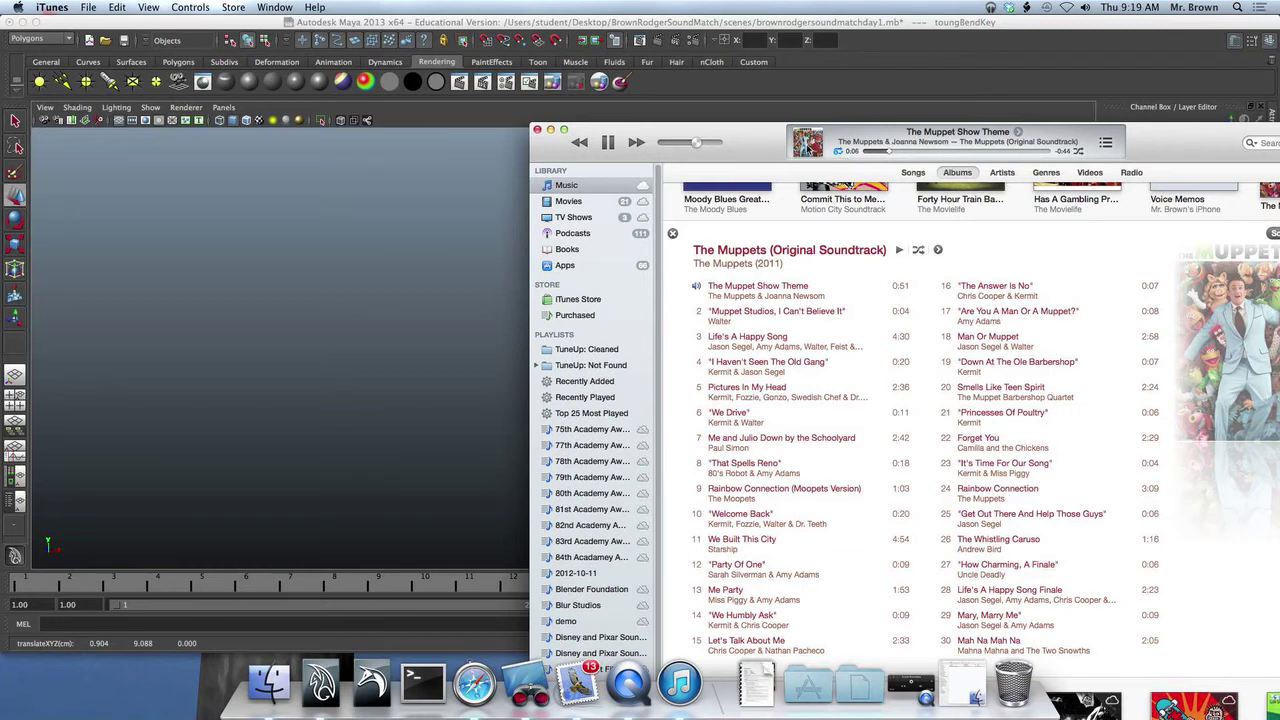
{"action": "scroll", "coordinate": [825, 272], "scroll_direction": "down", "scroll_amount": 1}
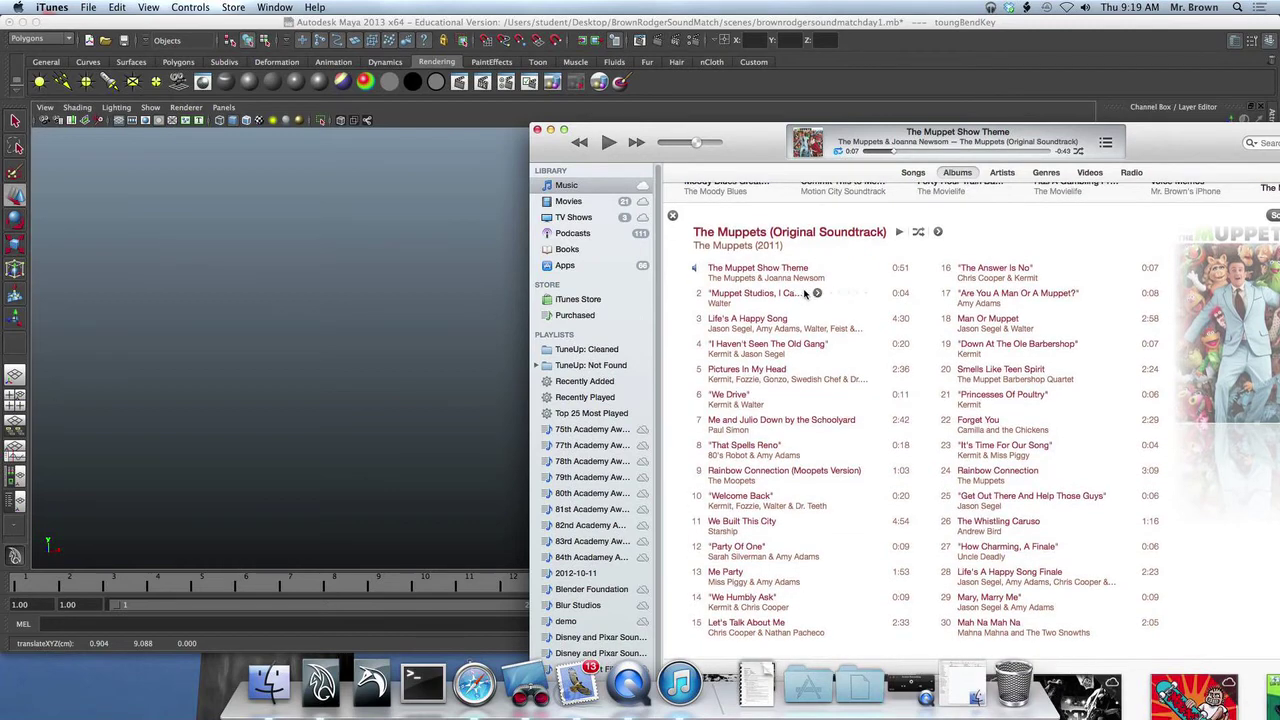
{"action": "double_click", "coordinate": [805, 291]}
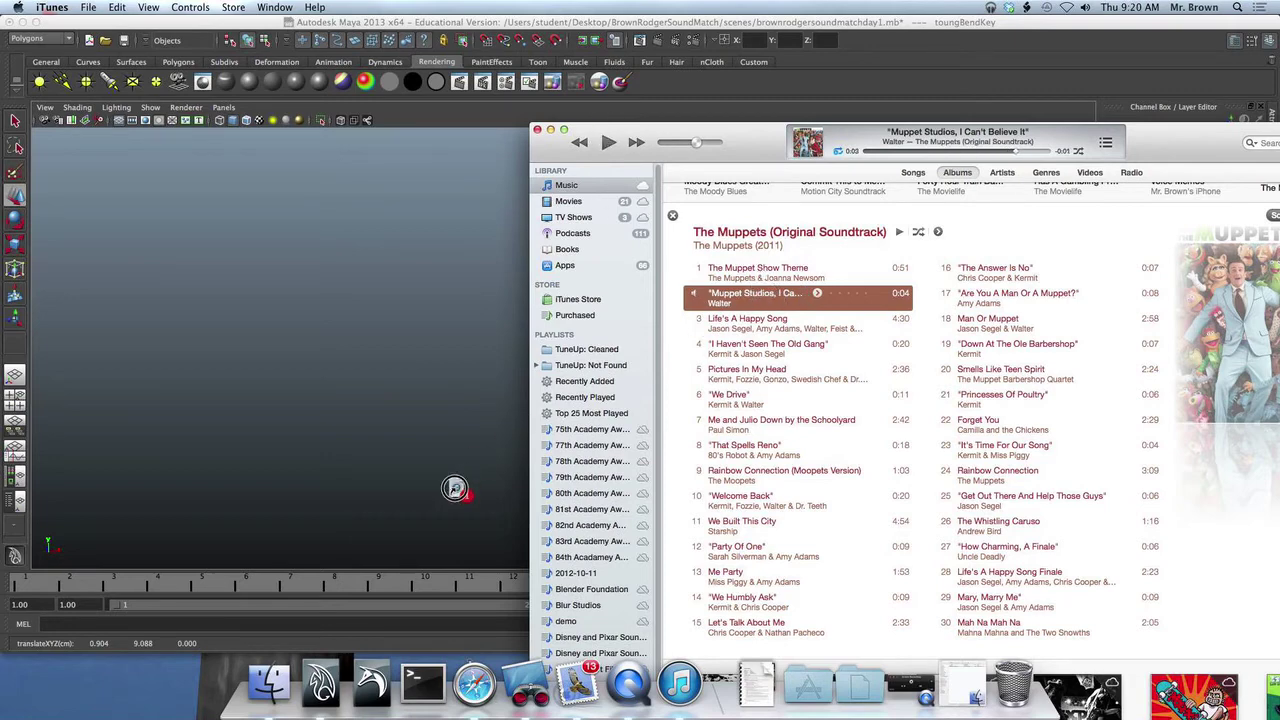
Add the "Muppet Studios" track to Maya's time slider as sound, switch to Maya and play the timeline briefly.
{"action": "left_click_drag", "start_coordinate": [431, 585], "coordinate": [432, 585]}
{"action": "left_click", "coordinate": [457, 534]}
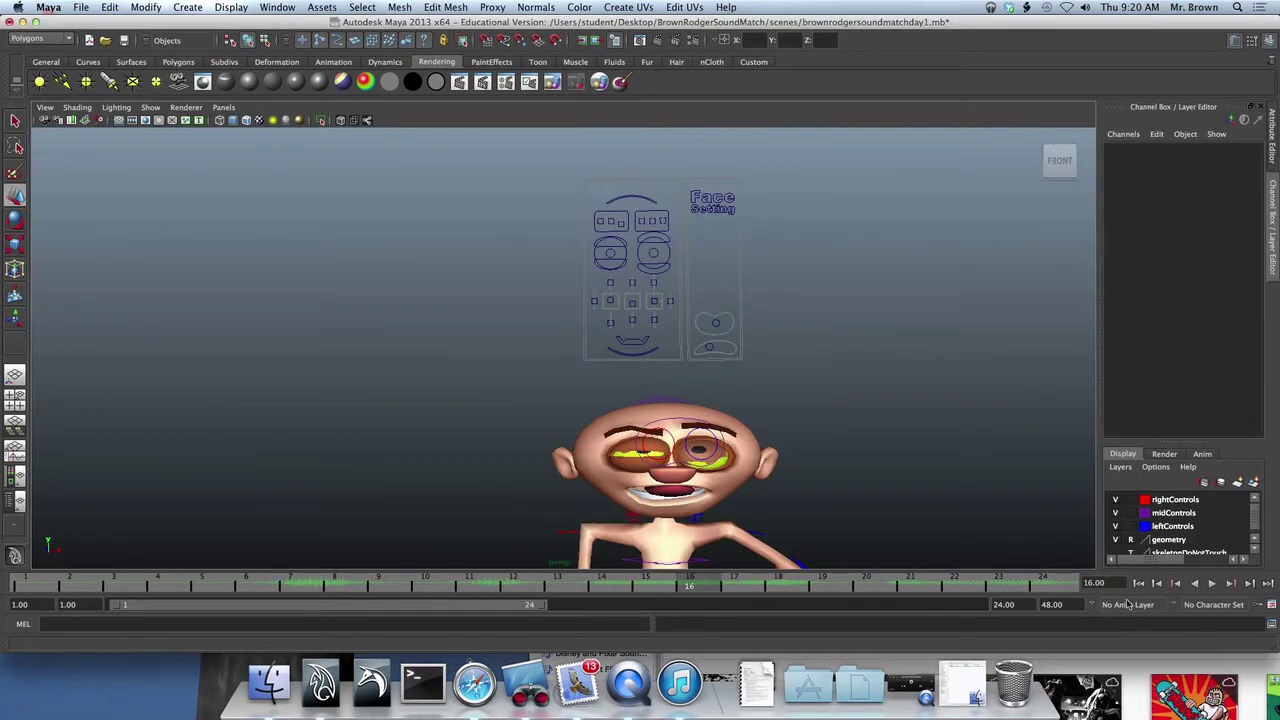
{"action": "left_click", "coordinate": [1212, 584]}
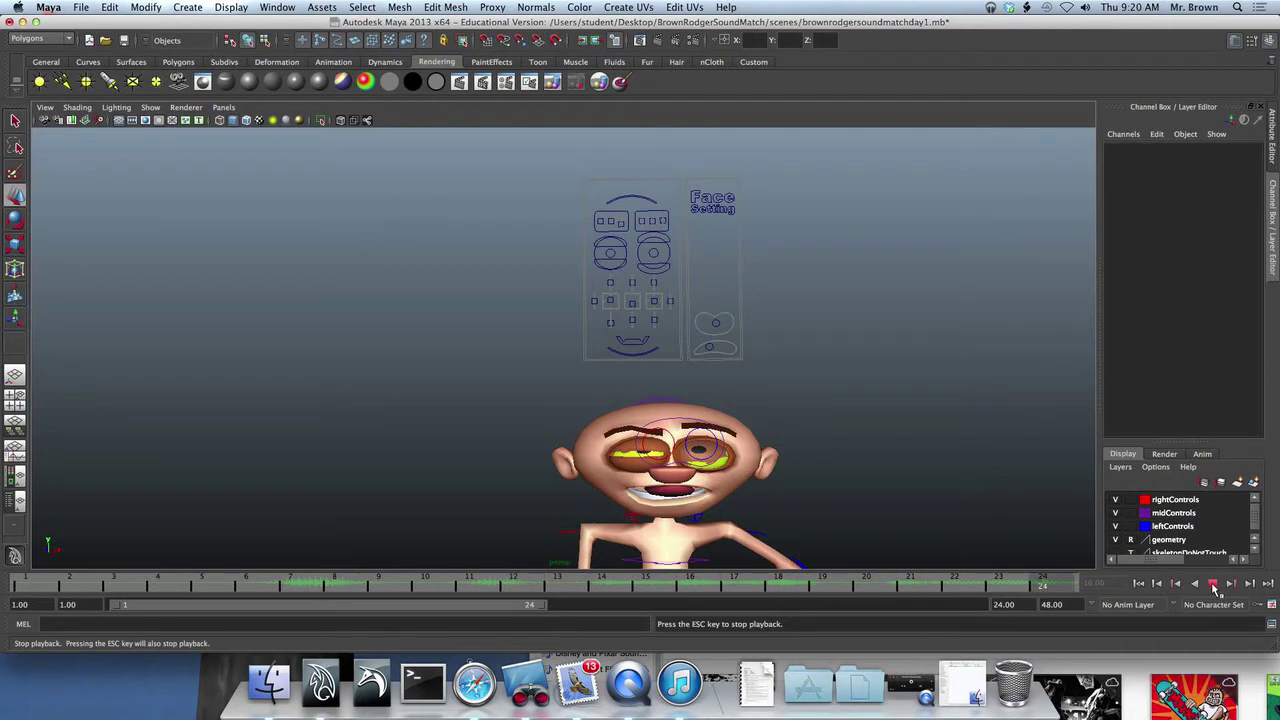
{"action": "left_click", "coordinate": [1212, 583]}
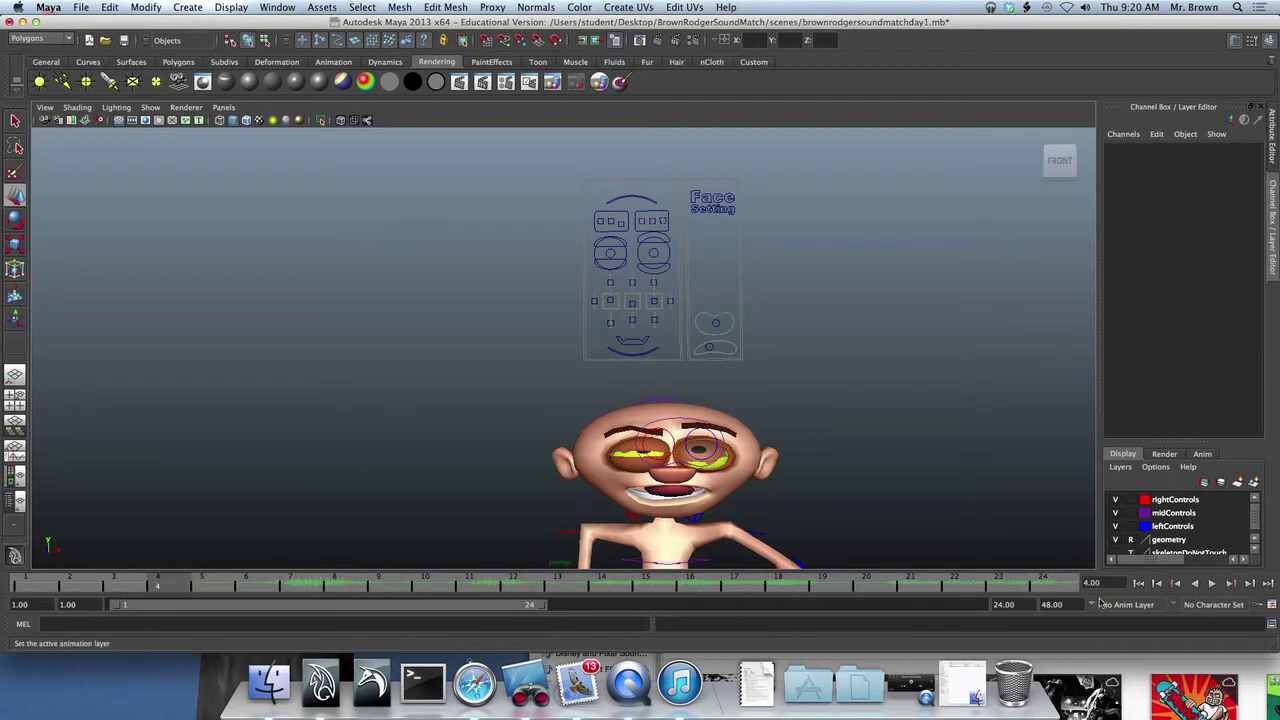
Set the time slider's playback speed to Half [12 fps], save the preferences and play the timeline briefly.
{"action": "left_click", "coordinate": [1270, 605]}
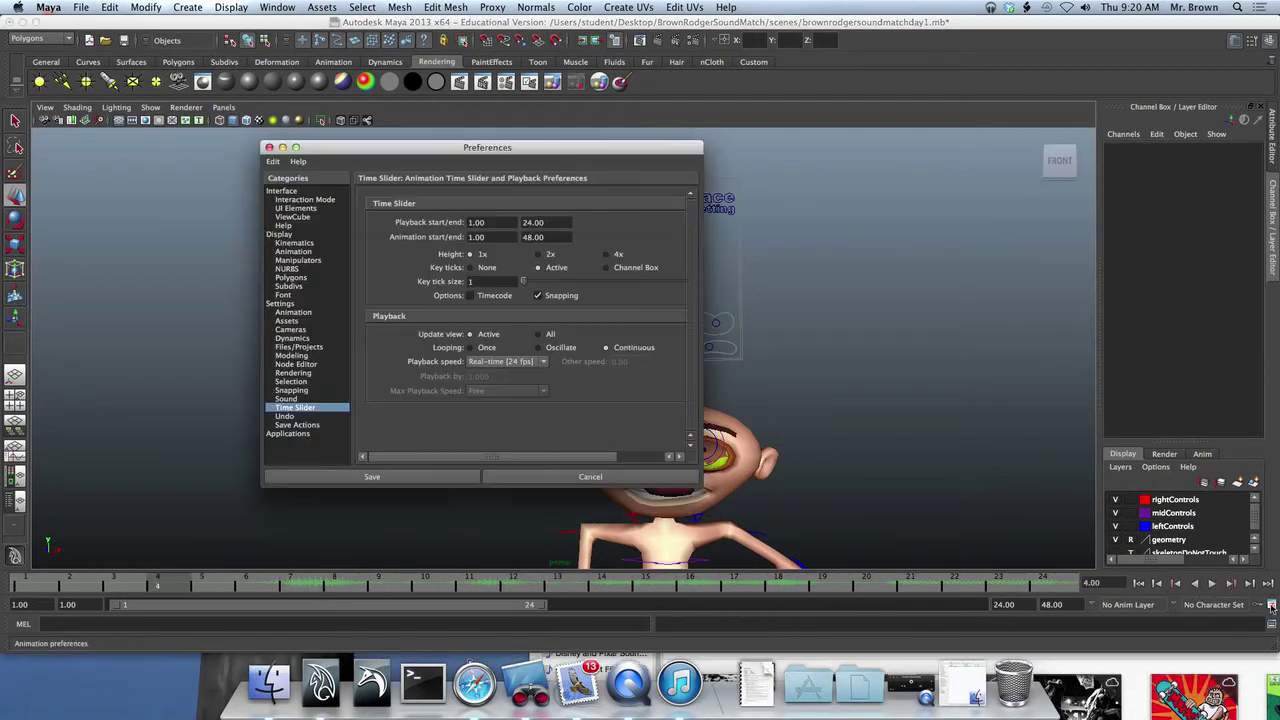
{"action": "left_click", "coordinate": [515, 362]}
{"action": "left_click", "coordinate": [516, 385]}
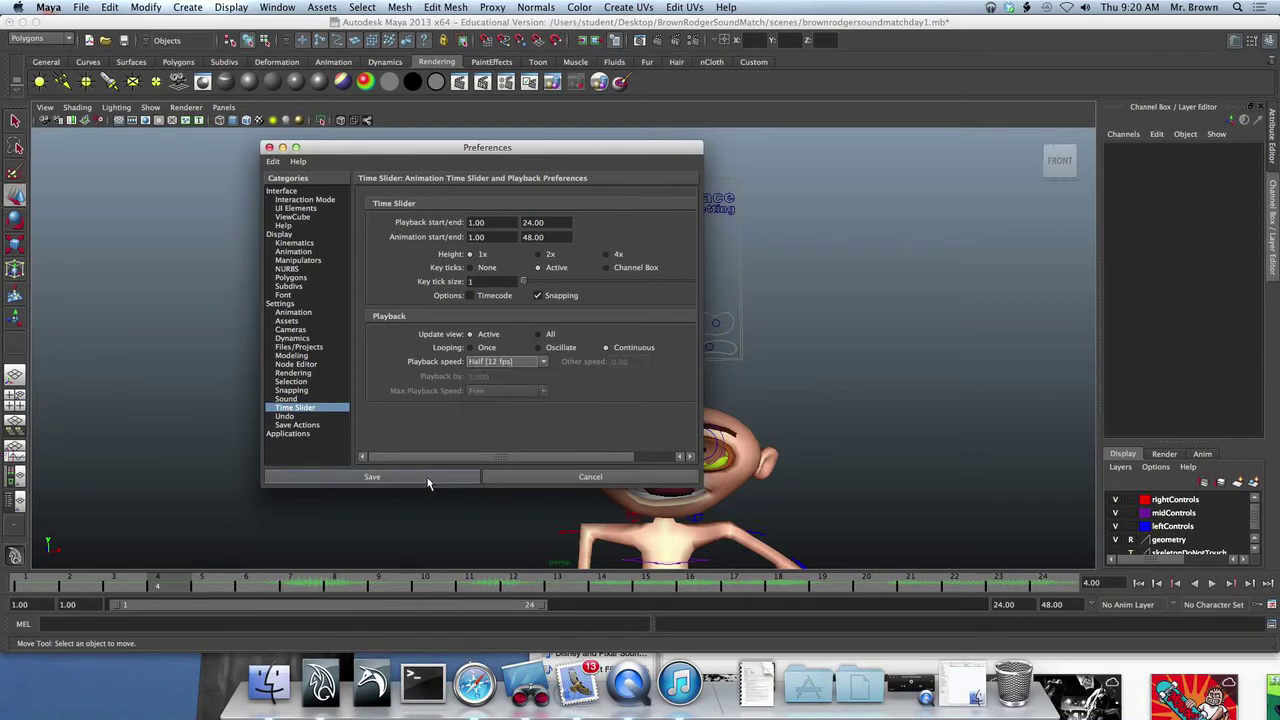
{"action": "left_click", "coordinate": [400, 477]}
{"action": "left_click", "coordinate": [1212, 584]}
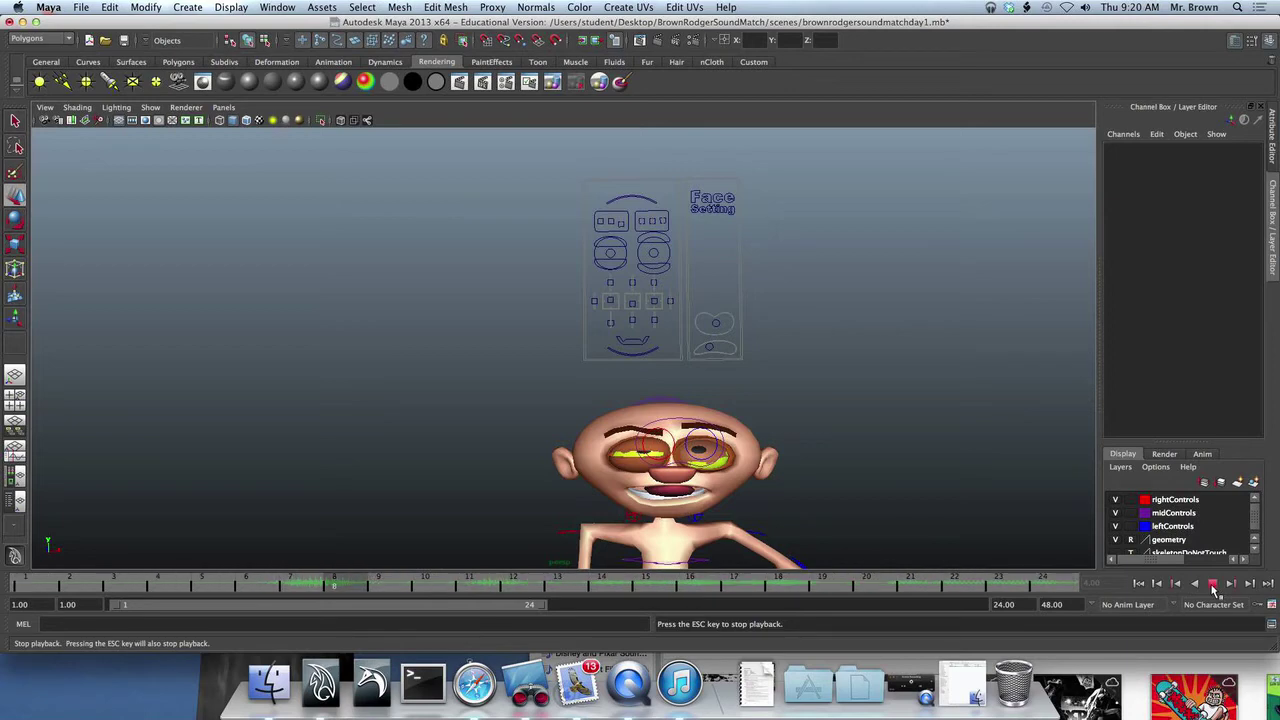
{"action": "left_click", "coordinate": [1212, 584]}
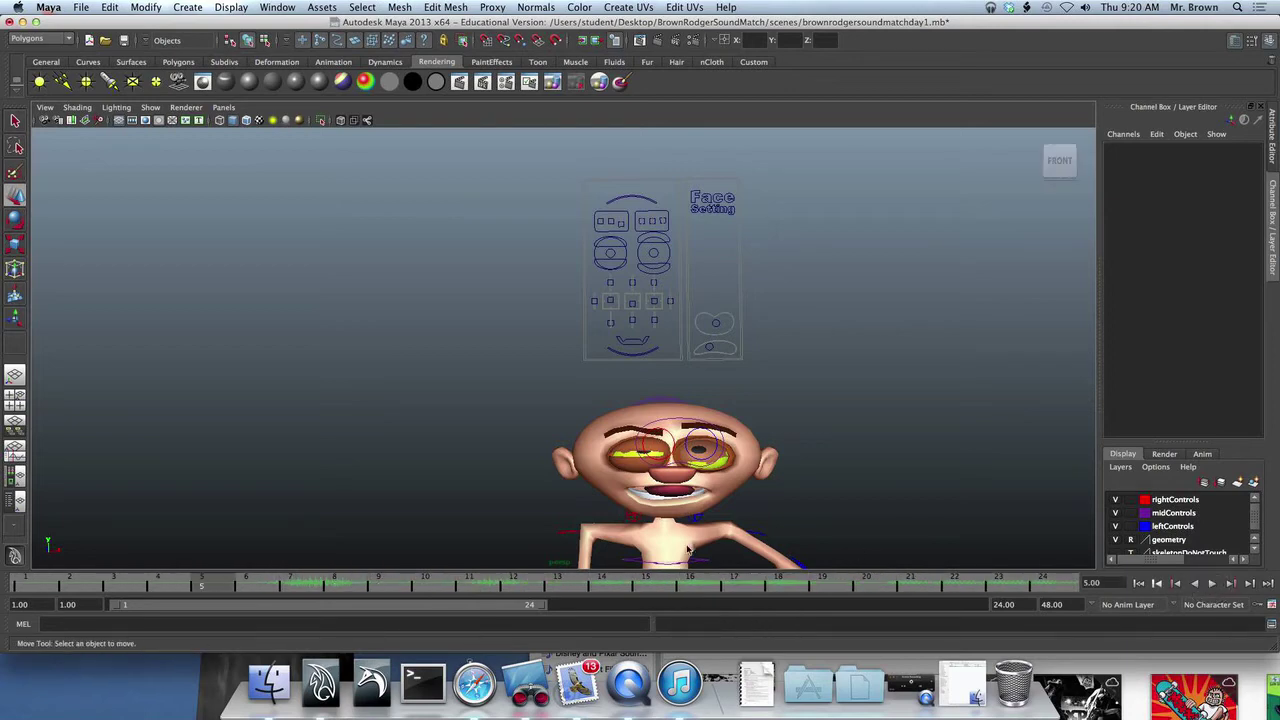
Set the playback end frame to 100 and play the timeline with its sound.
{"action": "left_click_drag", "start_coordinate": [1016, 602], "coordinate": [928, 599]}
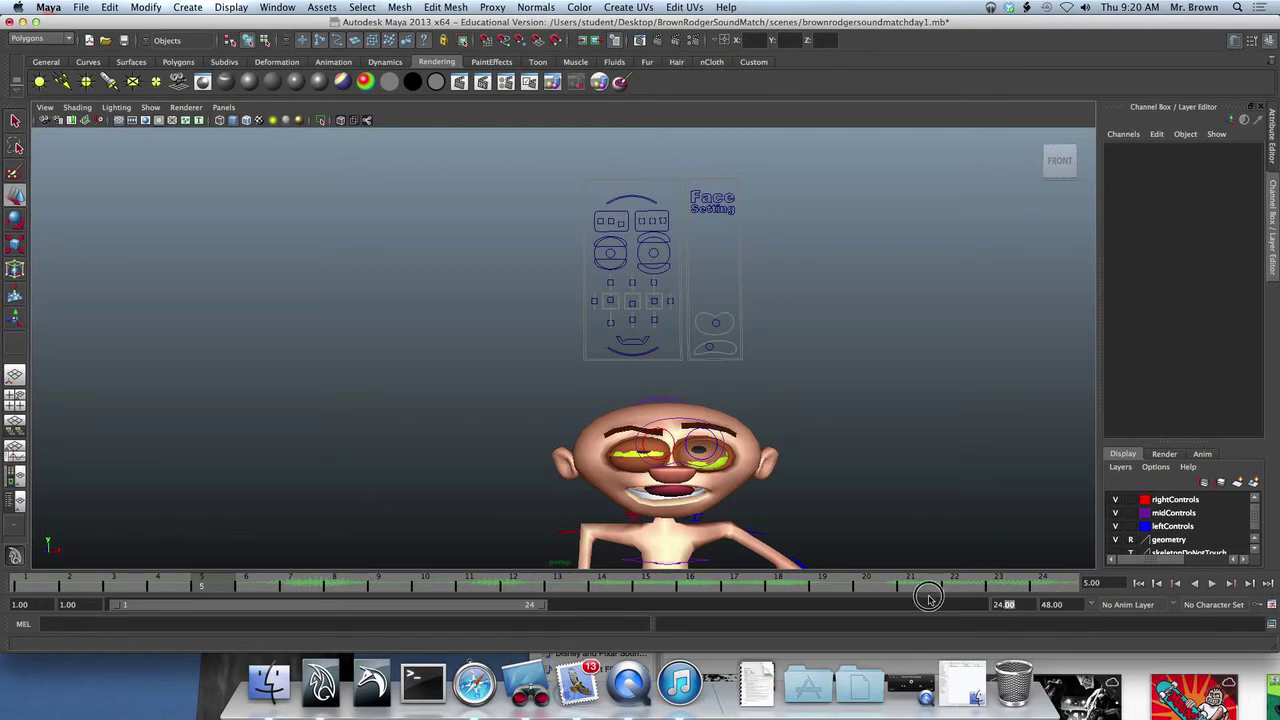
{"action": "key", "text": "BackSpace"}
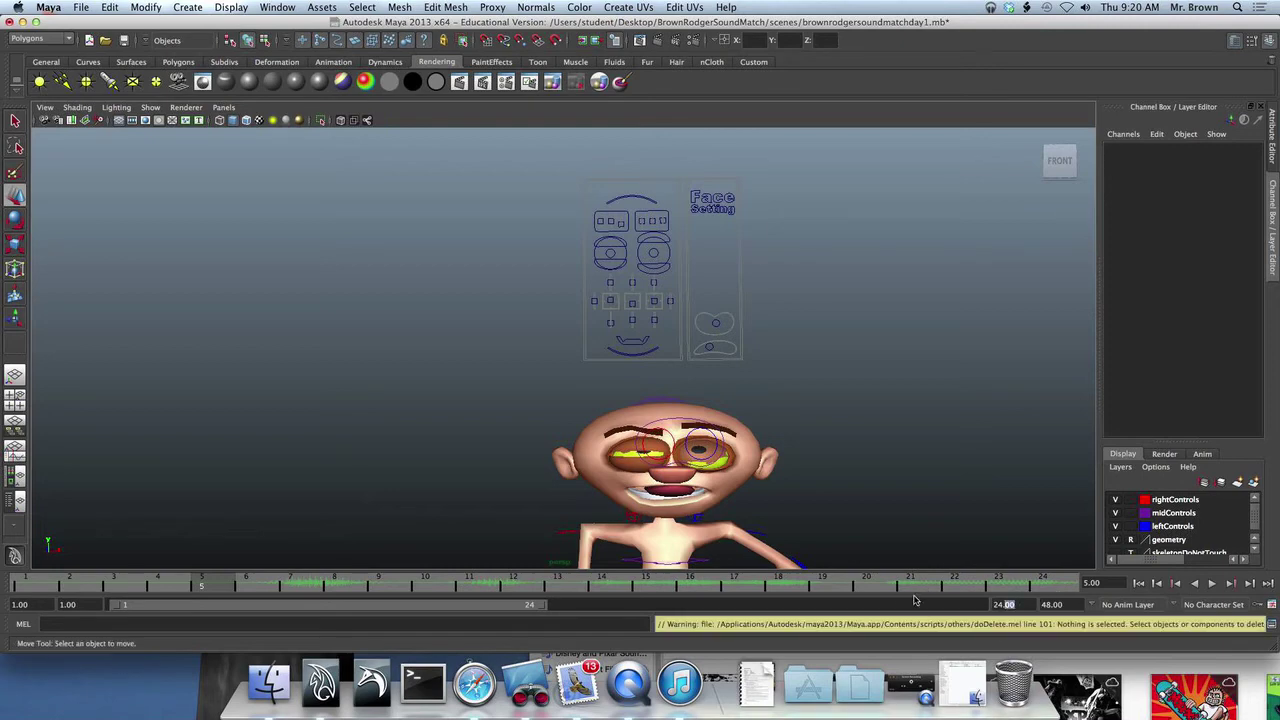
{"action": "left_click_drag", "start_coordinate": [1027, 604], "coordinate": [968, 603]}
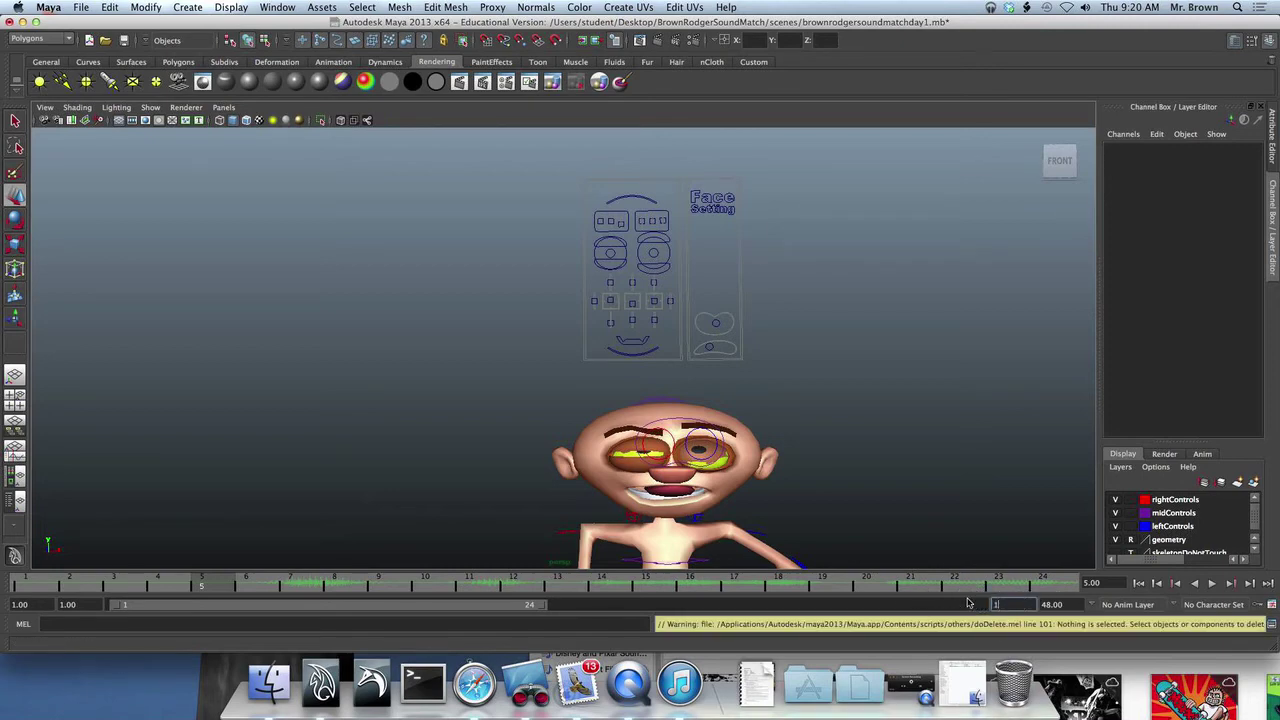
{"action": "key", "text": "Return"}
{"action": "left_click", "coordinate": [1211, 587]}
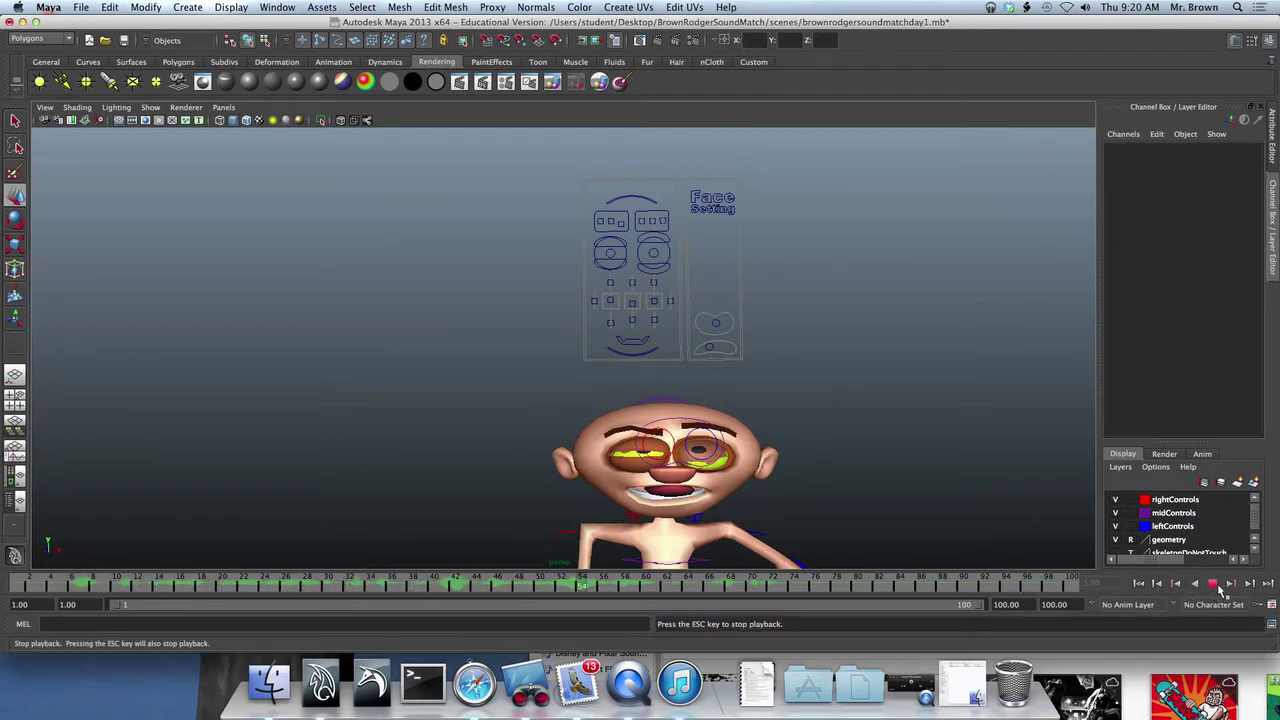
{"action": "left_click", "coordinate": [1214, 586]}
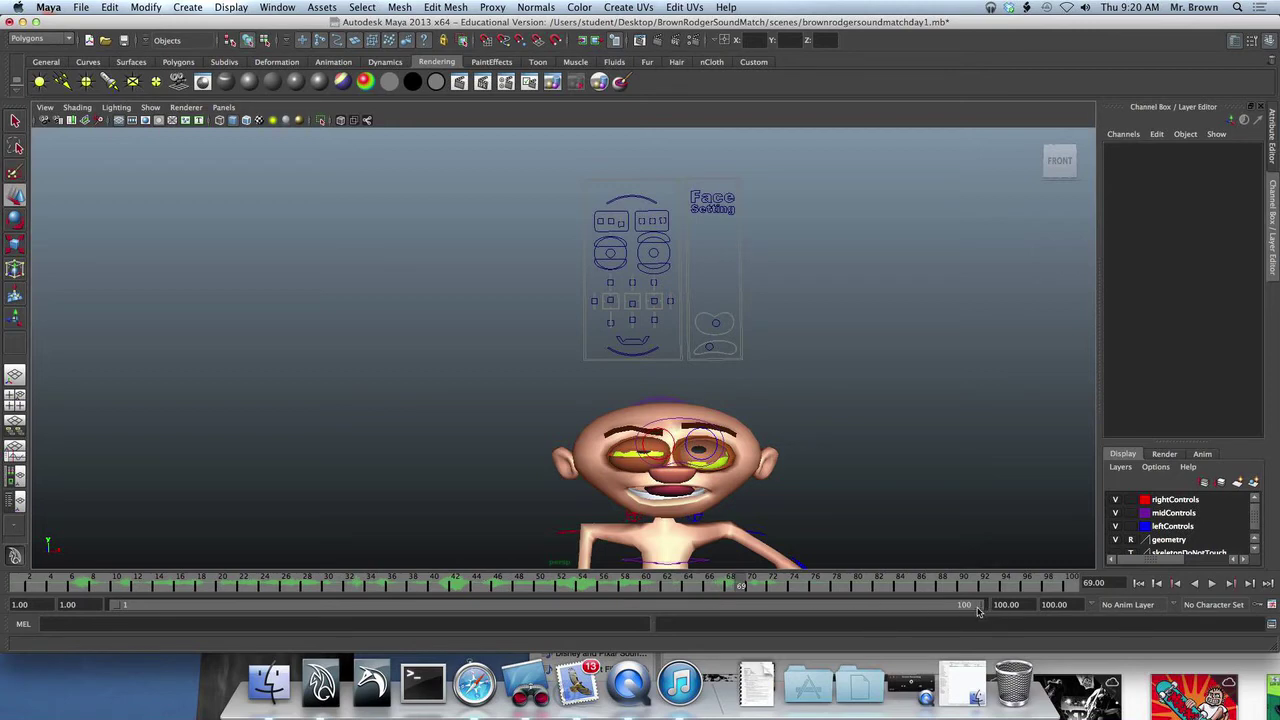
Shorten the playback range to frames 1 to 10, play it briefly and set the current frame to 5.
{"action": "left_click_drag", "start_coordinate": [978, 612], "coordinate": [182, 612]}
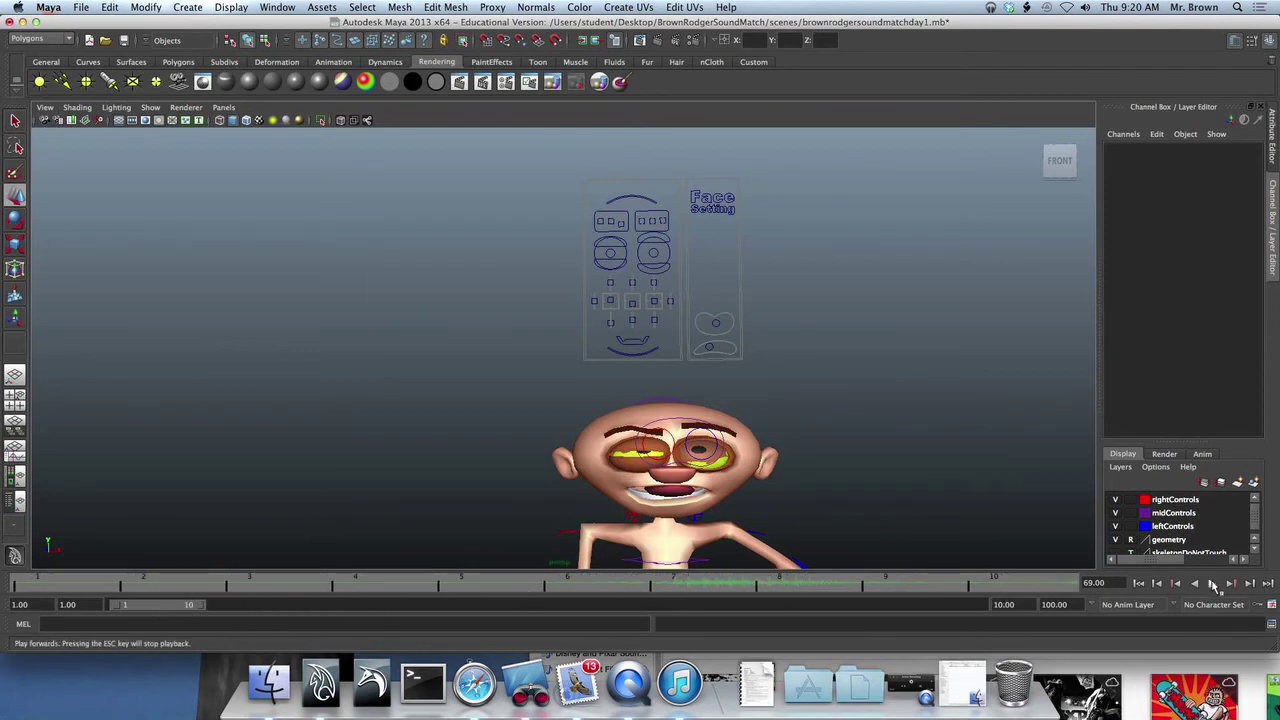
{"action": "left_click", "coordinate": [1213, 585]}
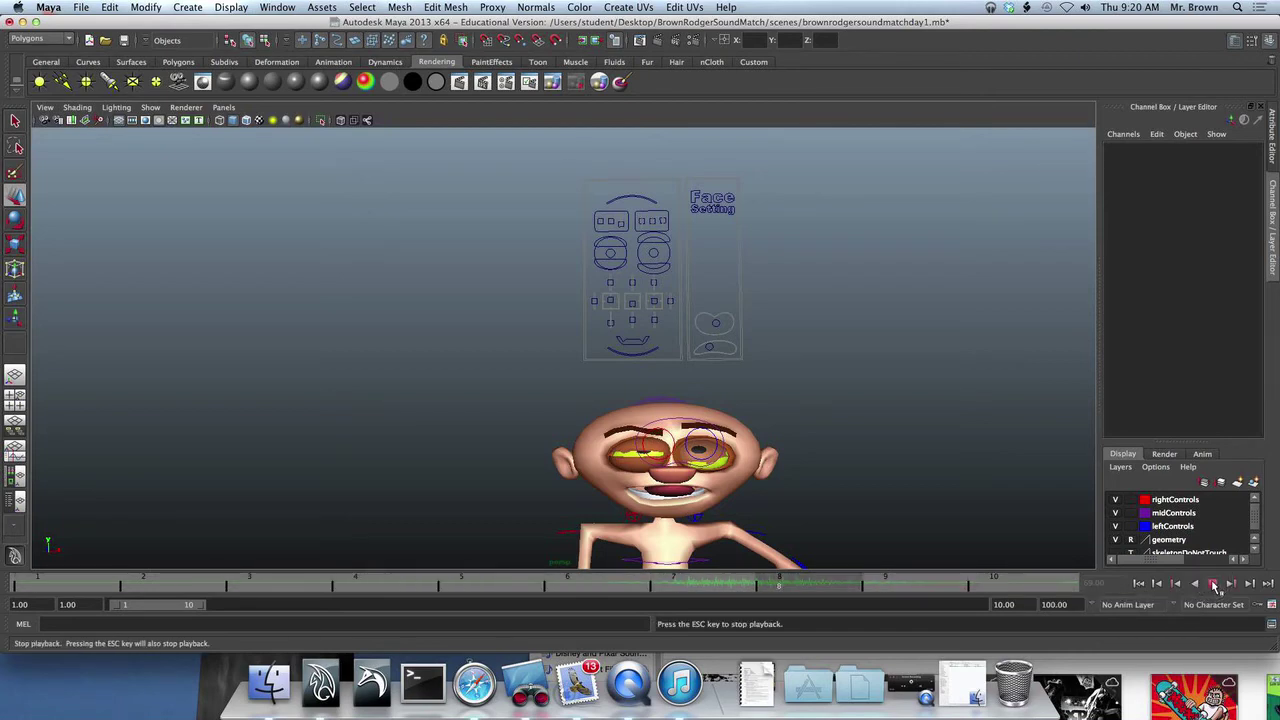
{"action": "left_click", "coordinate": [1213, 585]}
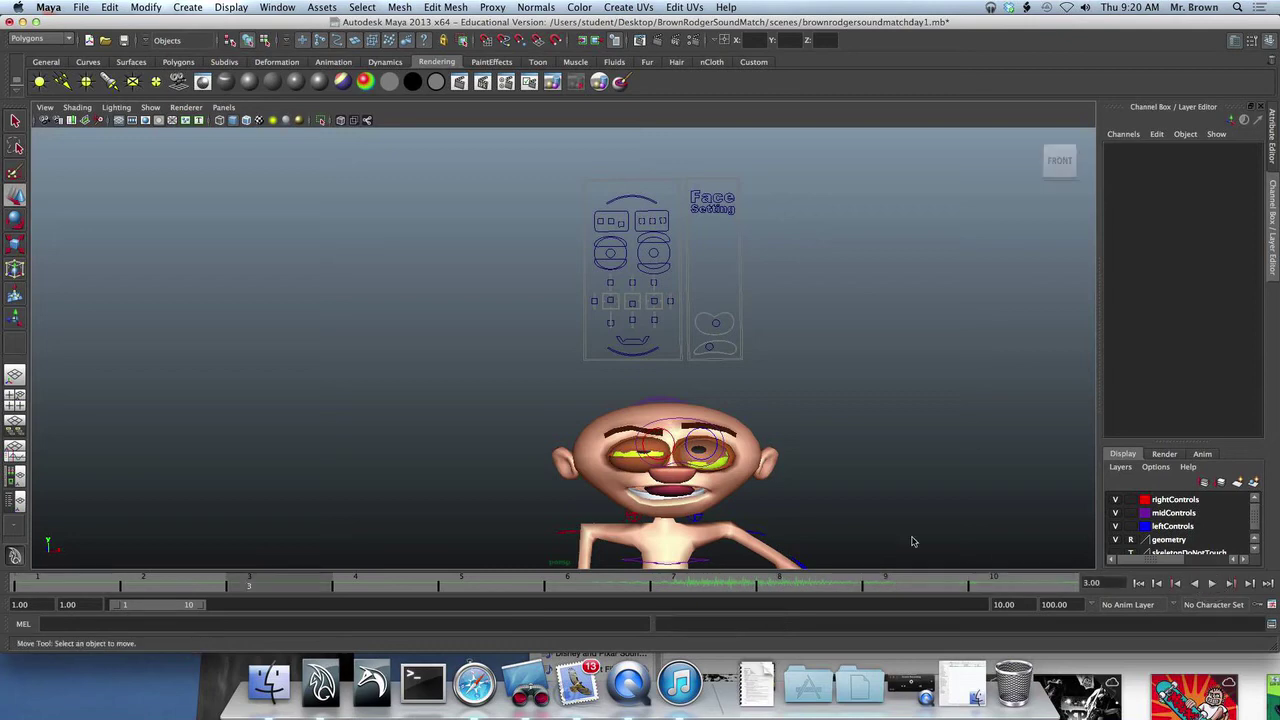
{"action": "left_click", "coordinate": [514, 586]}
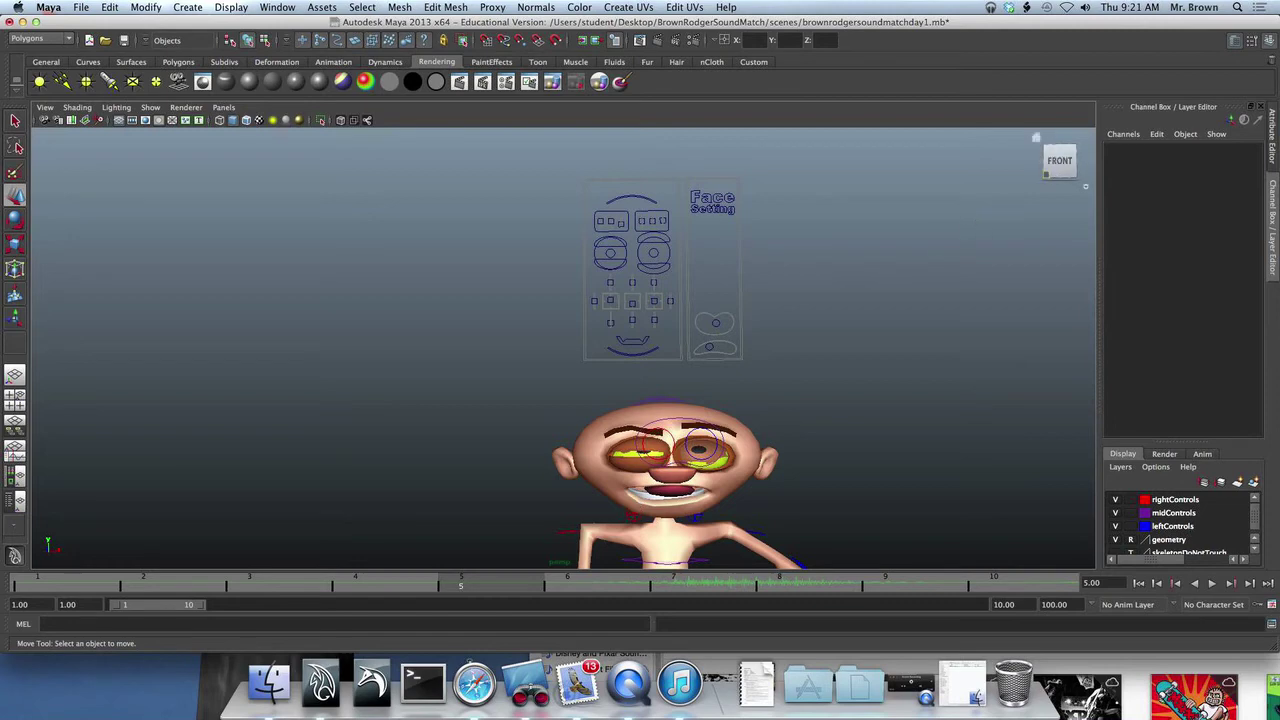
Find and open Photo Booth, switch it to movie recording and move its window higher on the screen.
{"action": "key", "text": "super+space"}
{"action": "type", "text": "itune"}
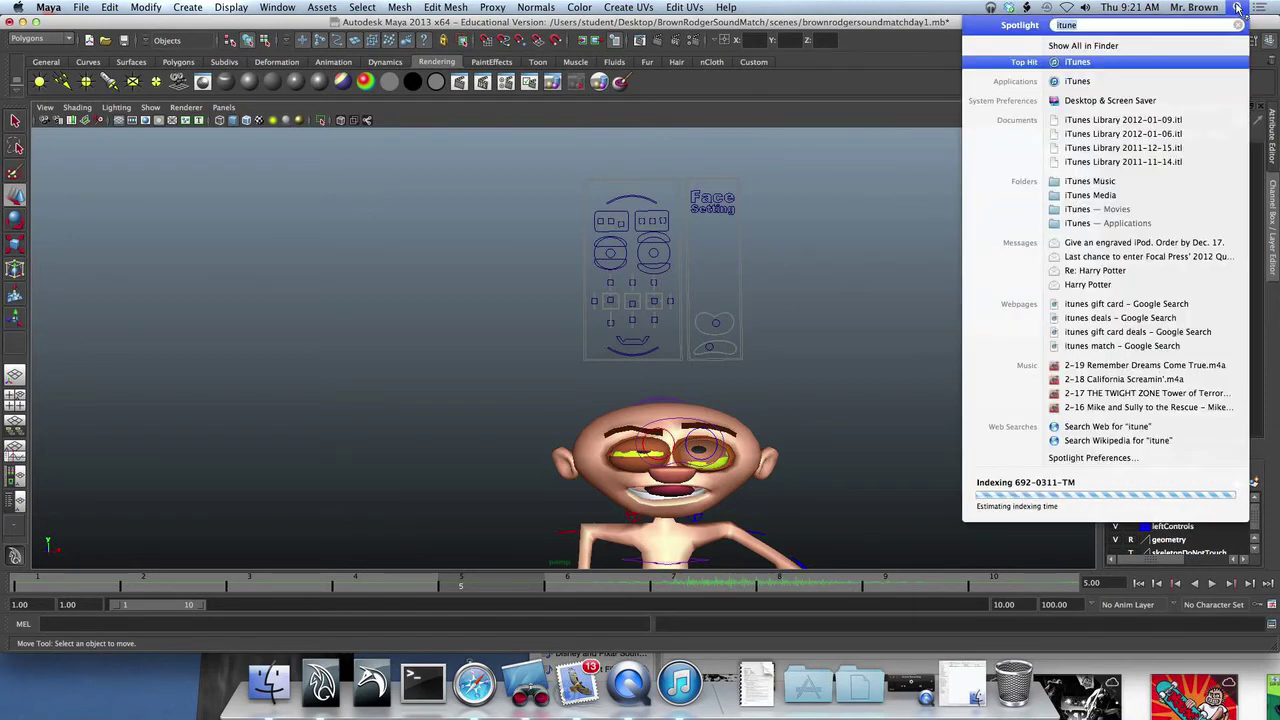
{"action": "key", "text": "BackSpace"}
{"action": "key", "text": "BackSpace"}
{"action": "key", "text": "BackSpace"}
{"action": "key", "text": "BackSpace"}
{"action": "key", "text": "BackSpace"}
{"action": "type", "text": "pho"}
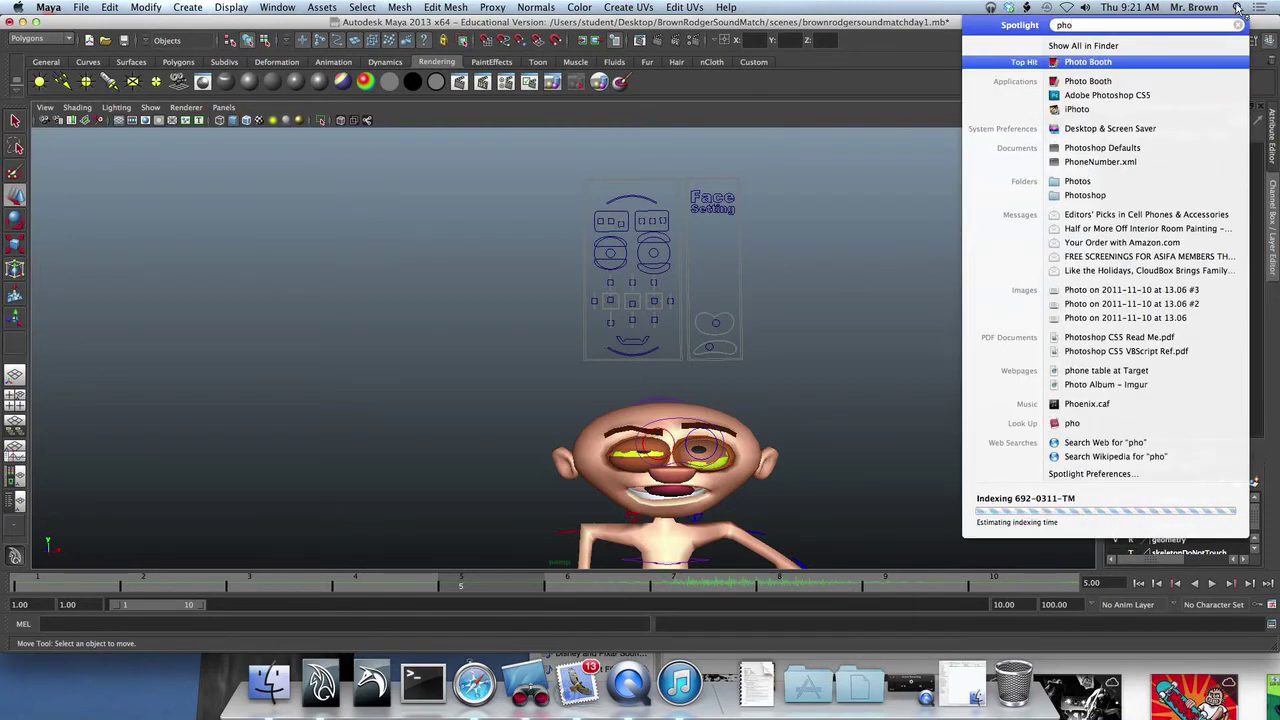
{"action": "key", "text": "Return"}
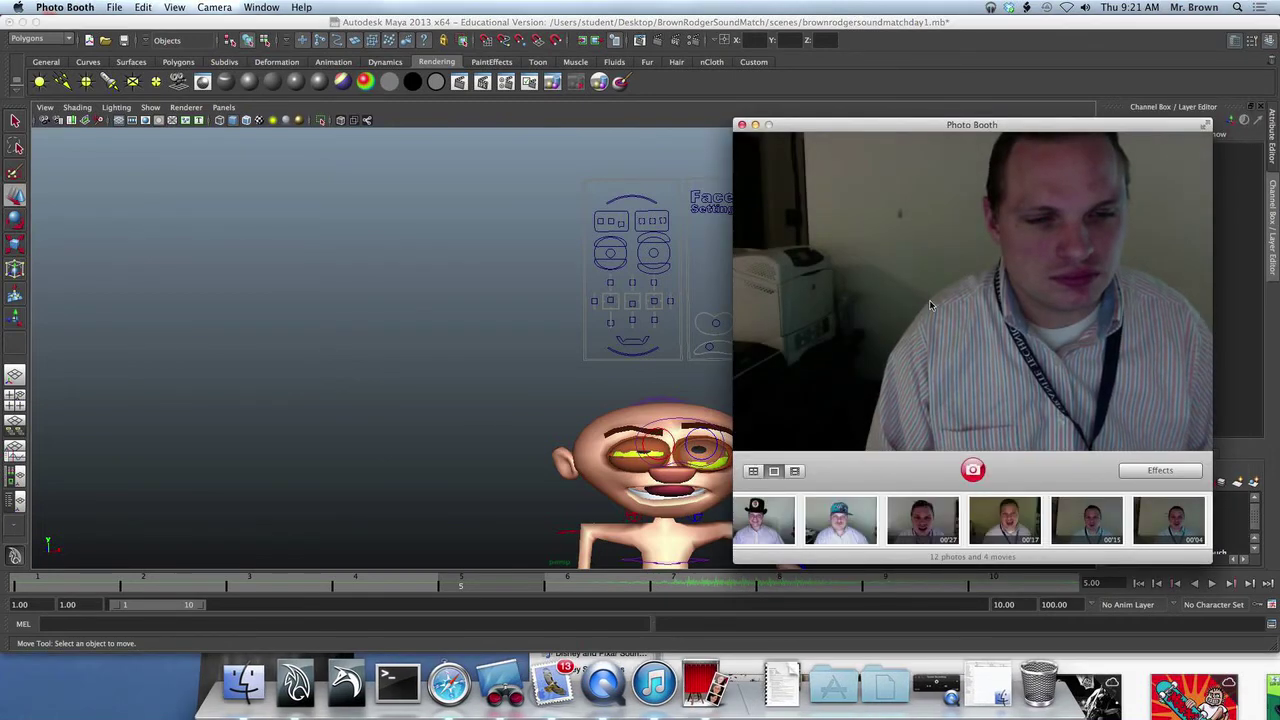
{"action": "left_click", "coordinate": [794, 471]}
{"action": "left_click_drag", "start_coordinate": [992, 125], "coordinate": [960, 64]}
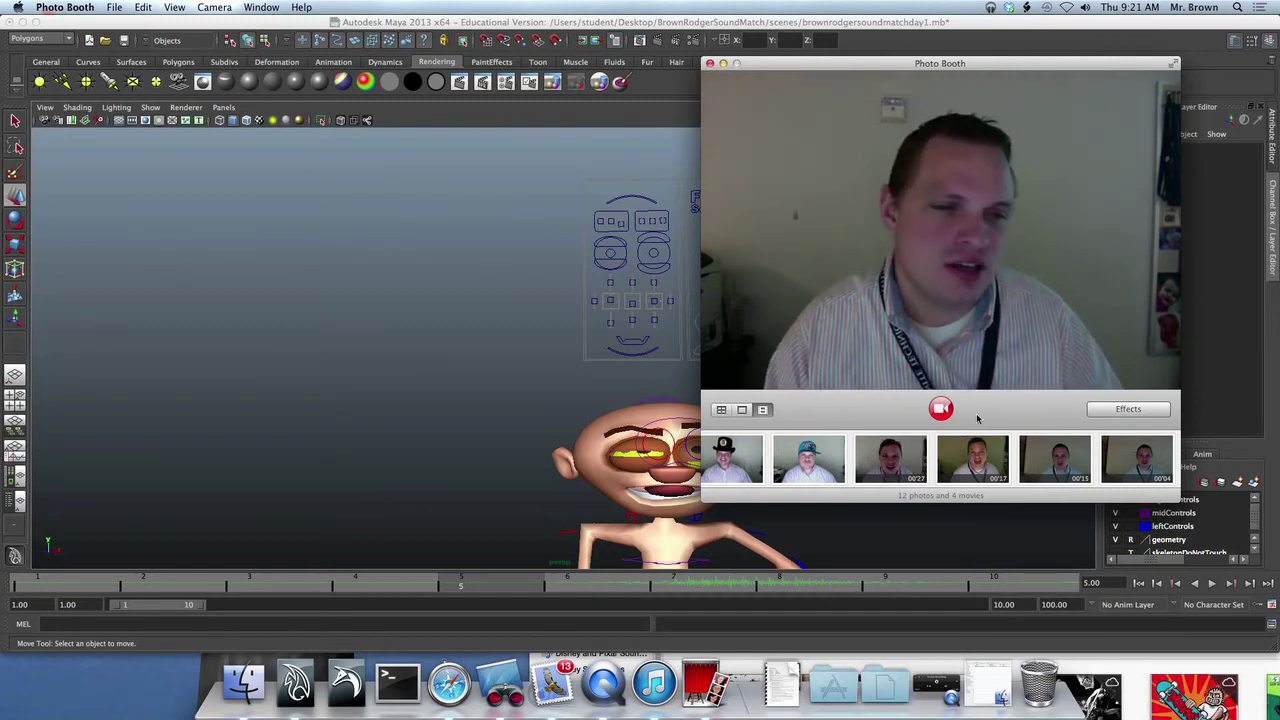
Play the "Muppet Studios" track in iTunes while recording a reference movie in Photo Booth, and stop both when the performance is finished.
{"action": "left_click", "coordinate": [654, 683]}
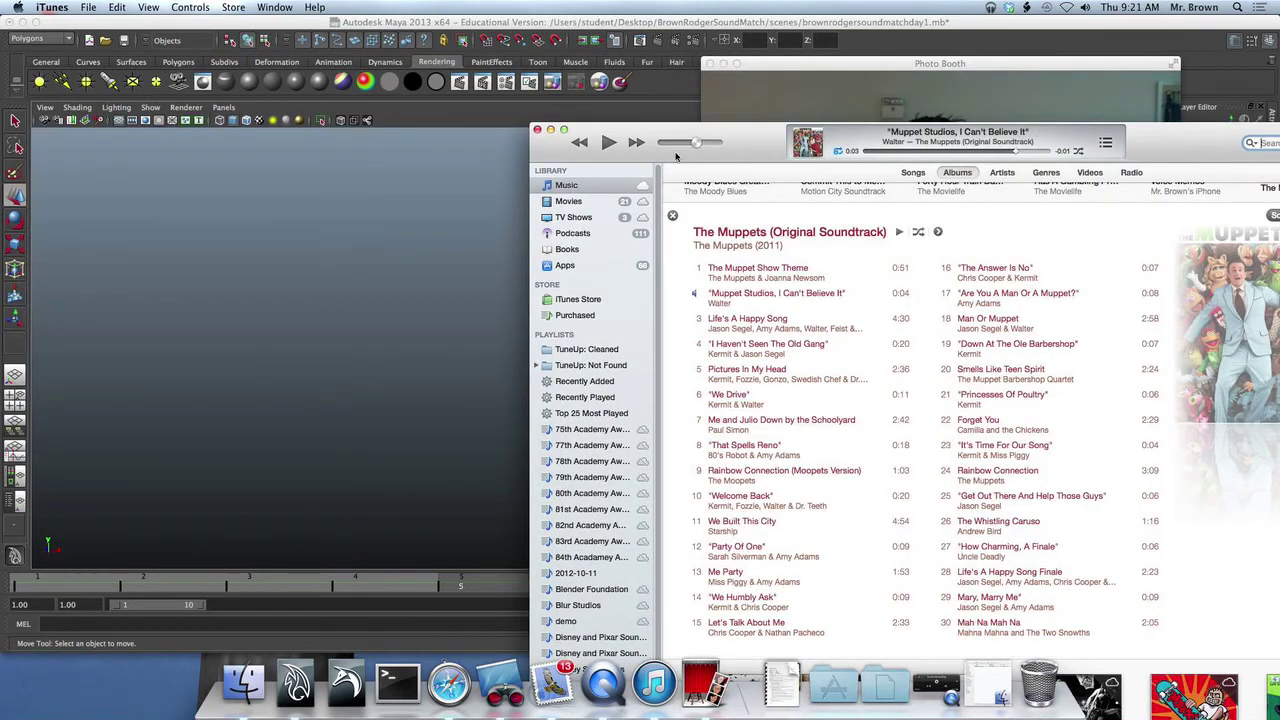
{"action": "left_click", "coordinate": [610, 142]}
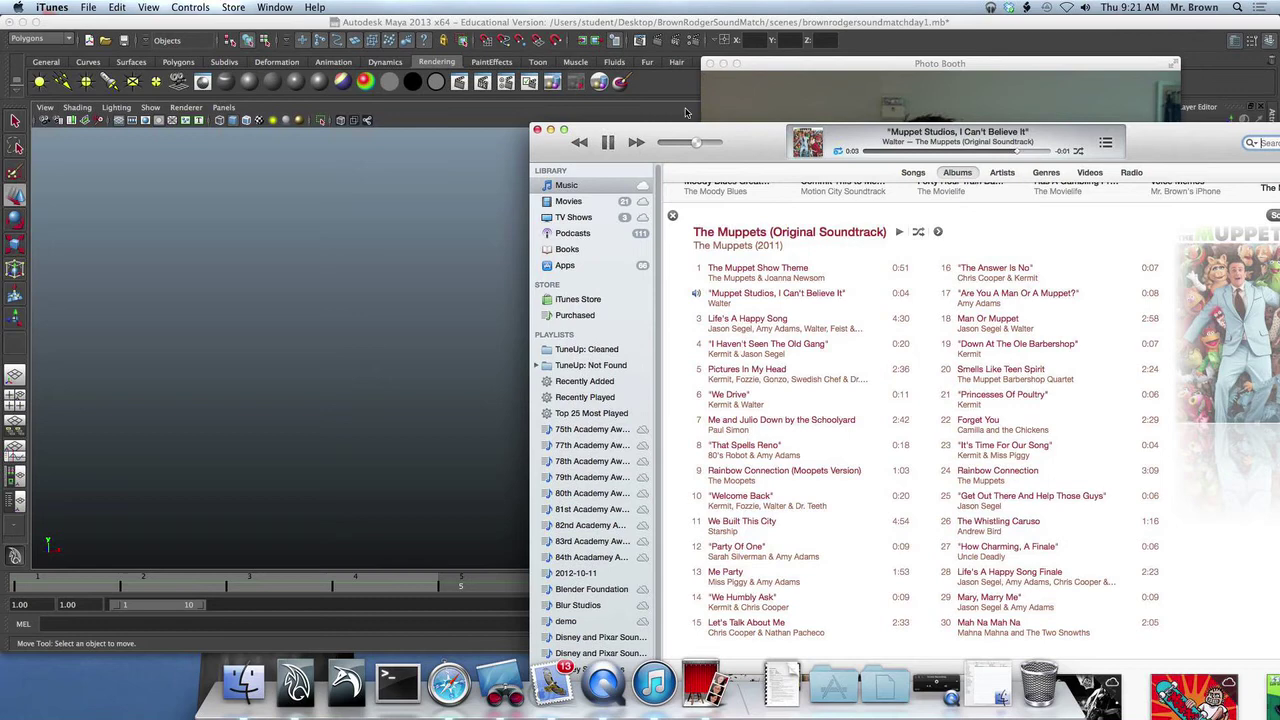
{"action": "left_click", "coordinate": [867, 63]}
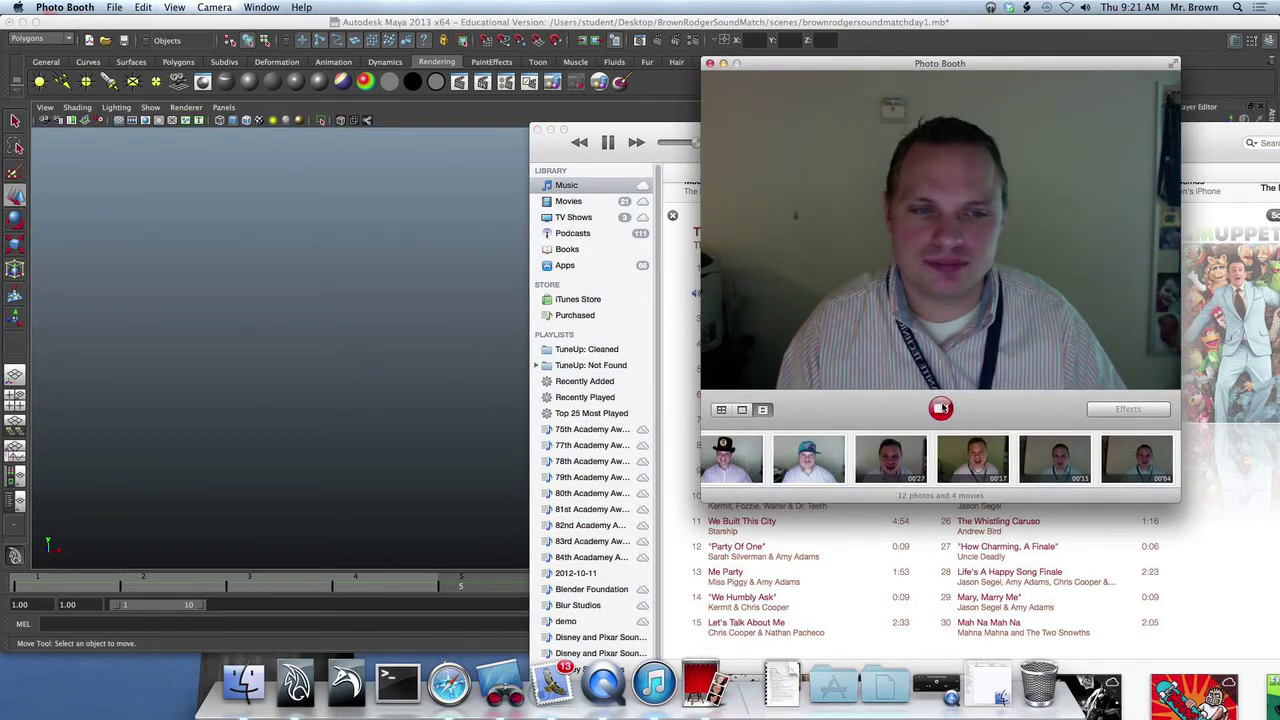
{"action": "left_click", "coordinate": [941, 408]}
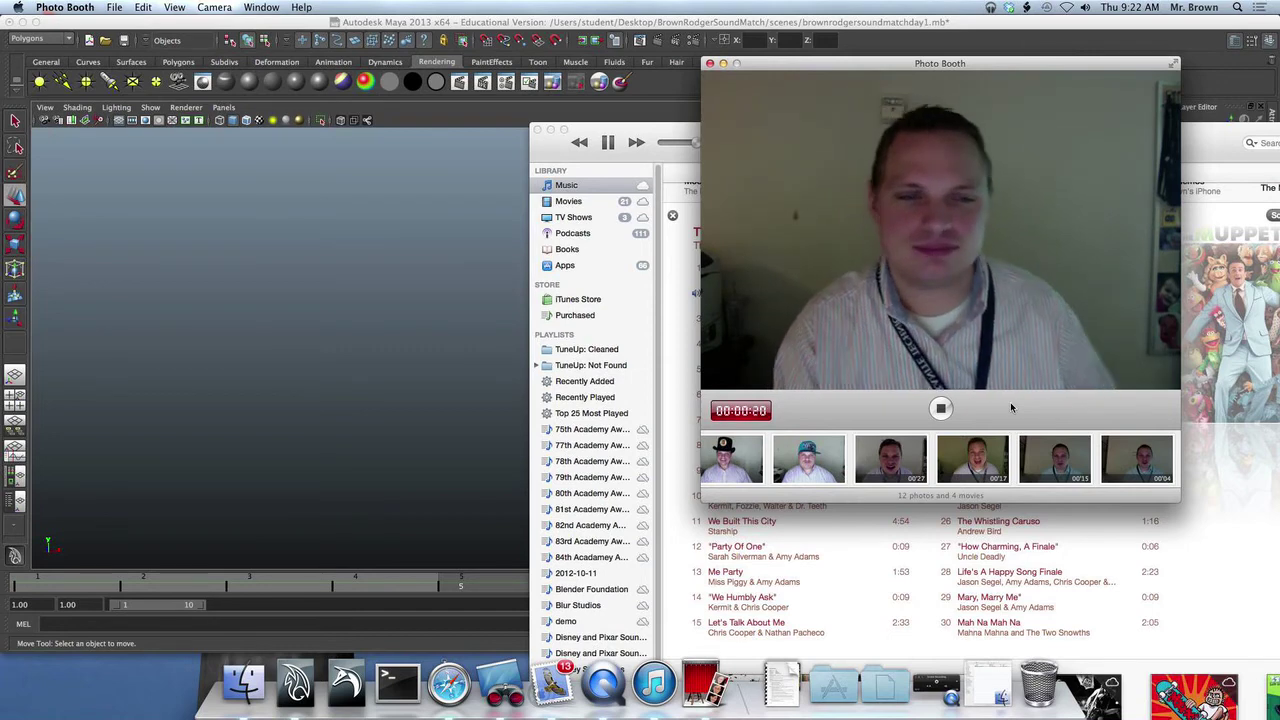
{"action": "left_click", "coordinate": [946, 410]}
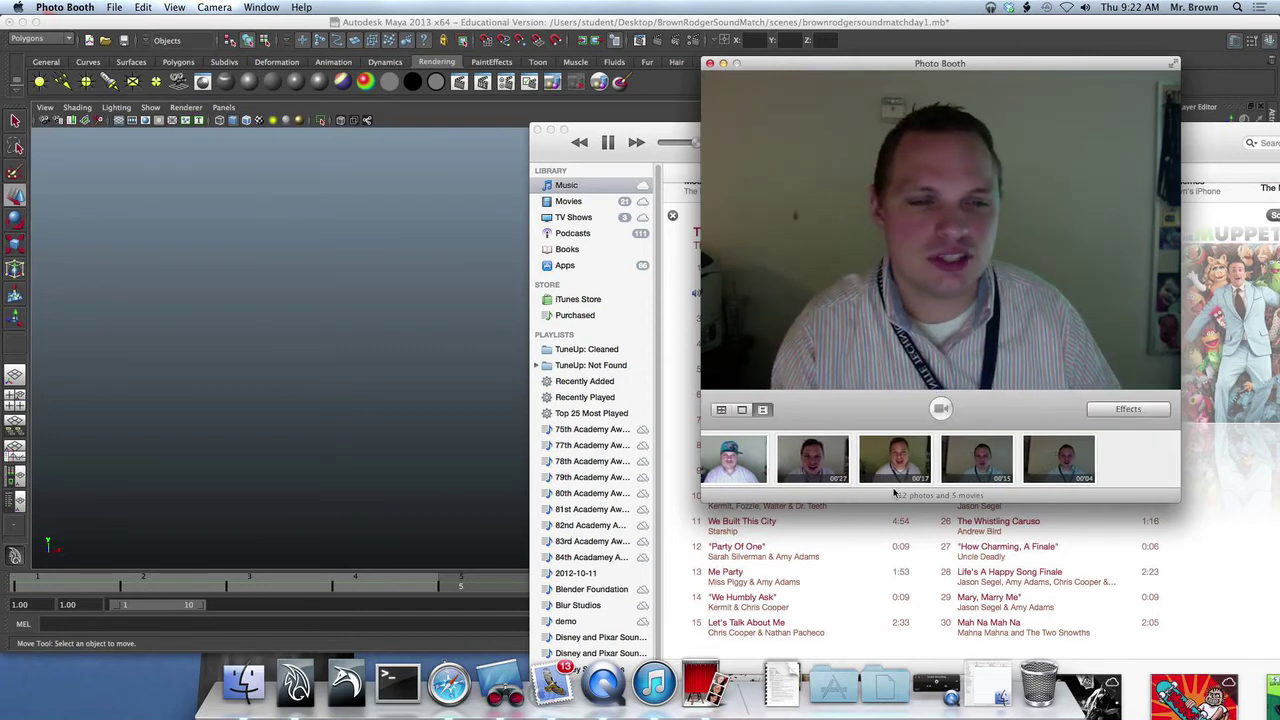
{"action": "left_click", "coordinate": [608, 142]}
Play back the newest recorded movie in Photo Booth, pause it and scrub back to a closed-mouth expression.
{"action": "left_click", "coordinate": [507, 151]}
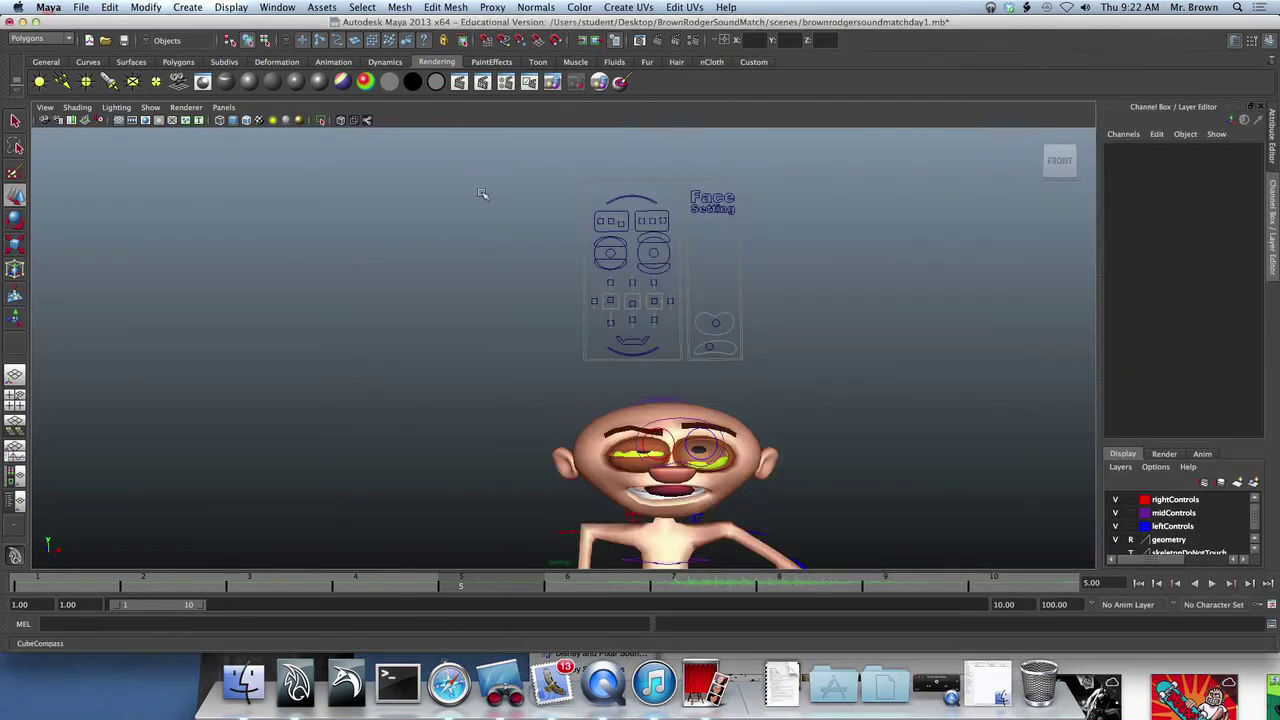
{"action": "left_click", "coordinate": [700, 683]}
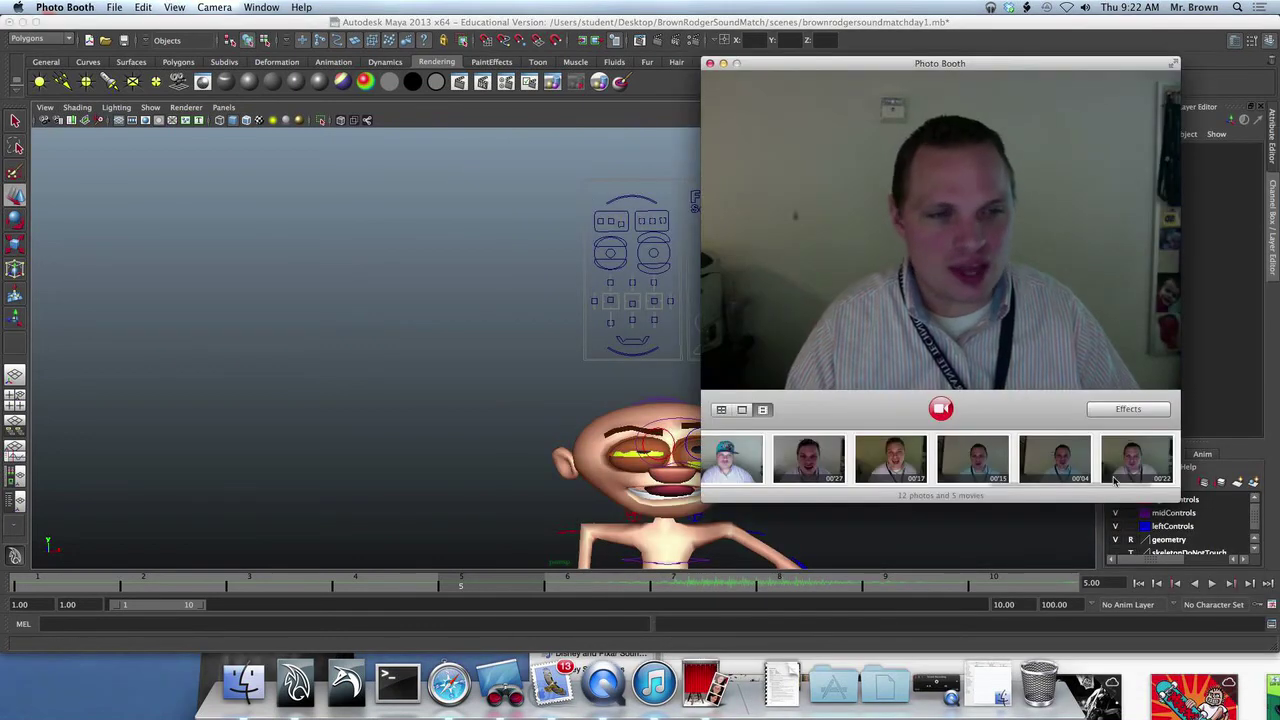
{"action": "left_click", "coordinate": [1140, 458]}
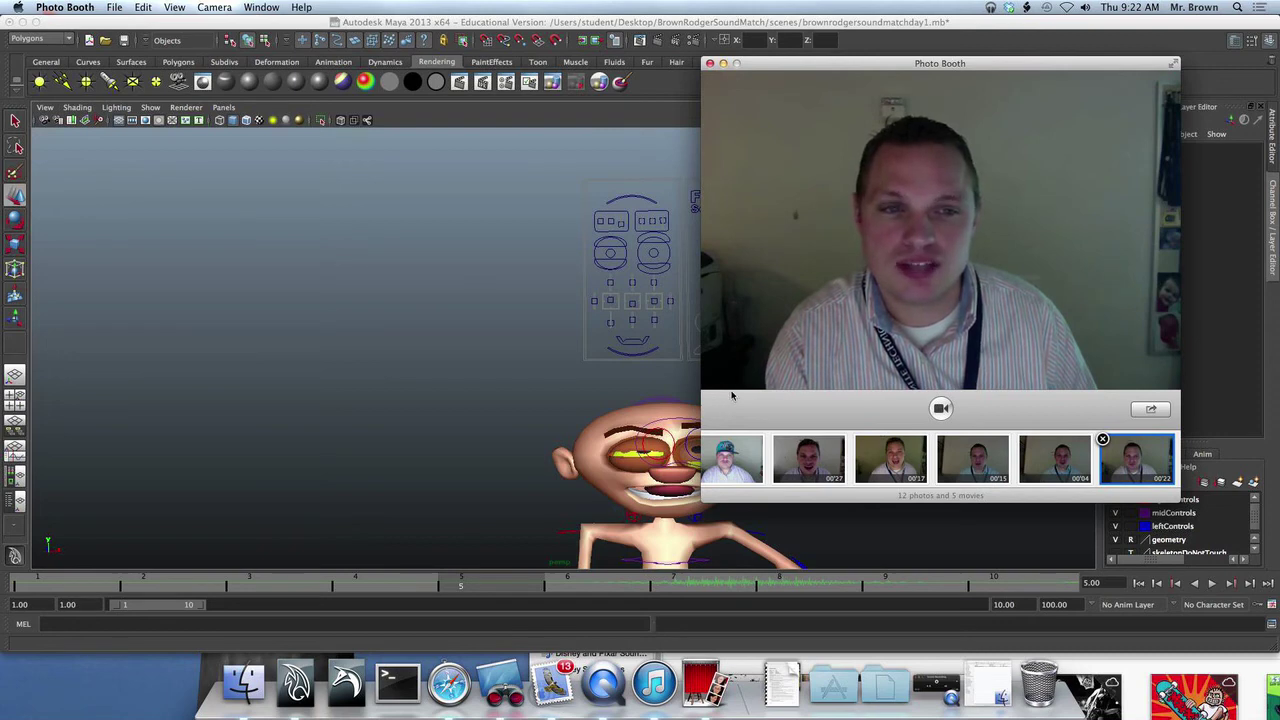
{"action": "mouse_move", "coordinate": [808, 382]}
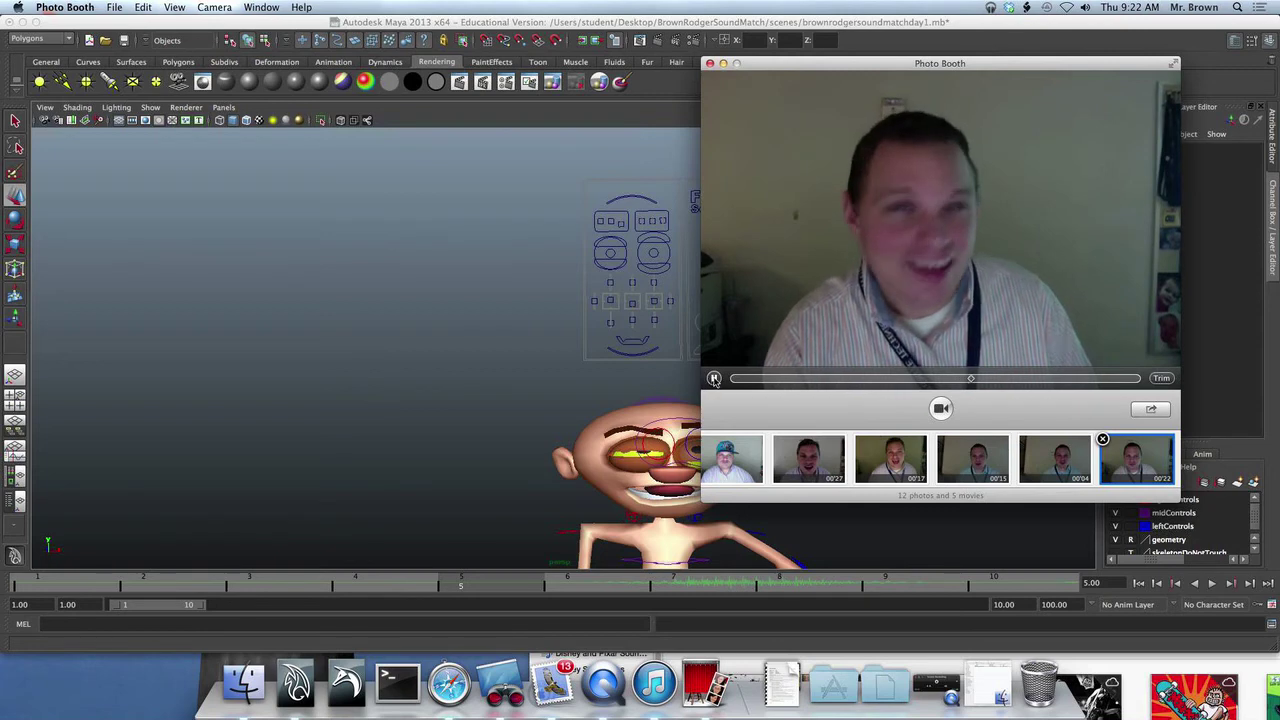
{"action": "left_click", "coordinate": [713, 378]}
{"action": "left_click_drag", "start_coordinate": [975, 379], "coordinate": [950, 379]}
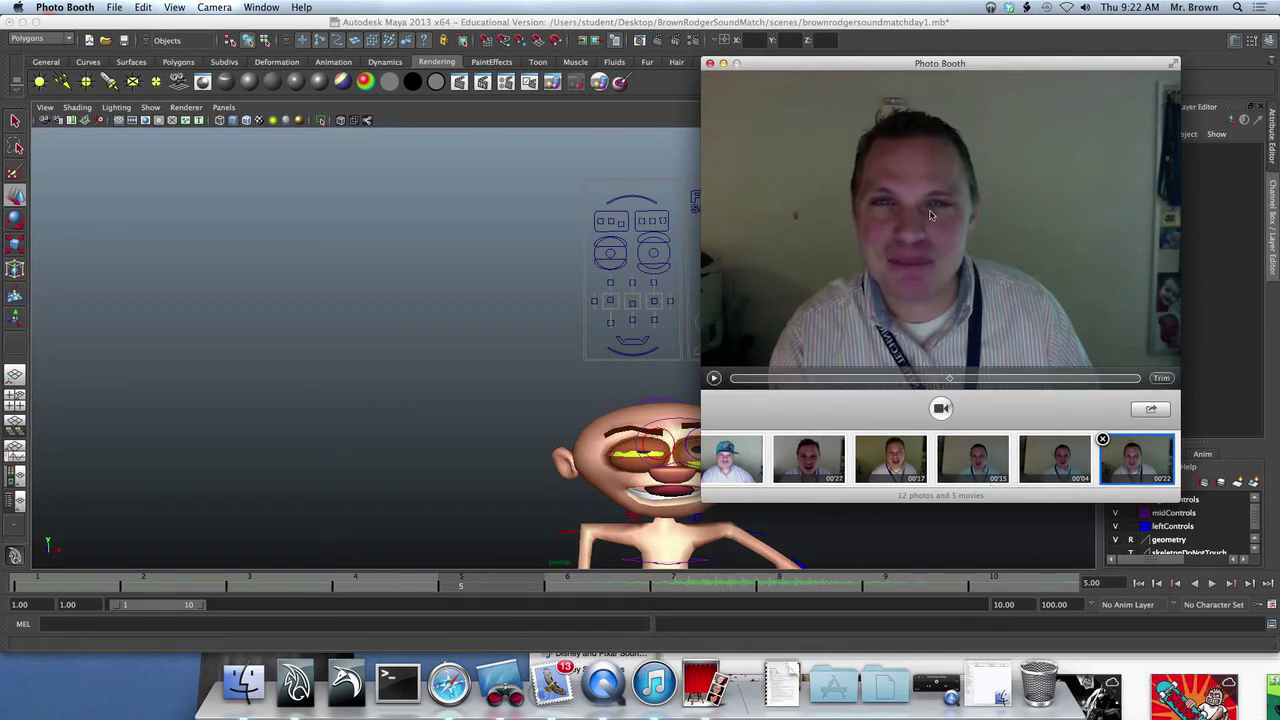
Narrow the Maya window and place the Photo Booth window beside it so the rig and the reference are visible together.
{"action": "left_click_drag", "start_coordinate": [900, 63], "coordinate": [1193, 288]}
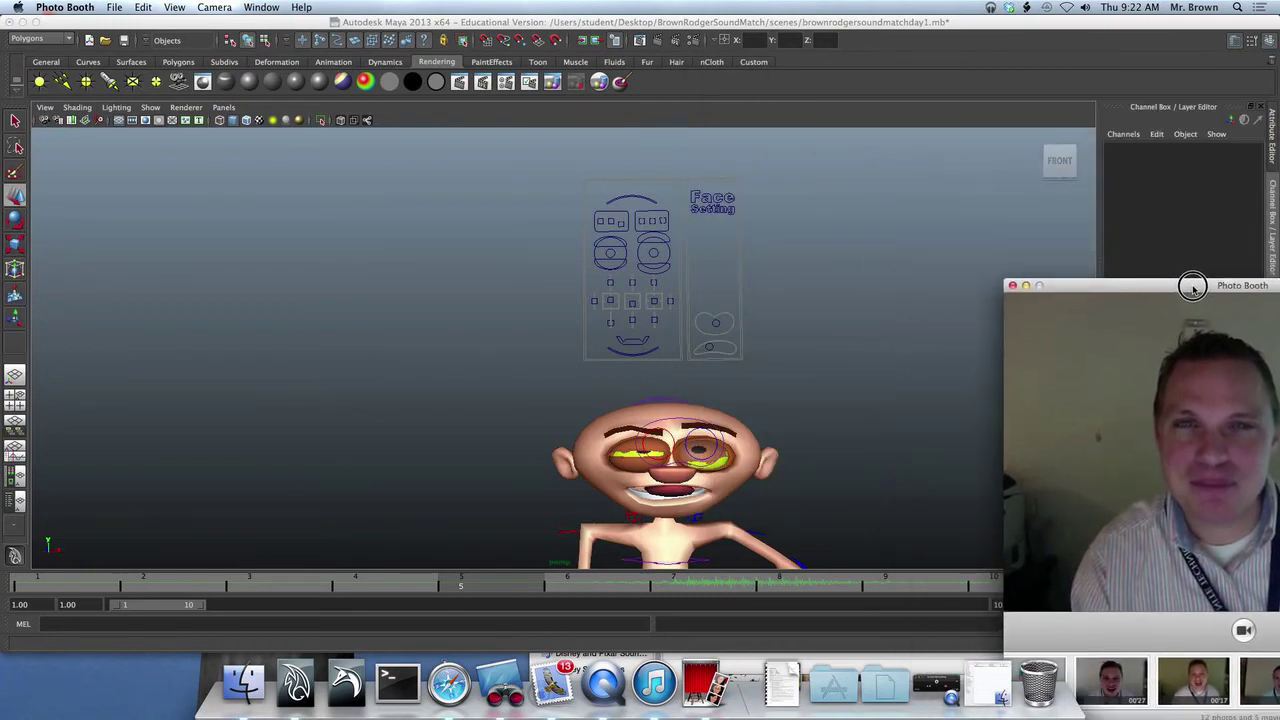
{"action": "left_click", "coordinate": [886, 523]}
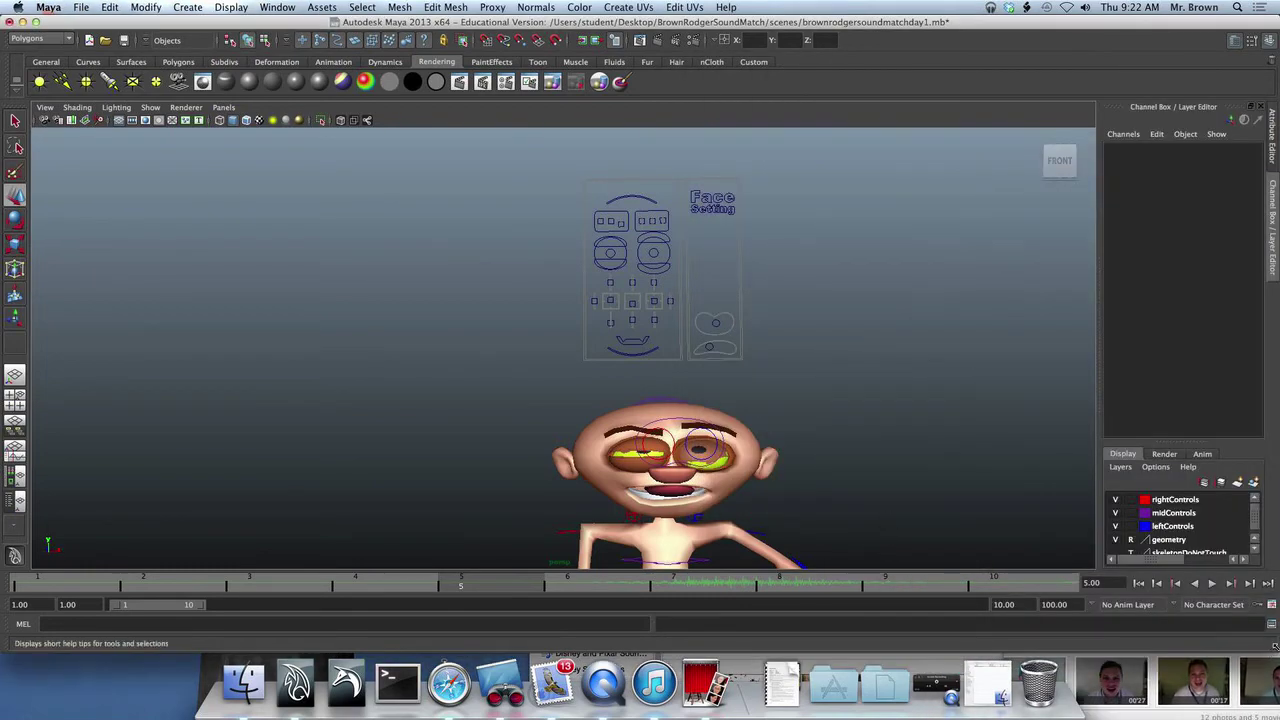
{"action": "left_click_drag", "start_coordinate": [1274, 646], "coordinate": [995, 648]}
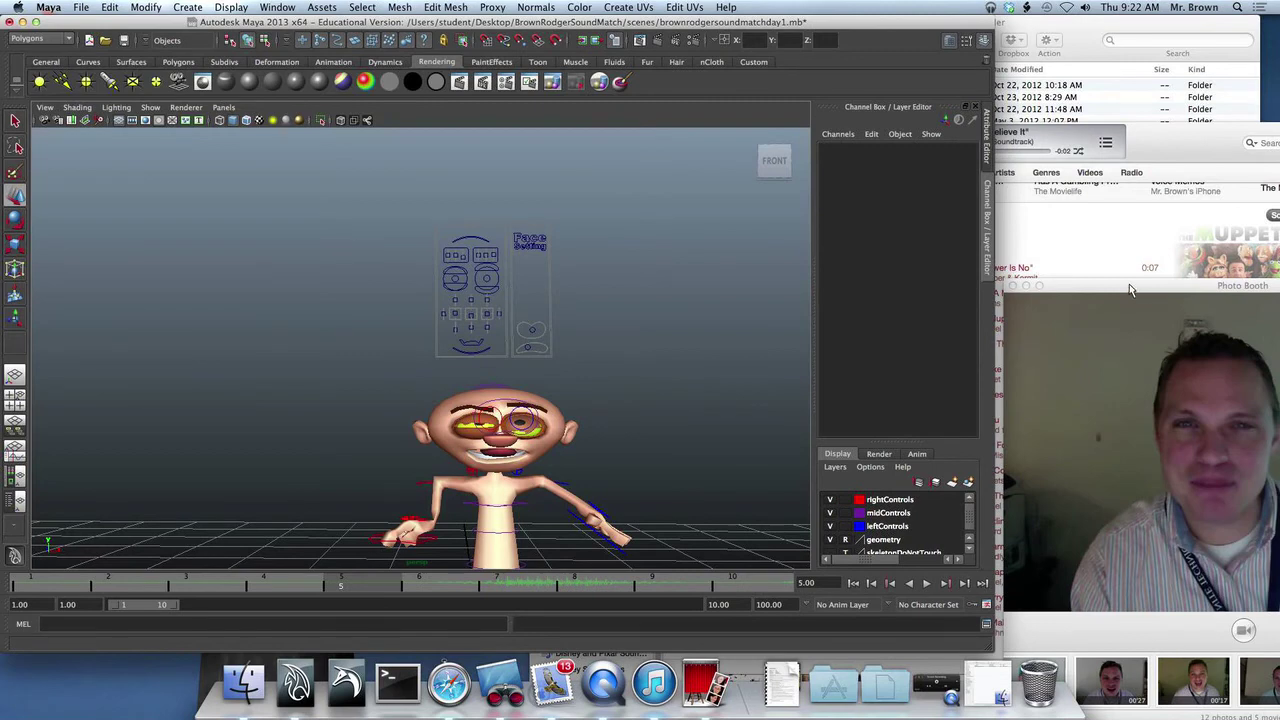
{"action": "left_click_drag", "start_coordinate": [1129, 284], "coordinate": [1101, 258]}
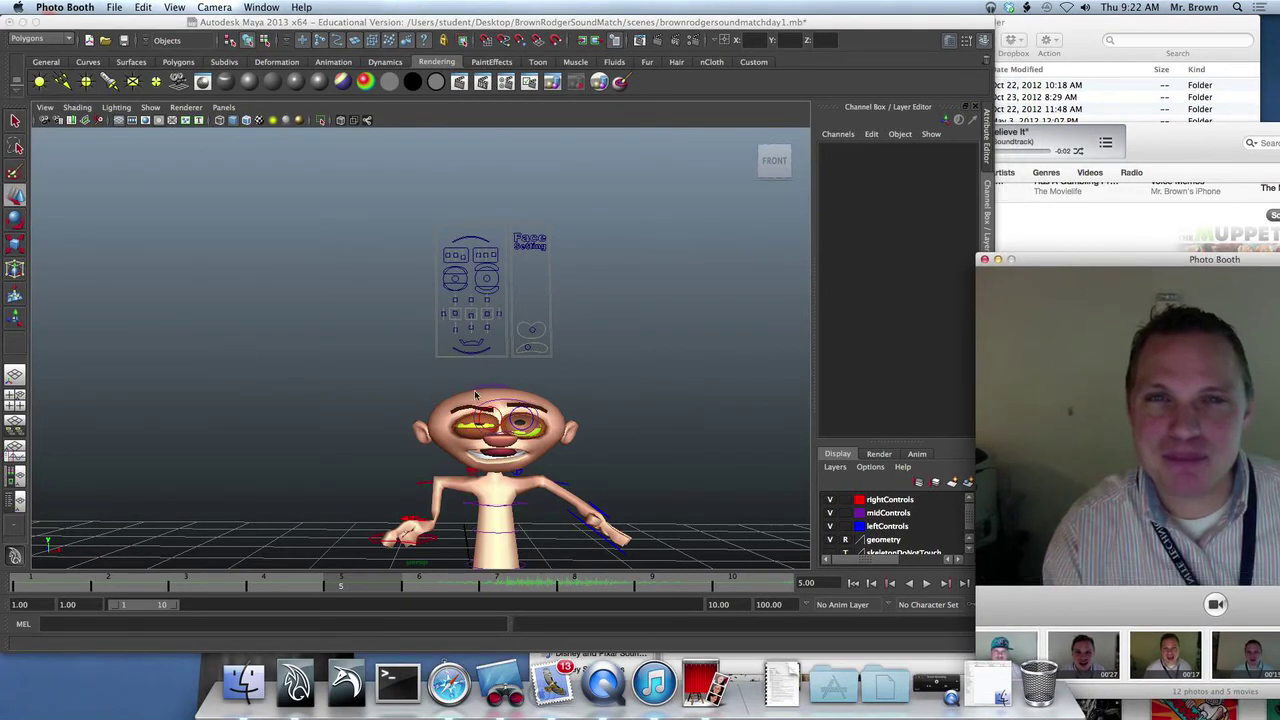
Adjust the jaw control and raise the upper-head squash-and-stretch control to about -0.23 in Translate Y to lengthen the head.
{"action": "left_click", "coordinate": [472, 352]}
{"action": "mouse_move", "coordinate": [470, 306]}
{"action": "left_mouse_down"}
{"action": "mouse_move", "coordinate": [471, 321]}
{"action": "mouse_move", "coordinate": [473, 303]}
{"action": "left_mouse_up"}
{"action": "left_click", "coordinate": [464, 342]}
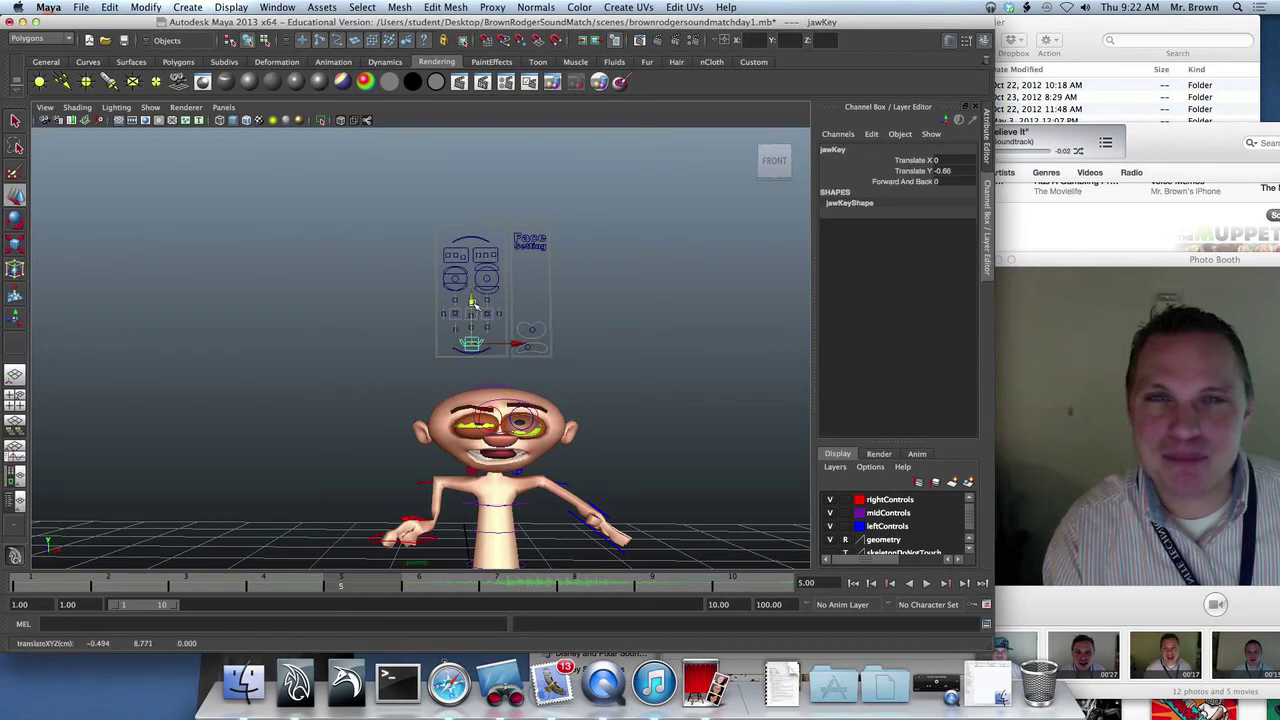
{"action": "left_click", "coordinate": [483, 237]}
{"action": "left_click_drag", "start_coordinate": [472, 197], "coordinate": [471, 191]}
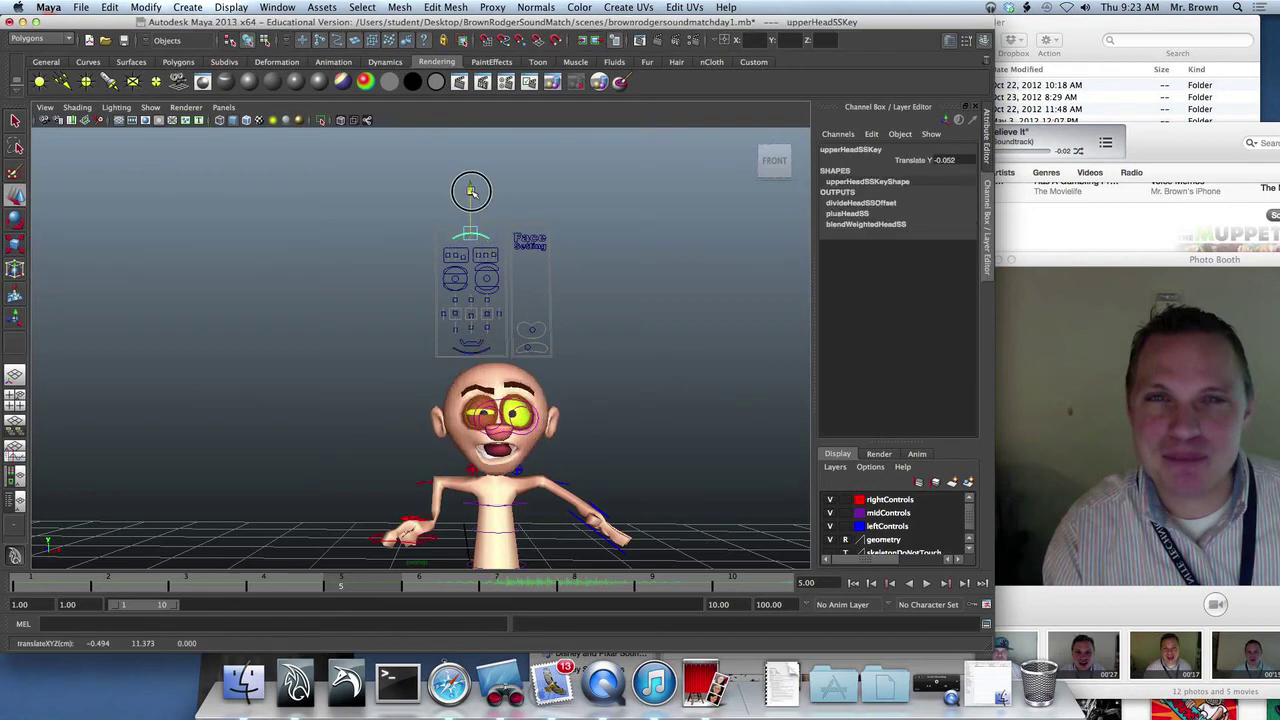
Shift the lower shape control in the Face Setting panel sideways and move the jaw control to close the mouth.
{"action": "left_click", "coordinate": [481, 332]}
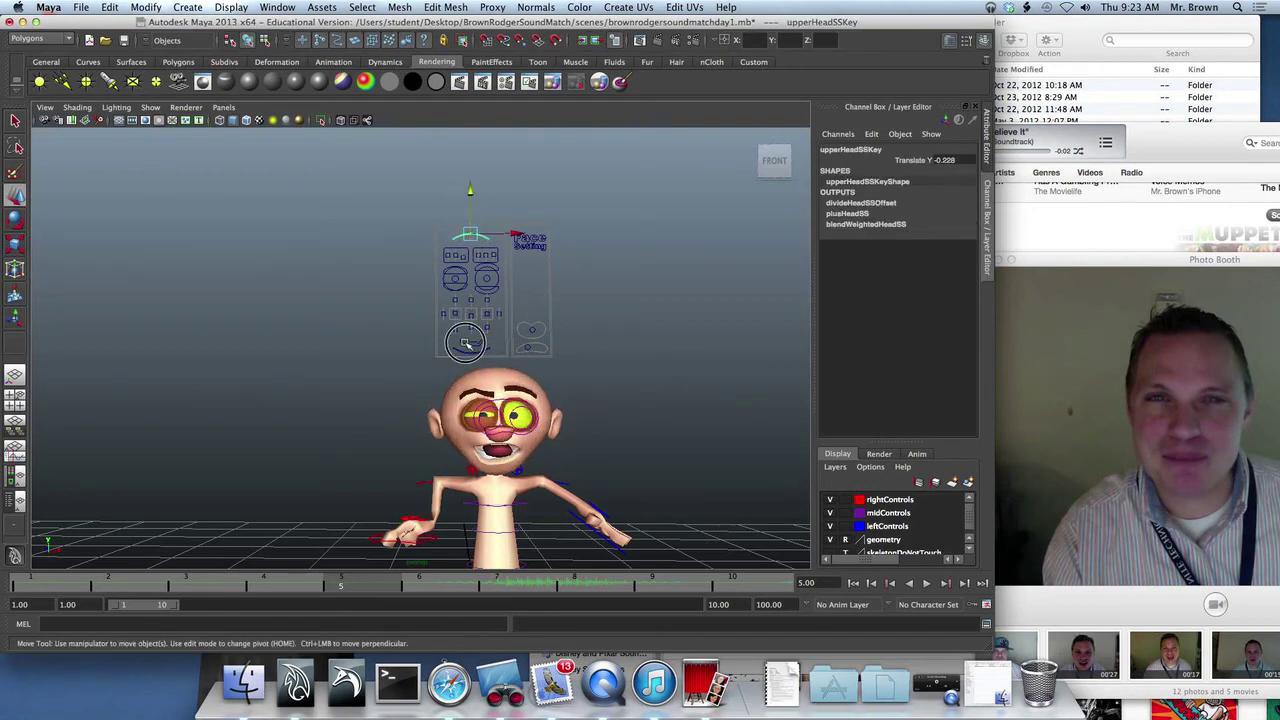
{"action": "left_click", "coordinate": [529, 348]}
{"action": "left_click_drag", "start_coordinate": [529, 347], "coordinate": [457, 285]}
{"action": "left_click", "coordinate": [470, 340]}
Adjust the lower-lip controls to match the reference mouth, with the middle and left ones at about 0.34 in Translate Y.
{"action": "left_click", "coordinate": [456, 328]}
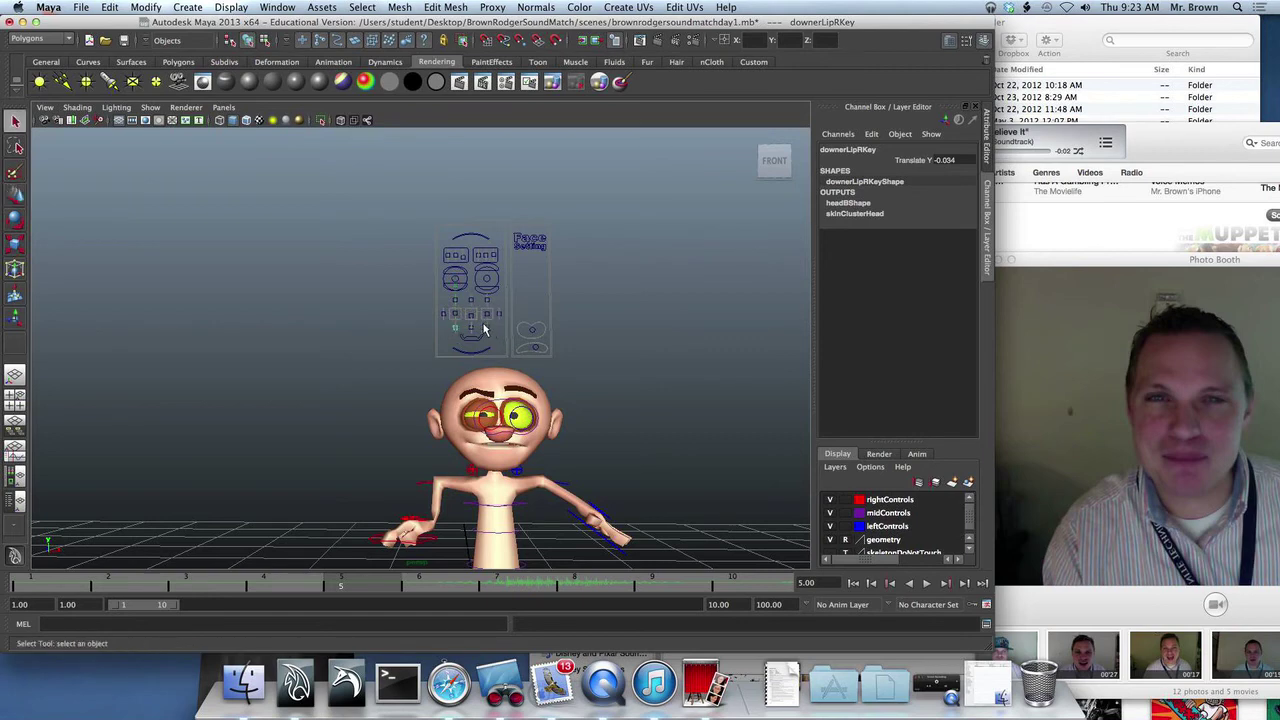
{"action": "left_click", "coordinate": [472, 328]}
{"action": "left_click_drag", "start_coordinate": [471, 285], "coordinate": [471, 276]}
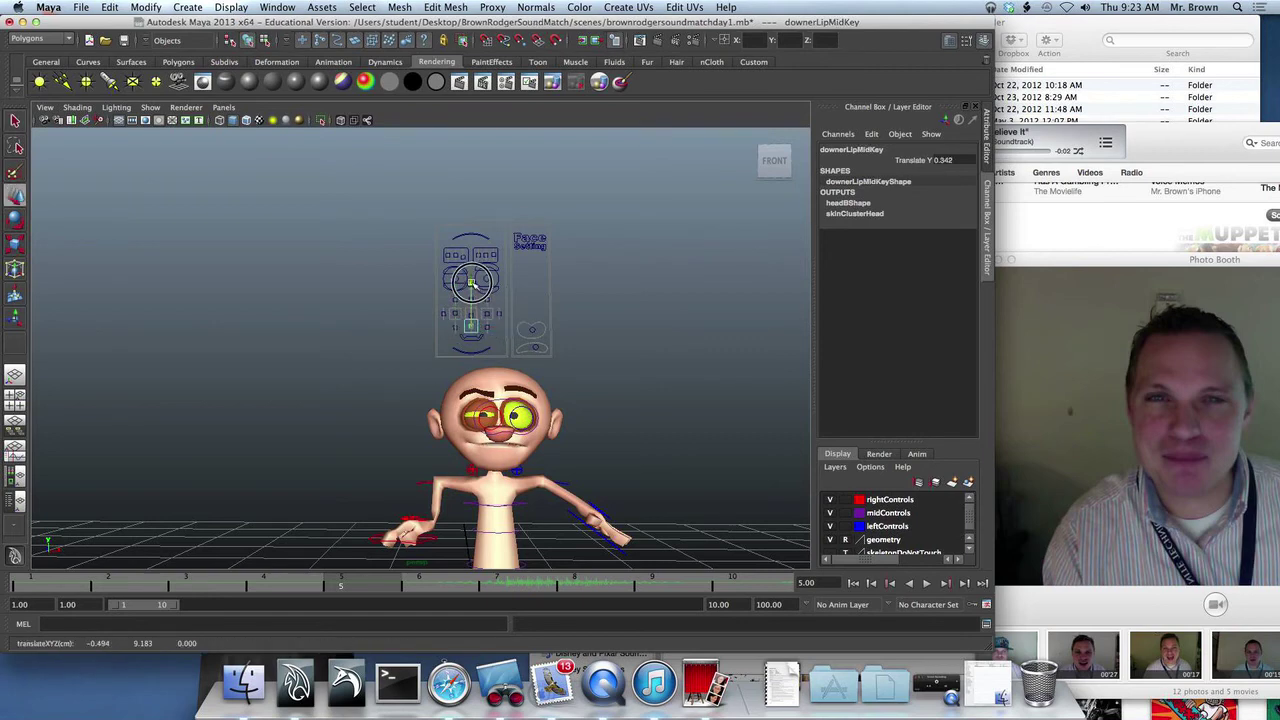
{"action": "left_click", "coordinate": [493, 337]}
{"action": "left_click", "coordinate": [487, 326]}
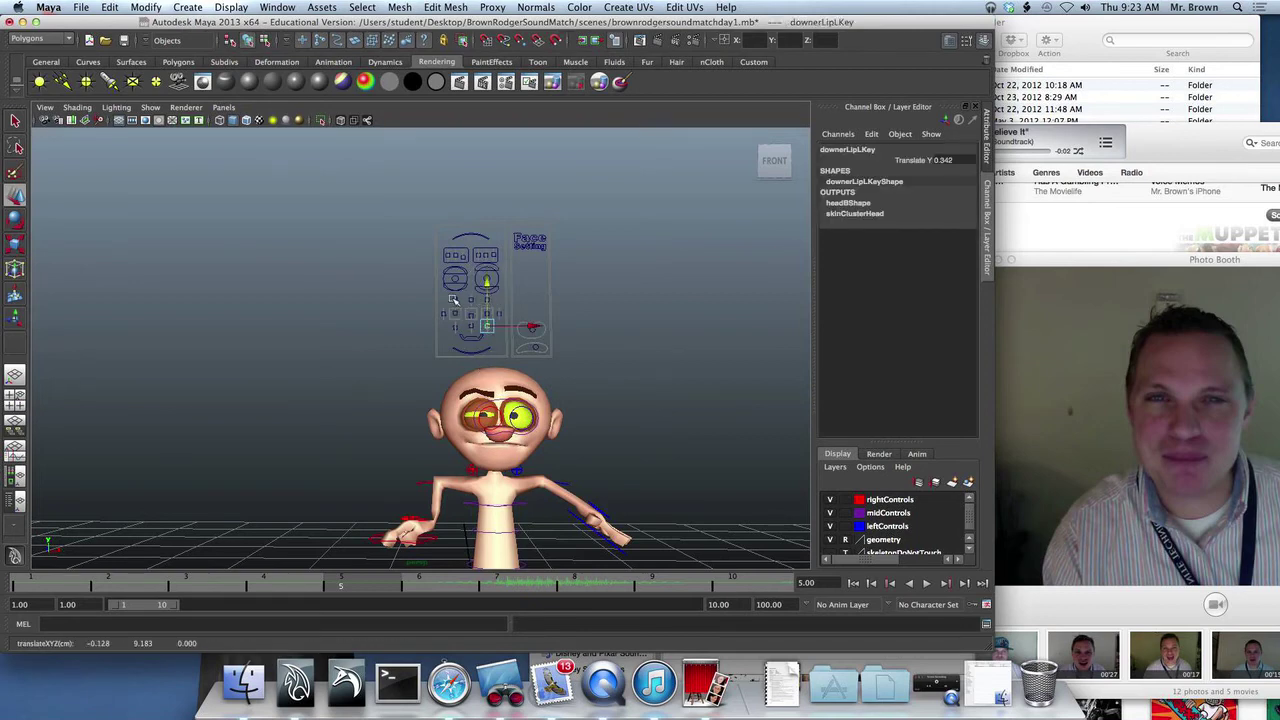
Lower the right eye's lower-eyelid control to about -0.86 in Translate Y.
{"action": "left_click", "coordinate": [454, 282]}
{"action": "left_click_drag", "start_coordinate": [454, 238], "coordinate": [454, 247]}
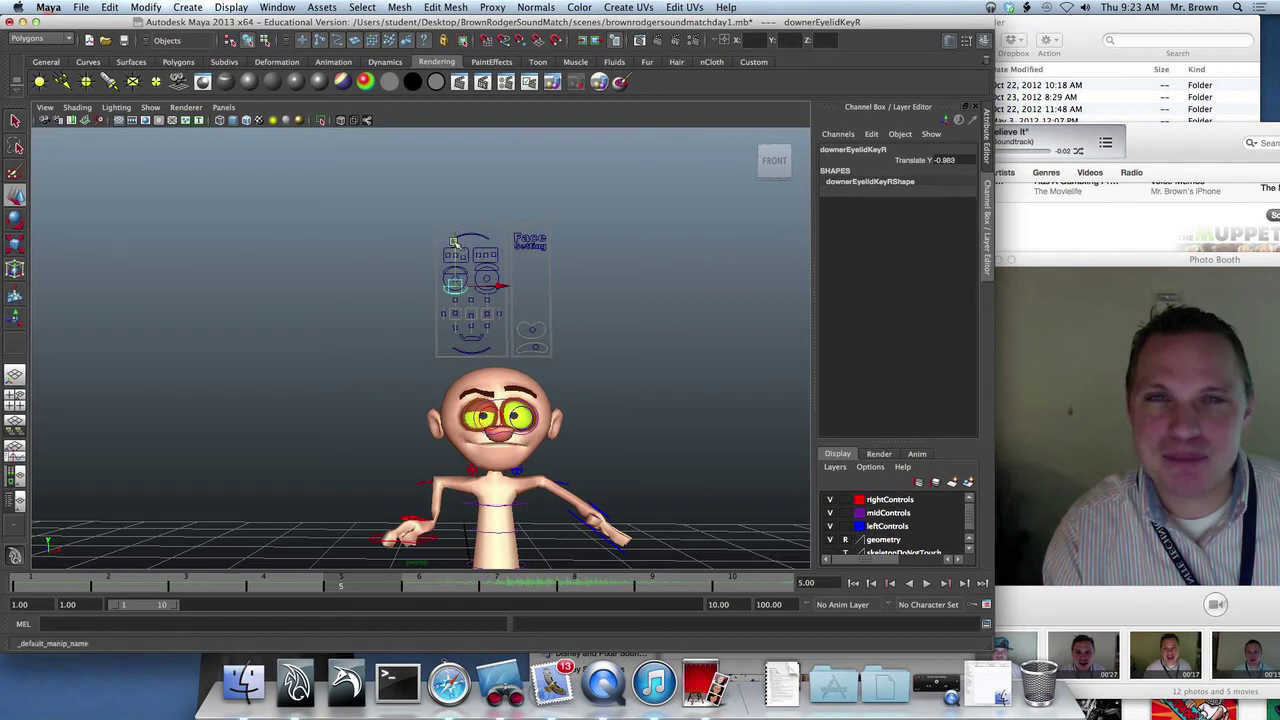
{"action": "left_click", "coordinate": [453, 274]}
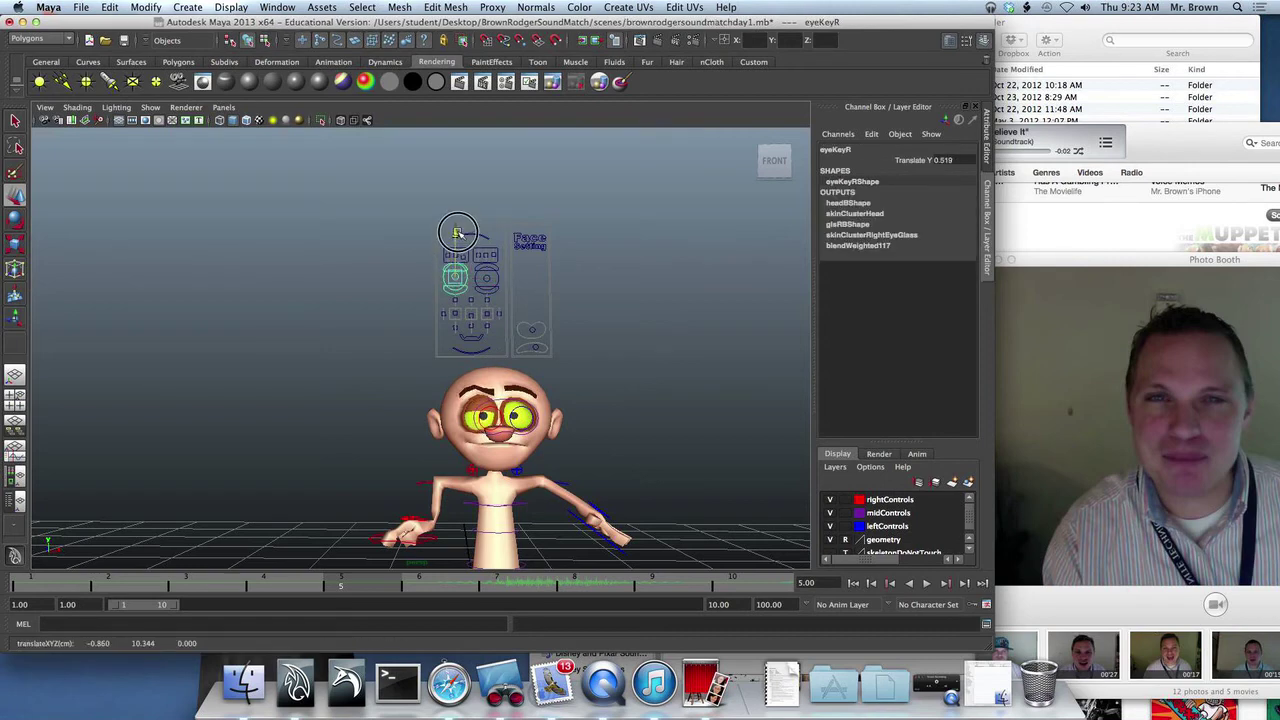
{"action": "key", "text": "z"}
{"action": "key", "text": "z"}
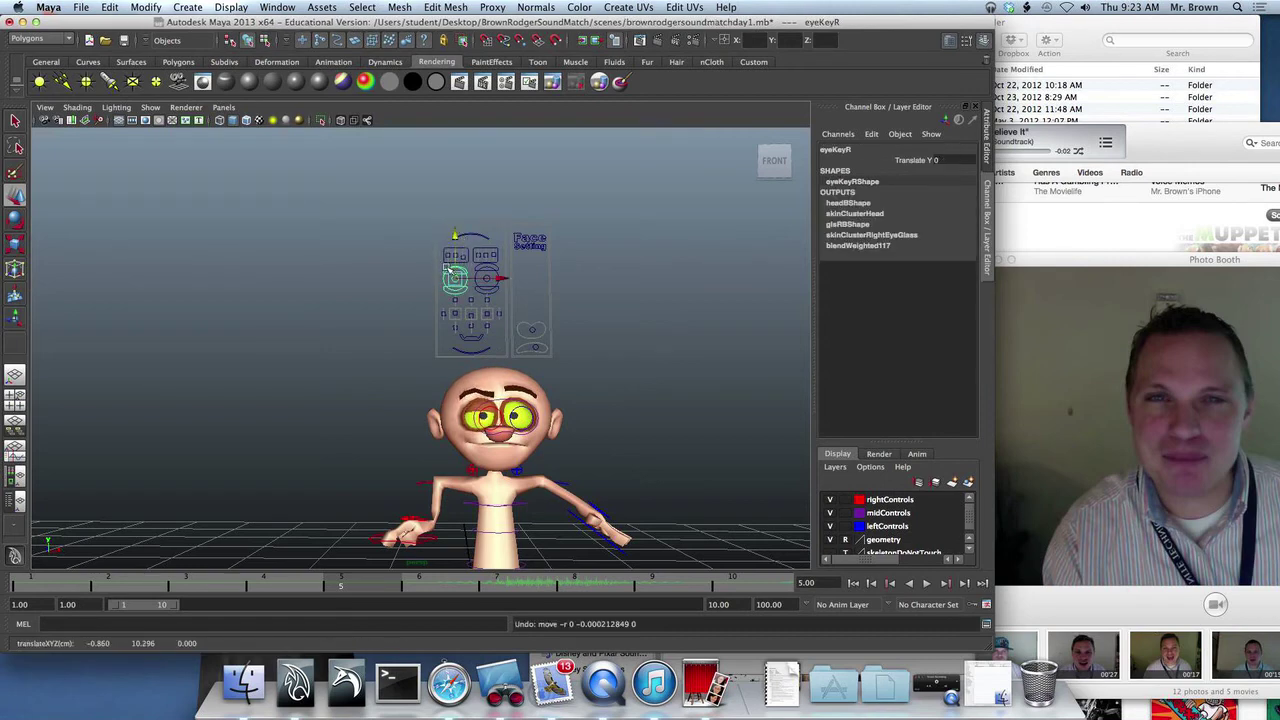
{"action": "left_click", "coordinate": [414, 266]}
{"action": "left_click", "coordinate": [456, 276]}
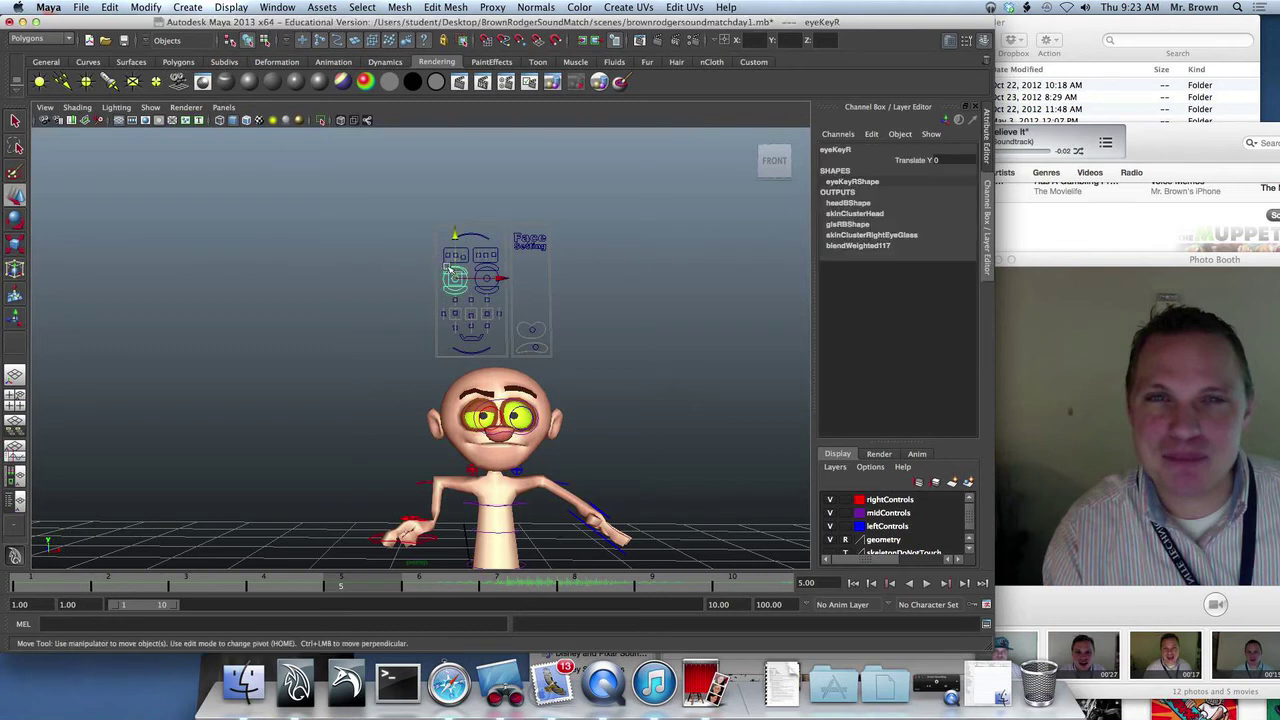
{"action": "left_click", "coordinate": [431, 265]}
{"action": "left_click", "coordinate": [442, 272]}
{"action": "left_click", "coordinate": [470, 295]}
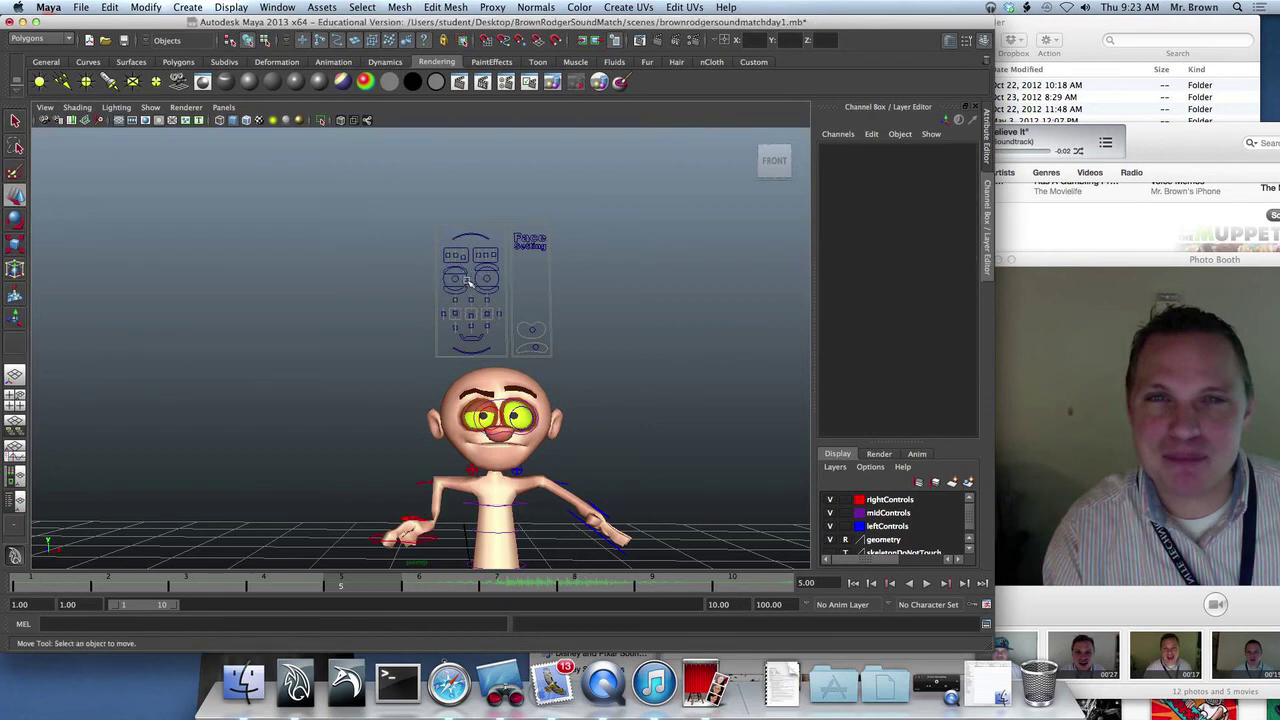
Raise the right eye's upper-eyelid control to about 1.0 in Translate Y to open the eye.
{"action": "left_click", "coordinate": [455, 275]}
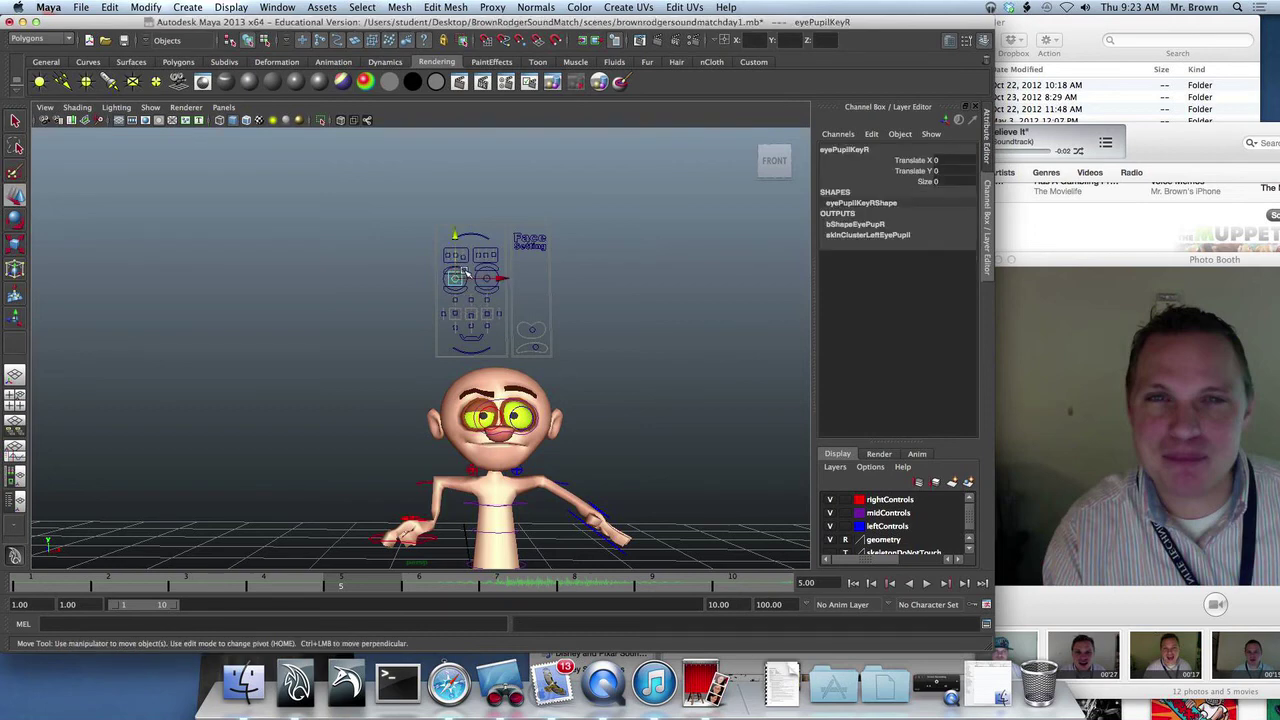
{"action": "key", "text": "q"}
{"action": "left_click", "coordinate": [463, 279]}
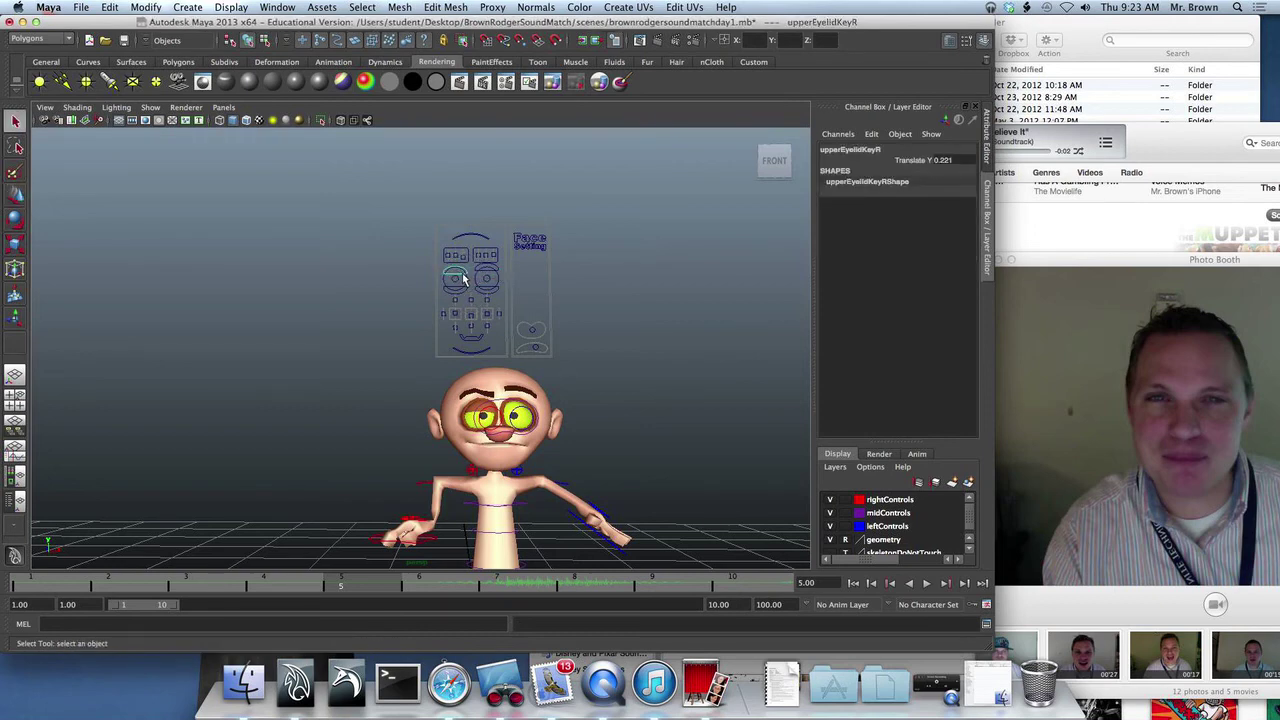
{"action": "key", "text": "w"}
{"action": "left_click_drag", "start_coordinate": [455, 232], "coordinate": [455, 236]}
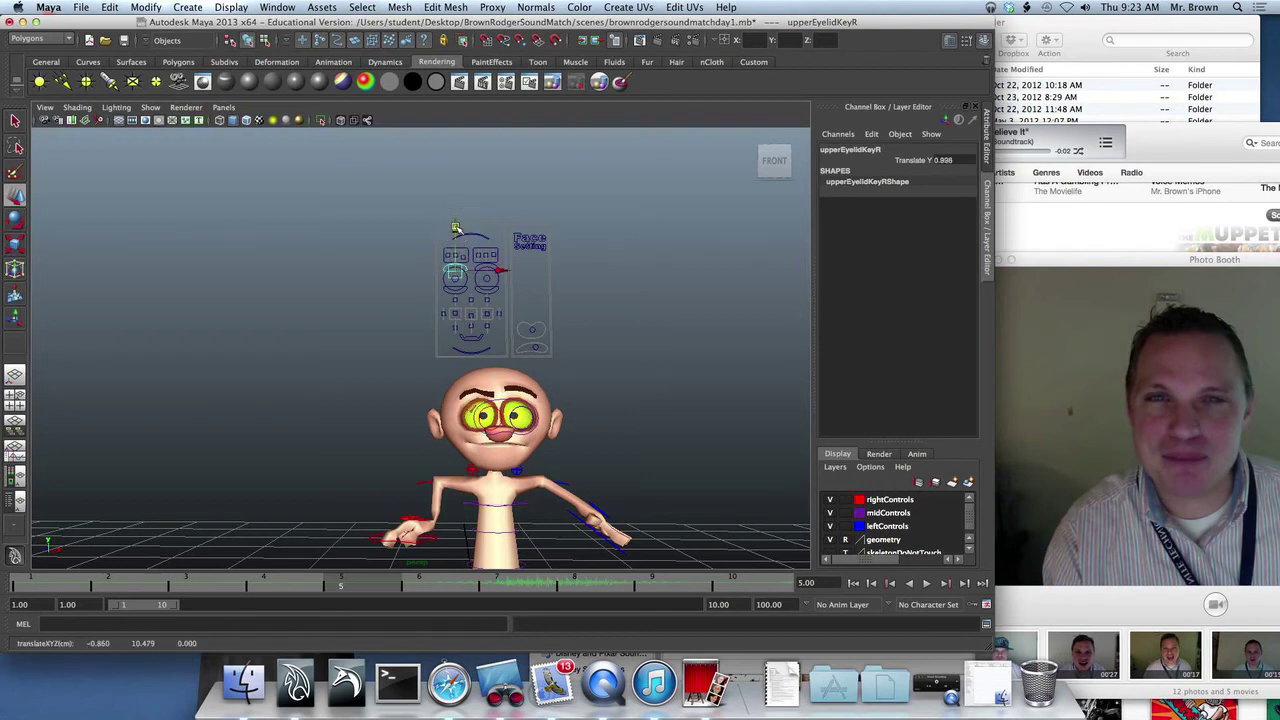
Adjust the right and left cheek controls to match the reference, with the left one at about -0.52 in Translate Y.
{"action": "left_click", "coordinate": [467, 351]}
{"action": "left_click", "coordinate": [471, 312]}
{"action": "left_click", "coordinate": [463, 337]}
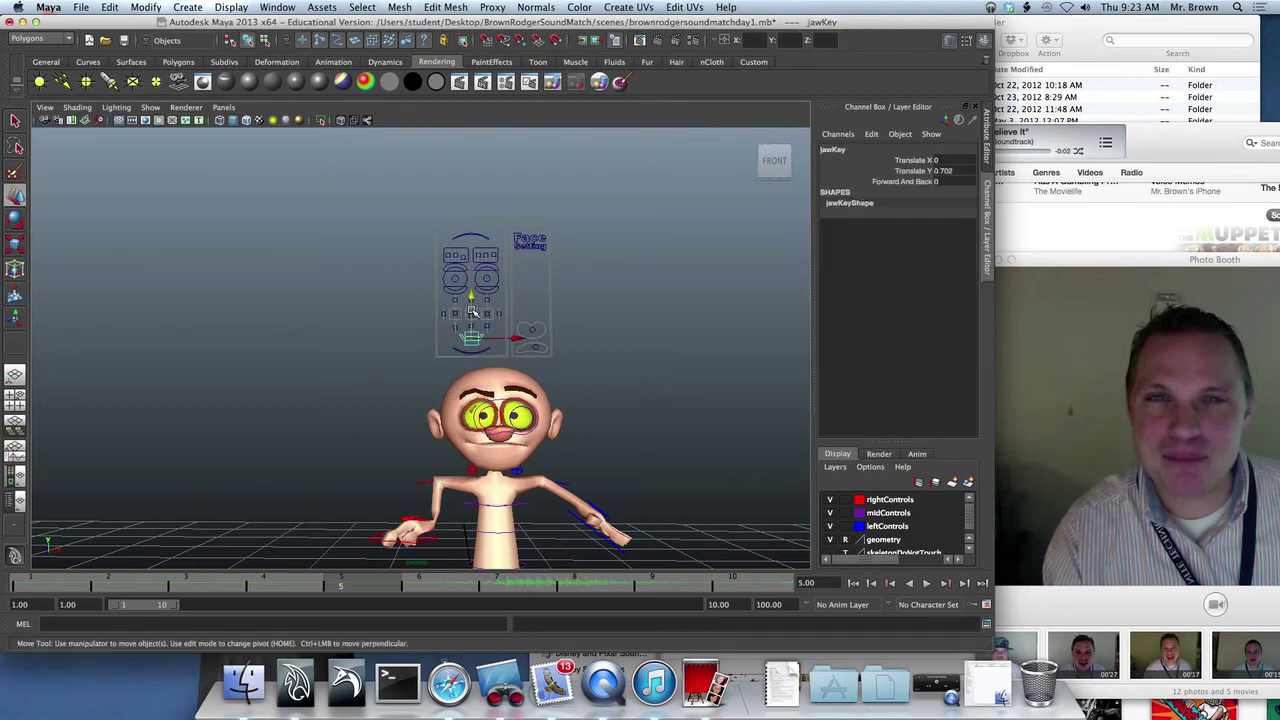
{"action": "left_click", "coordinate": [455, 326]}
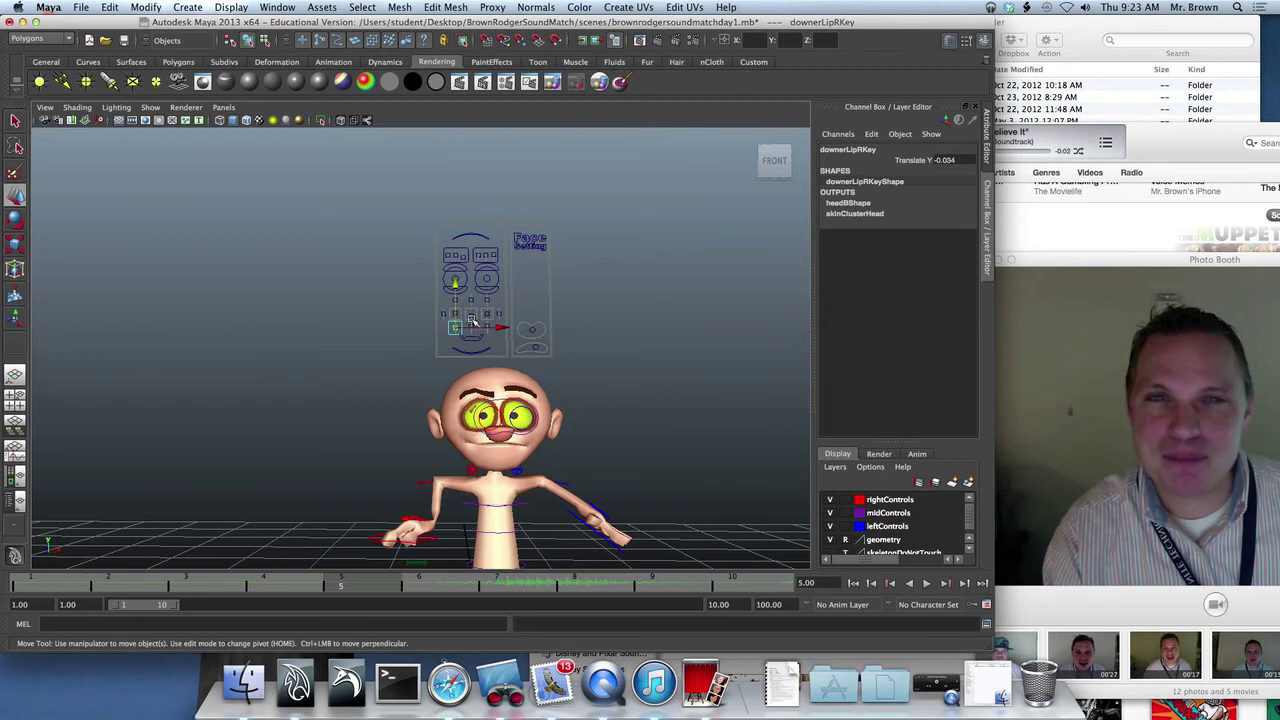
{"action": "left_click", "coordinate": [445, 317]}
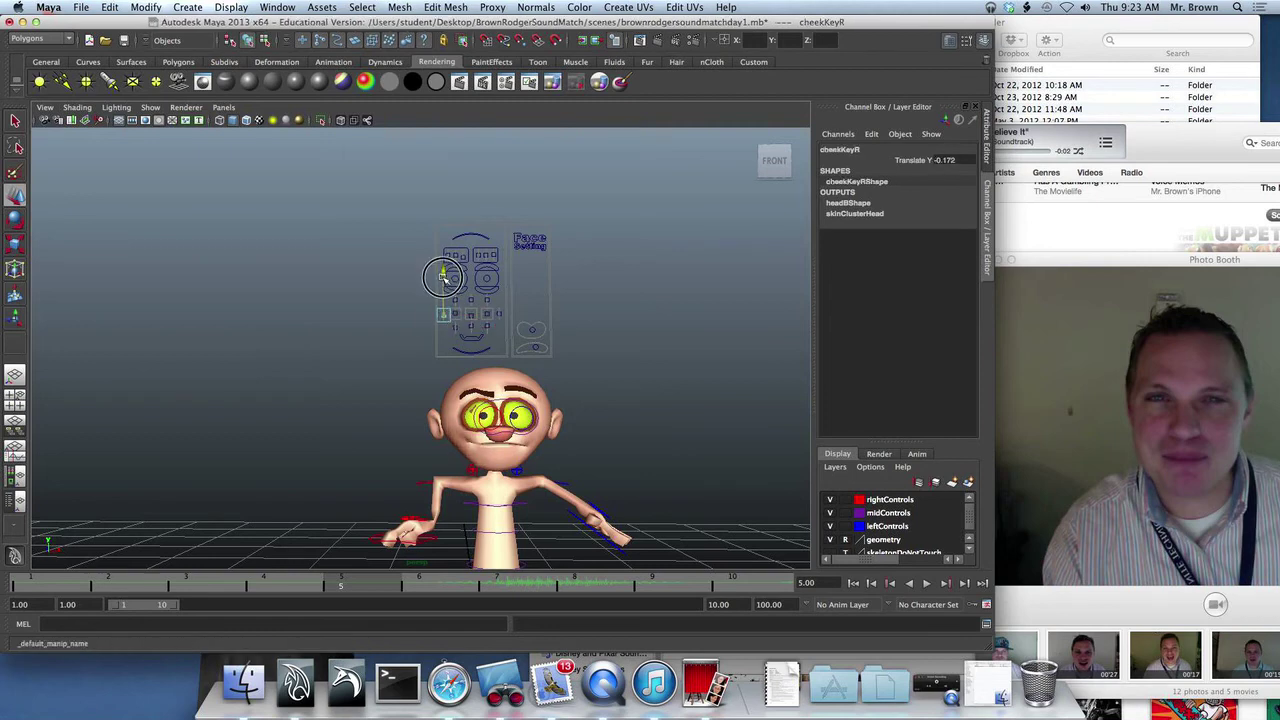
{"action": "left_click_drag", "start_coordinate": [443, 278], "coordinate": [499, 275]}
{"action": "left_click", "coordinate": [502, 310]}
{"action": "left_click", "coordinate": [499, 314]}
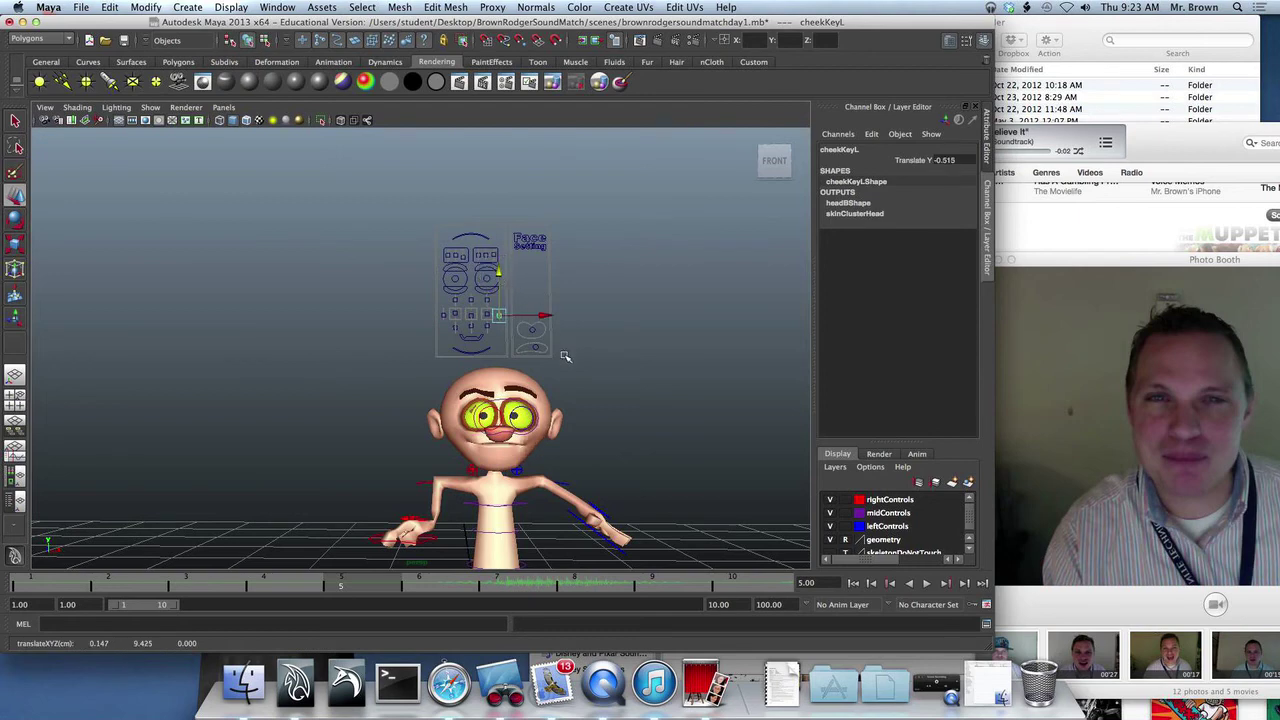
Adjust the middle lip control and the mouth-corner controls to match the reference mouth.
{"action": "left_click", "coordinate": [476, 314]}
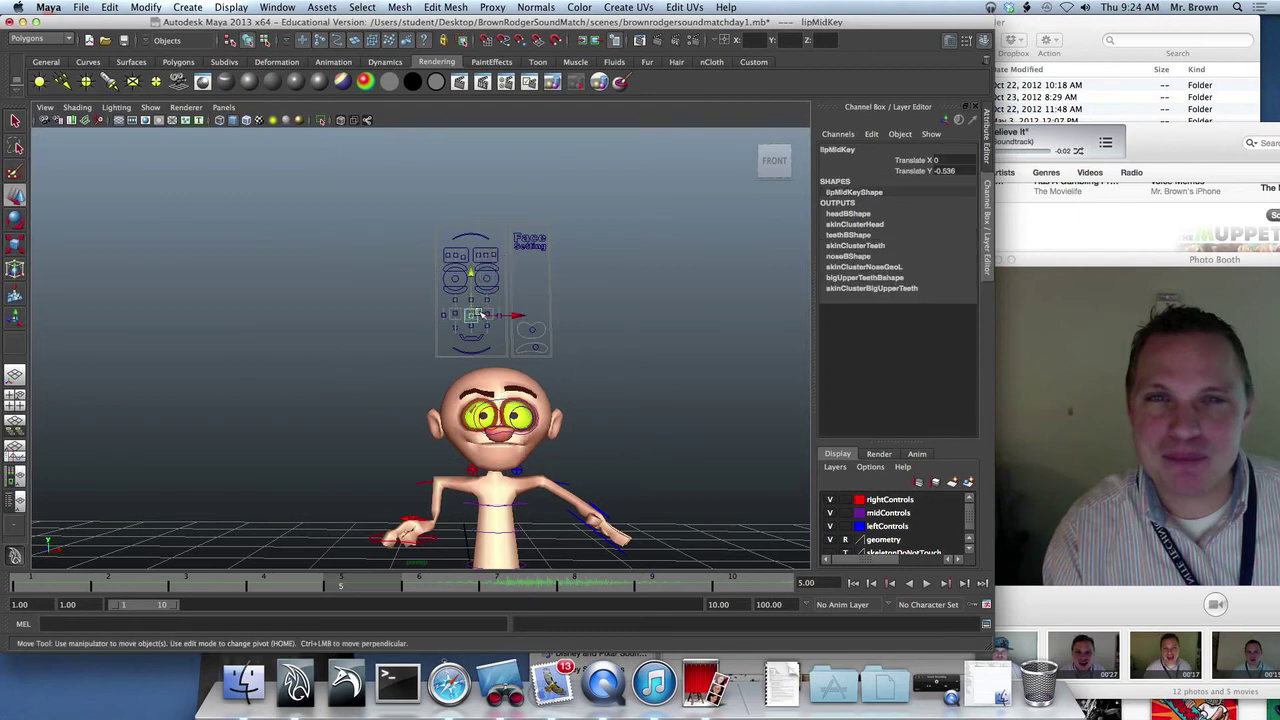
{"action": "mouse_move", "coordinate": [470, 274]}
{"action": "middle_mouse_down"}
{"action": "mouse_move", "coordinate": [479, 287]}
{"action": "mouse_move", "coordinate": [455, 276]}
{"action": "mouse_move", "coordinate": [486, 276]}
{"action": "middle_mouse_up"}
{"action": "left_click", "coordinate": [450, 320]}
{"action": "left_click", "coordinate": [487, 314]}
{"action": "left_click", "coordinate": [588, 370]}
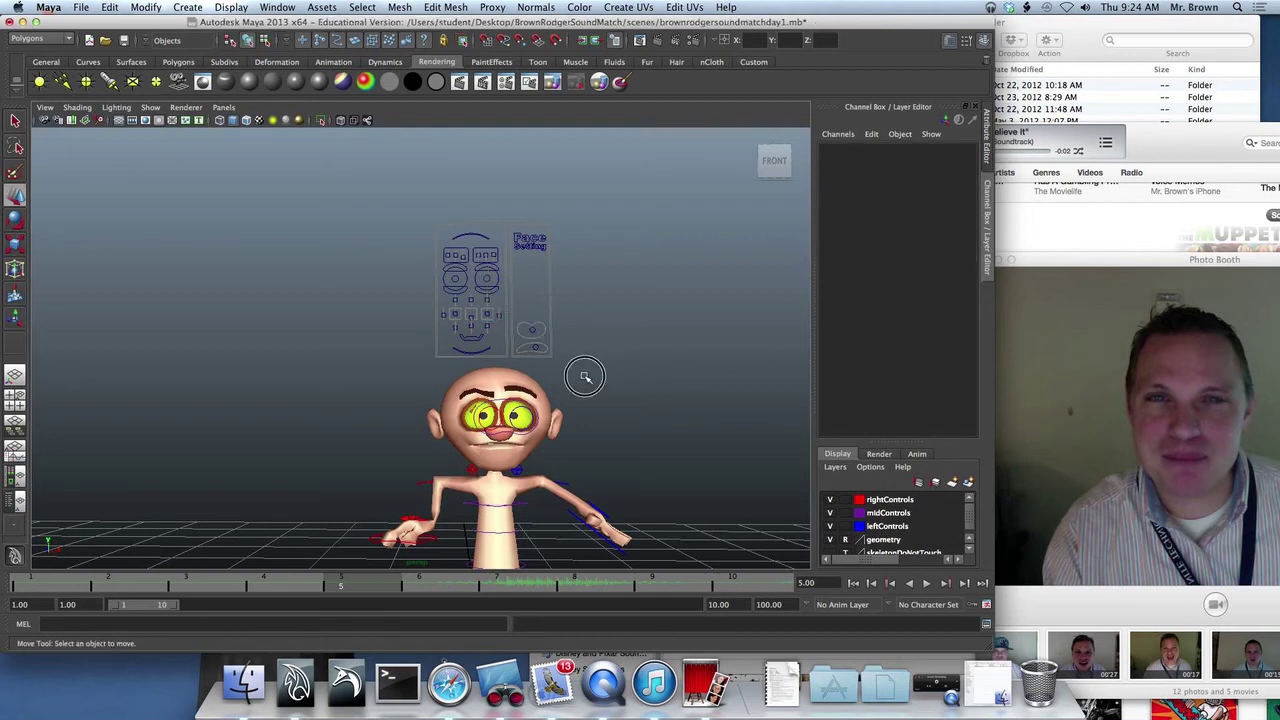
Select all the face panel controls, set a key on them at frame 5, and scrub the timeline to check the pose.
{"action": "left_click_drag", "start_coordinate": [585, 376], "coordinate": [390, 205]}
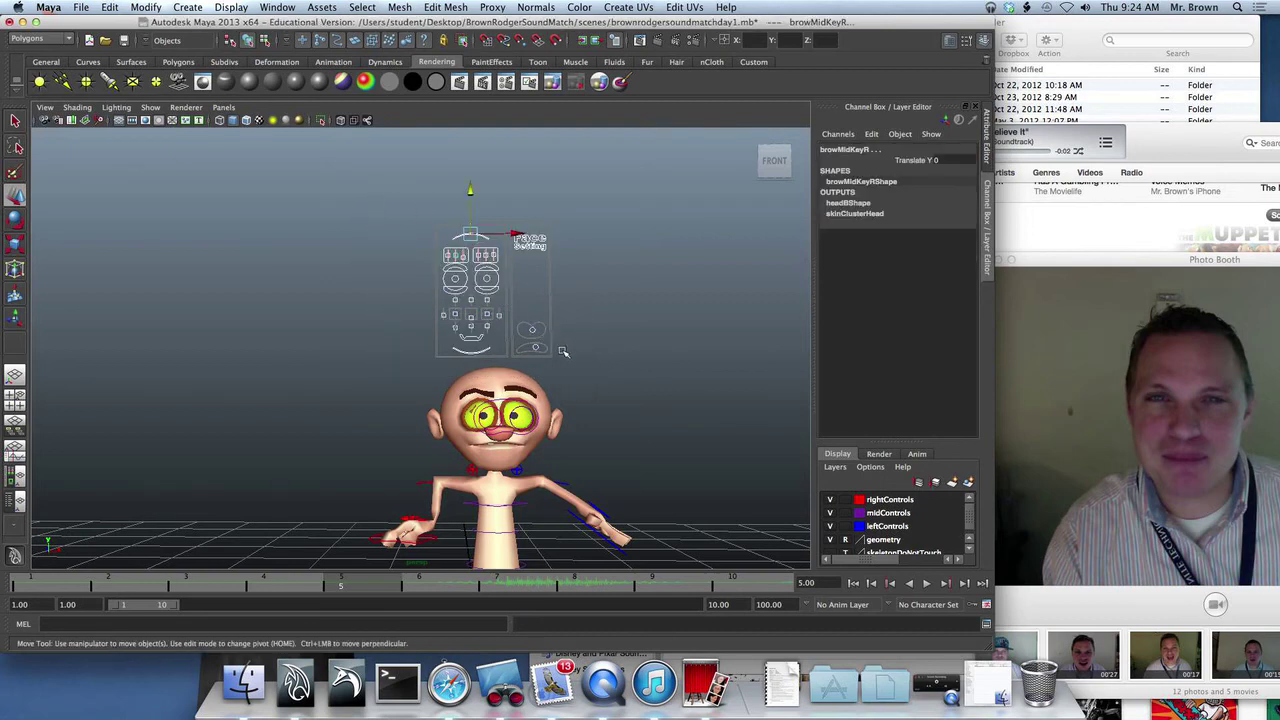
{"action": "key", "text": "s"}
{"action": "left_click", "coordinate": [196, 583]}
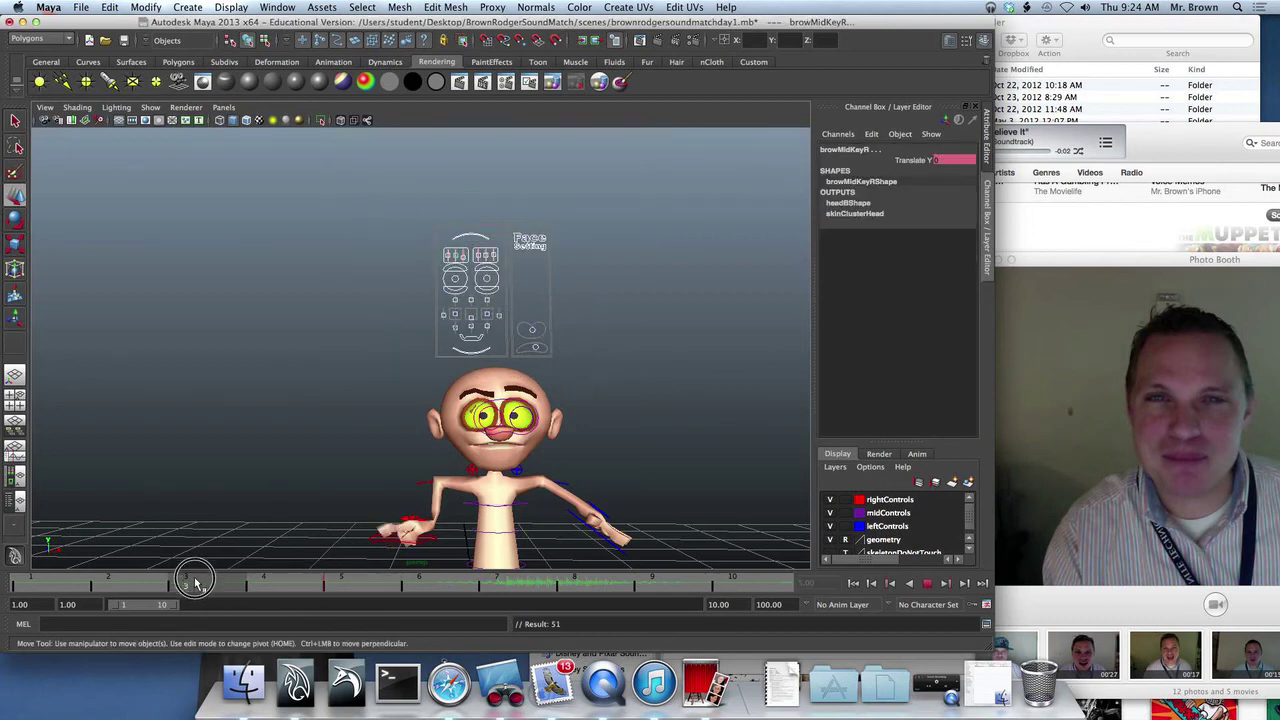
{"action": "left_click", "coordinate": [340, 583]}
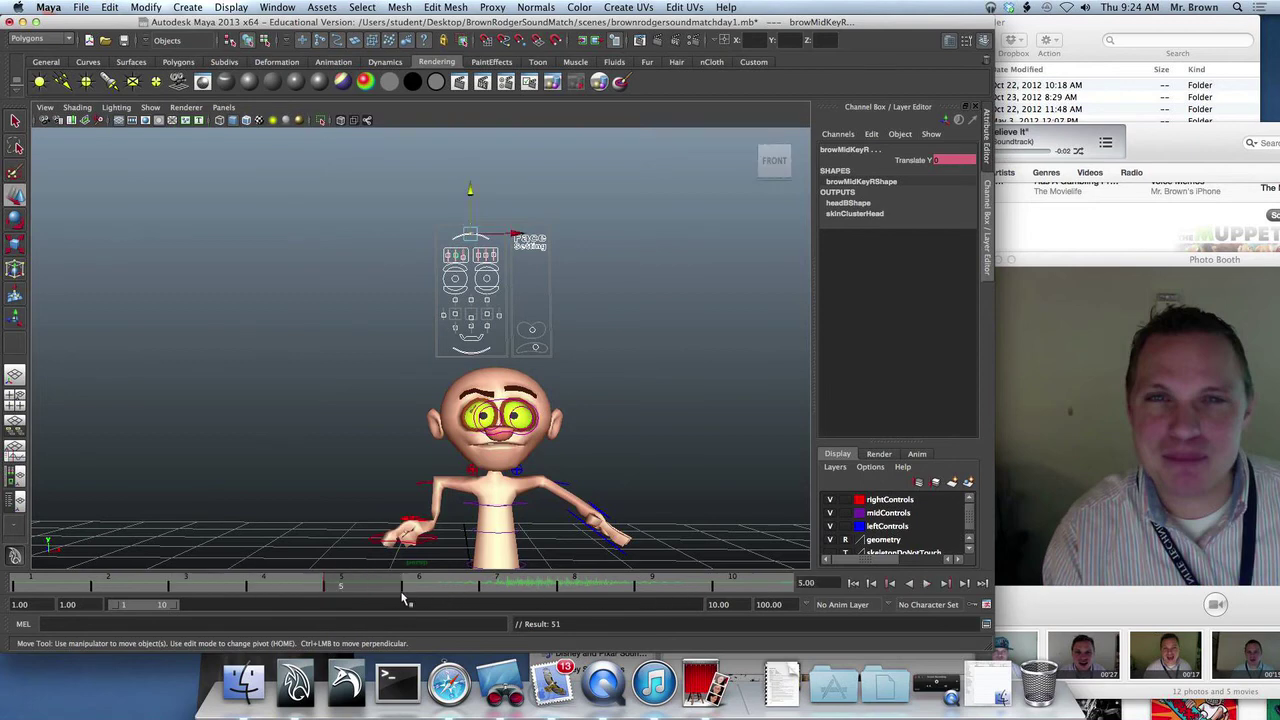
Move to frame 7, reposition the Photo Booth window, and scrub the reference video to the matching slightly open mouth.
{"action": "key", "text": "alt+v"}
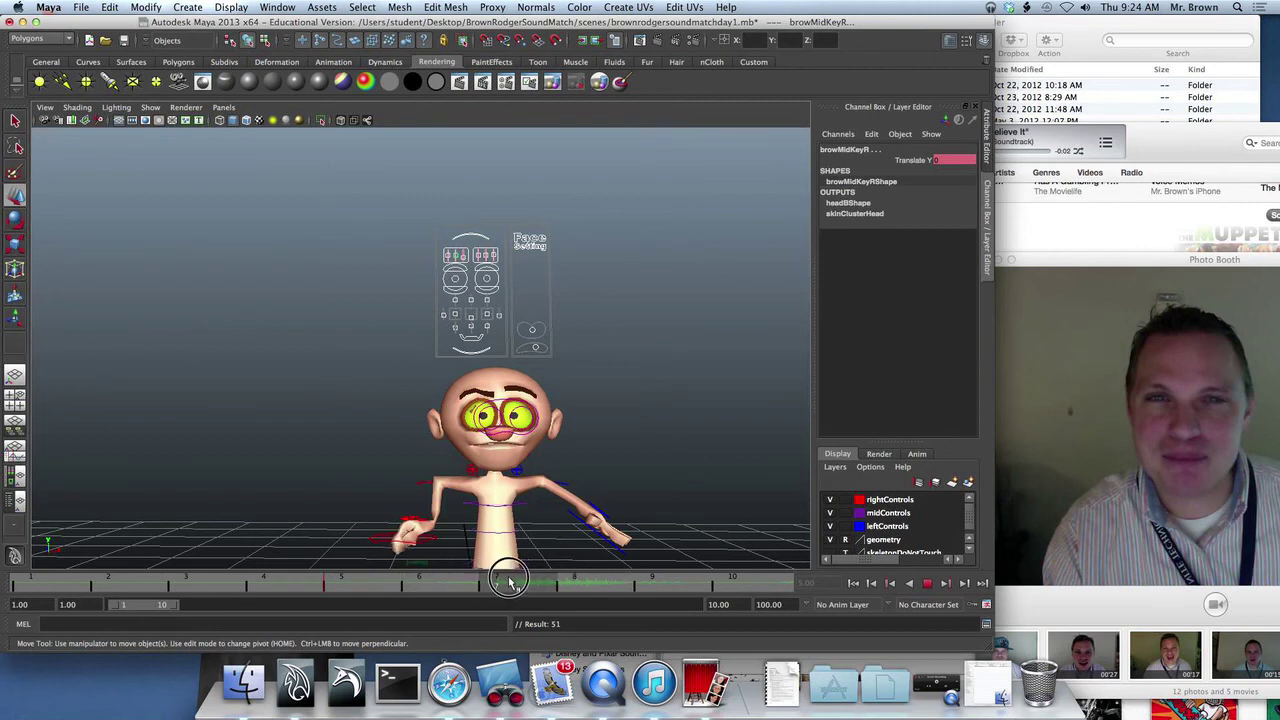
{"action": "key", "text": "alt+v"}
{"action": "left_click", "coordinate": [1150, 261]}
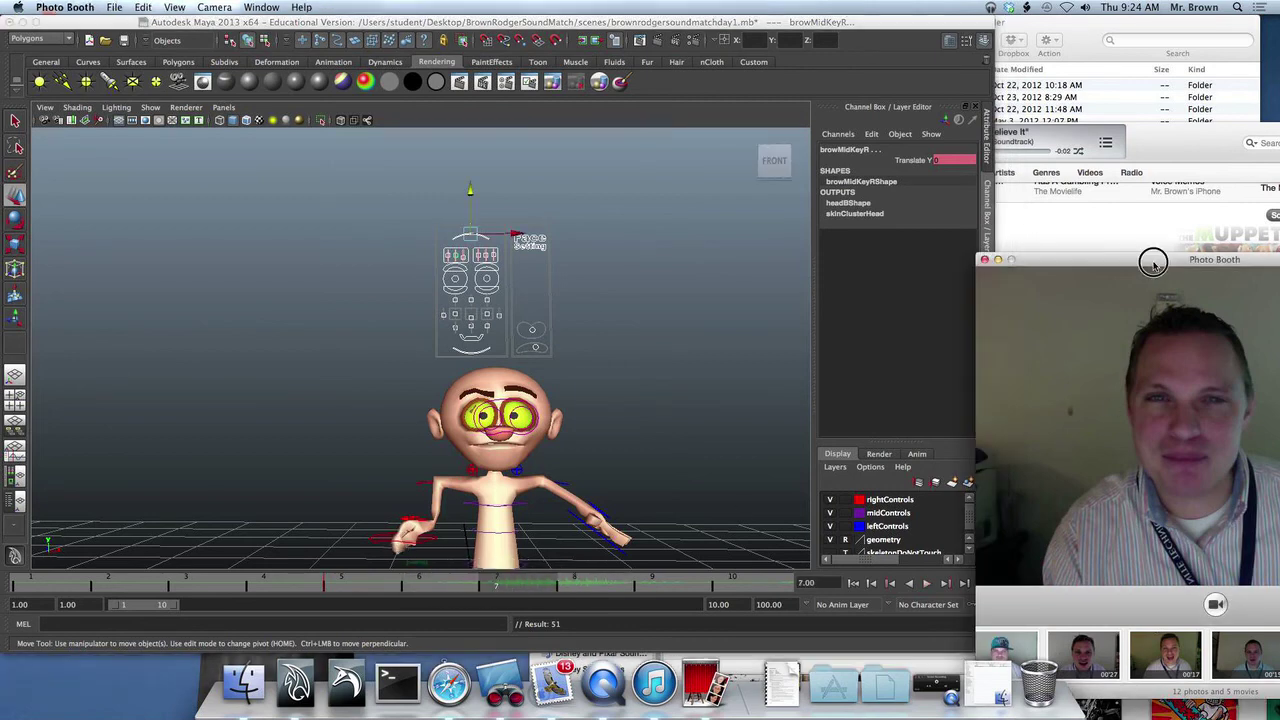
{"action": "left_click_drag", "start_coordinate": [1112, 250], "coordinate": [1055, 172]}
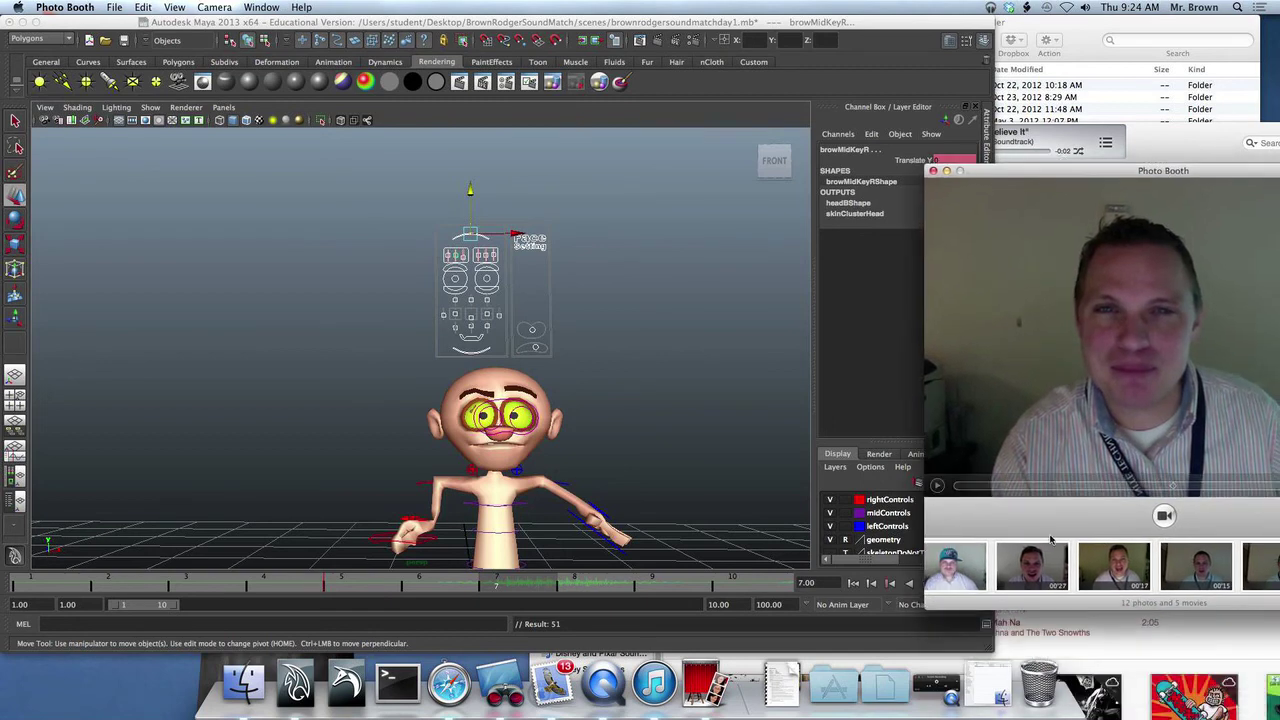
{"action": "mouse_move", "coordinate": [1180, 463]}
{"action": "left_click_drag", "start_coordinate": [1173, 488], "coordinate": [1145, 487]}
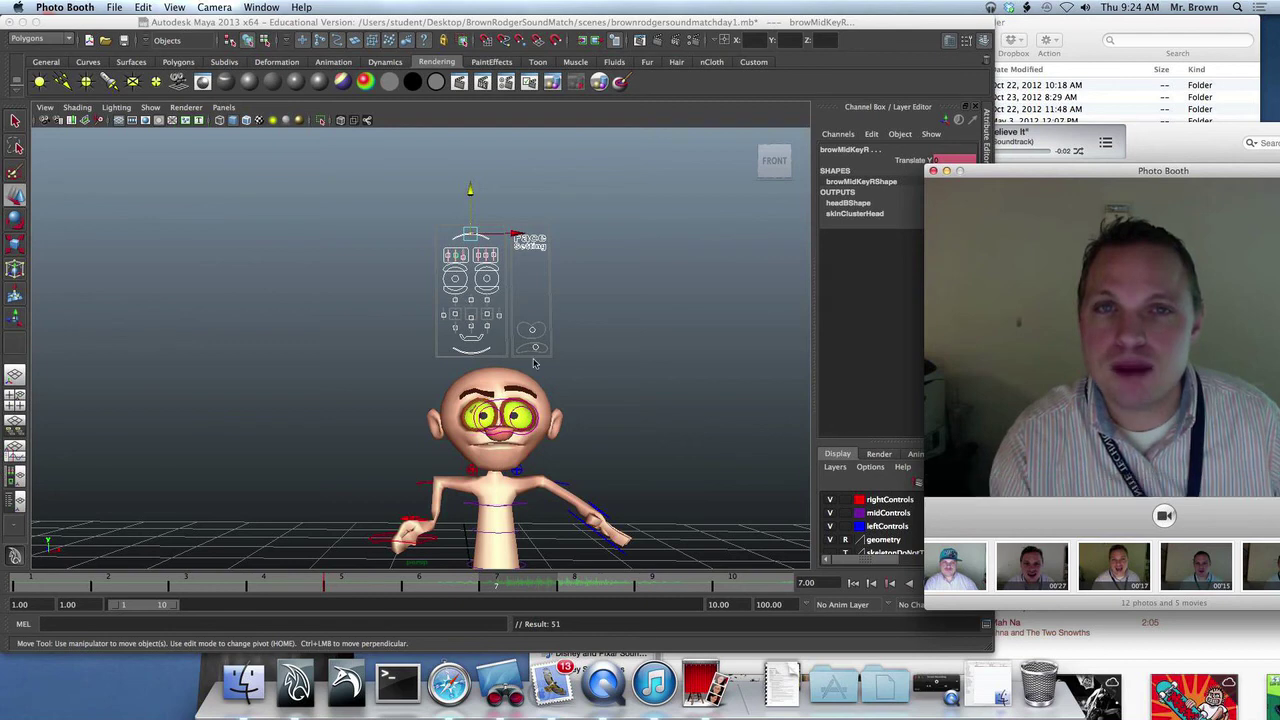
Lower the jaw control to about 0.05 in Translate Y at frame 7 to part the lips.
{"action": "scroll", "coordinate": [499, 335], "scroll_direction": "up", "scroll_amount": 1}
{"action": "left_click", "coordinate": [466, 346]}
{"action": "left_click", "coordinate": [467, 339]}
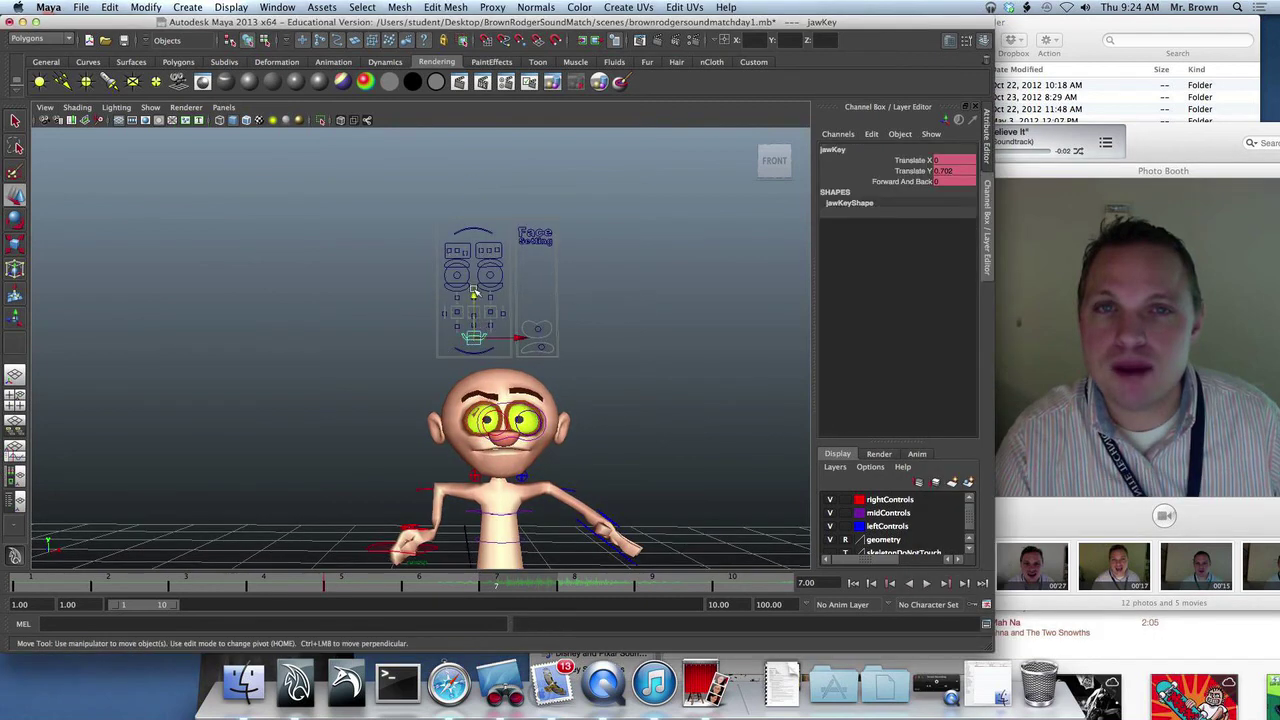
{"action": "left_click_drag", "start_coordinate": [474, 292], "coordinate": [475, 297]}
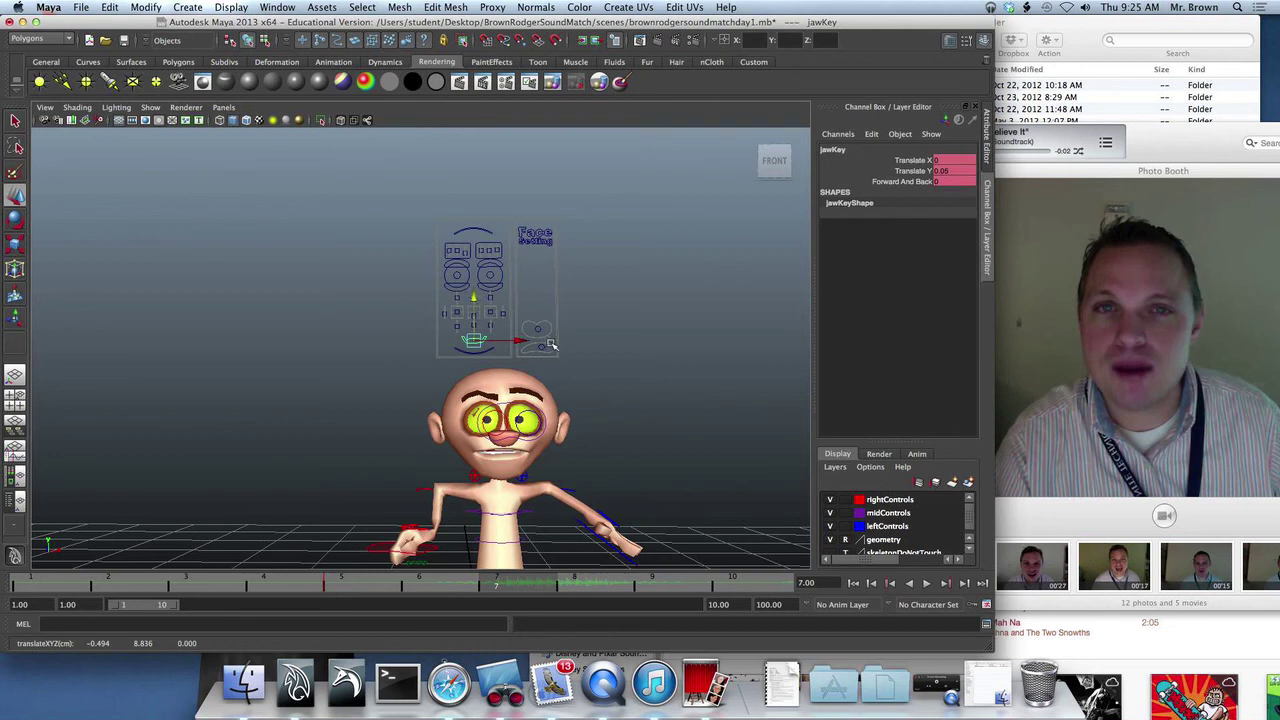
Select all the face panel controls and set a key on them at frame 7.
{"action": "left_click_drag", "start_coordinate": [626, 381], "coordinate": [481, 222]}
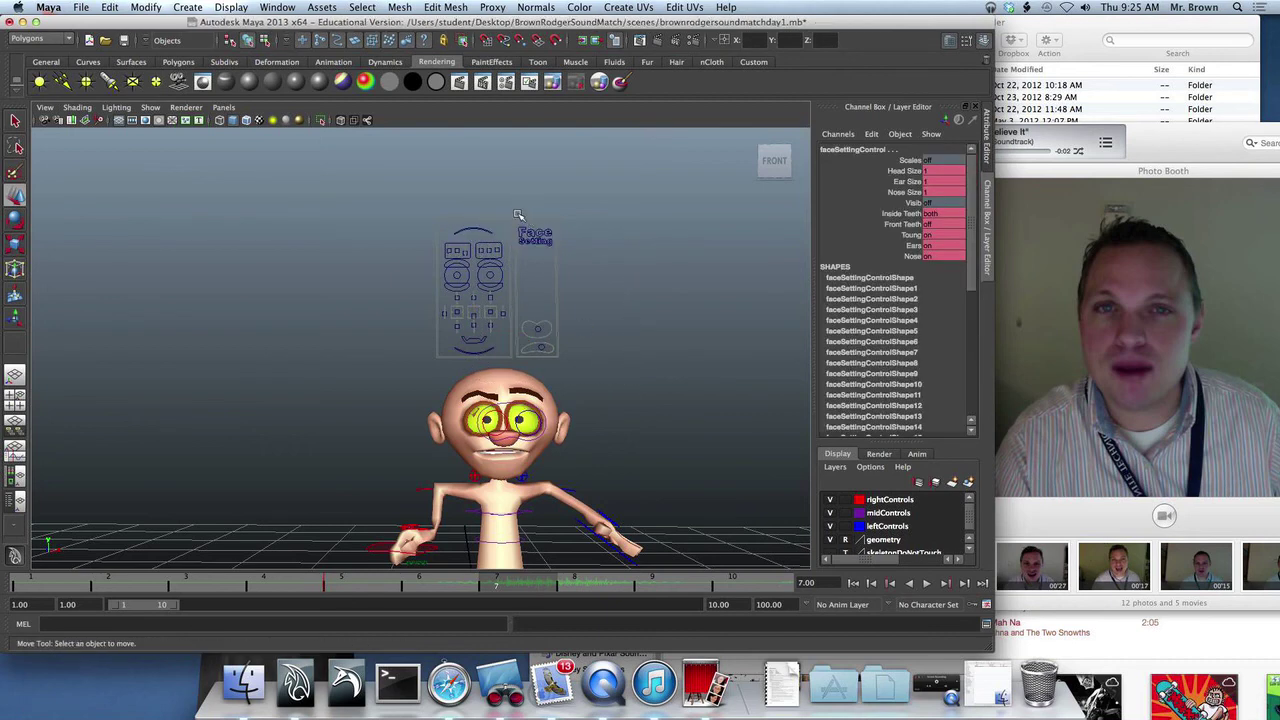
{"action": "left_click", "coordinate": [418, 206]}
{"action": "left_click_drag", "start_coordinate": [410, 202], "coordinate": [616, 362]}
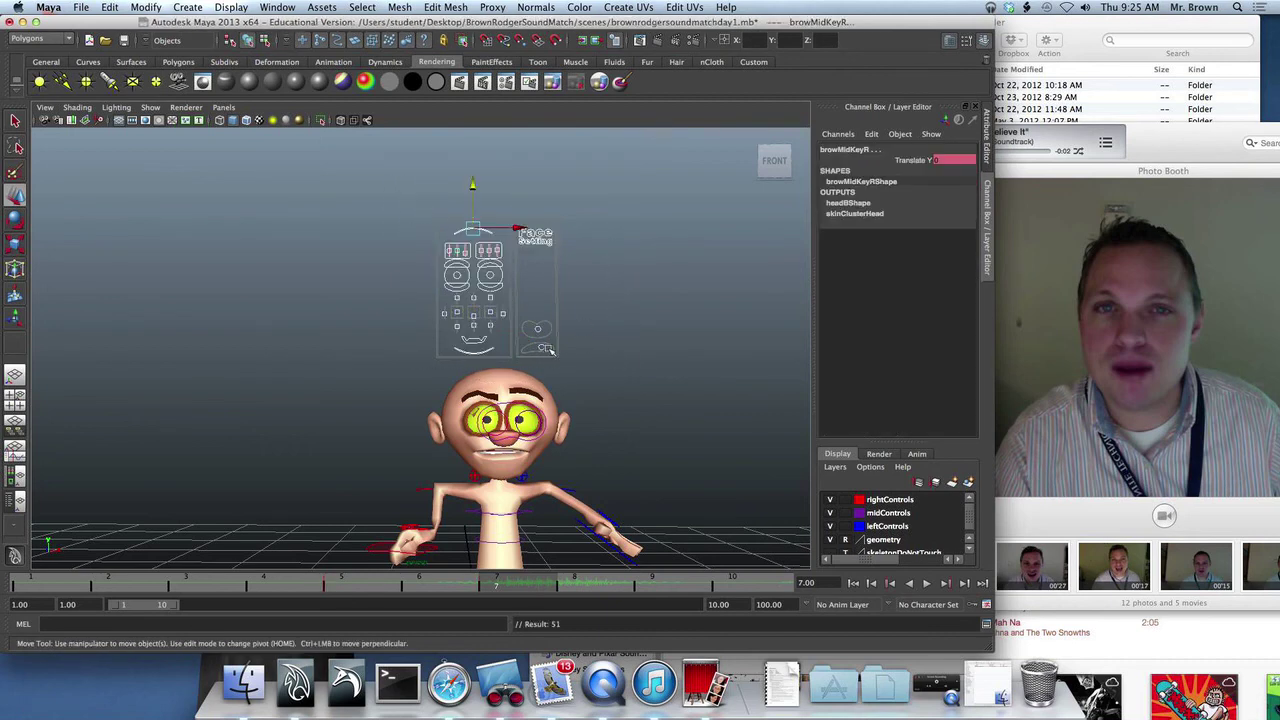
Move to frame 8 and scrub the Photo Booth reference video to the matching closed-mouth pose.
{"action": "left_click_drag", "start_coordinate": [527, 590], "coordinate": [576, 585]}
{"action": "left_click", "coordinate": [1085, 470]}
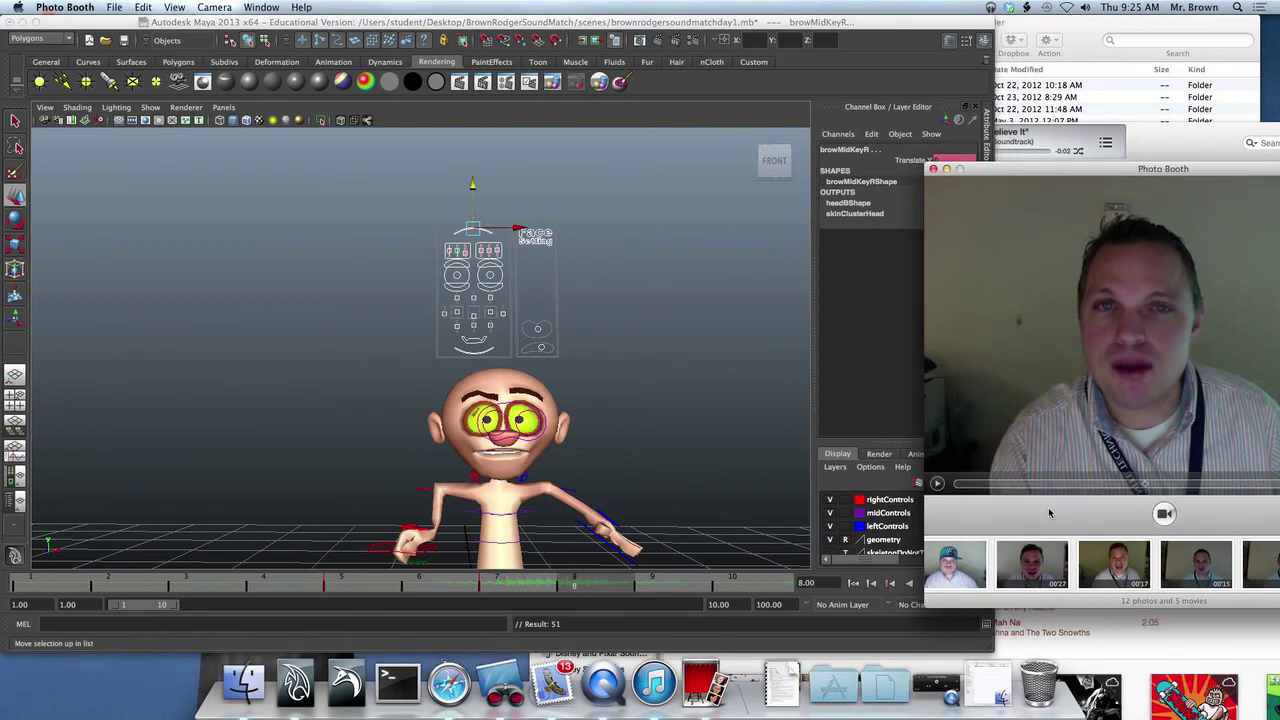
{"action": "left_click", "coordinate": [937, 484]}
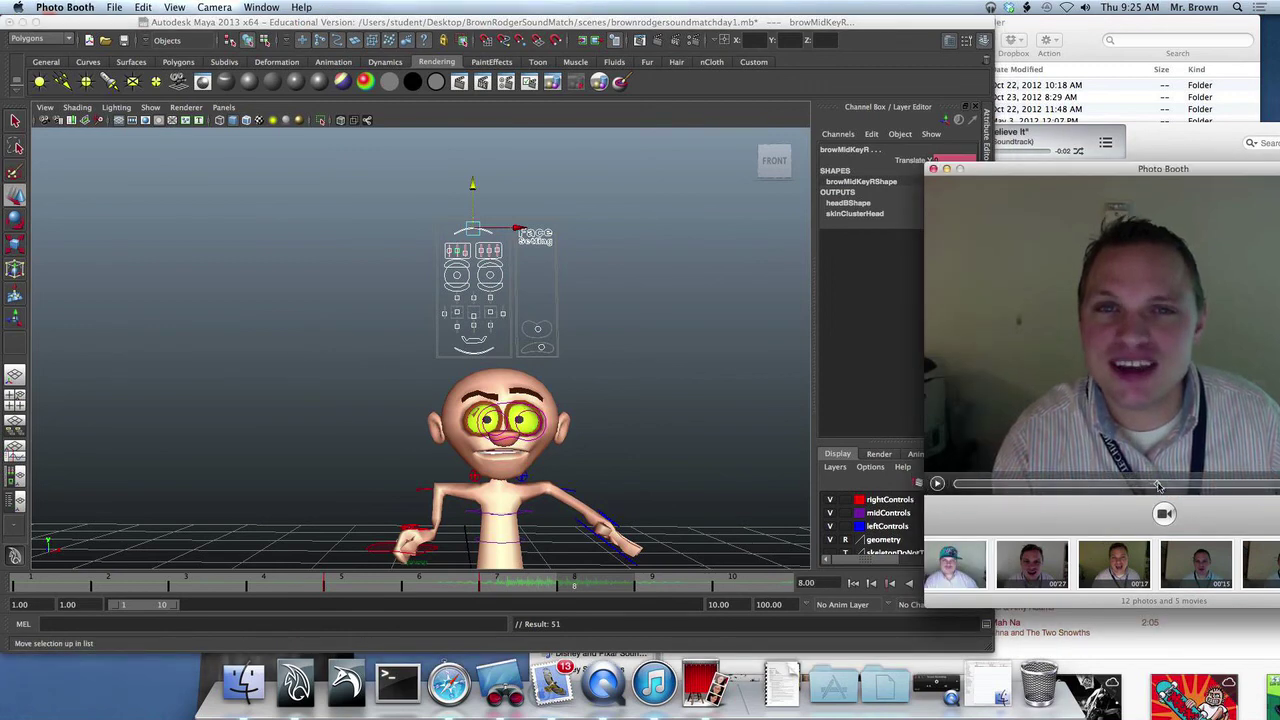
{"action": "left_click_drag", "start_coordinate": [1158, 486], "coordinate": [1142, 486]}
Raise the jaw control to 1 in Translate Y and key all the face panel controls at frame 8.
{"action": "left_click", "coordinate": [473, 338]}
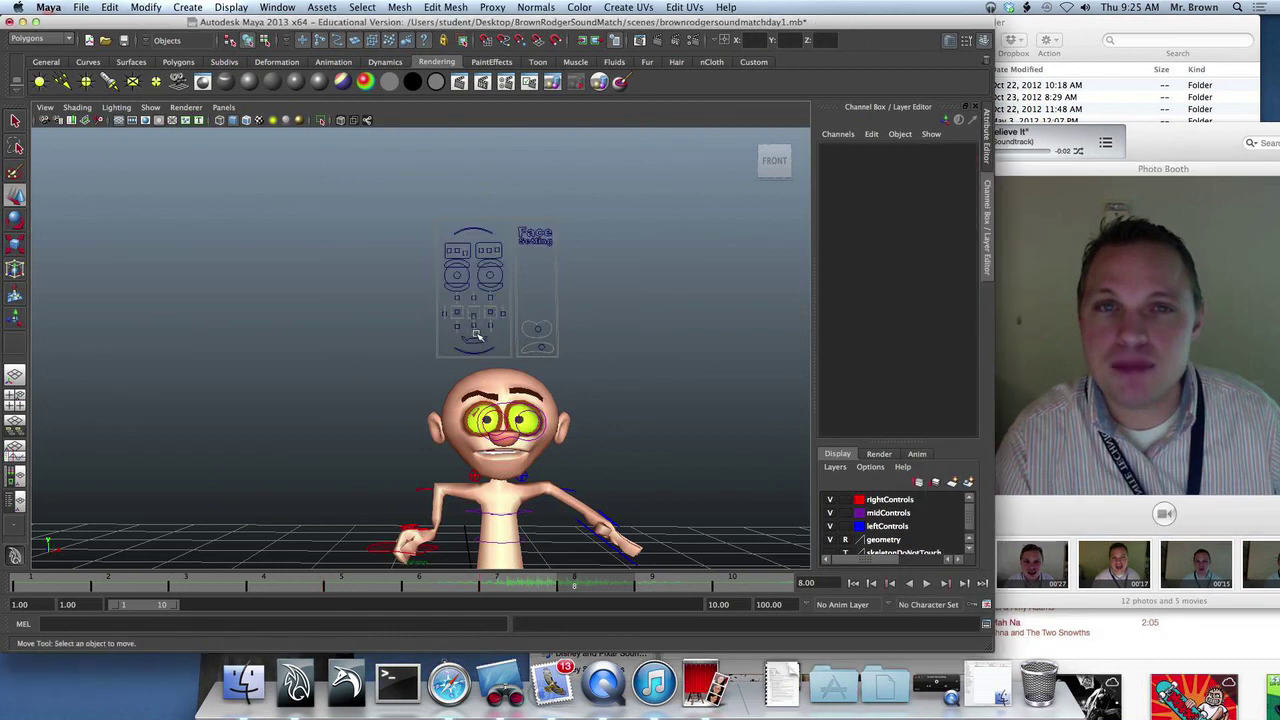
{"action": "left_click", "coordinate": [478, 335]}
{"action": "left_click_drag", "start_coordinate": [475, 292], "coordinate": [476, 288]}
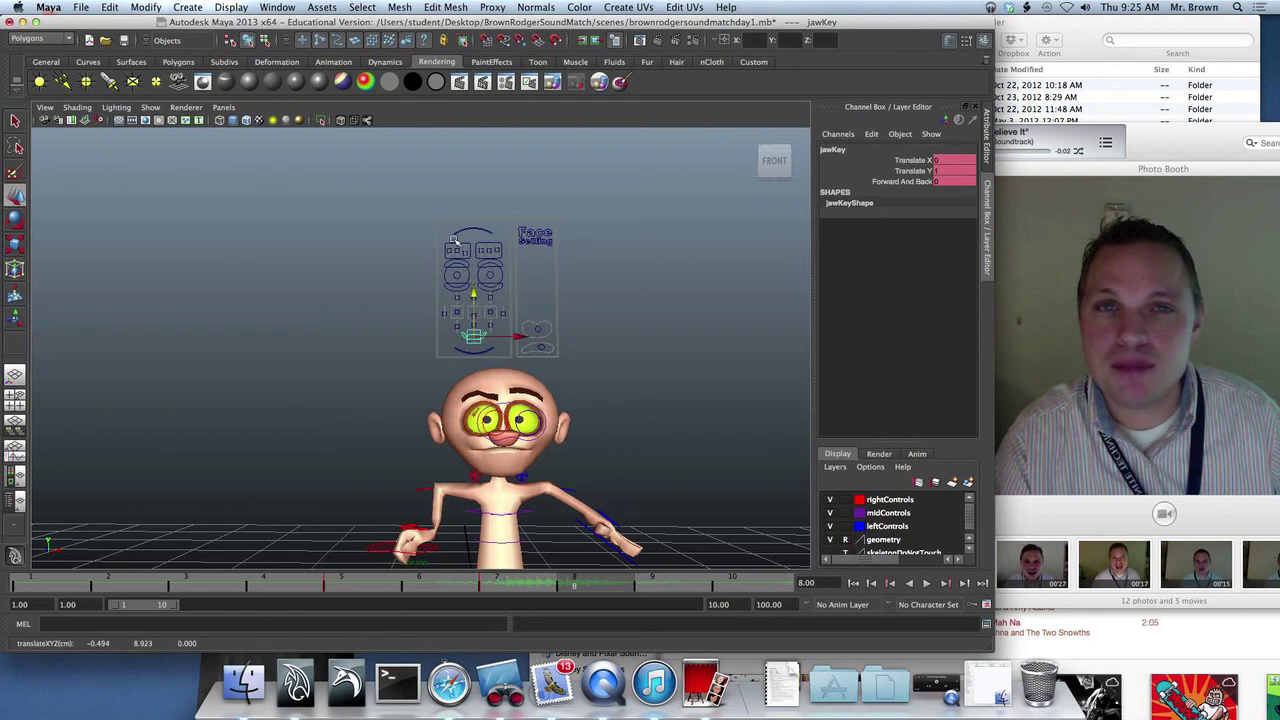
{"action": "mouse_move", "coordinate": [374, 172]}
{"action": "left_mouse_down"}
{"action": "mouse_move", "coordinate": [486, 288]}
{"action": "mouse_move", "coordinate": [623, 366]}
{"action": "left_mouse_up"}
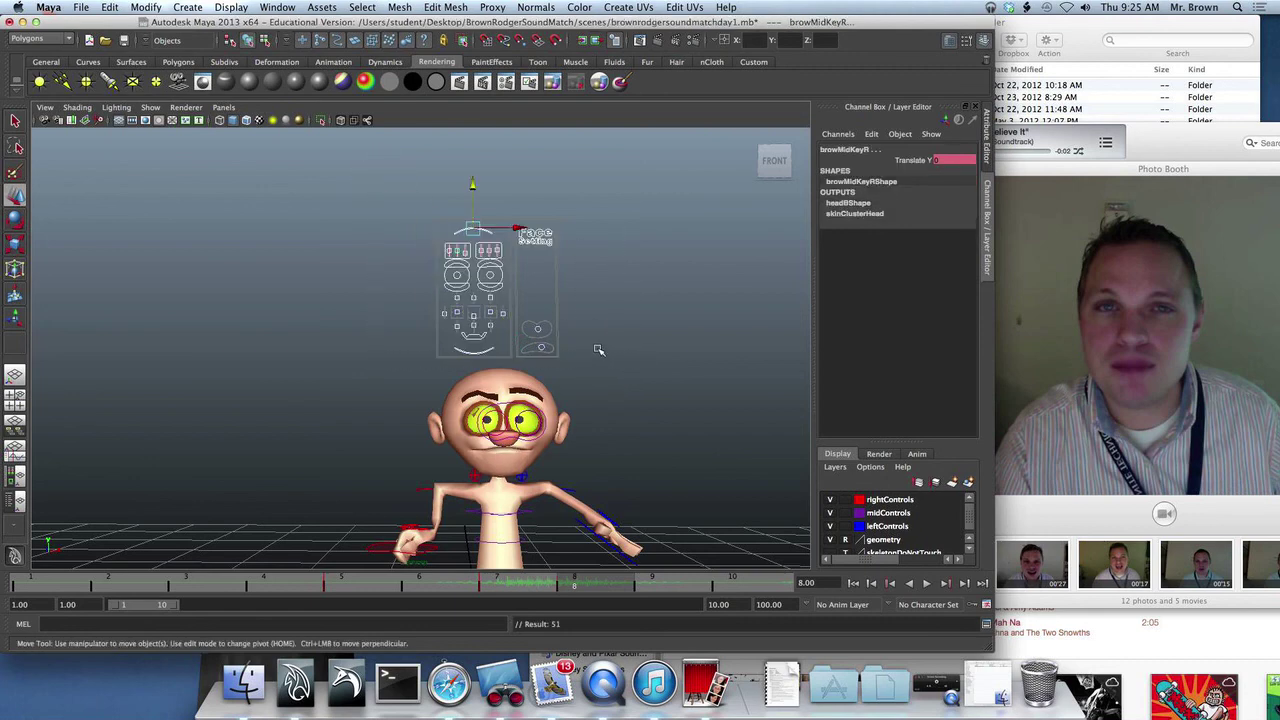
Play back the facial animation with the timeline sound, stop it, and save the scene.
{"action": "left_click", "coordinate": [926, 584]}
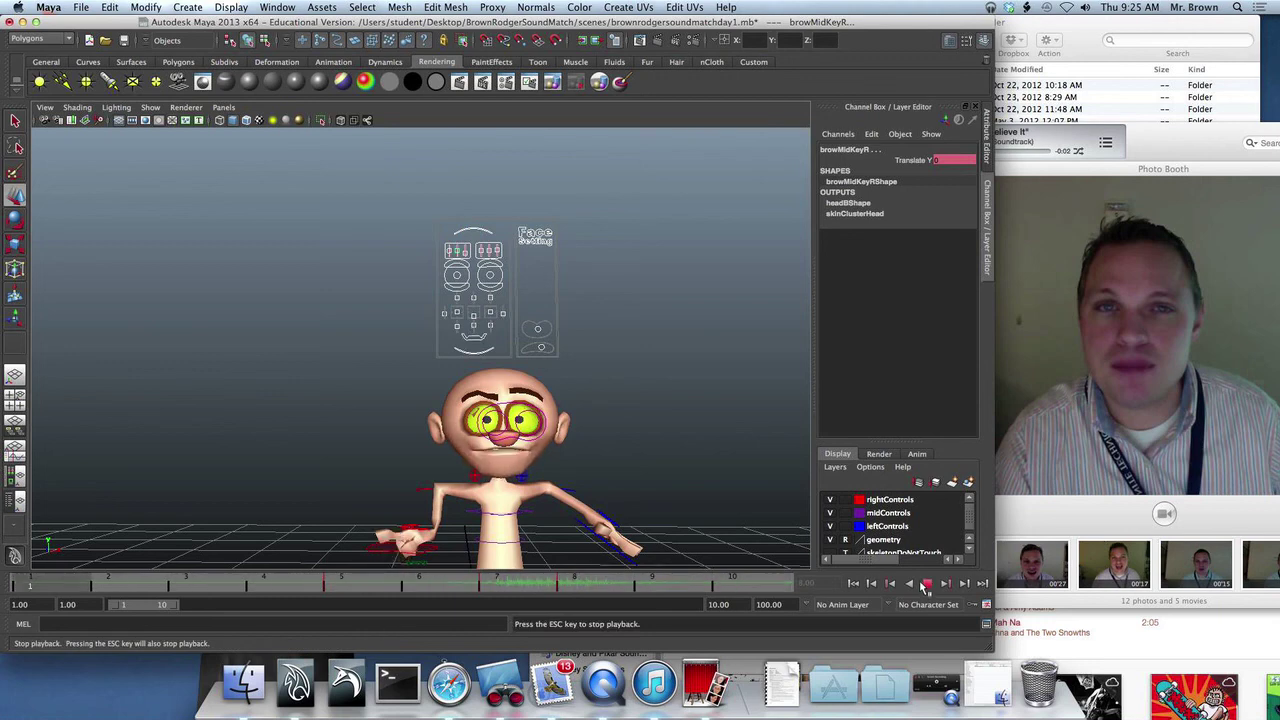
{"action": "left_click", "coordinate": [925, 585]}
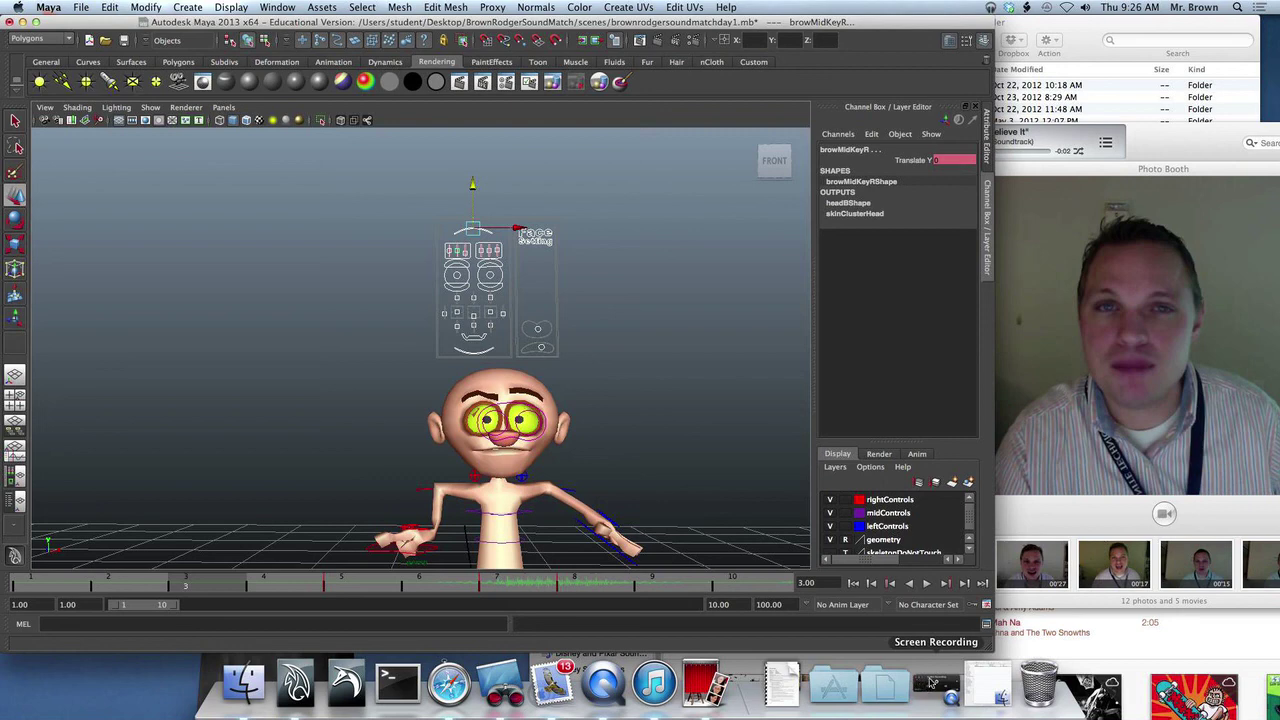
{"action": "key", "text": "super+s"}
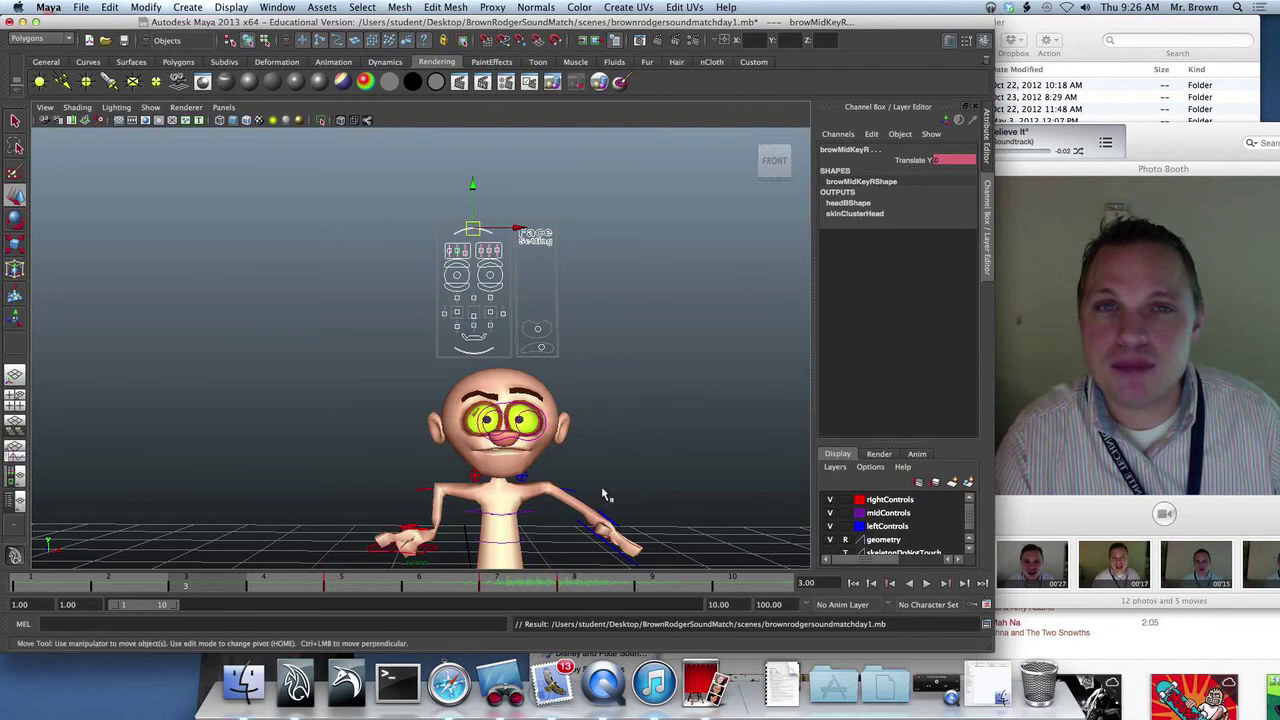
{"action": "left_click", "coordinate": [936, 686]}
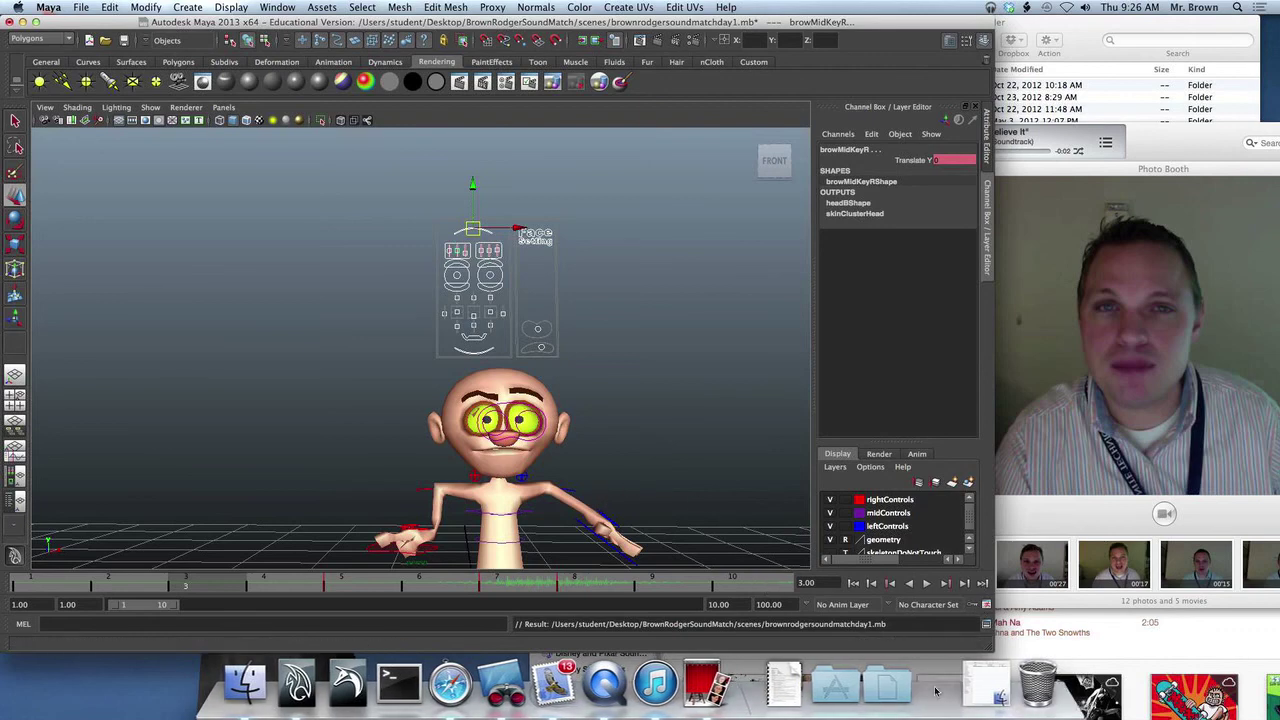